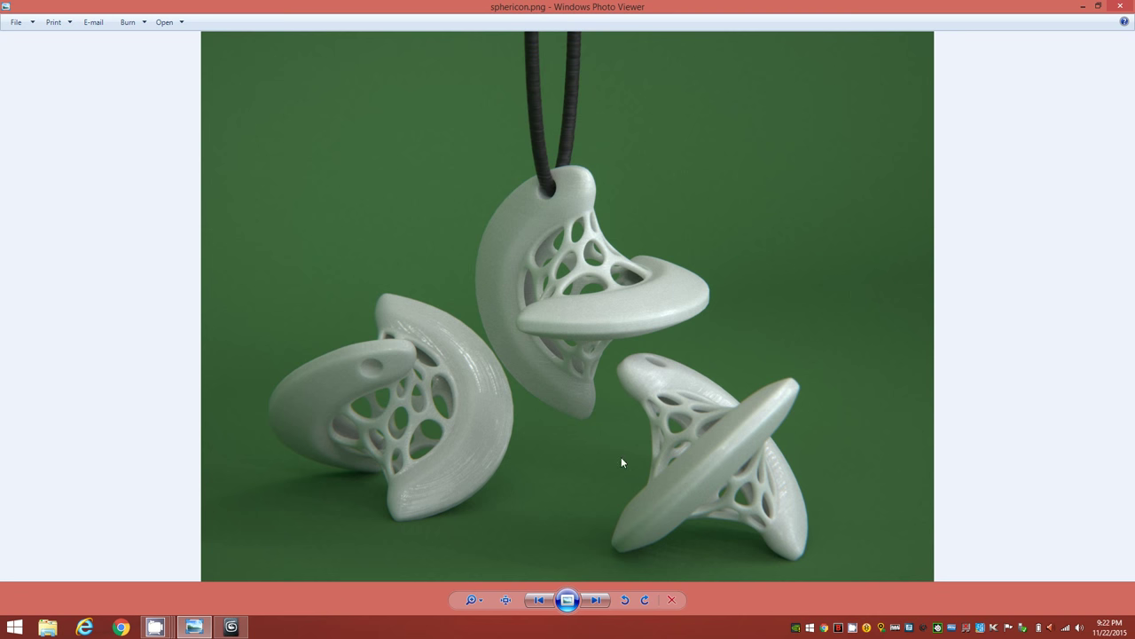
Step: Switch to 3ds Max and confirm millimetres as the metric display unit, with one system unit equal to 1.0 millimetre
{"action": "left_click", "coordinate": [231, 627]}
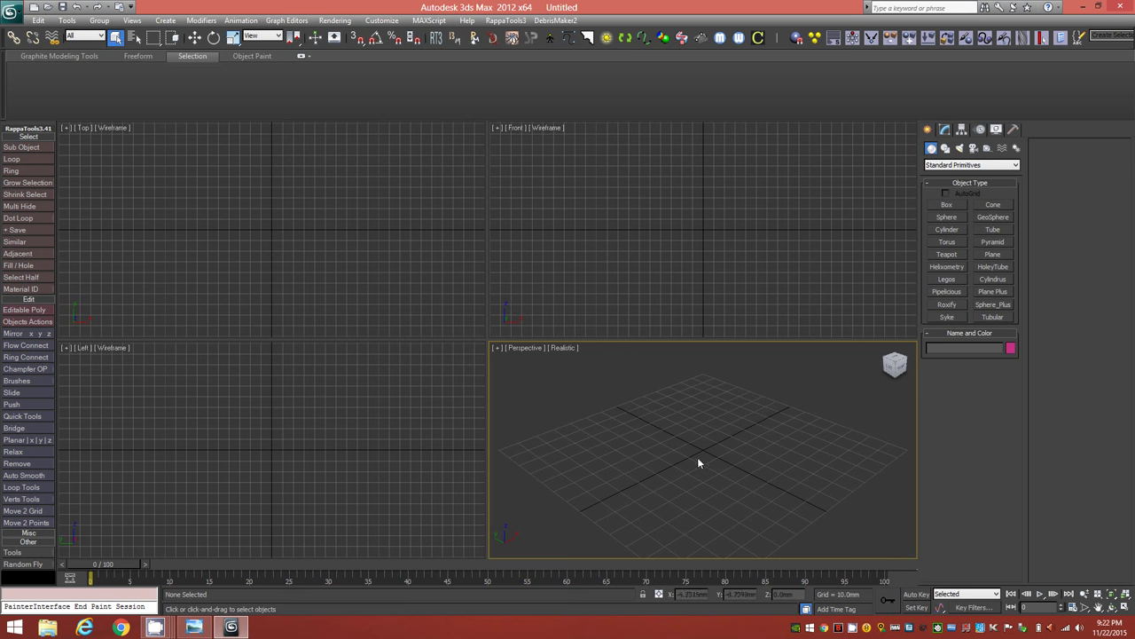
{"action": "left_click", "coordinate": [382, 20]}
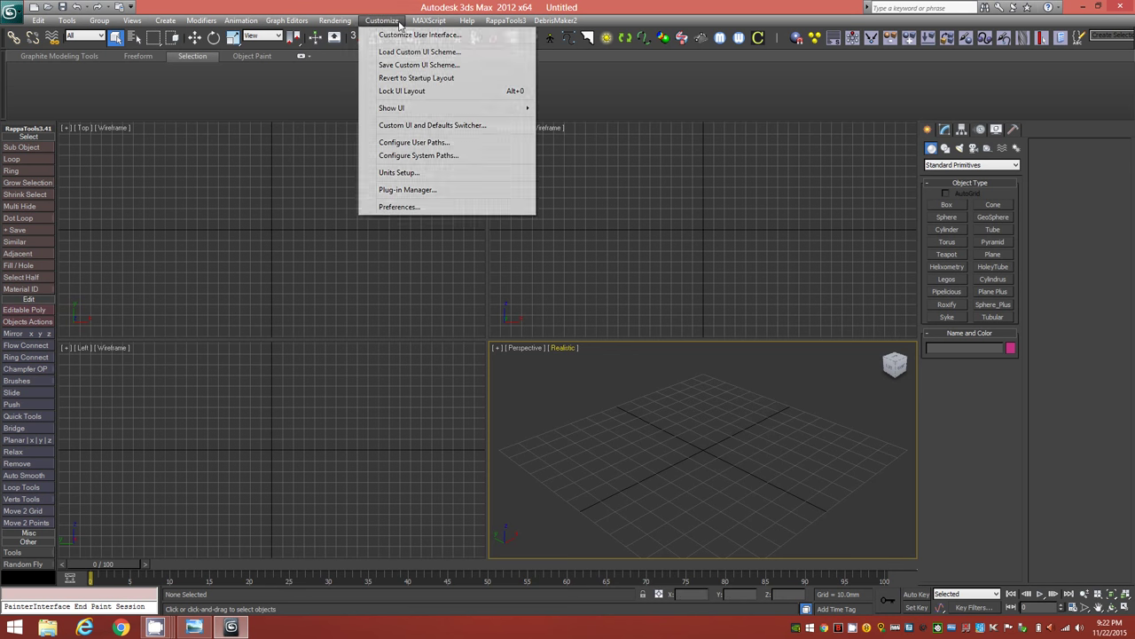
{"action": "left_click", "coordinate": [414, 174]}
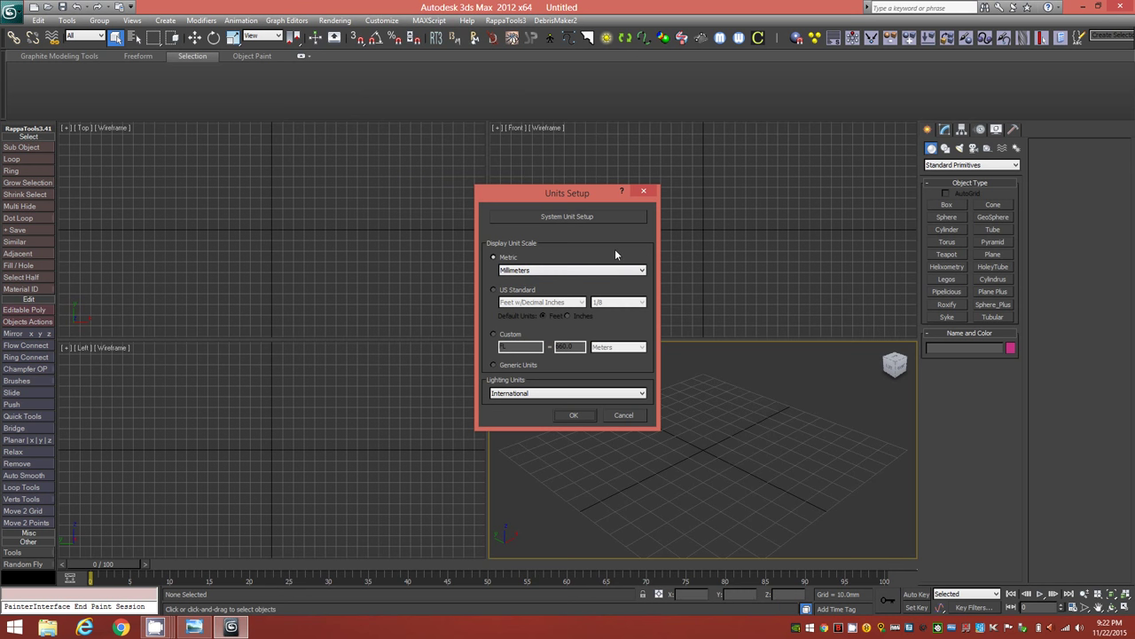
{"action": "left_click", "coordinate": [573, 224]}
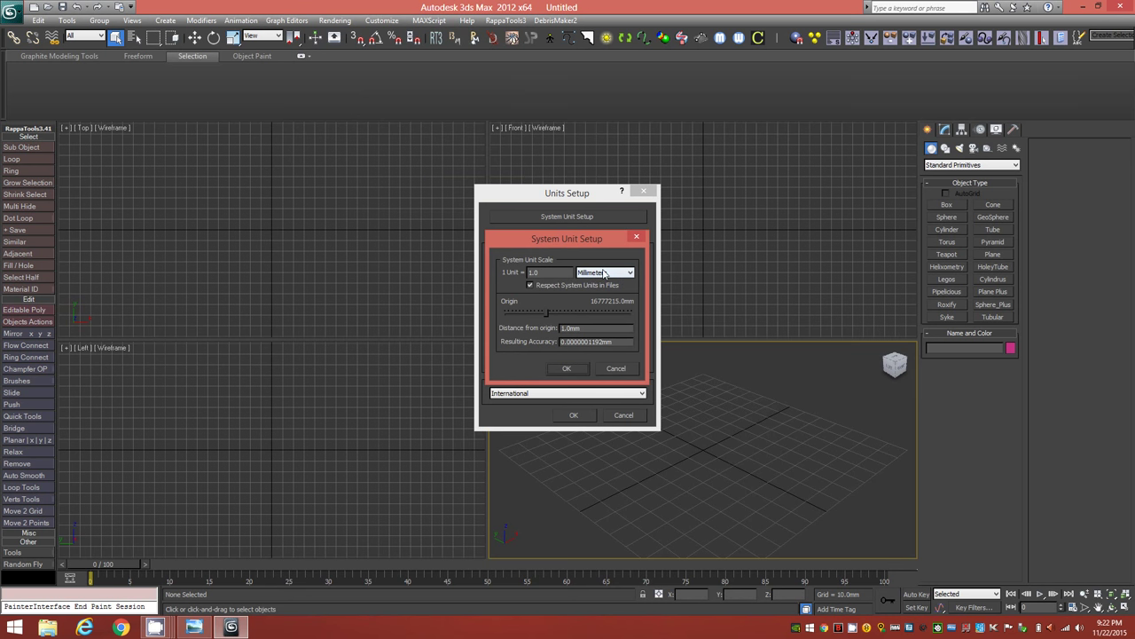
{"action": "left_click", "coordinate": [575, 367]}
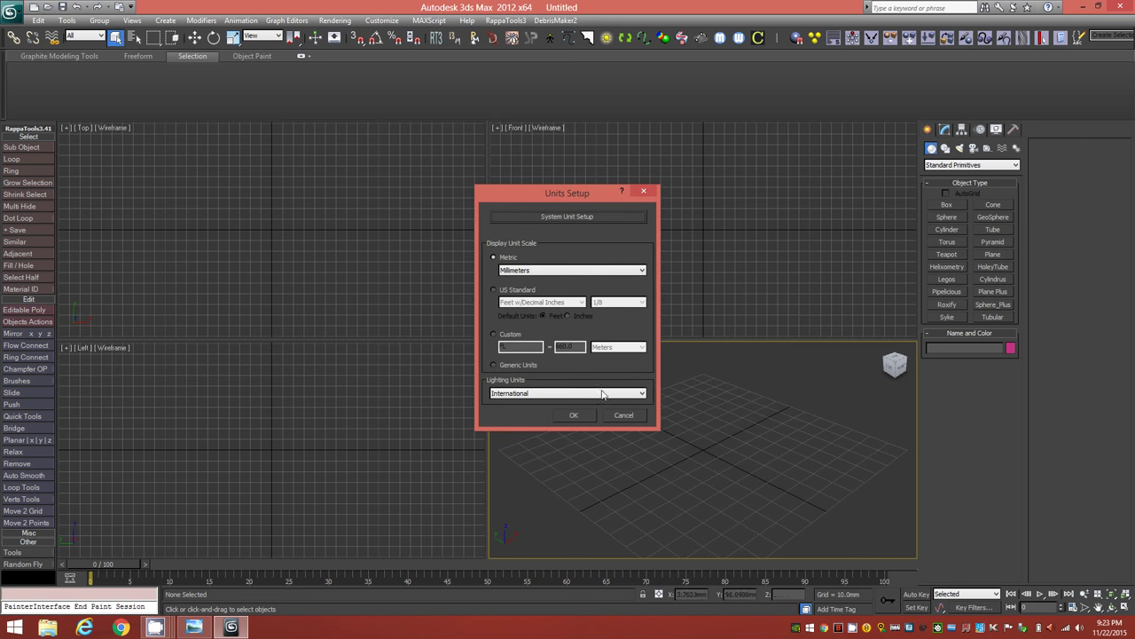
{"action": "left_click", "coordinate": [574, 415]}
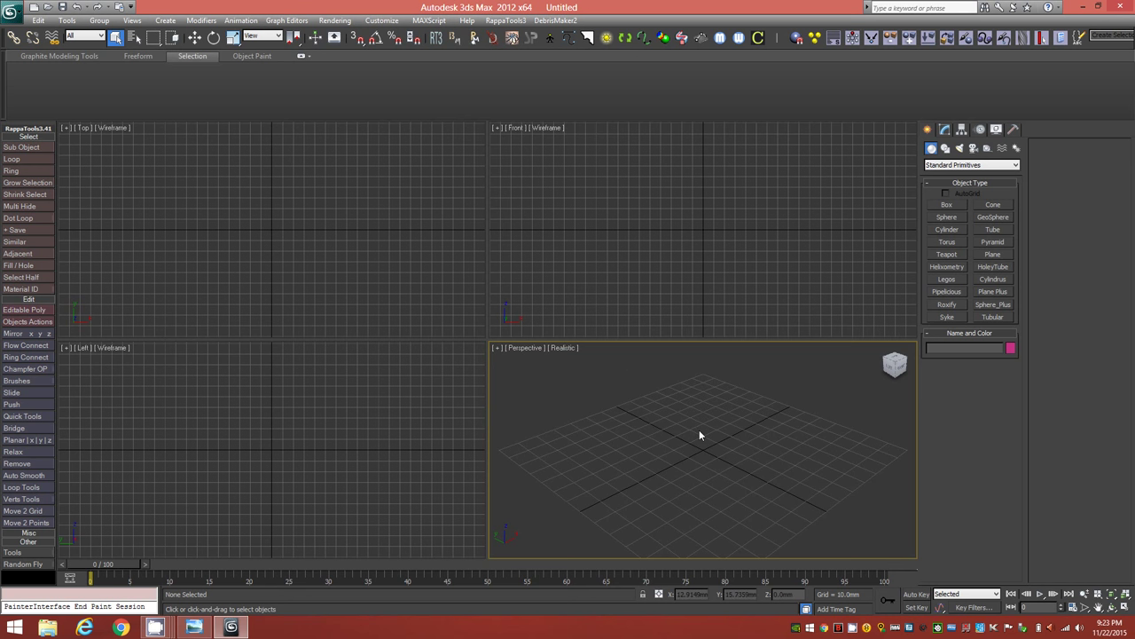
Step: Set the home grid to show a major line every 10 grid lines
{"action": "right_click", "coordinate": [361, 47]}
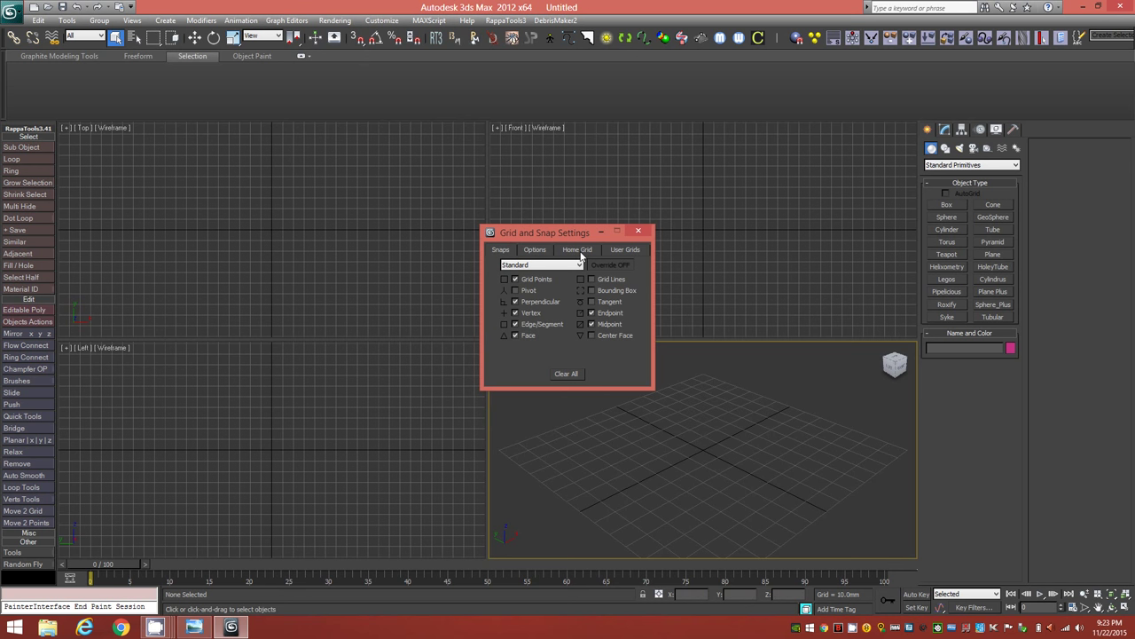
{"action": "left_click", "coordinate": [581, 252]}
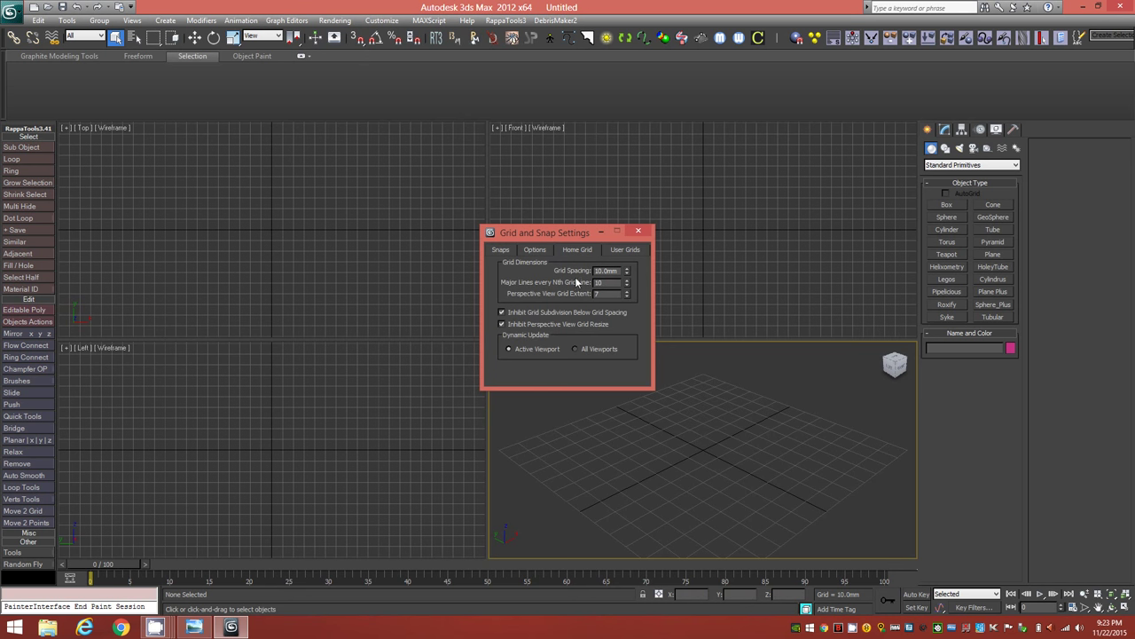
{"action": "double_click", "coordinate": [597, 282]}
{"action": "type", "text": "10"}
{"action": "double_click", "coordinate": [602, 282]}
{"action": "key", "text": "Return"}
{"action": "left_click", "coordinate": [600, 347]}
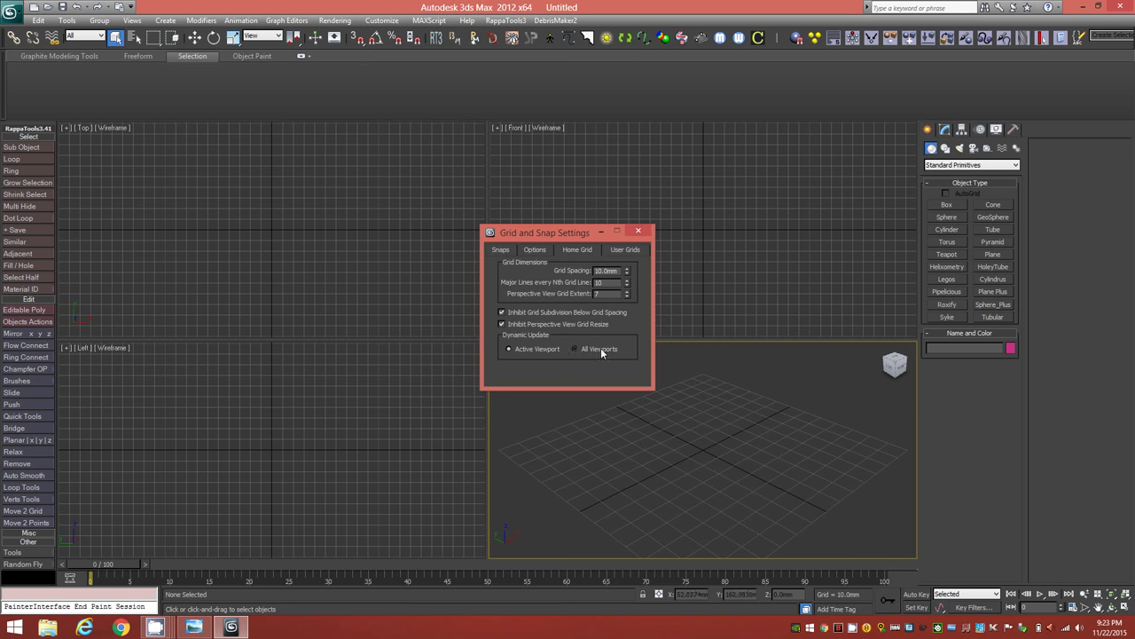
{"action": "left_click", "coordinate": [642, 231]}
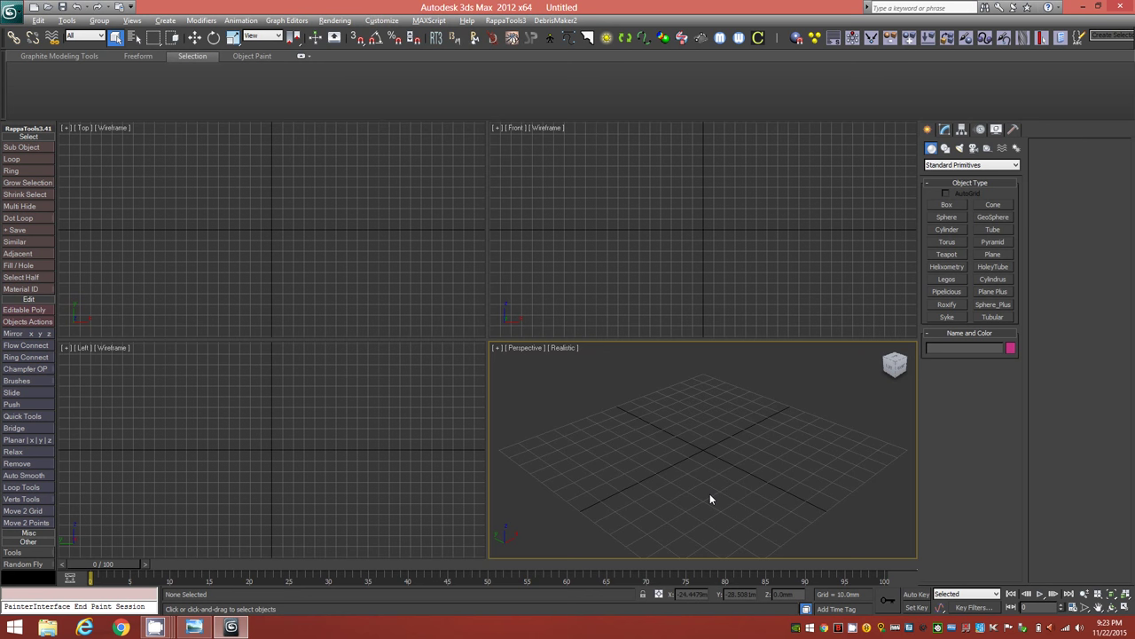
Step: Create a Spindle at the grid origin in the maximized perspective view, about 17 mm radius, 24 mm high, with a 12 mm cap height
{"action": "key", "text": "alt+w"}
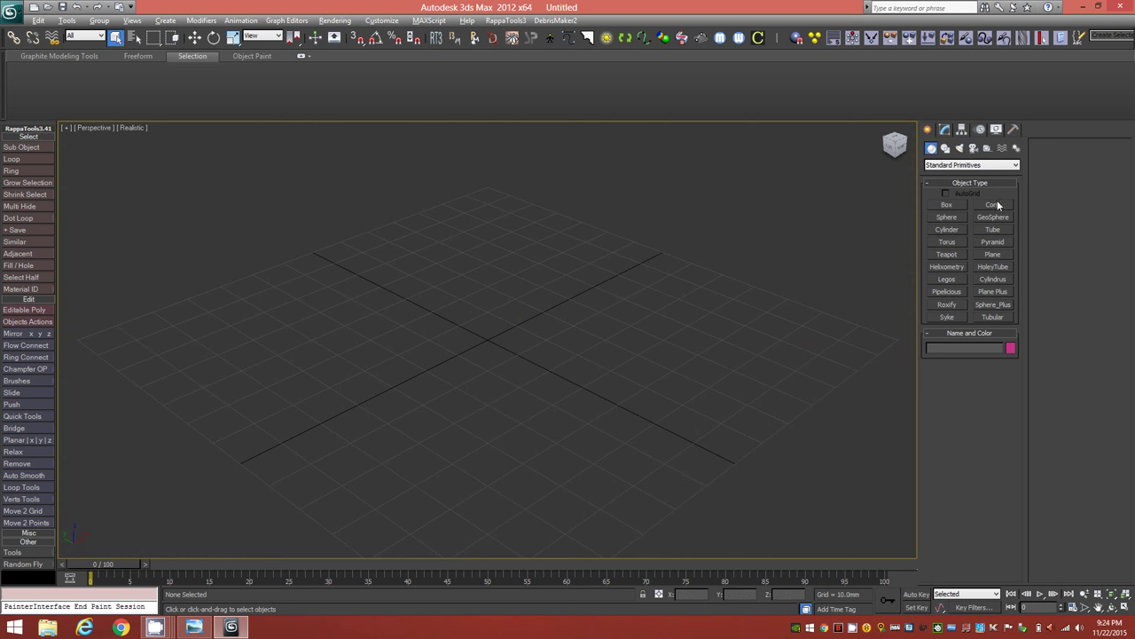
{"action": "left_click", "coordinate": [1016, 167]}
{"action": "left_click", "coordinate": [998, 184]}
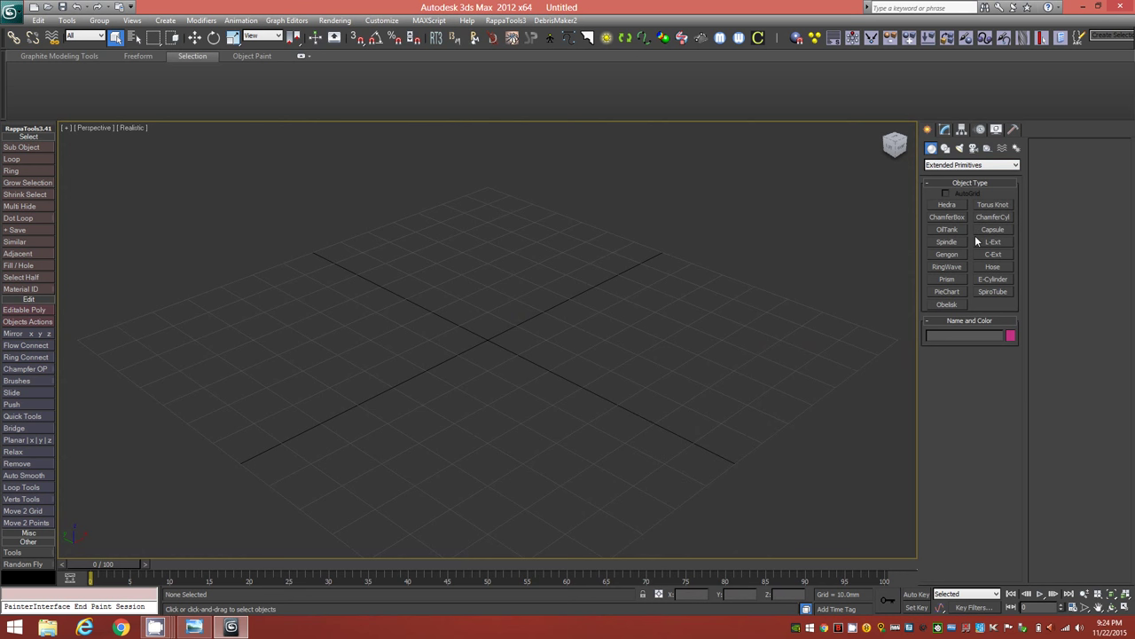
{"action": "left_click", "coordinate": [947, 242]}
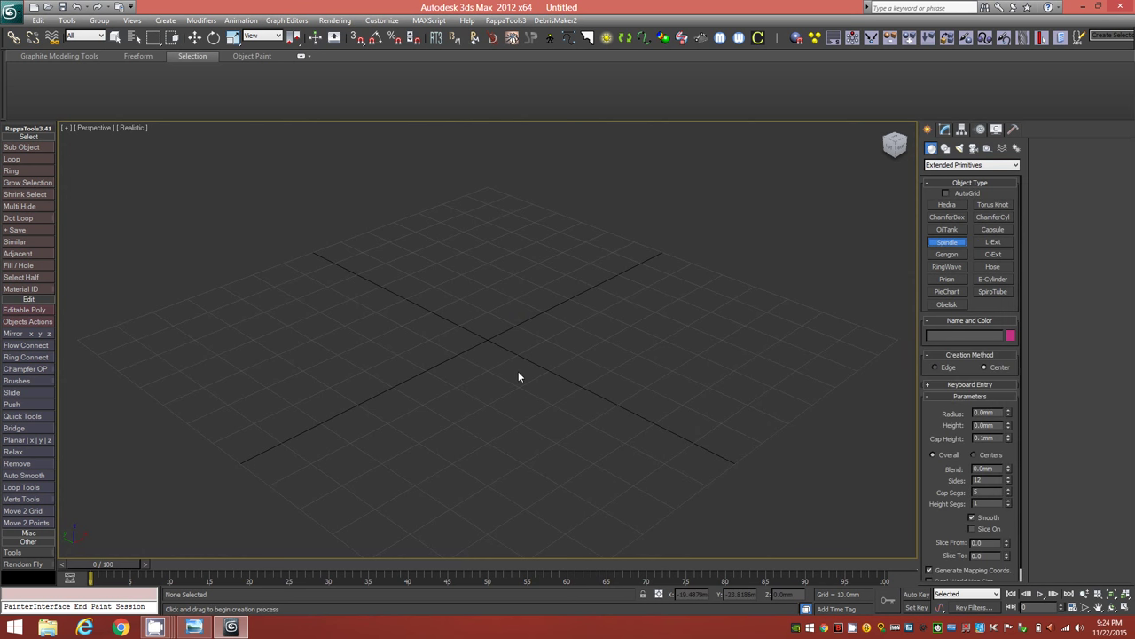
{"action": "left_click_drag", "start_coordinate": [484, 338], "coordinate": [517, 377]}
{"action": "left_click_drag", "start_coordinate": [521, 377], "coordinate": [514, 371]}
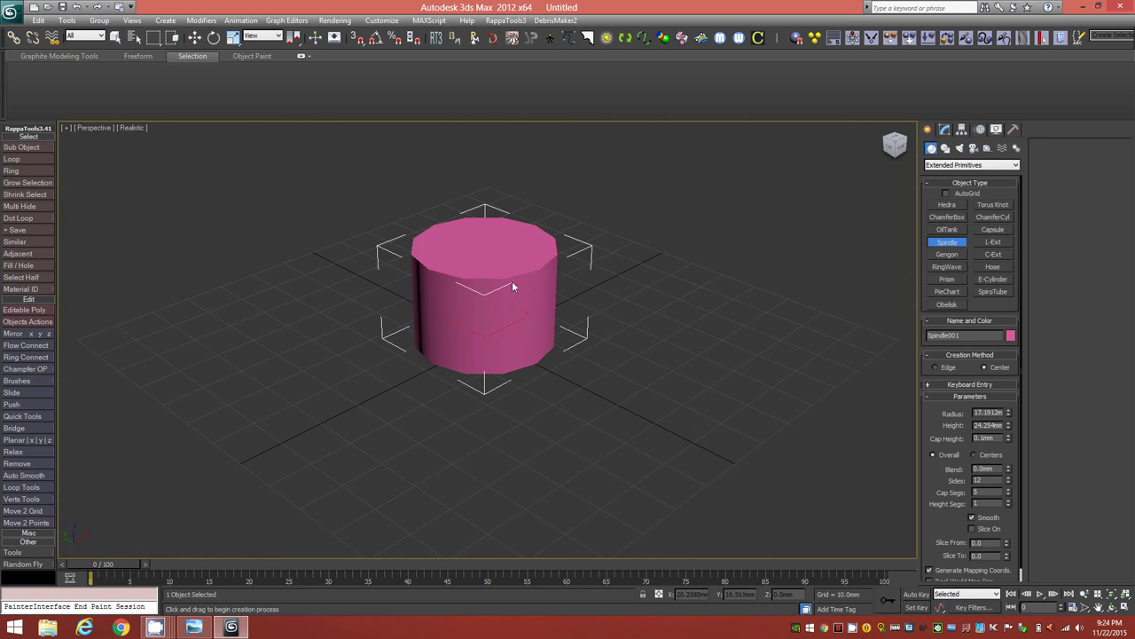
{"action": "left_click", "coordinate": [512, 281]}
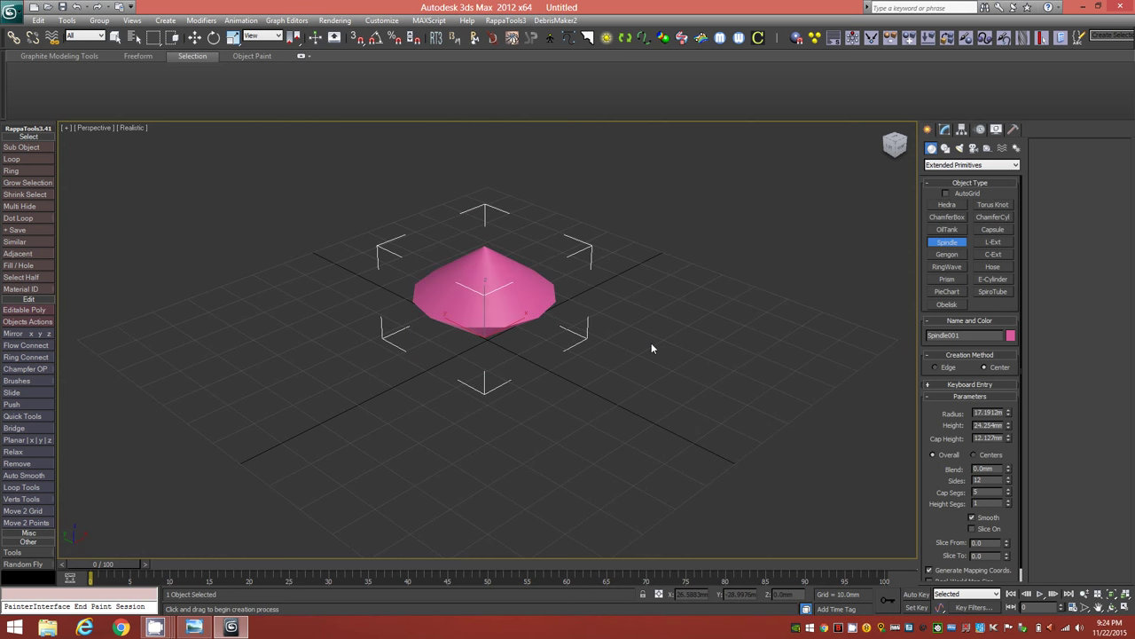
Step: Set the spindle's radius to 40 mm, height to 80 mm and cap height to 40 mm
{"action": "left_click", "coordinate": [945, 128]}
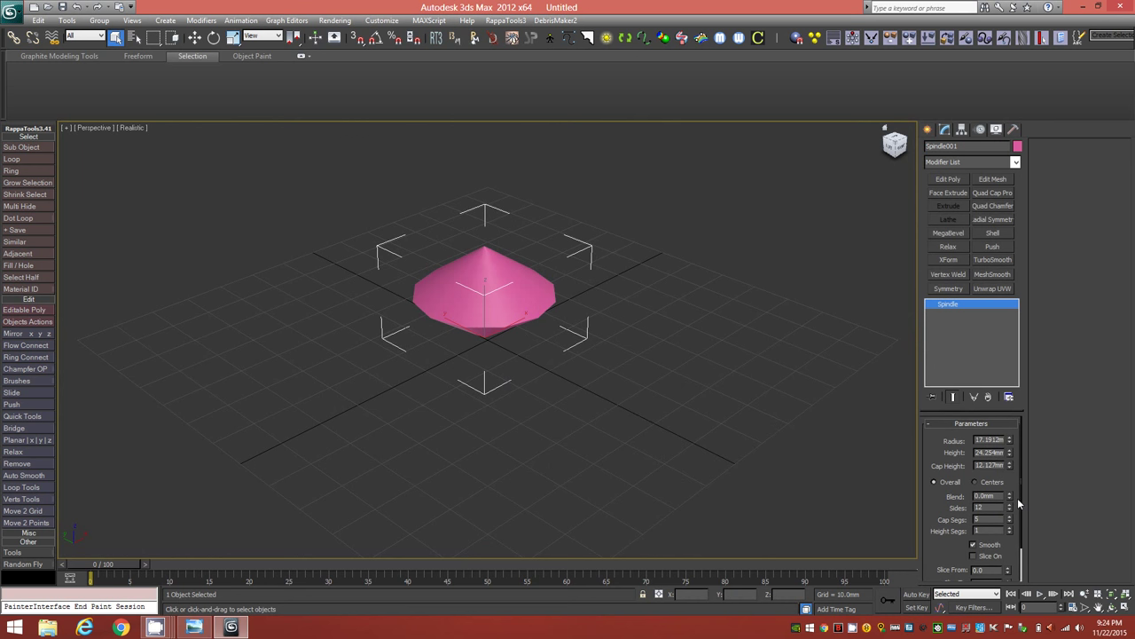
{"action": "double_click", "coordinate": [989, 440]}
{"action": "type", "text": "40"}
{"action": "key", "text": "Return"}
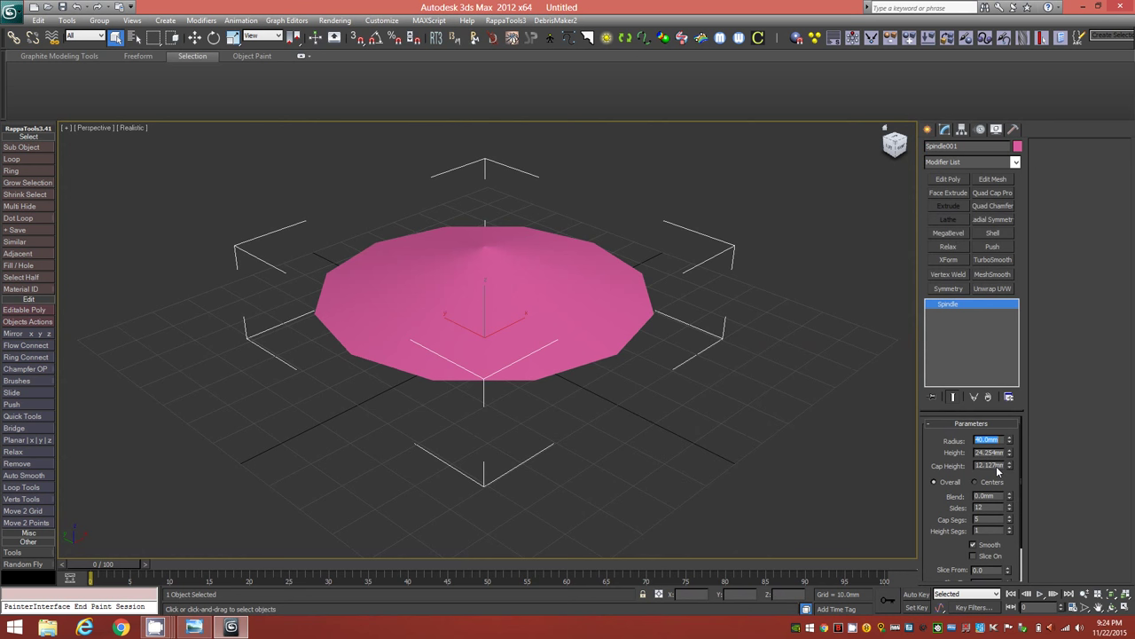
{"action": "double_click", "coordinate": [990, 453]}
{"action": "type", "text": "80"}
{"action": "key", "text": "Return"}
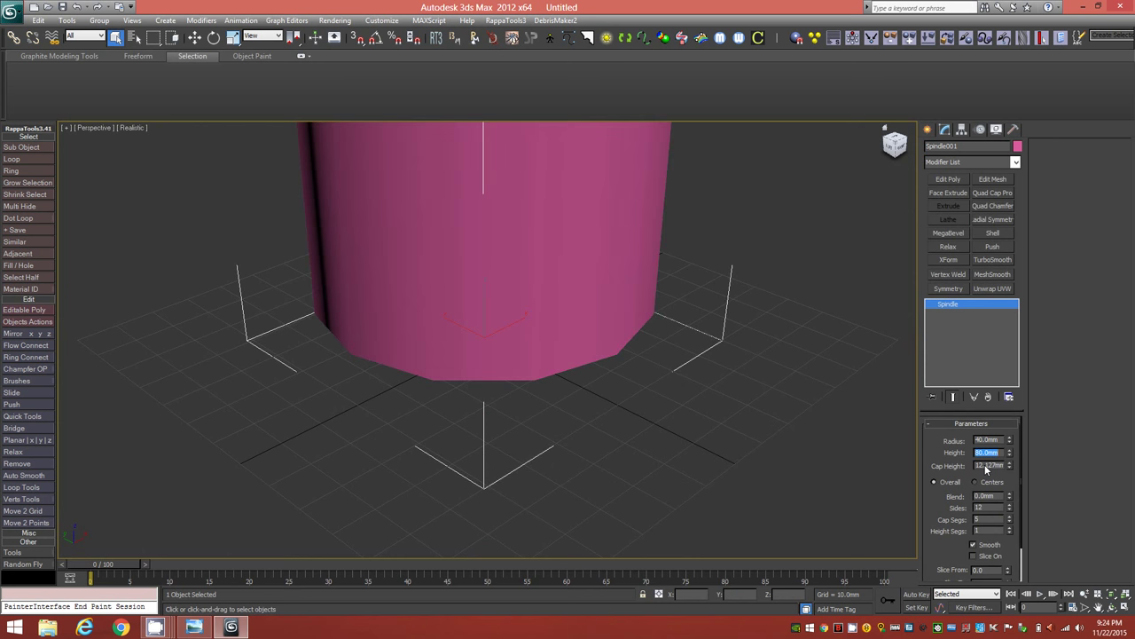
{"action": "key", "text": "Tab"}
{"action": "type", "text": "40"}
{"action": "key", "text": "Return"}
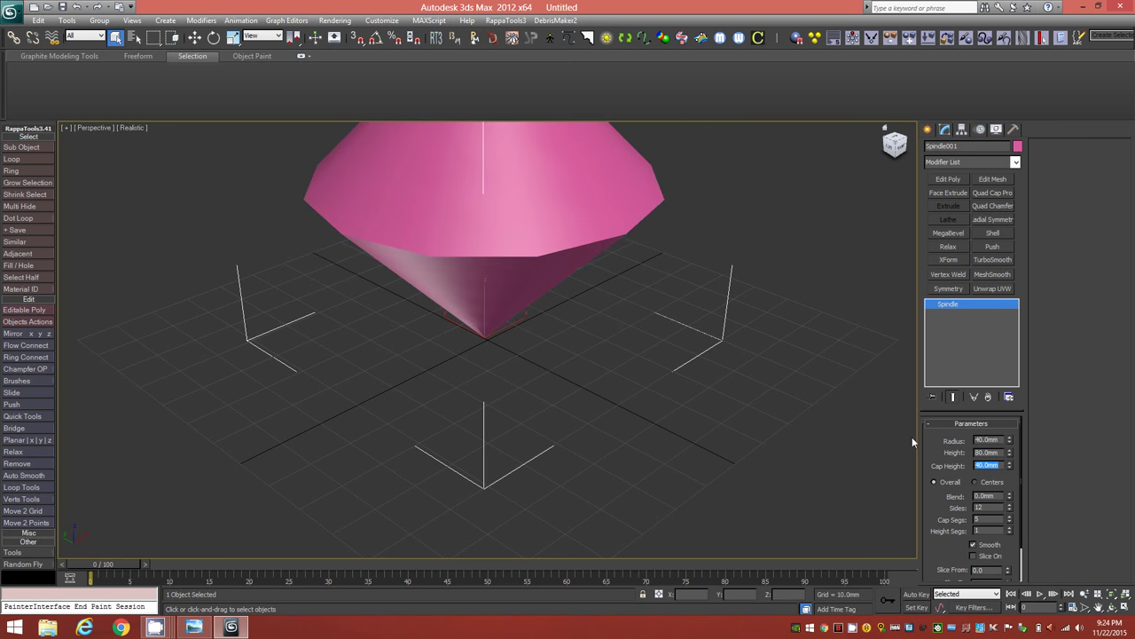
Step: Hide the spindle's selection brackets and apply a Vertex Weld modifier to it
{"action": "middle_click_drag", "start_coordinate": [607, 397], "coordinate": [596, 407]}
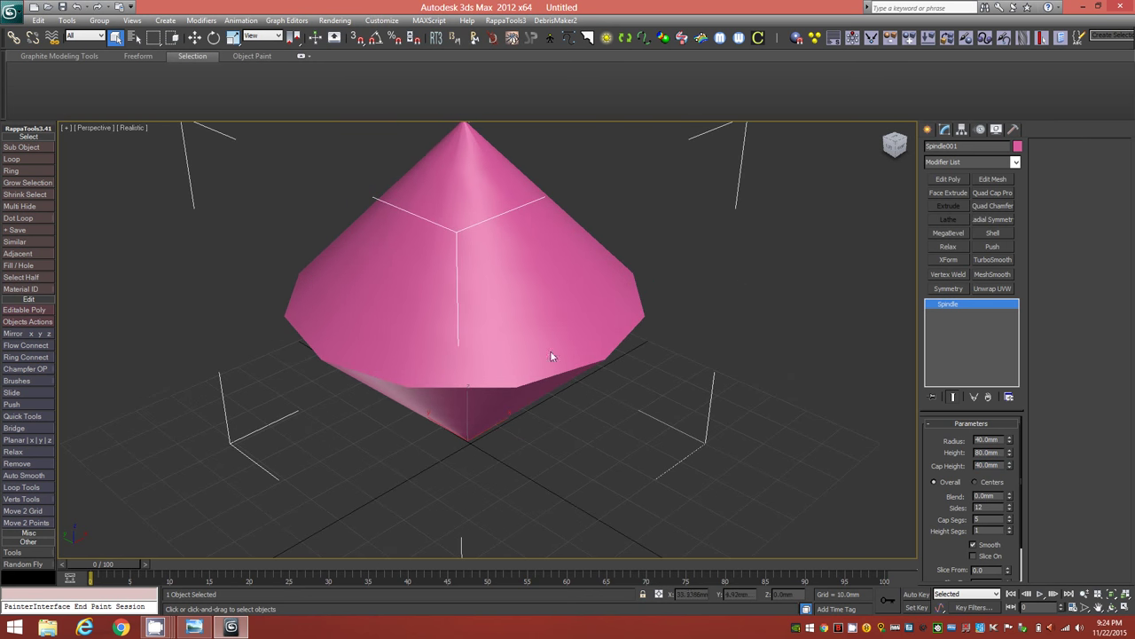
{"action": "key", "text": "j"}
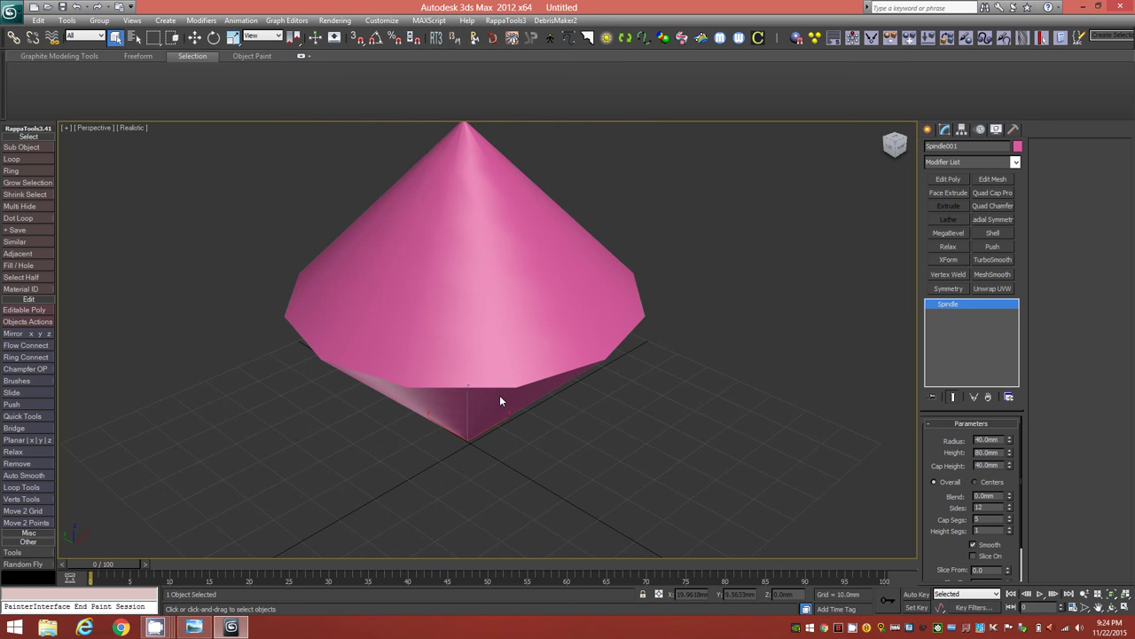
{"action": "middle_click_drag", "start_coordinate": [506, 410], "coordinate": [626, 398], "text": "alt"}
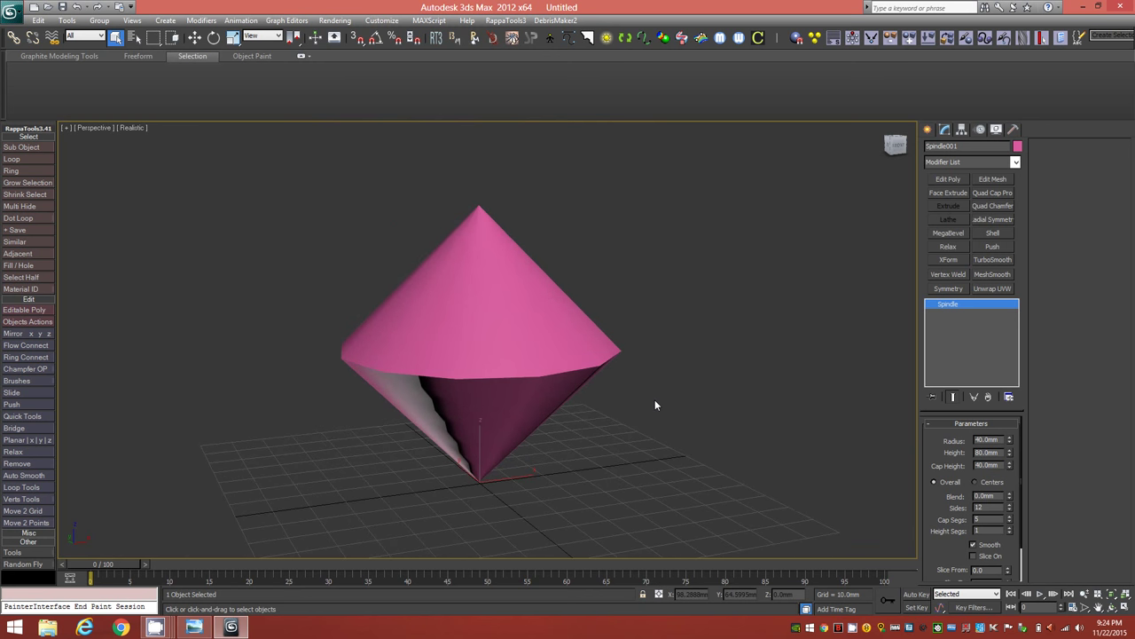
{"action": "left_click", "coordinate": [1017, 165]}
{"action": "scroll", "coordinate": [985, 444], "scroll_direction": "down", "scroll_amount": 15}
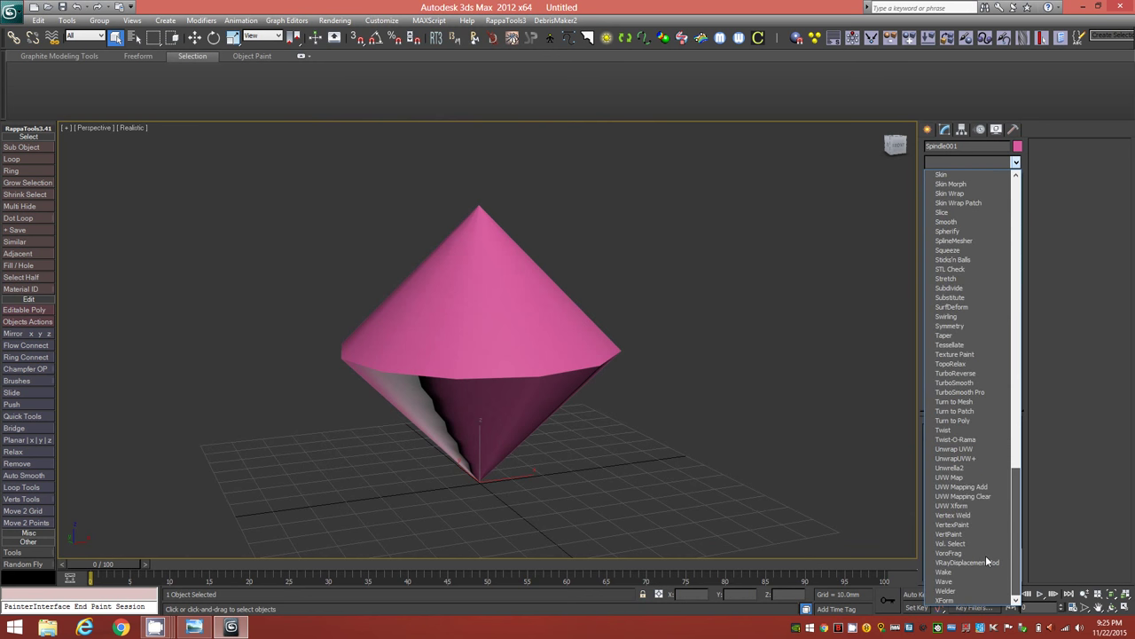
{"action": "left_click", "coordinate": [973, 515]}
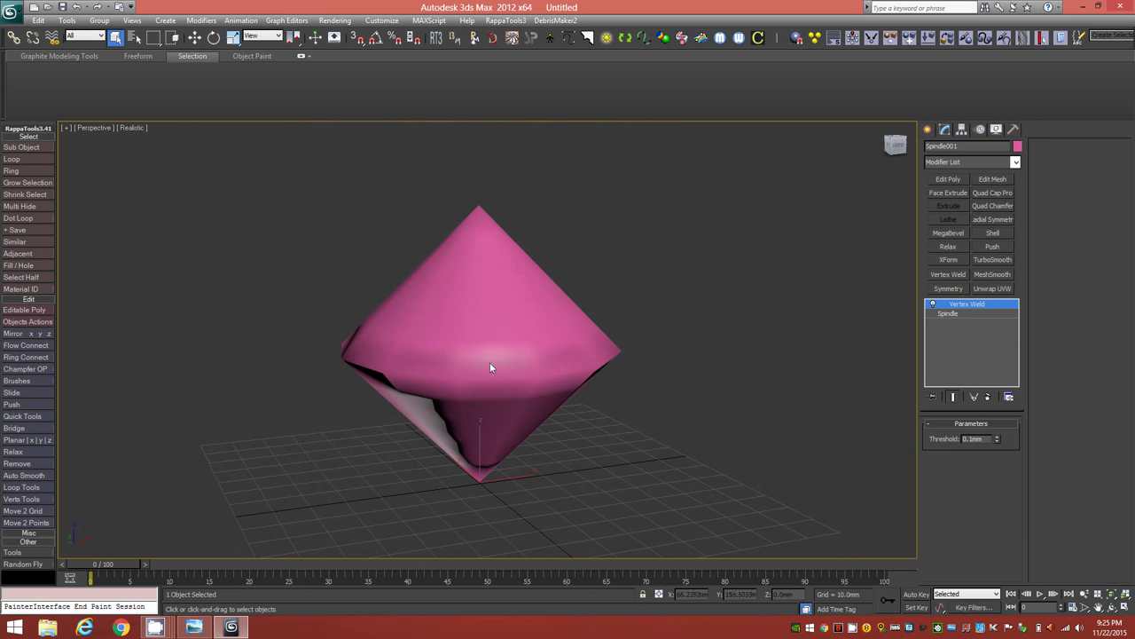
Step: Configure viewport statistics to show polygon and vertex counts for total plus selection, with frames per second turned off
{"action": "left_click", "coordinate": [139, 130]}
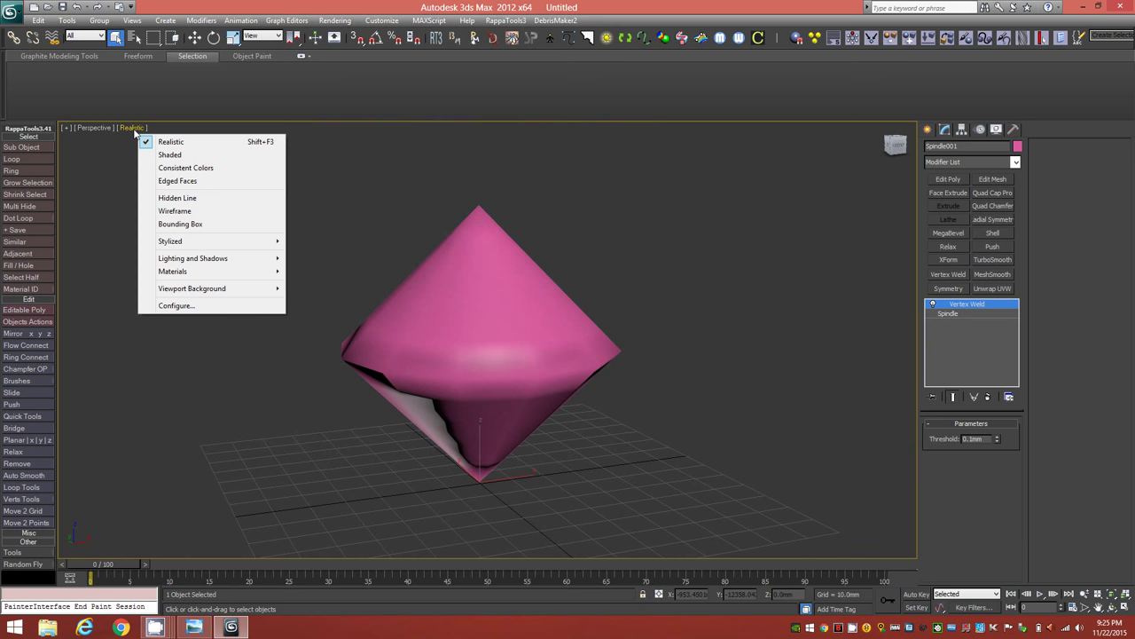
{"action": "left_click", "coordinate": [175, 305]}
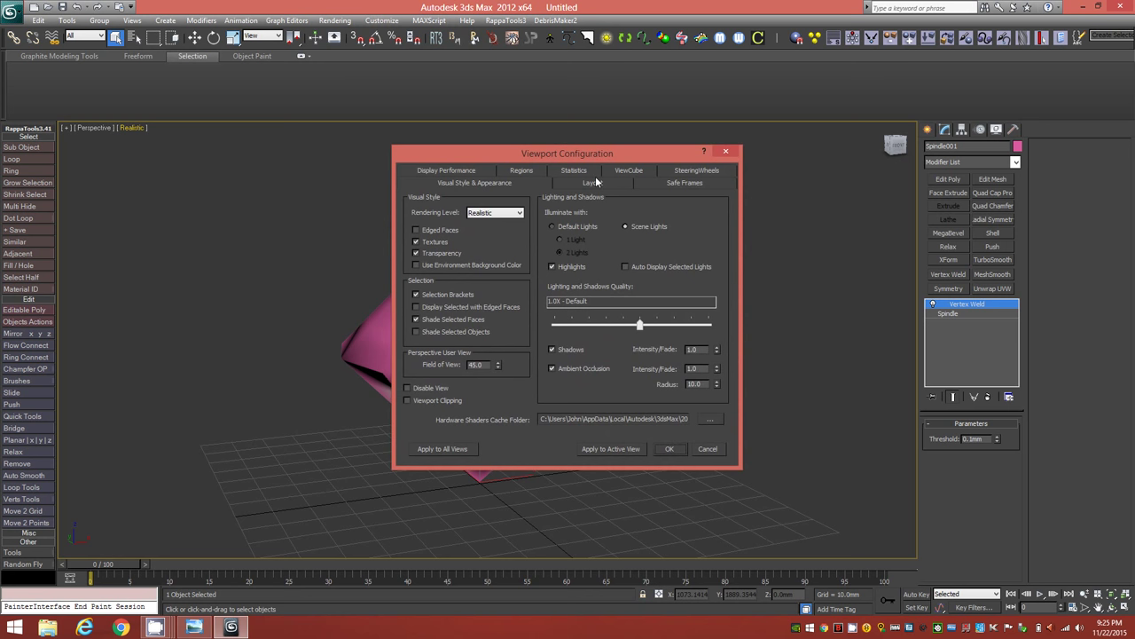
{"action": "left_click", "coordinate": [586, 173]}
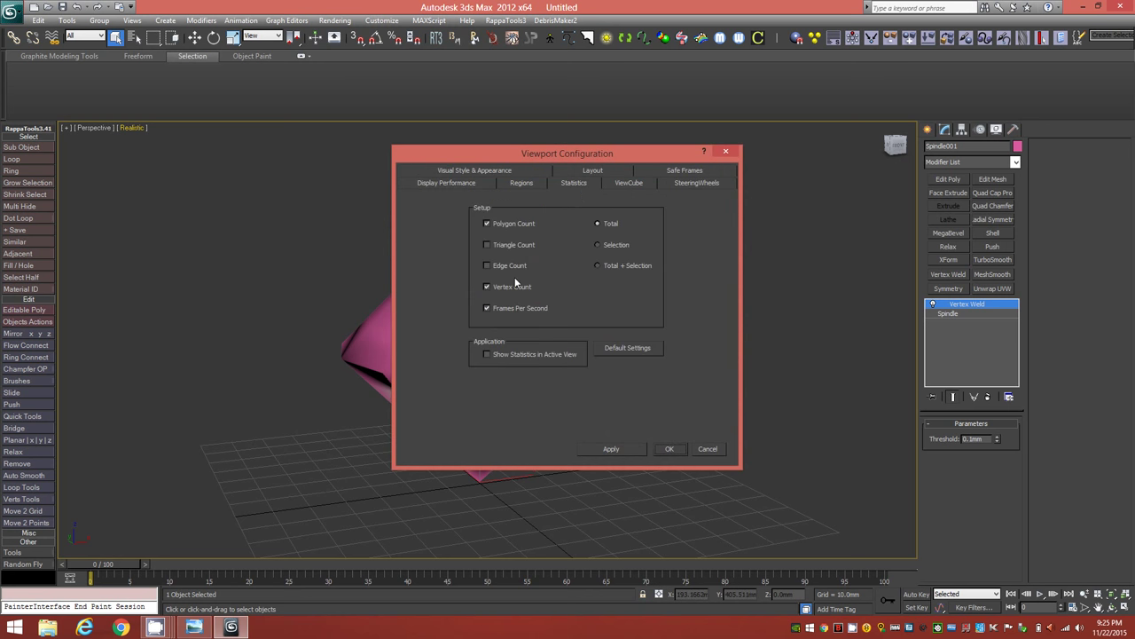
{"action": "left_click", "coordinate": [486, 308]}
{"action": "left_click", "coordinate": [622, 449]}
{"action": "left_click", "coordinate": [672, 448]}
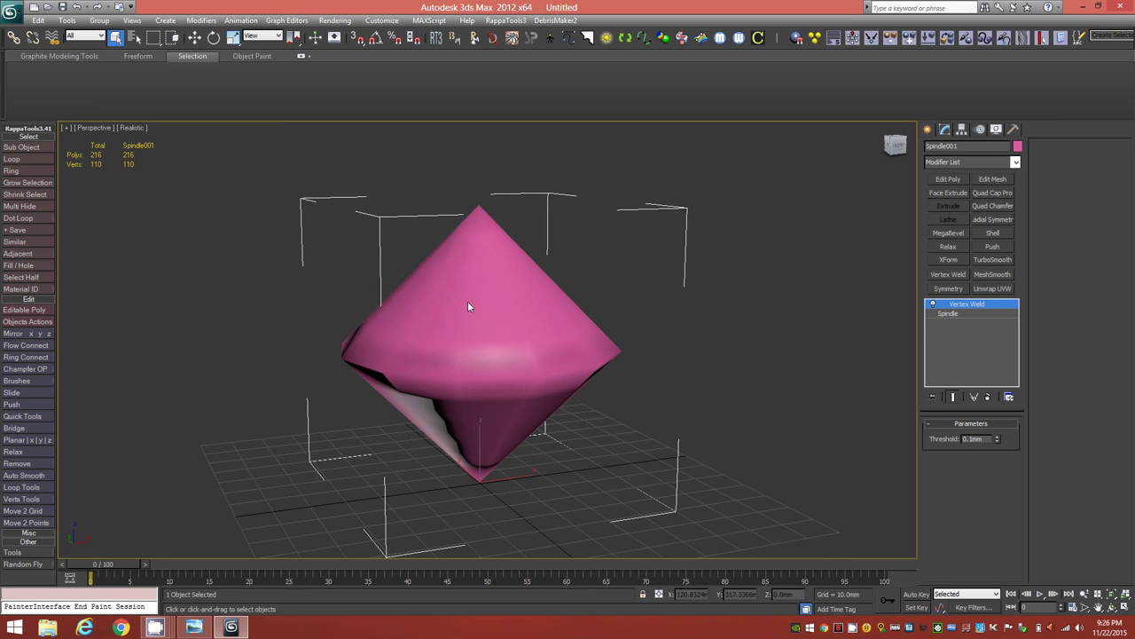
Step: Display edged faces without selection brackets and add an Edit Poly modifier above Vertex Weld
{"action": "key", "text": "F4"}
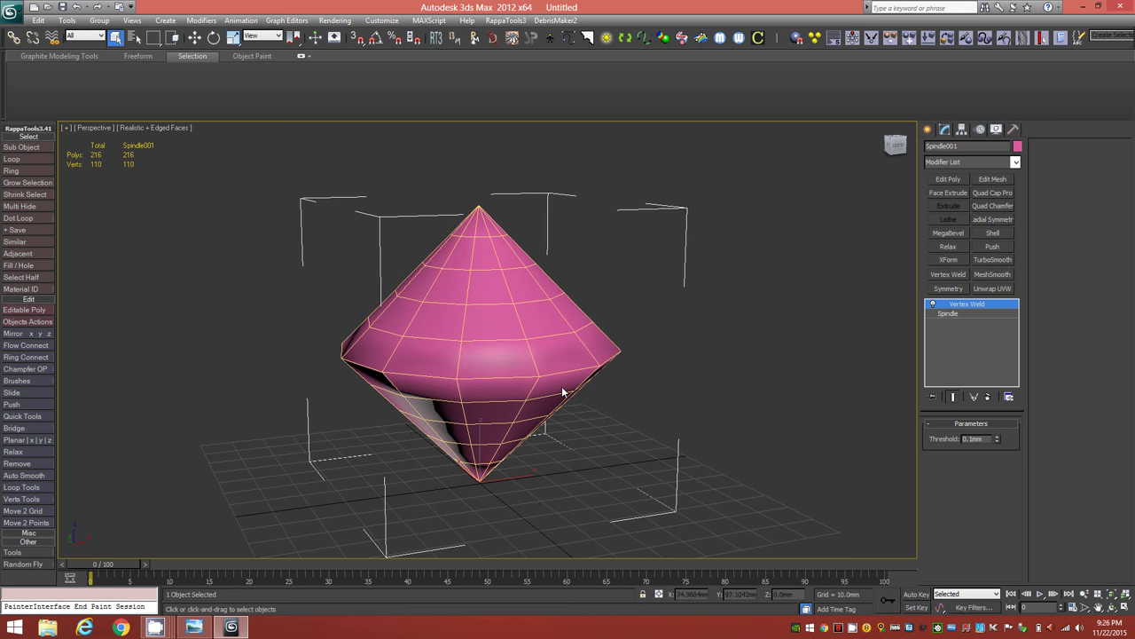
{"action": "key", "text": "j"}
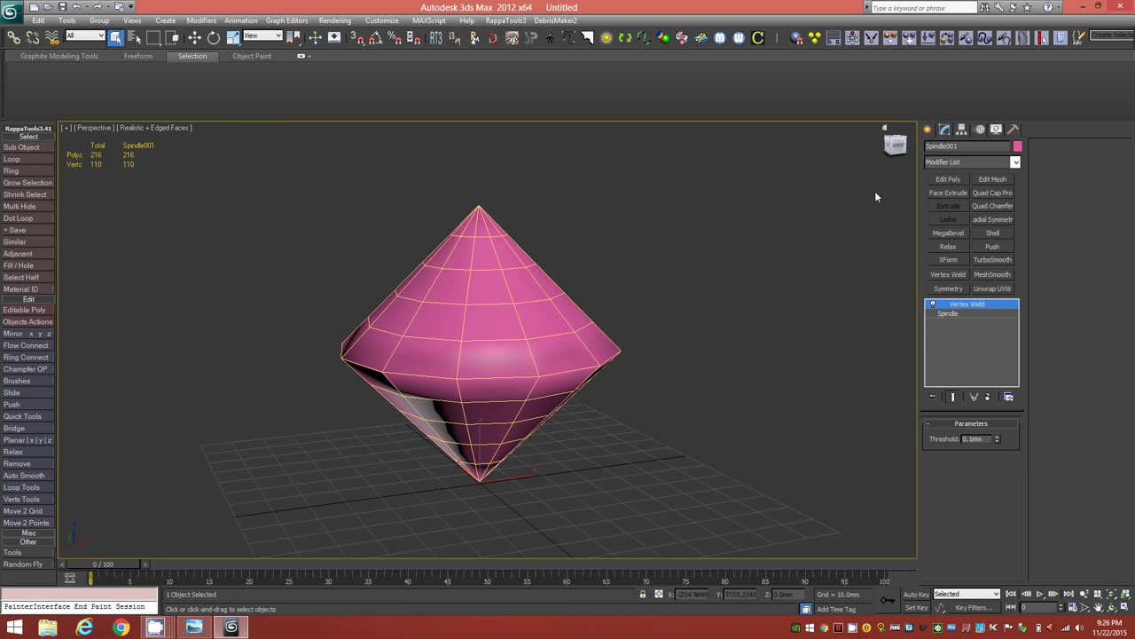
{"action": "middle_click_drag", "start_coordinate": [531, 456], "coordinate": [511, 396], "text": "alt"}
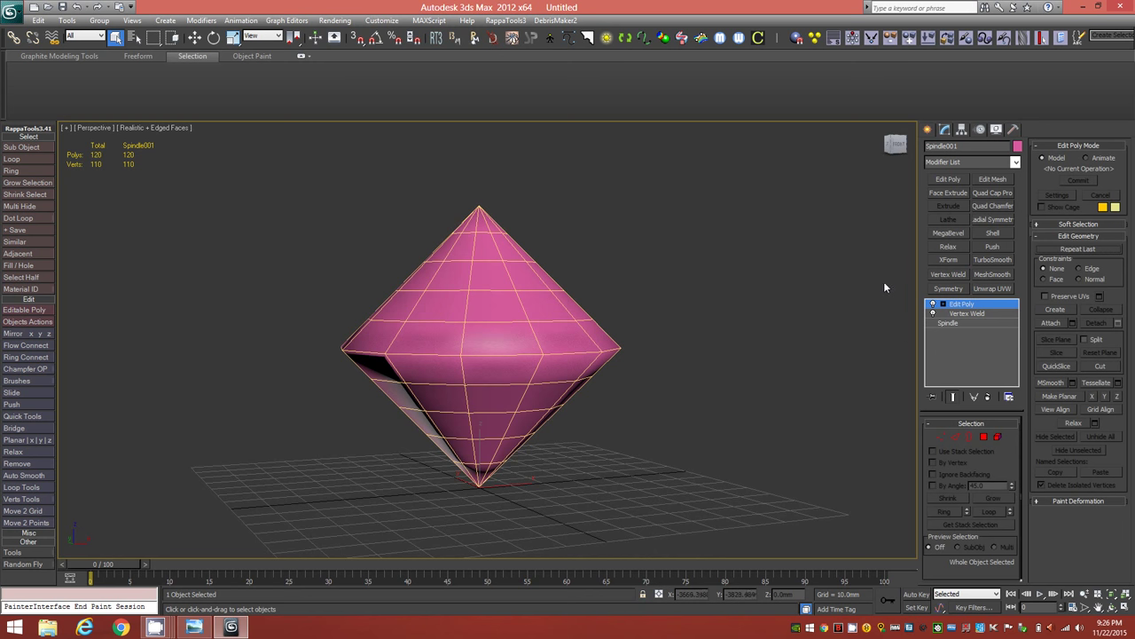
Step: Select the spindle's top and bottom tip vertices in turn at vertex level to check that each tip is welded
{"action": "left_click", "coordinate": [941, 436]}
{"action": "left_click_drag", "start_coordinate": [499, 221], "coordinate": [500, 221]}
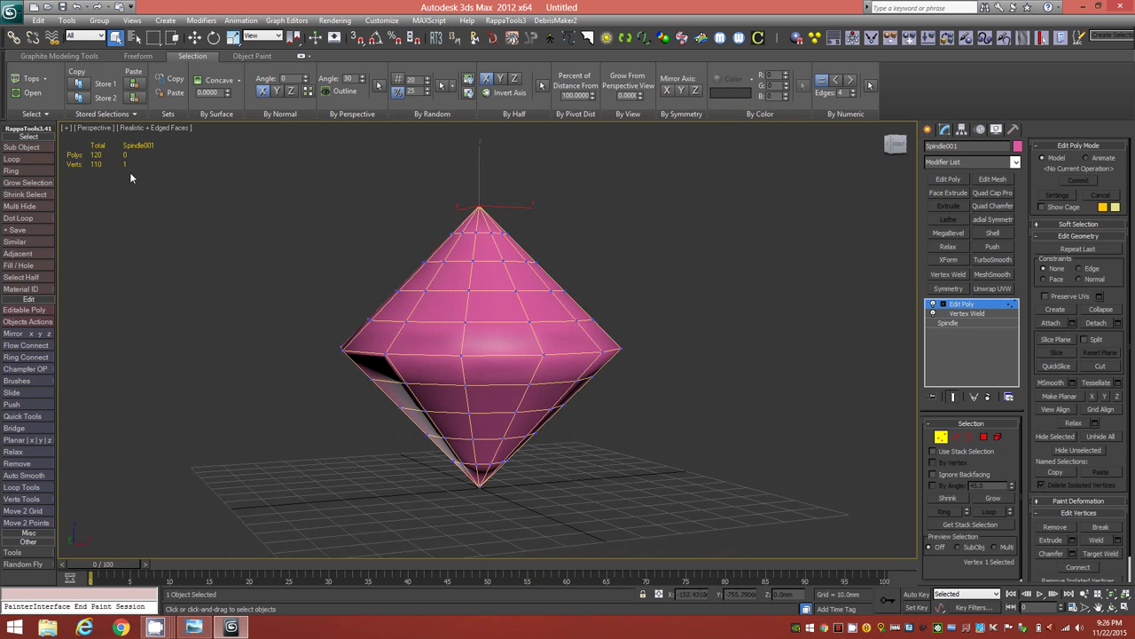
{"action": "left_click", "coordinate": [479, 484]}
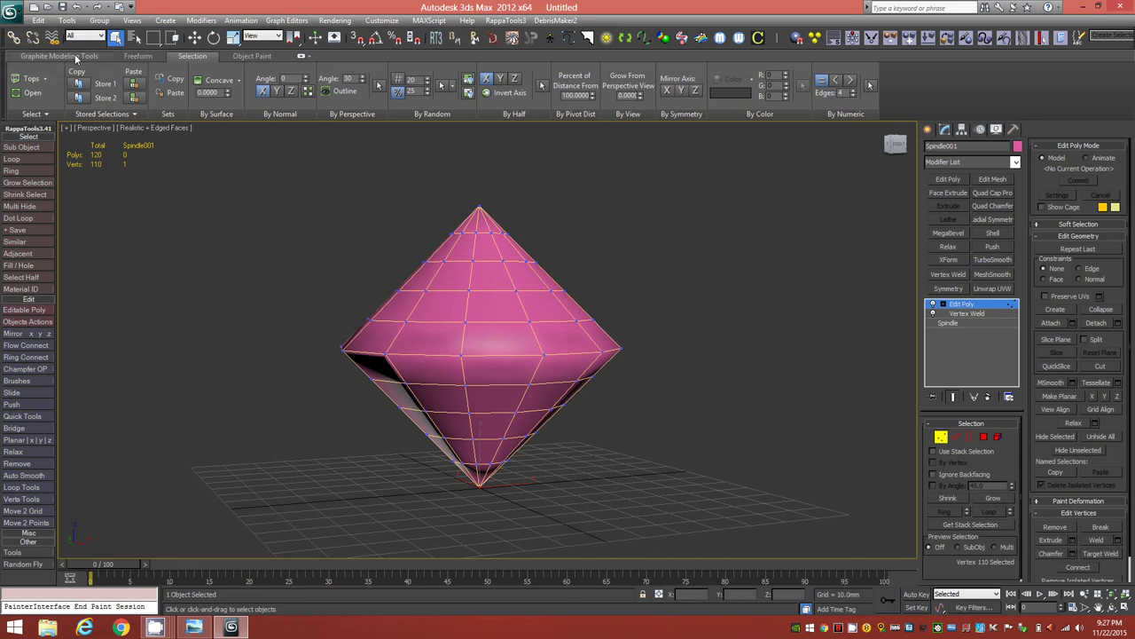
Step: Assign the 01 - Default standard material to the spindle
{"action": "key", "text": "m"}
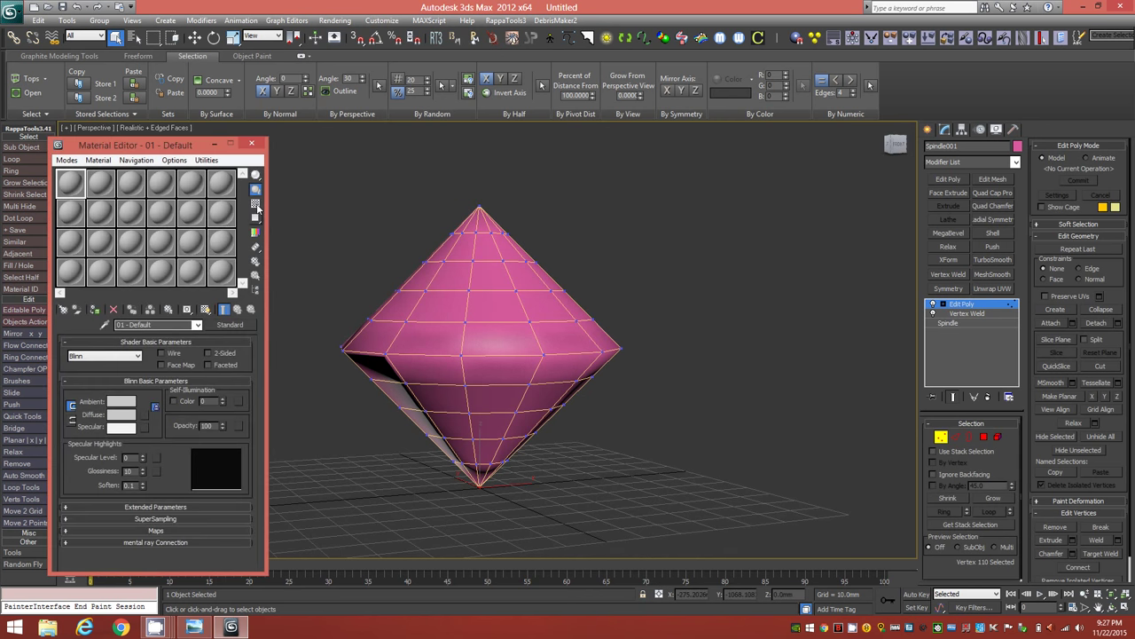
{"action": "left_click_drag", "start_coordinate": [497, 333], "coordinate": [497, 336]}
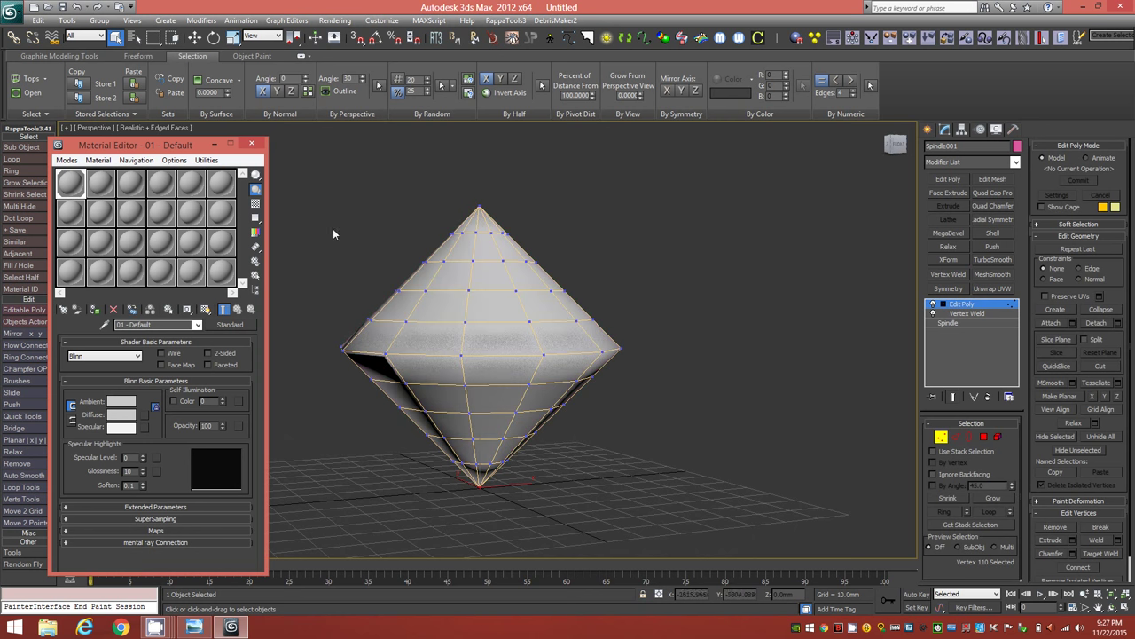
Step: Close the Material Editor and change the spindle's object and wireframe colour to black
{"action": "left_click", "coordinate": [253, 144]}
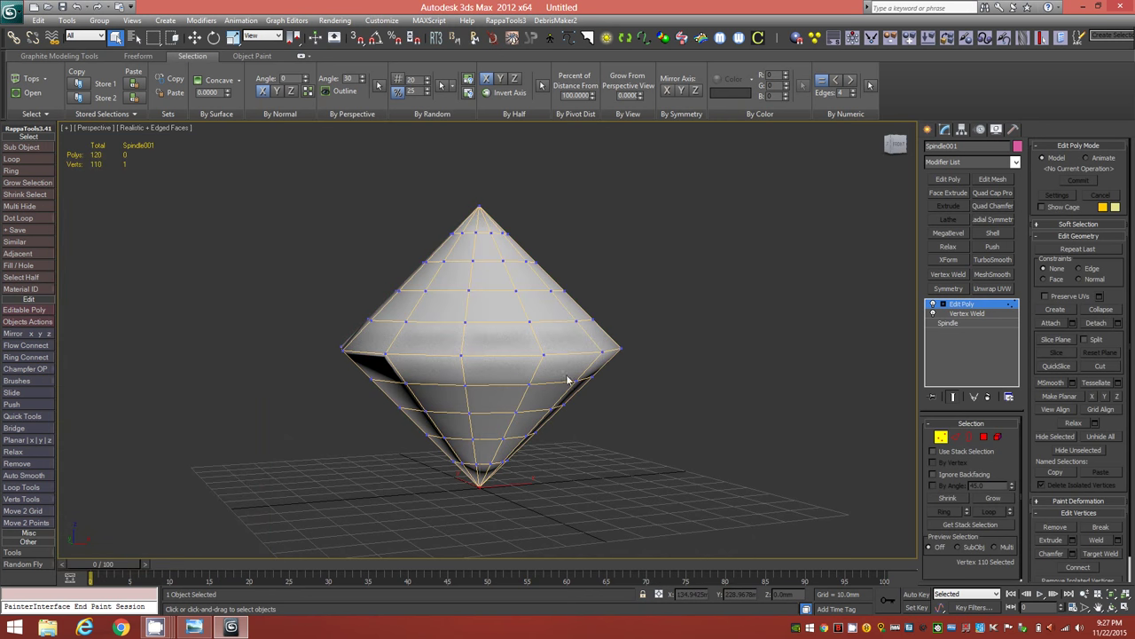
{"action": "left_click", "coordinate": [1018, 148]}
{"action": "left_click", "coordinate": [658, 338]}
{"action": "left_click", "coordinate": [626, 377]}
{"action": "mouse_move", "coordinate": [566, 438]}
{"action": "middle_mouse_down", "text": "alt"}
{"action": "mouse_move", "coordinate": [568, 496]}
{"action": "mouse_move", "coordinate": [572, 417]}
{"action": "middle_mouse_up", "text": "alt"}
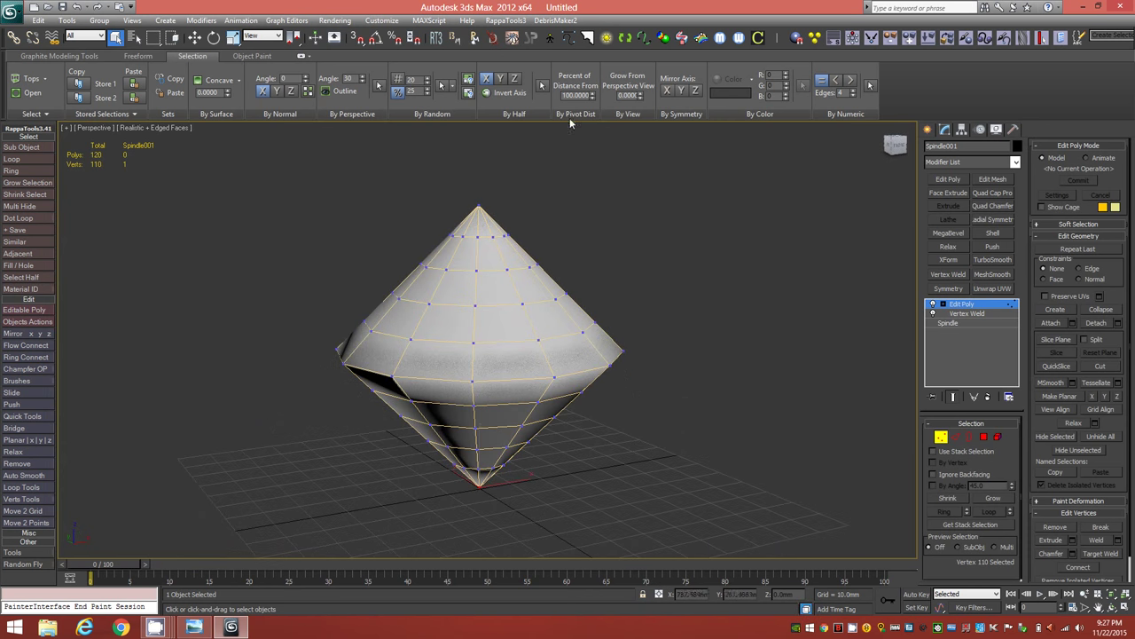
Step: Harden the spindle's shading so that every face appears flat and faceted
{"action": "left_click", "coordinate": [59, 55]}
{"action": "left_click", "coordinate": [1011, 71]}
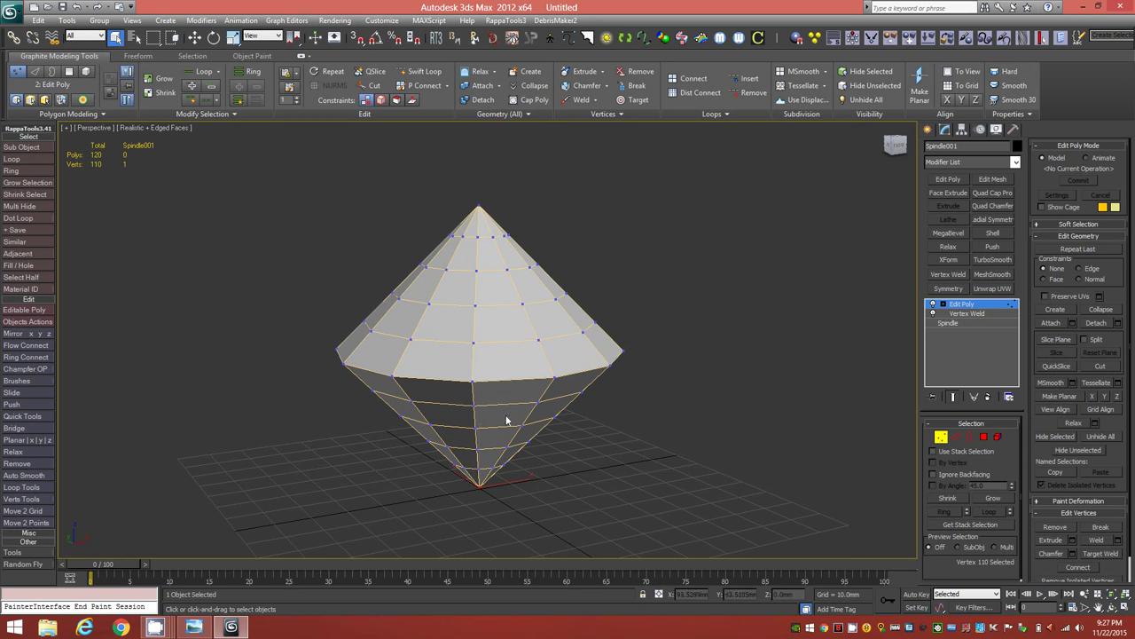
{"action": "mouse_move", "coordinate": [498, 393]}
{"action": "middle_mouse_down", "text": "alt"}
{"action": "mouse_move", "coordinate": [530, 407]}
{"action": "mouse_move", "coordinate": [502, 412]}
{"action": "middle_mouse_up", "text": "alt"}
Step: Leave vertex level and collapse the spindle's entire modifier stack into a single Editable Poly
{"action": "left_click", "coordinate": [968, 375]}
{"action": "left_click", "coordinate": [965, 304]}
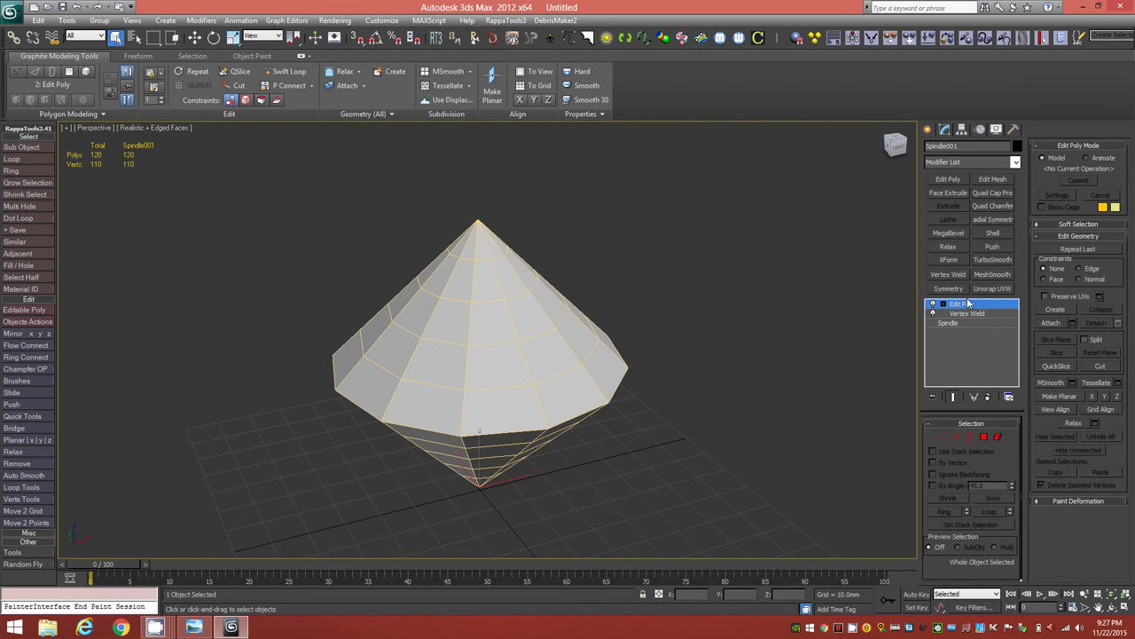
{"action": "right_click", "coordinate": [966, 303]}
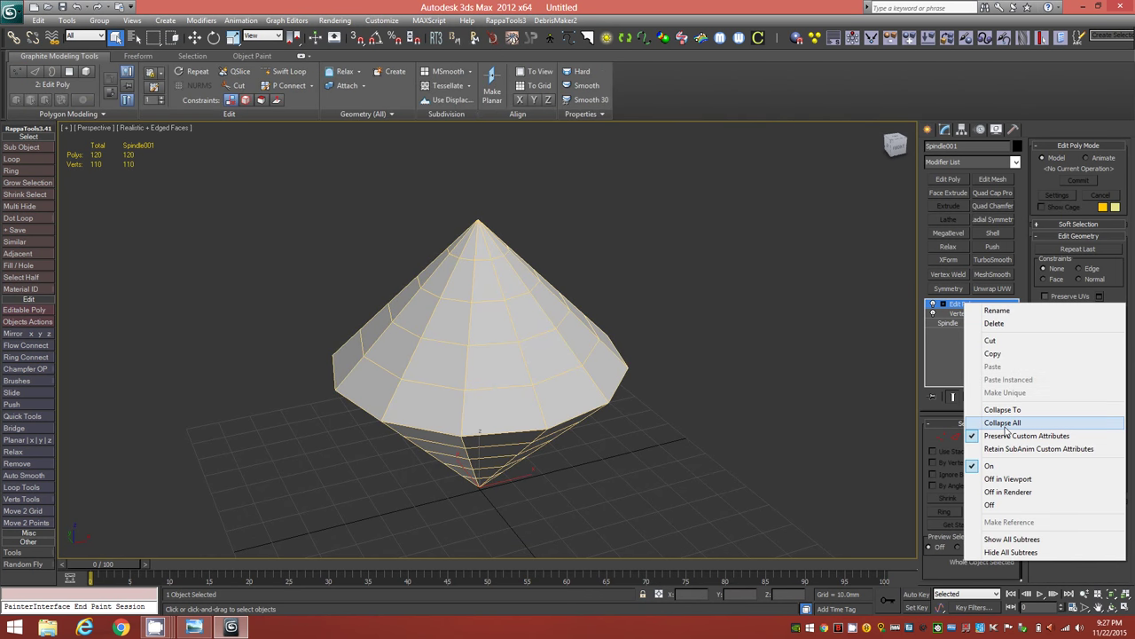
{"action": "left_click", "coordinate": [1003, 423]}
{"action": "left_click", "coordinate": [622, 347]}
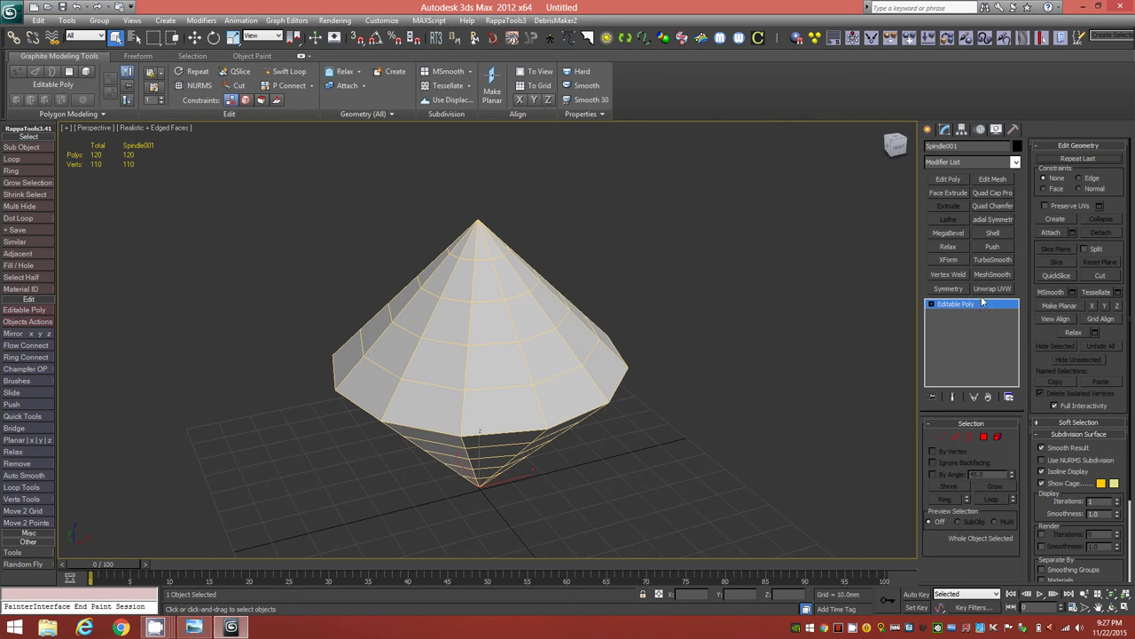
Step: In the front view, select the polygons of the spindle's left half and detach them as an element of the same object
{"action": "middle_click_drag", "start_coordinate": [481, 499], "coordinate": [484, 468], "text": "alt"}
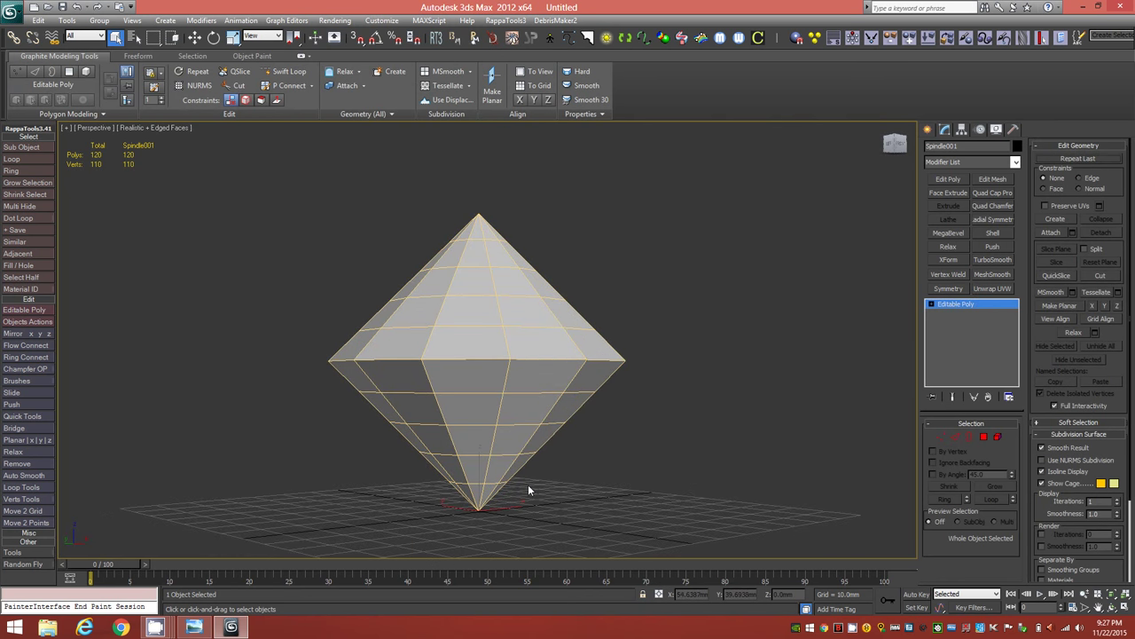
{"action": "key", "text": "f"}
{"action": "middle_click_drag", "start_coordinate": [477, 186], "coordinate": [483, 244]}
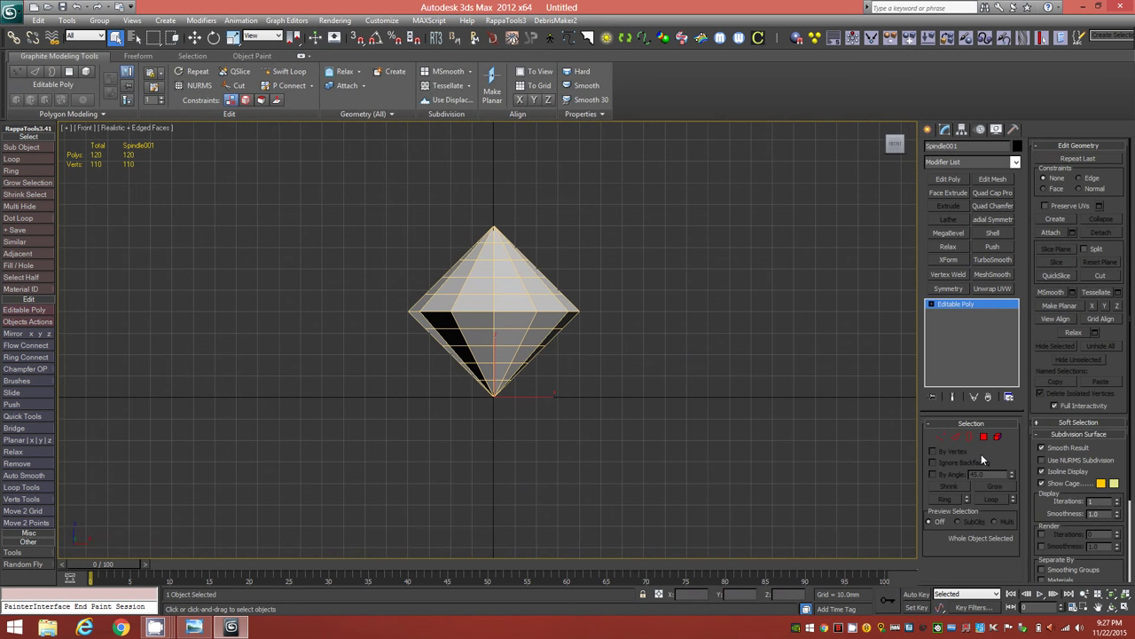
{"action": "left_click", "coordinate": [983, 436]}
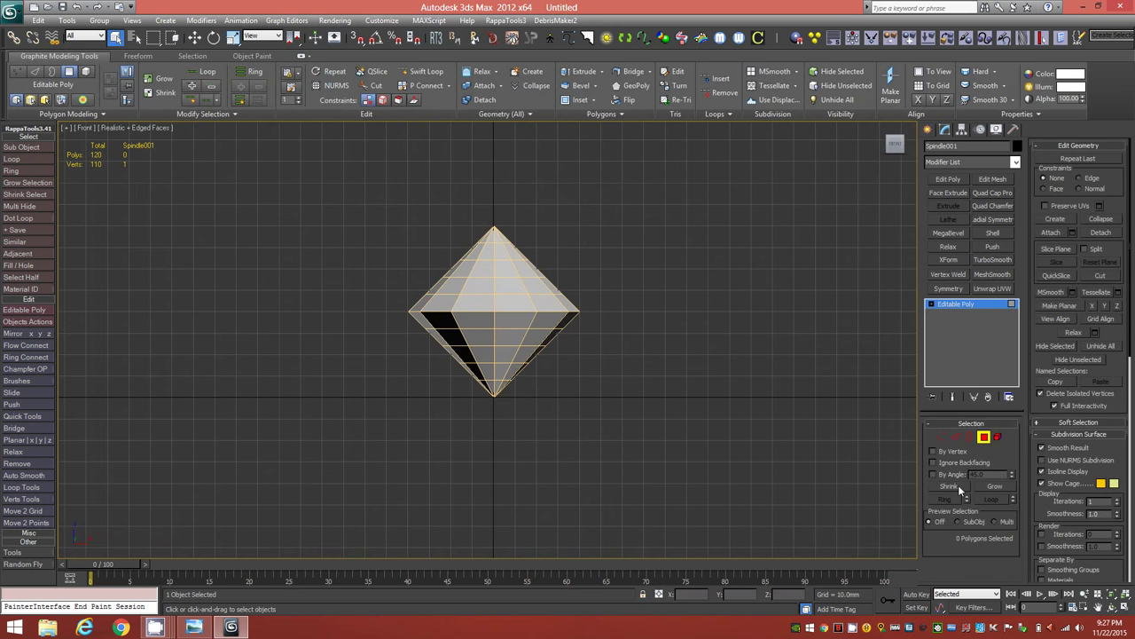
{"action": "left_click_drag", "start_coordinate": [368, 199], "coordinate": [489, 439]}
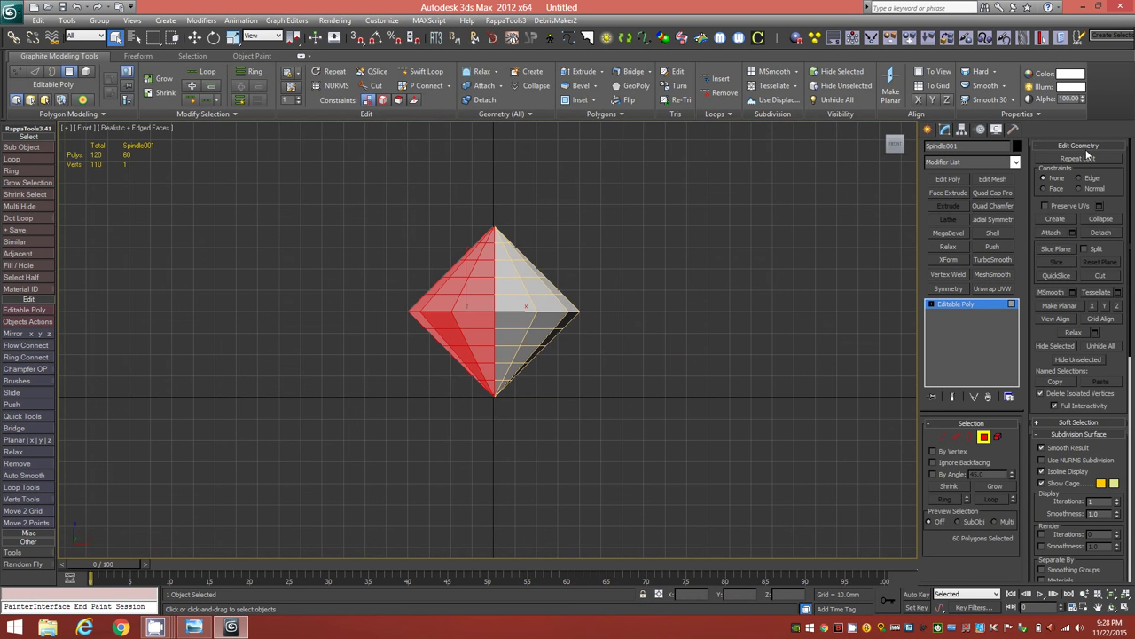
{"action": "left_click", "coordinate": [1100, 233]}
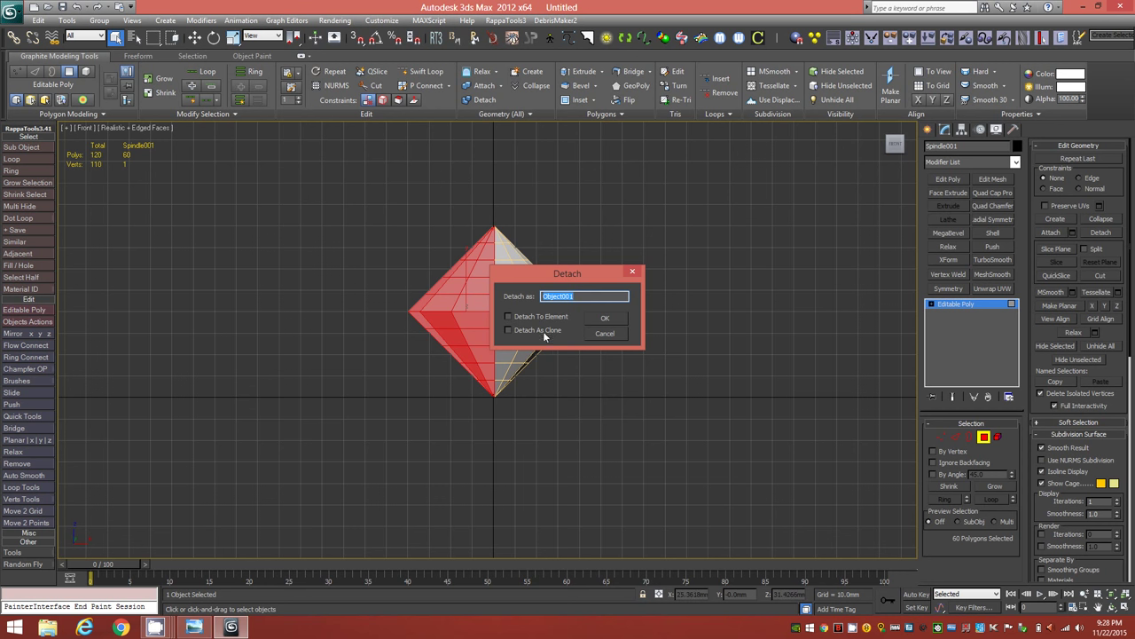
{"action": "left_click", "coordinate": [512, 318]}
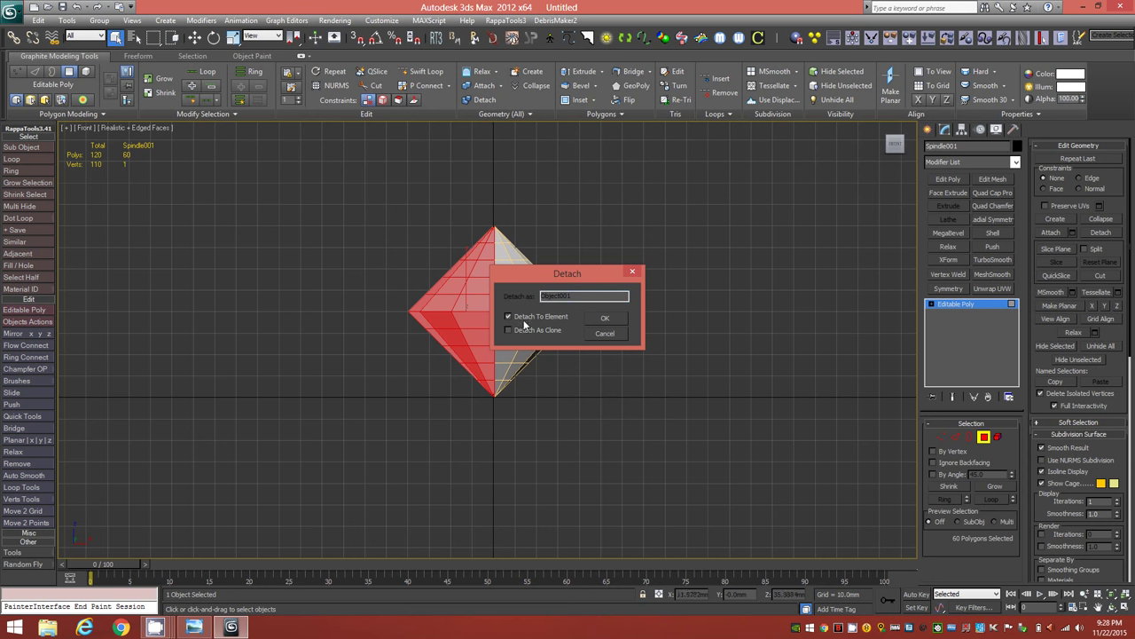
{"action": "left_click", "coordinate": [599, 321]}
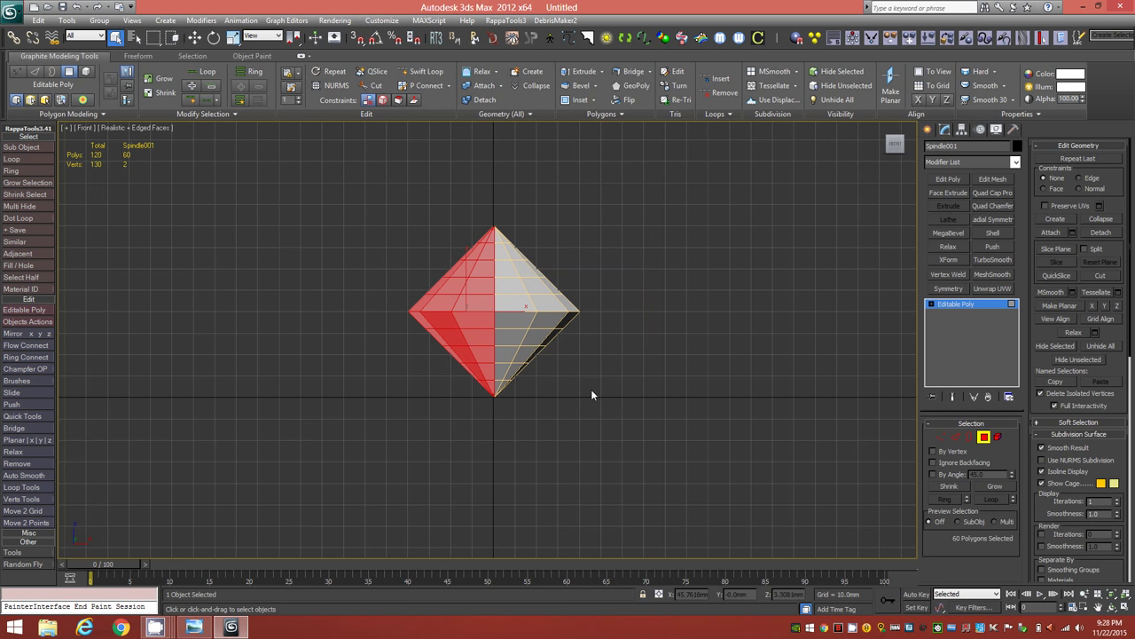
Step: Turn on angle snap and rotate the detached half 90 degrees about the X axis to form the sphericon, then deselect it
{"action": "key", "text": "e"}
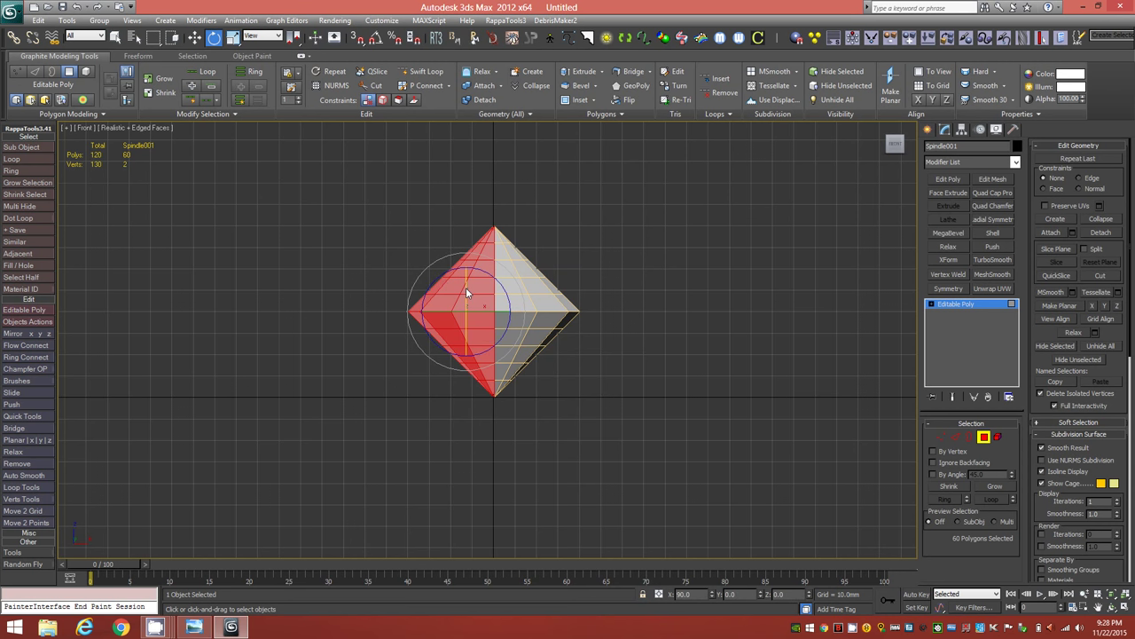
{"action": "left_click_drag", "start_coordinate": [466, 292], "coordinate": [457, 413]}
{"action": "key", "text": "a"}
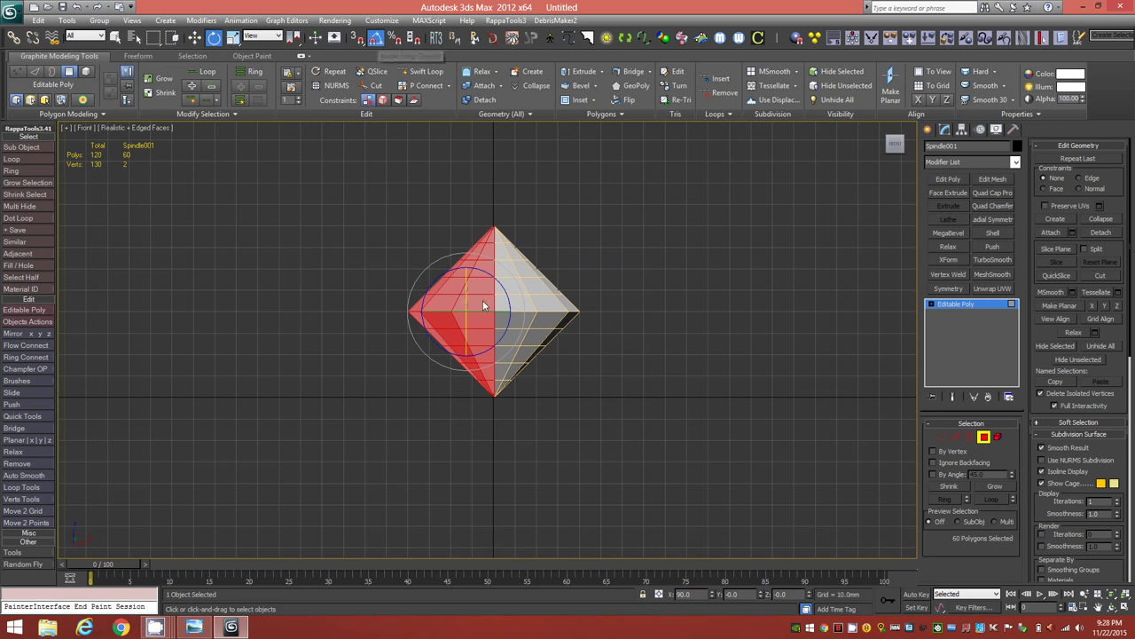
{"action": "left_click_drag", "start_coordinate": [466, 292], "coordinate": [458, 350]}
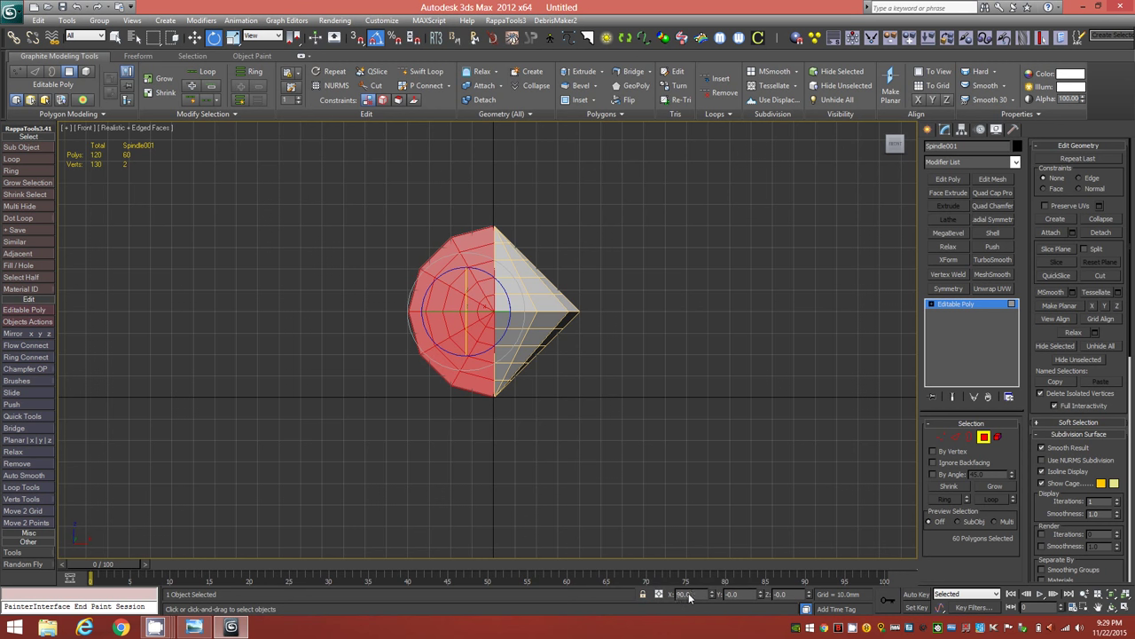
{"action": "left_click_drag", "start_coordinate": [692, 597], "coordinate": [666, 597]}
{"action": "left_click", "coordinate": [597, 388]}
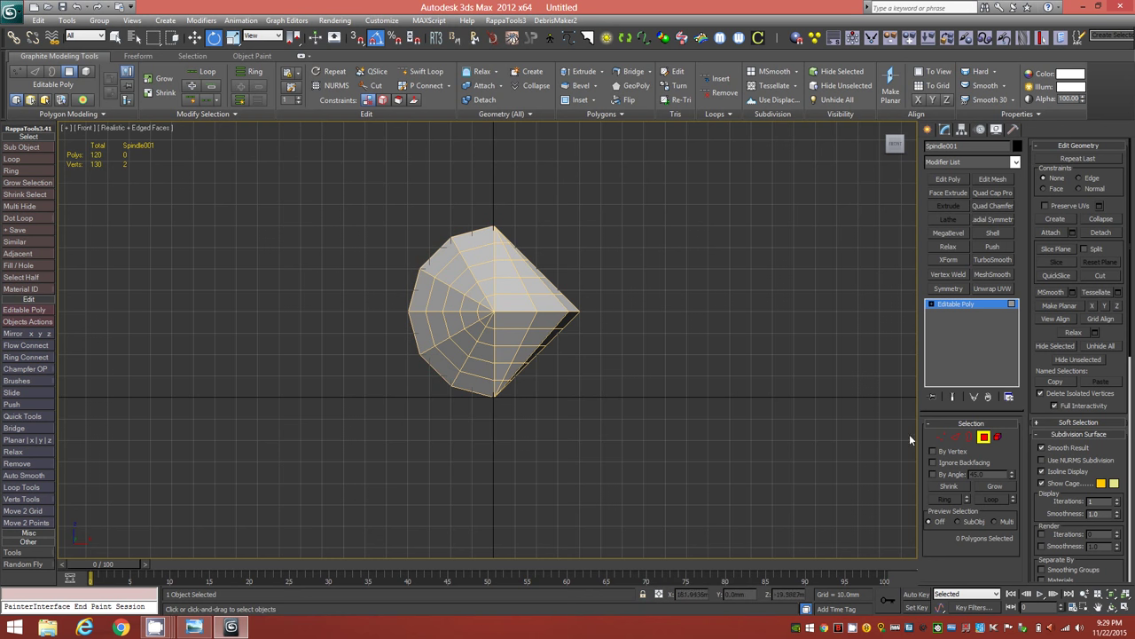
Step: Weld the two halves with a Vertex Weld modifier at a 0.1 mm threshold and collapse the stack to Editable Poly
{"action": "left_click", "coordinate": [983, 436]}
{"action": "left_click", "coordinate": [1016, 162]}
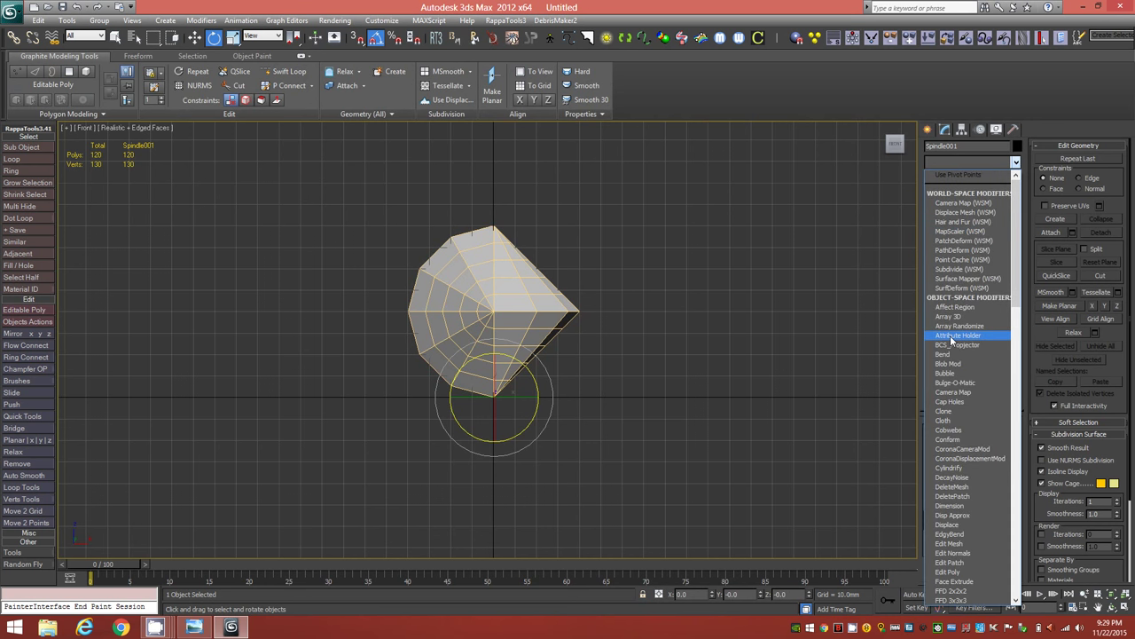
{"action": "key", "text": "v"}
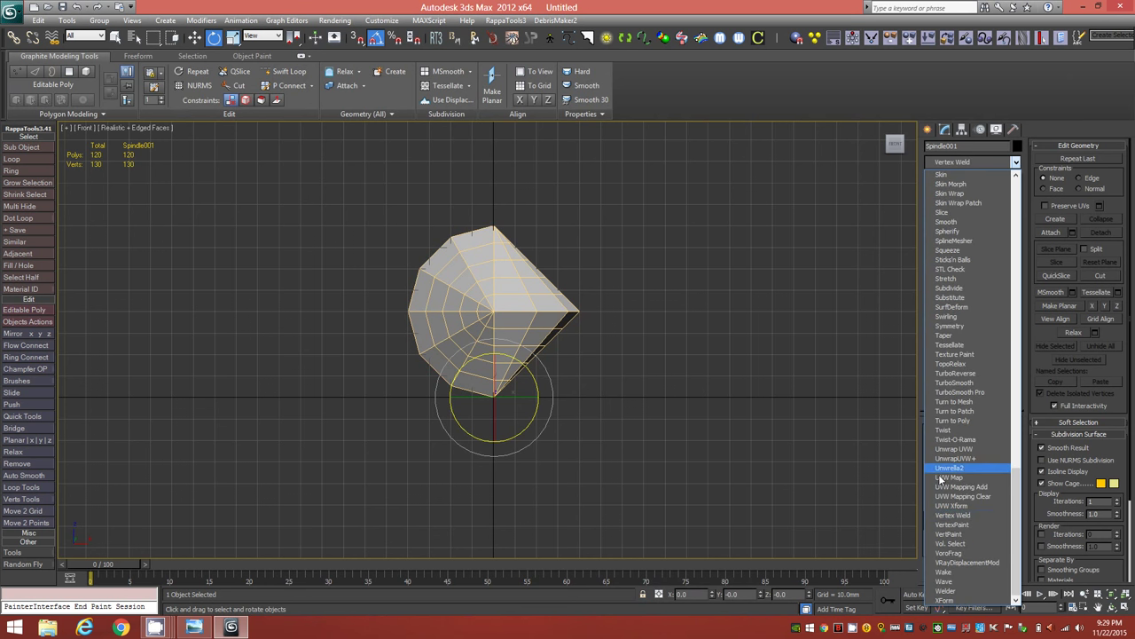
{"action": "left_click", "coordinate": [956, 515]}
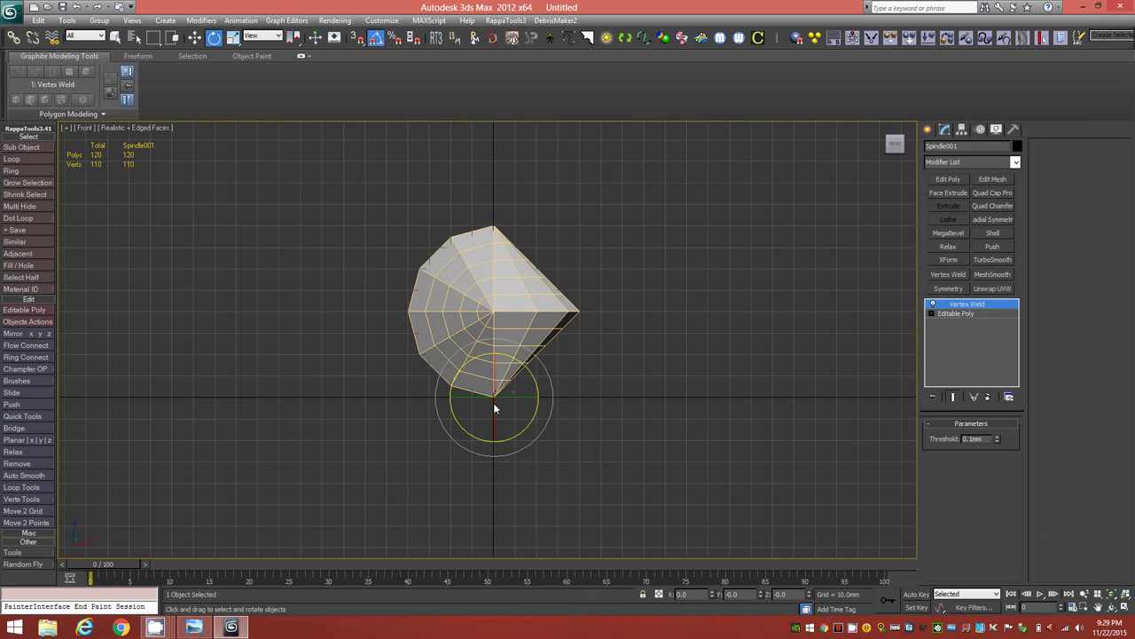
{"action": "right_click", "coordinate": [980, 309]}
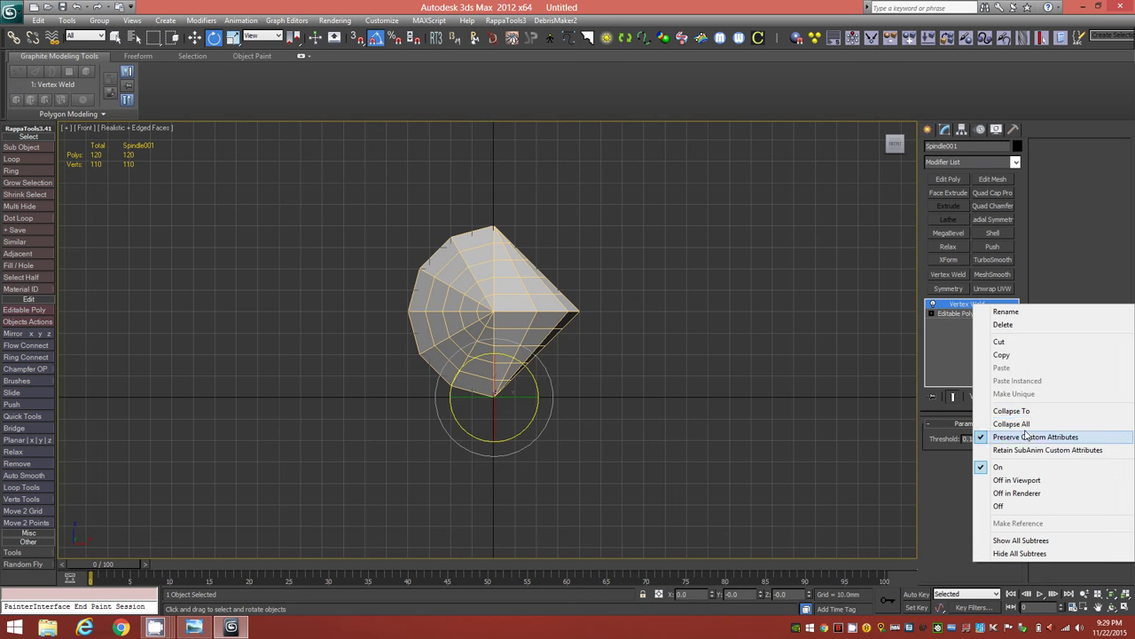
{"action": "left_click", "coordinate": [993, 424]}
{"action": "left_click", "coordinate": [624, 349]}
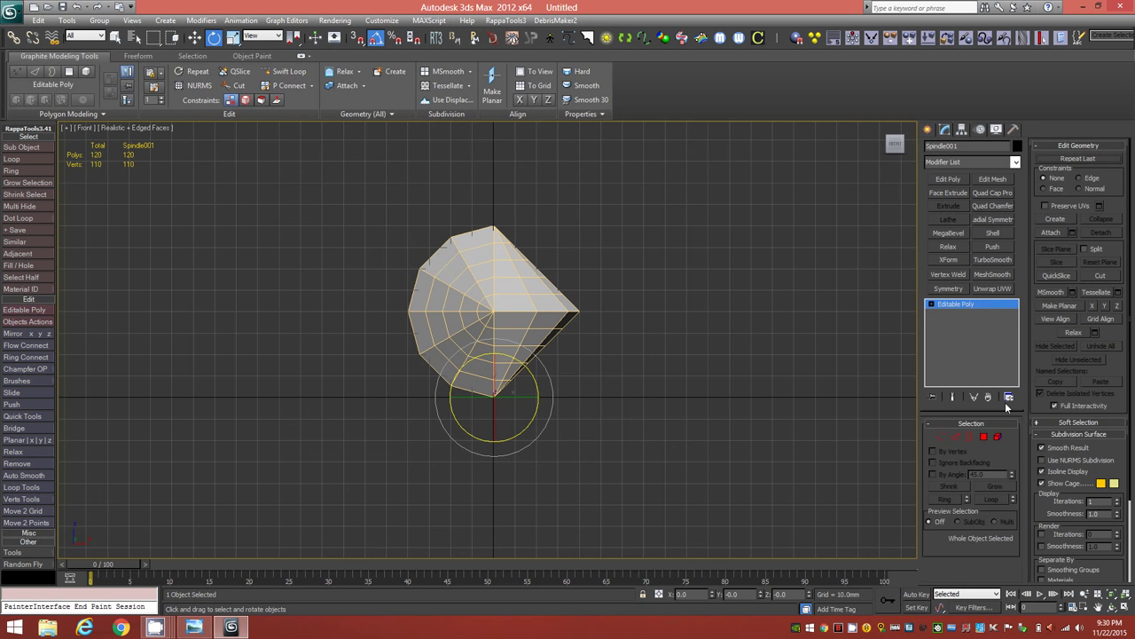
Step: Select the whole sphericon at element level and inspect it in perspective view to check that the halves form one piece
{"action": "left_click", "coordinate": [984, 436]}
{"action": "key", "text": "4"}
{"action": "key", "text": "ctrl+a"}
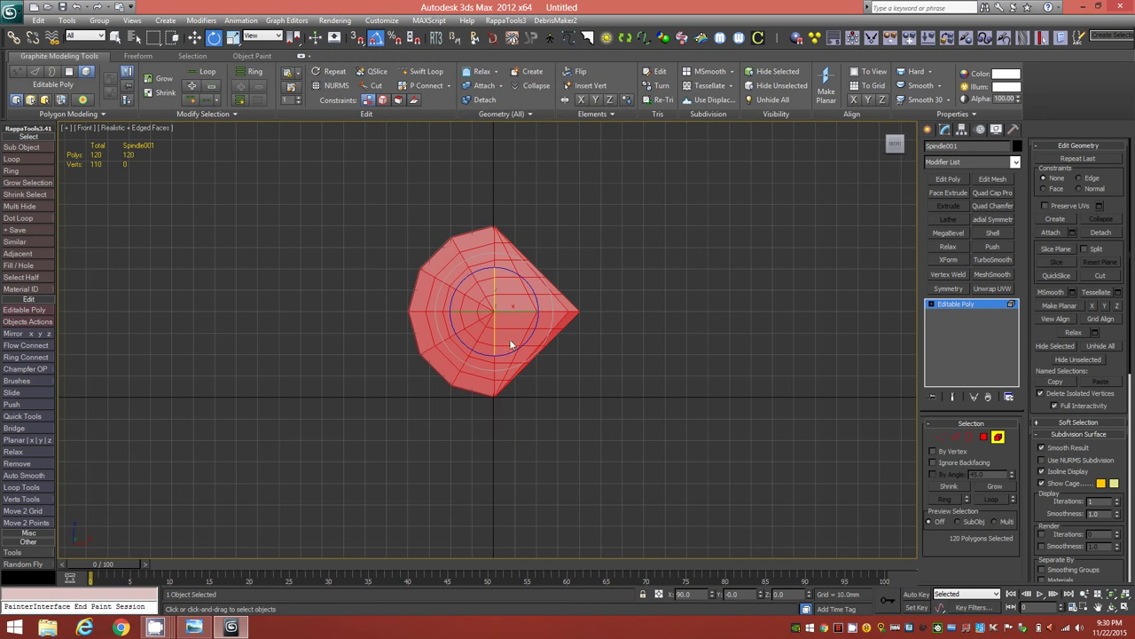
{"action": "middle_click_drag", "start_coordinate": [673, 411], "coordinate": [618, 375], "text": "alt"}
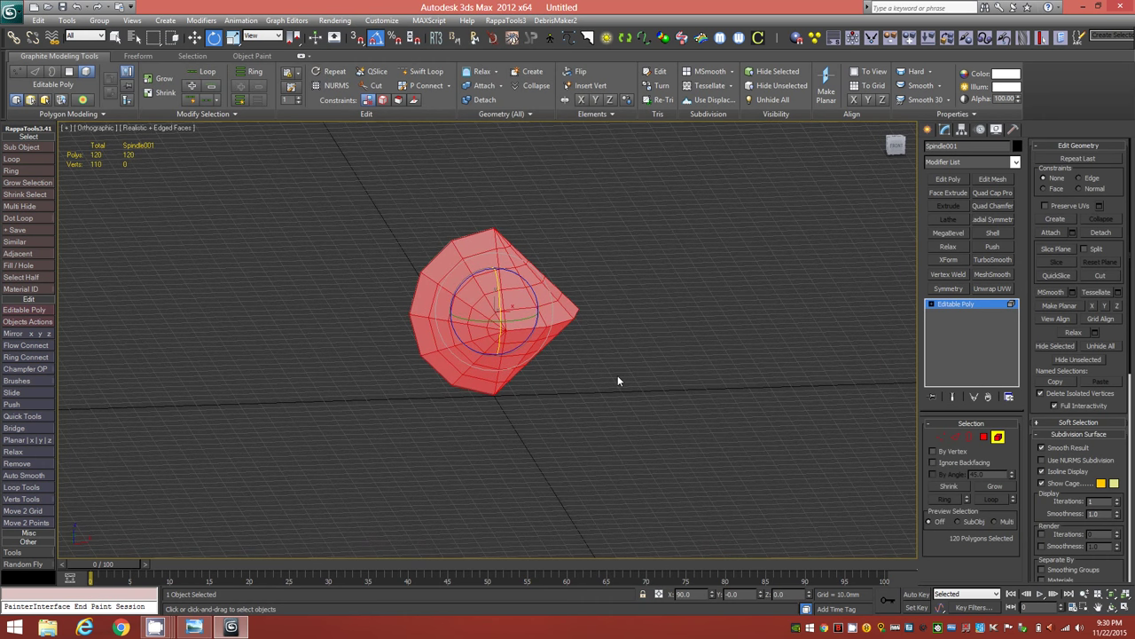
{"action": "key", "text": "p"}
{"action": "middle_click_drag", "start_coordinate": [519, 336], "coordinate": [583, 353], "text": "alt"}
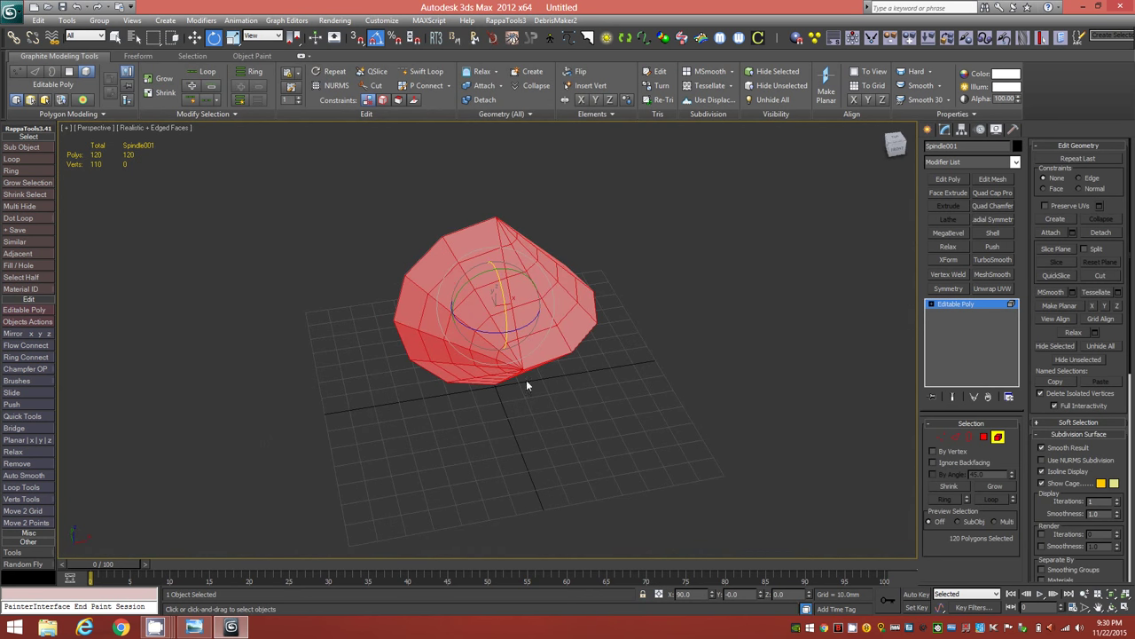
Step: Select the two middle edge loops running around the sphericon and convert them to a selection of the polygons bordering them
{"action": "left_click", "coordinate": [954, 437]}
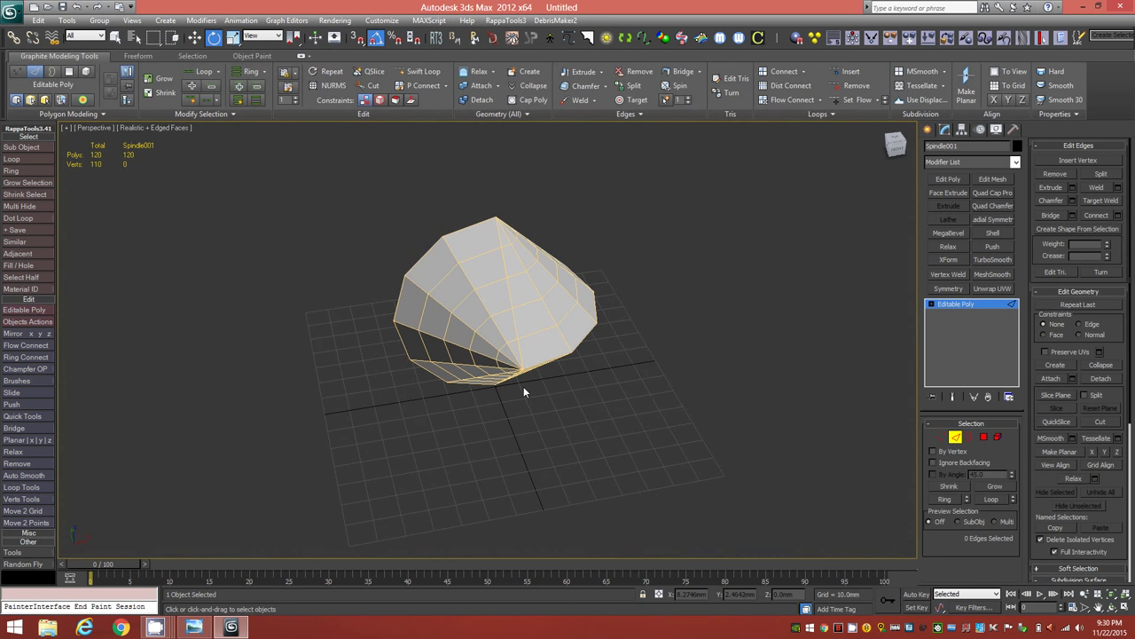
{"action": "mouse_move", "coordinate": [528, 404]}
{"action": "middle_mouse_down", "text": "alt"}
{"action": "mouse_move", "coordinate": [556, 384]}
{"action": "mouse_move", "coordinate": [553, 360]}
{"action": "mouse_move", "coordinate": [524, 412]}
{"action": "mouse_move", "coordinate": [466, 402]}
{"action": "mouse_move", "coordinate": [512, 401]}
{"action": "mouse_move", "coordinate": [537, 355]}
{"action": "mouse_move", "coordinate": [568, 355]}
{"action": "mouse_move", "coordinate": [542, 447]}
{"action": "mouse_move", "coordinate": [501, 430]}
{"action": "mouse_move", "coordinate": [498, 389]}
{"action": "mouse_move", "coordinate": [541, 394]}
{"action": "mouse_move", "coordinate": [588, 347]}
{"action": "mouse_move", "coordinate": [560, 397]}
{"action": "mouse_move", "coordinate": [534, 393]}
{"action": "middle_mouse_up", "text": "alt"}
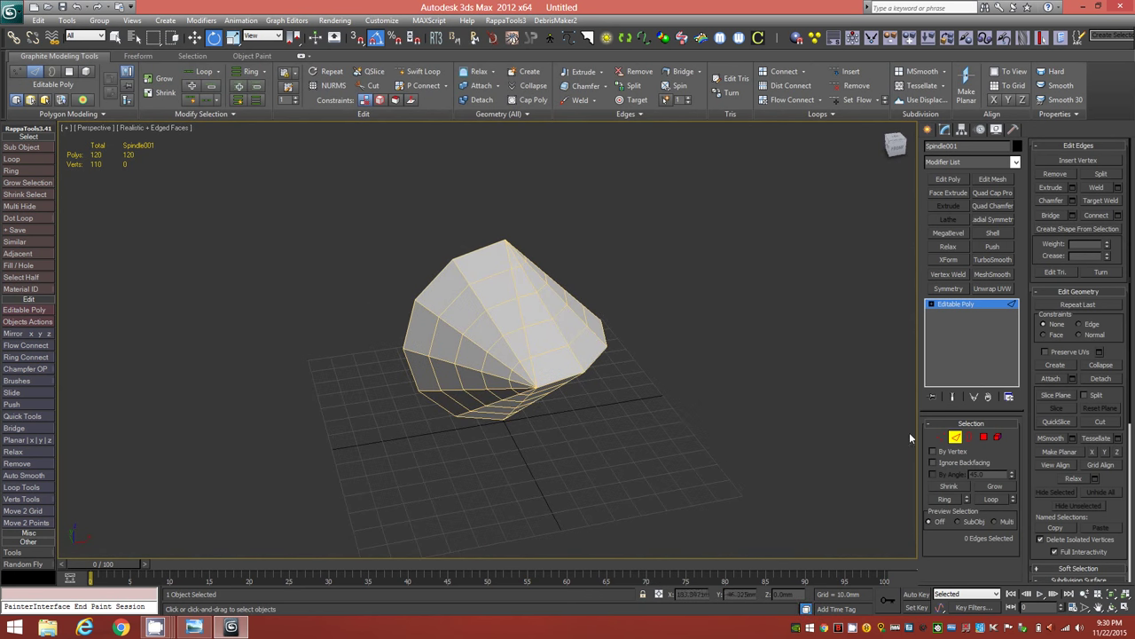
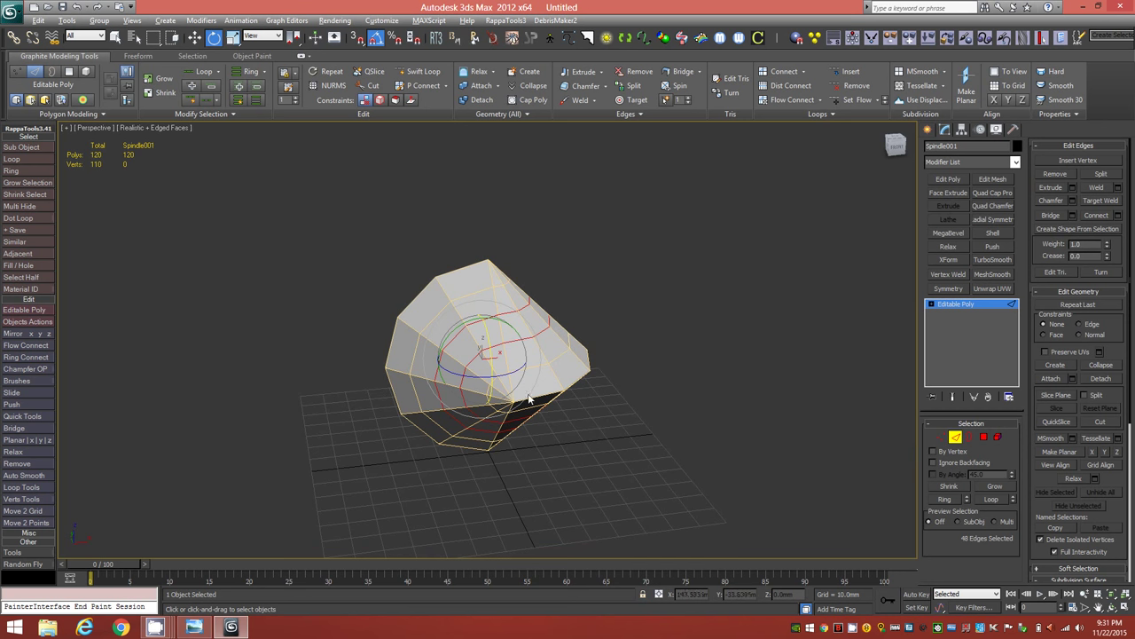
{"action": "left_click_drag", "start_coordinate": [515, 340], "coordinate": [515, 346]}
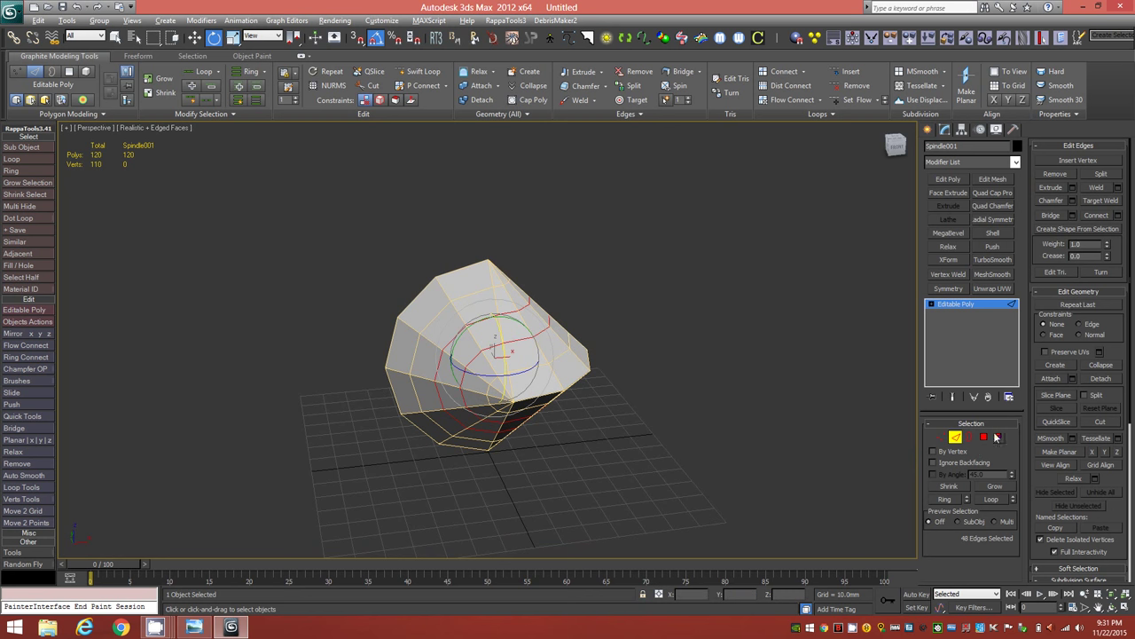
{"action": "left_click", "coordinate": [983, 437]}
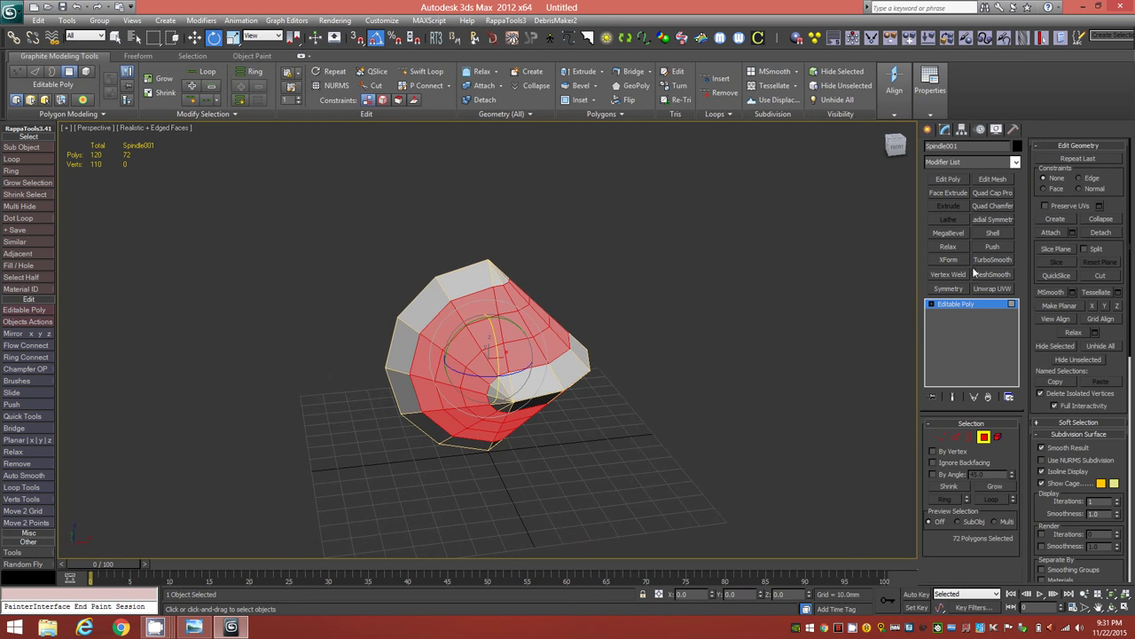
Step: Apply a Relax modifier to the selected band of polygons and raise its iterations to 69
{"action": "middle_click_drag", "start_coordinate": [659, 439], "coordinate": [644, 421], "text": "alt"}
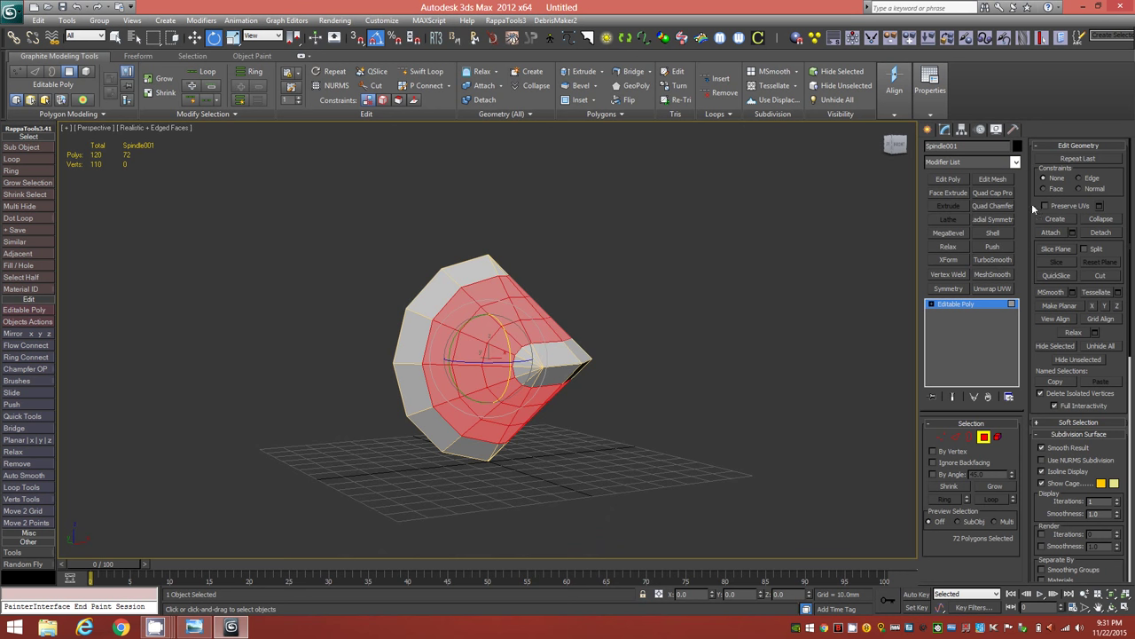
{"action": "left_click", "coordinate": [1016, 163]}
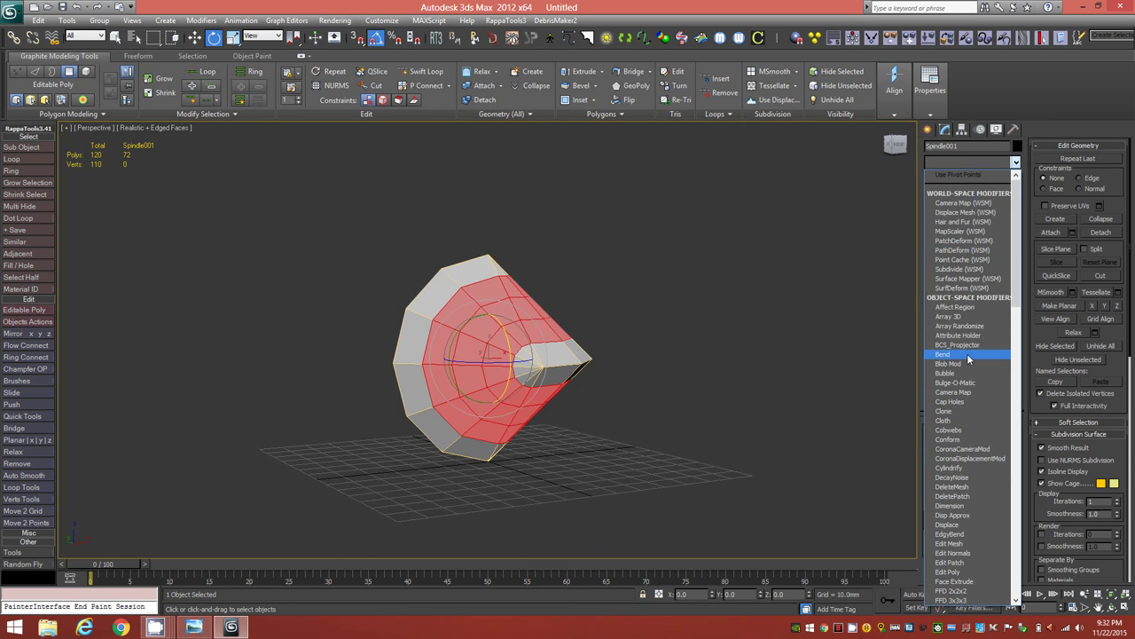
{"action": "key", "text": "r"}
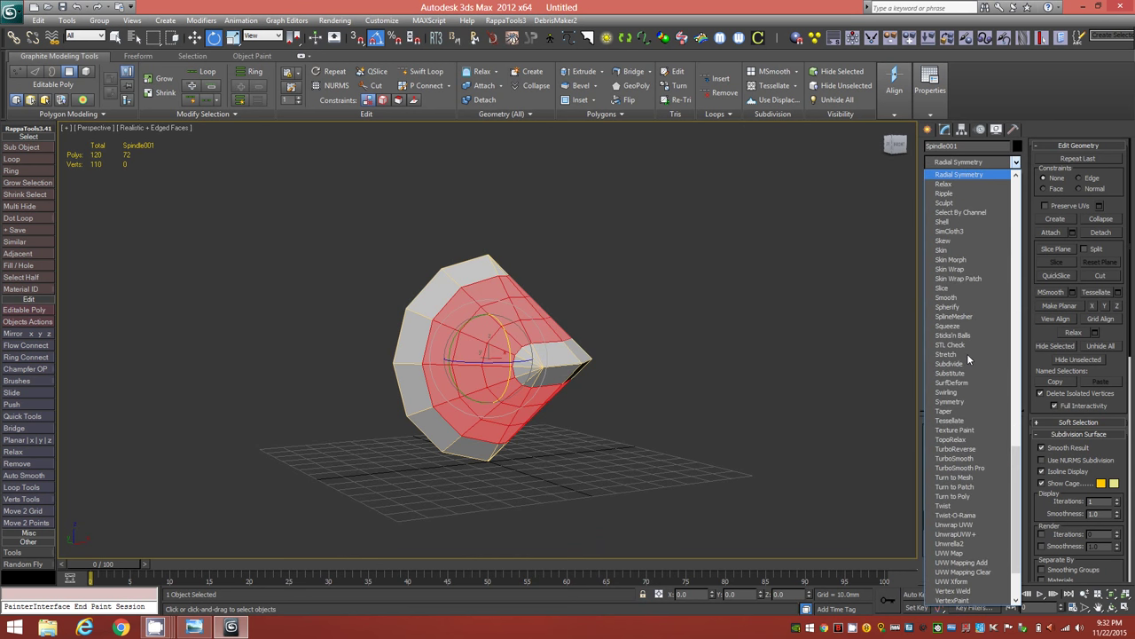
{"action": "left_click", "coordinate": [980, 185]}
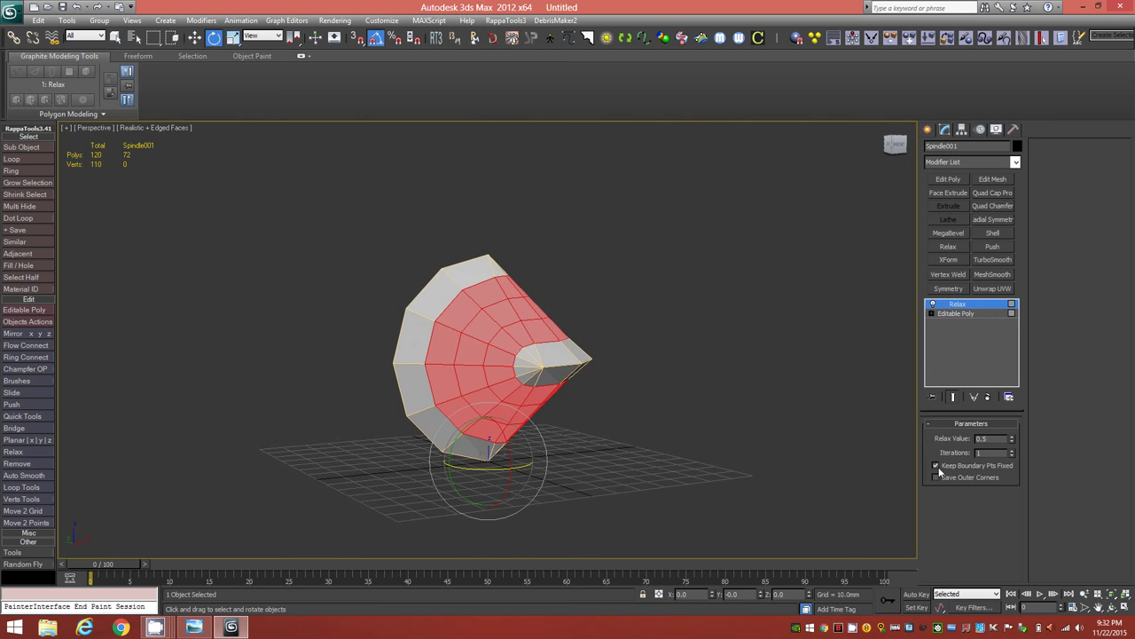
{"action": "left_click_drag", "start_coordinate": [1011, 452], "coordinate": [1016, 333]}
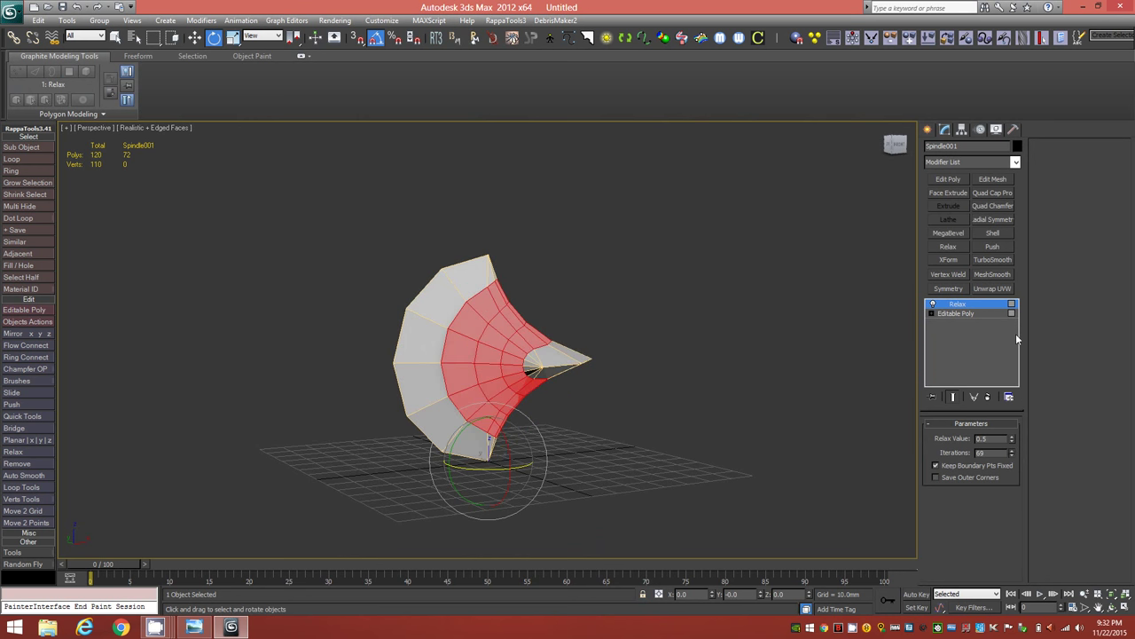
Step: Raise the Relax modifier's iterations to 444 and collapse the stack to Editable Poly
{"action": "left_click_drag", "start_coordinate": [1029, 160], "coordinate": [1026, 585]}
{"action": "middle_click_drag", "start_coordinate": [527, 389], "coordinate": [467, 404], "text": "alt"}
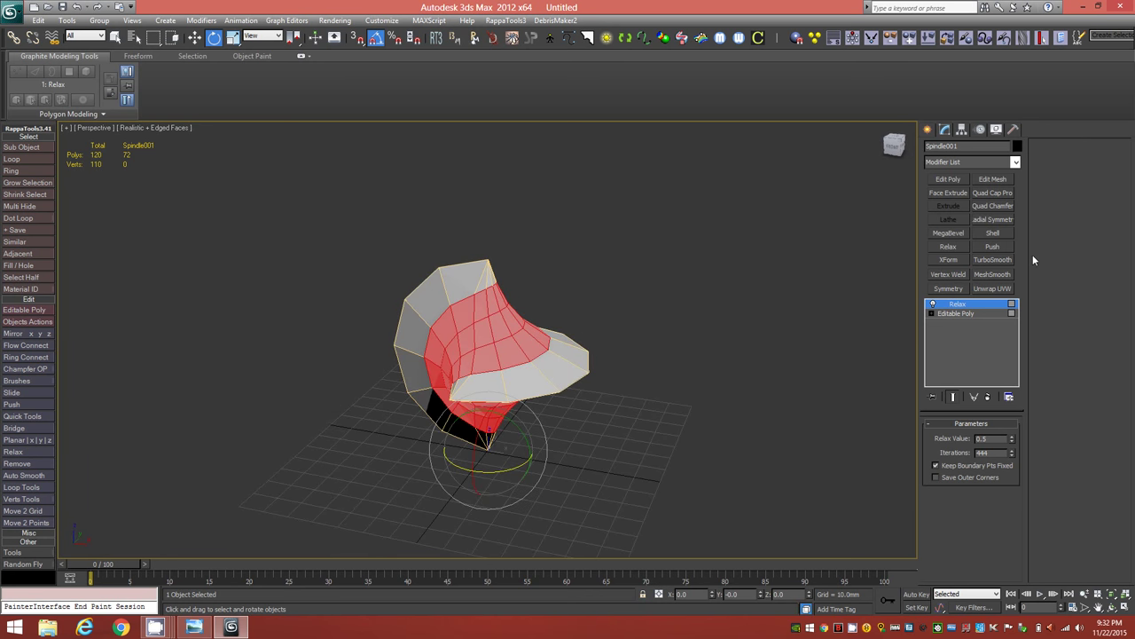
{"action": "right_click", "coordinate": [967, 306]}
{"action": "left_click", "coordinate": [1003, 420]}
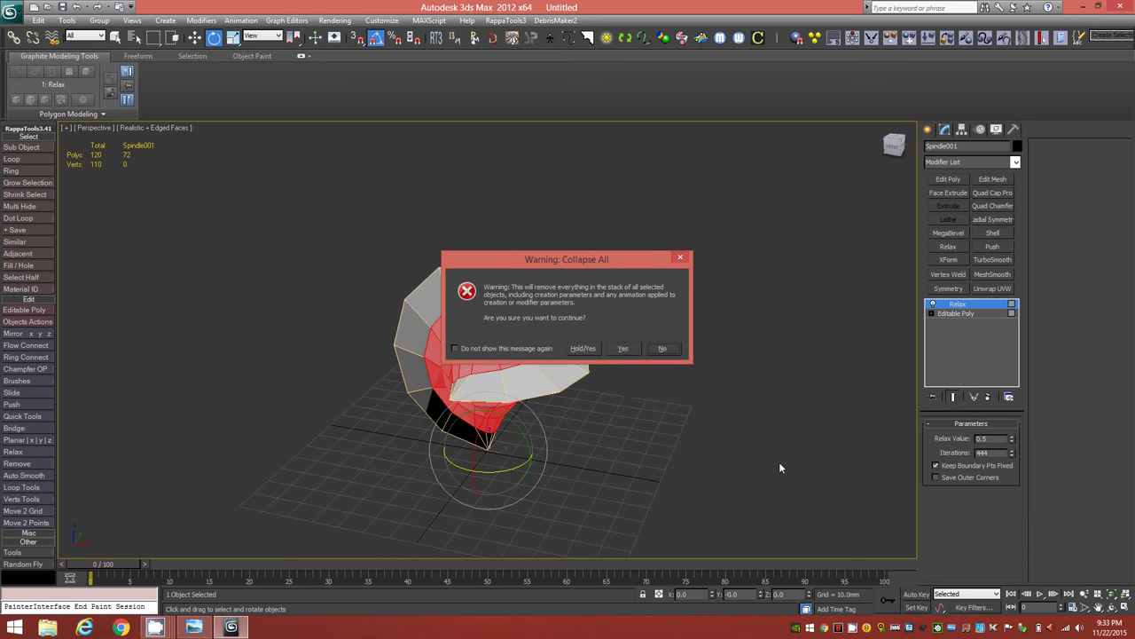
{"action": "left_click", "coordinate": [624, 348]}
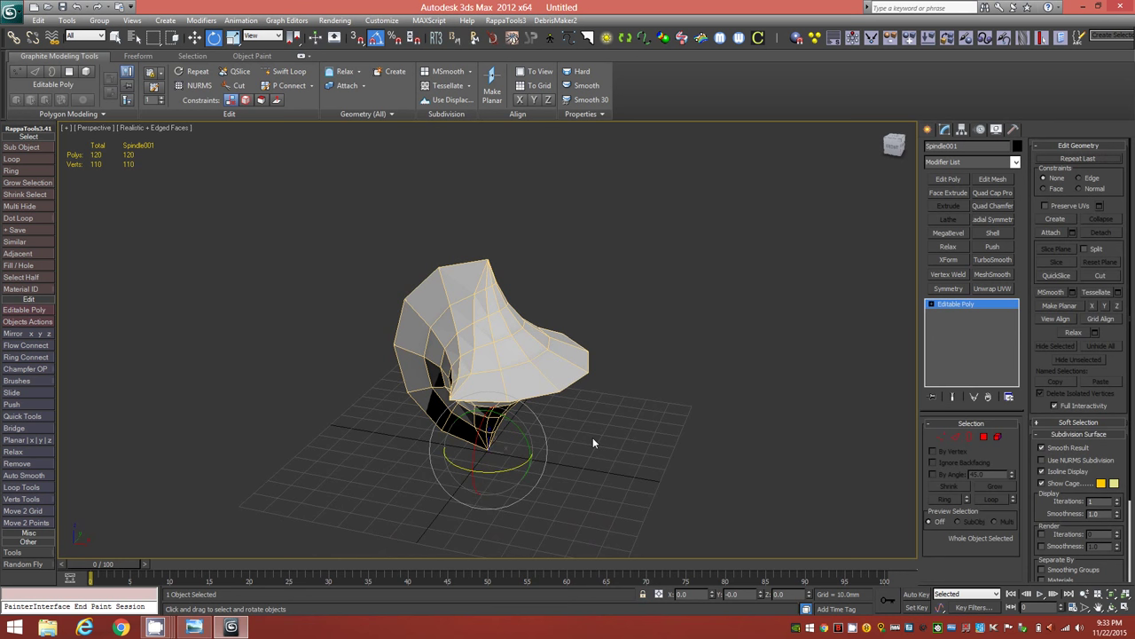
Step: Select the sharp outer edge loops along the rims of both halves of the sphericon
{"action": "left_click", "coordinate": [955, 437]}
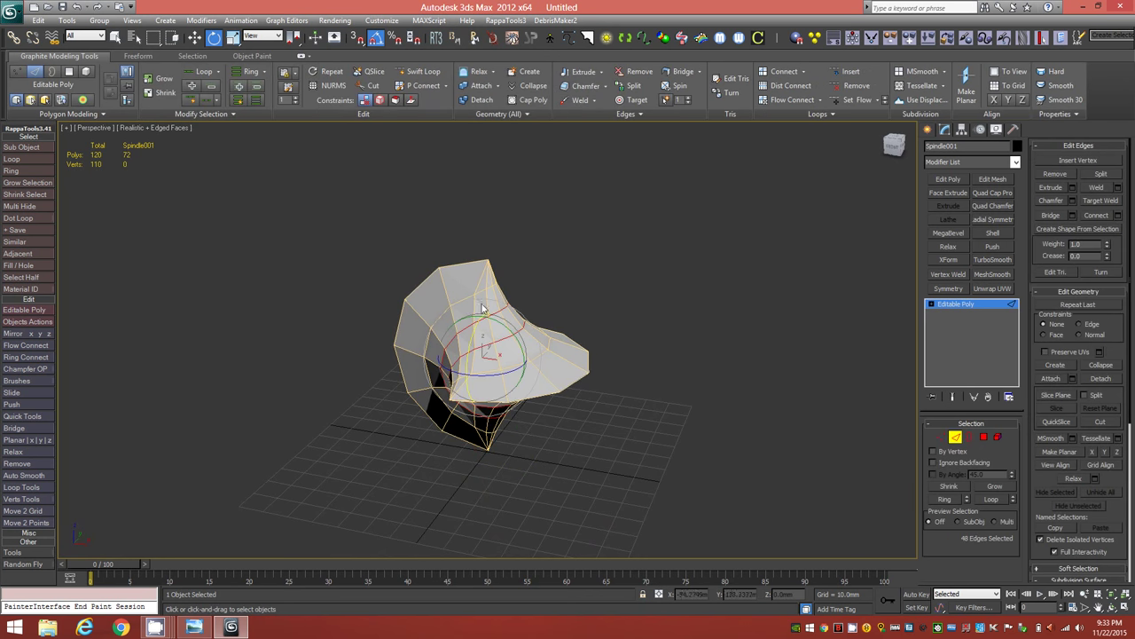
{"action": "middle_click_drag", "start_coordinate": [491, 303], "coordinate": [524, 298], "text": "alt"}
{"action": "left_click", "coordinate": [456, 272]}
{"action": "mouse_move", "coordinate": [409, 329]}
{"action": "middle_mouse_down", "text": "alt"}
{"action": "mouse_move", "coordinate": [422, 380]}
{"action": "mouse_move", "coordinate": [328, 320]}
{"action": "mouse_move", "coordinate": [397, 321]}
{"action": "middle_mouse_up", "text": "alt"}
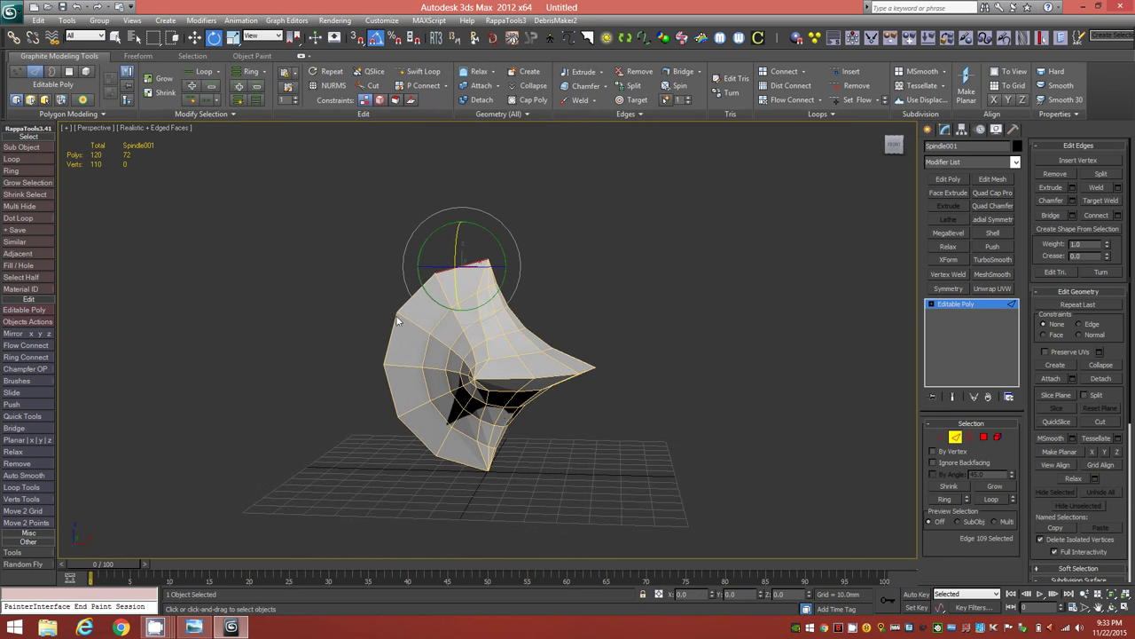
{"action": "left_click", "coordinate": [508, 375], "text": "ctrl"}
{"action": "middle_click_drag", "start_coordinate": [507, 375], "coordinate": [451, 377], "text": "alt"}
{"action": "double_click", "coordinate": [436, 399]}
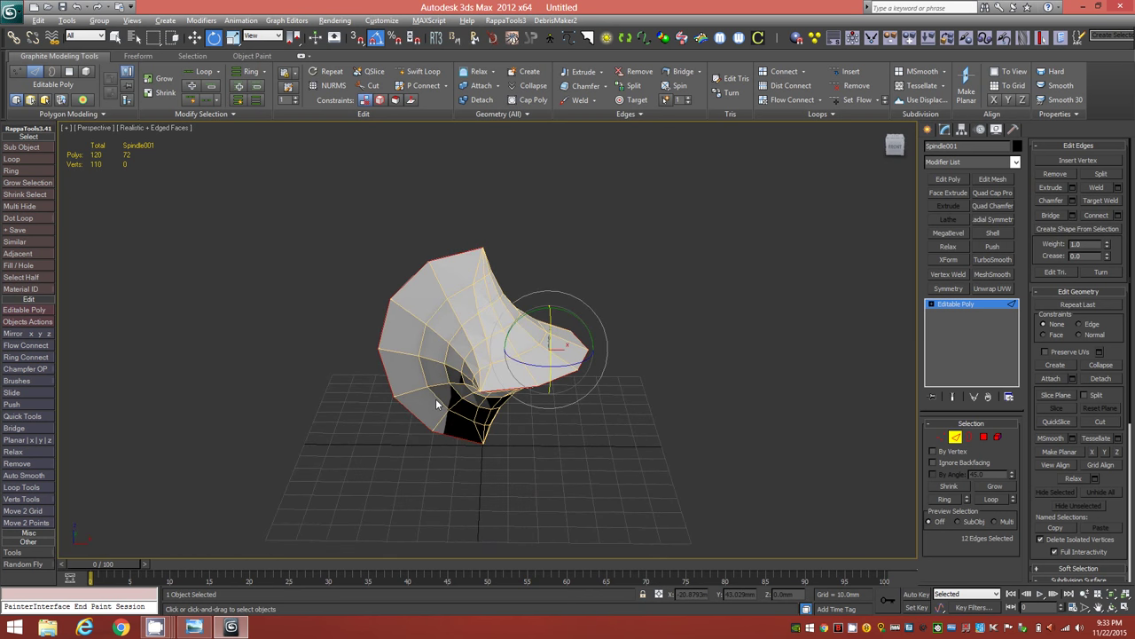
{"action": "middle_click_drag", "start_coordinate": [445, 412], "coordinate": [426, 393], "text": "alt"}
{"action": "middle_click_drag", "start_coordinate": [495, 433], "coordinate": [474, 269], "text": "alt"}
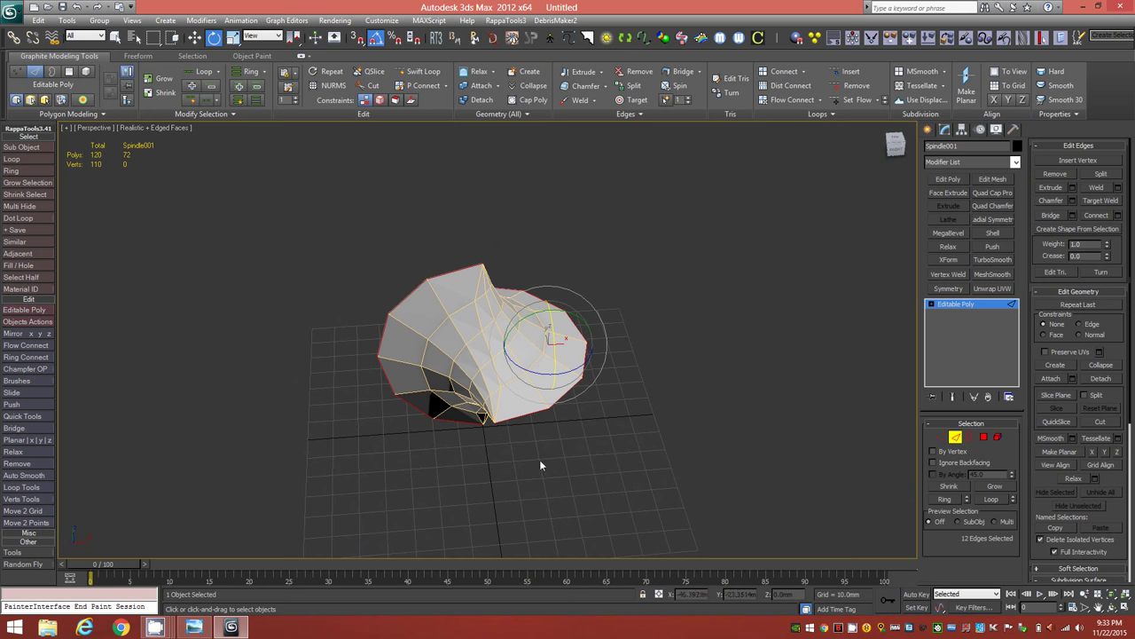
Step: Chamfer the selected rim edges by 5 mm with one segment
{"action": "left_click", "coordinate": [586, 89]}
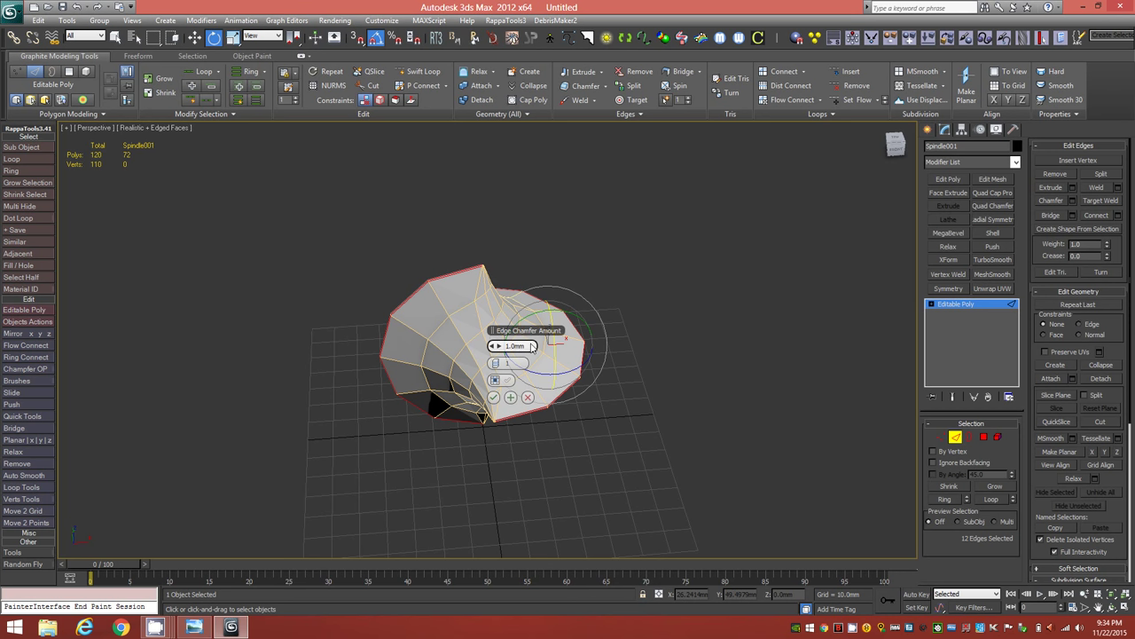
{"action": "left_click_drag", "start_coordinate": [530, 347], "coordinate": [479, 352]}
{"action": "type", "text": "5."}
{"action": "key", "text": "Return"}
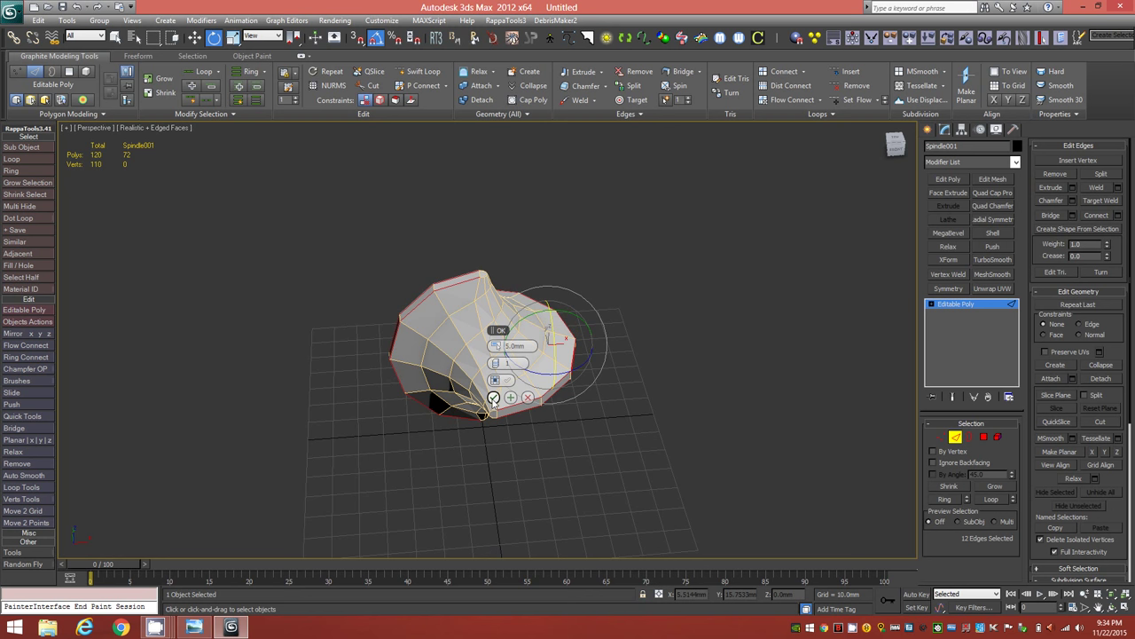
{"action": "left_click", "coordinate": [493, 398]}
Step: Select the rings of short edges crossing the chamfered strips on both rims
{"action": "mouse_move", "coordinate": [473, 412]}
{"action": "middle_mouse_down", "text": "alt"}
{"action": "mouse_move", "coordinate": [483, 383]}
{"action": "mouse_move", "coordinate": [475, 401]}
{"action": "middle_mouse_up", "text": "alt"}
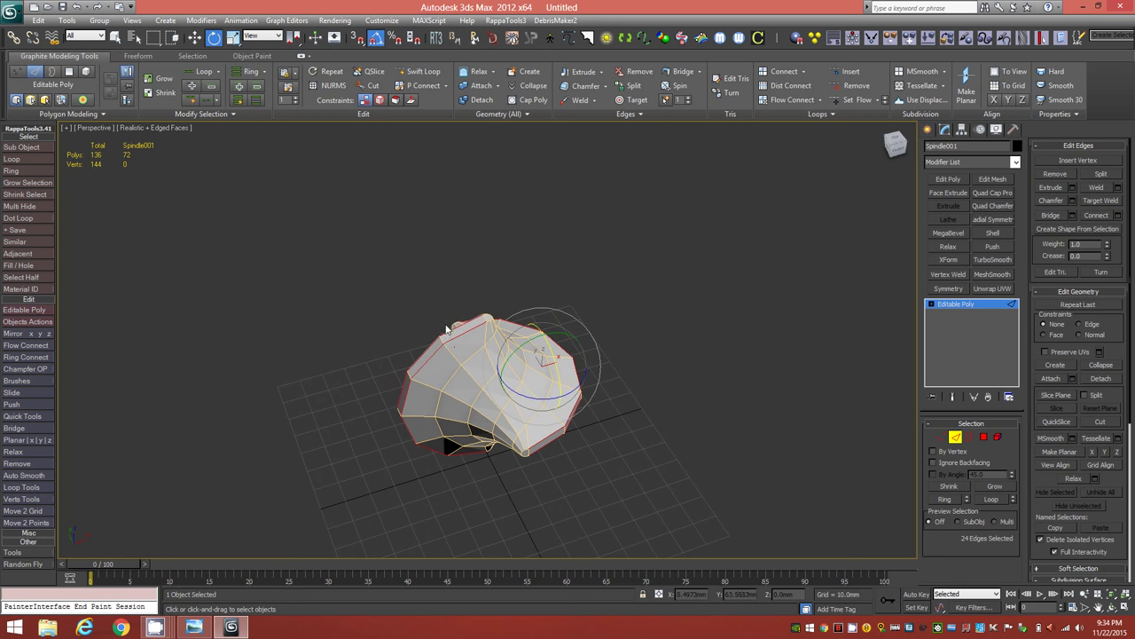
{"action": "scroll", "coordinate": [488, 222], "scroll_direction": "up", "scroll_amount": 5}
{"action": "middle_click_drag", "start_coordinate": [536, 372], "coordinate": [585, 497], "text": "alt"}
{"action": "middle_click_drag", "start_coordinate": [458, 321], "coordinate": [431, 355], "text": "alt"}
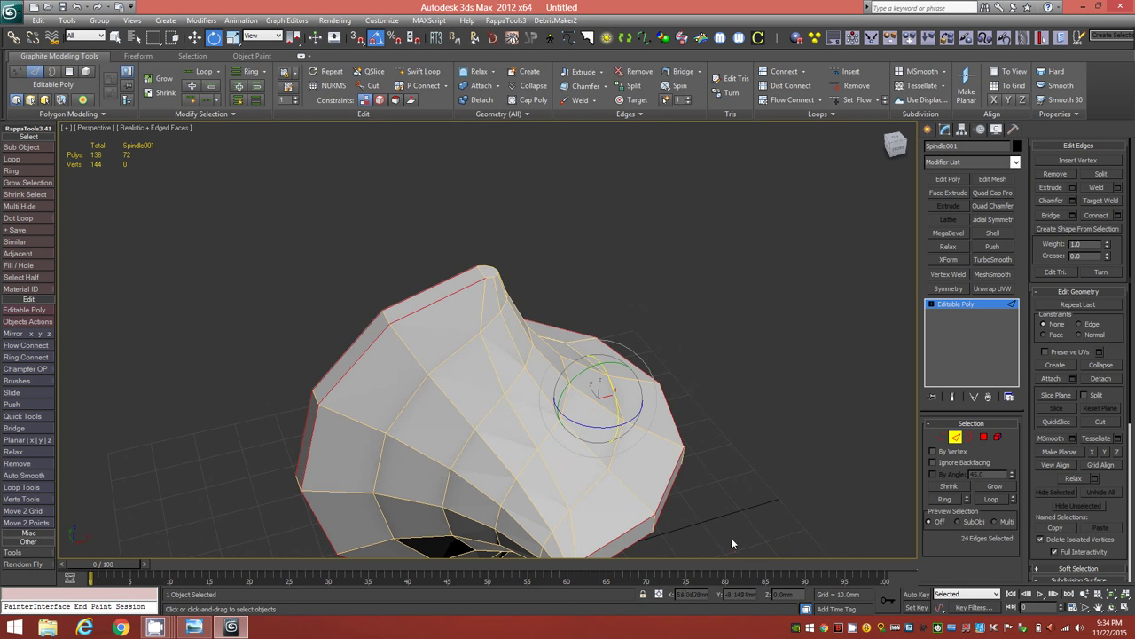
{"action": "left_click", "coordinate": [387, 323]}
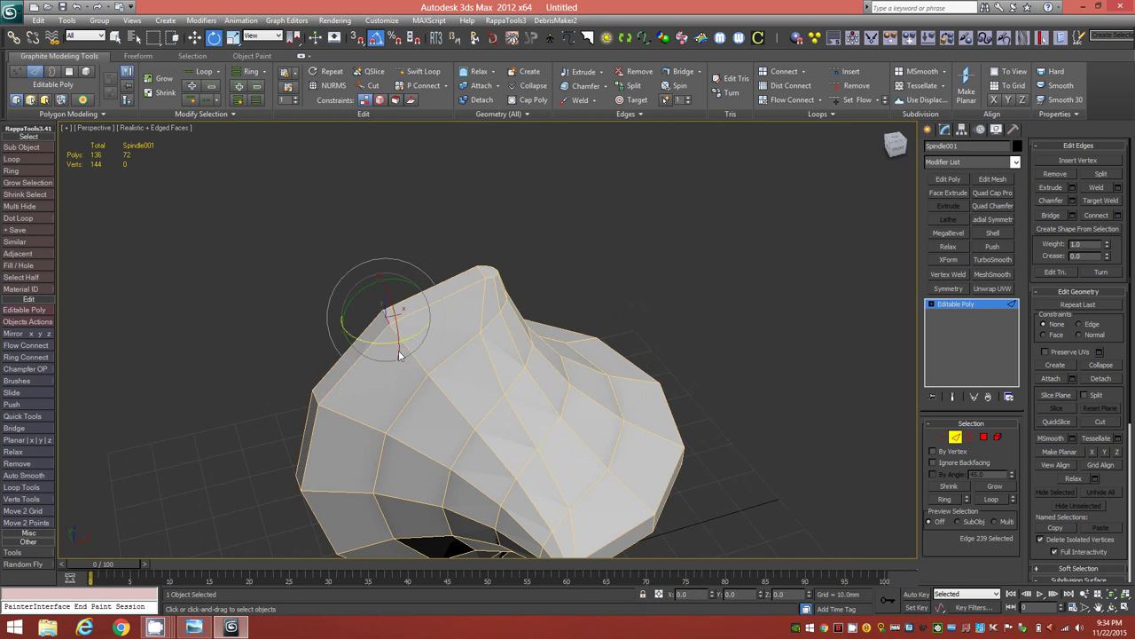
{"action": "middle_click_drag", "start_coordinate": [507, 456], "coordinate": [480, 420], "text": "alt"}
{"action": "middle_click_drag", "start_coordinate": [559, 428], "coordinate": [538, 388], "text": "alt"}
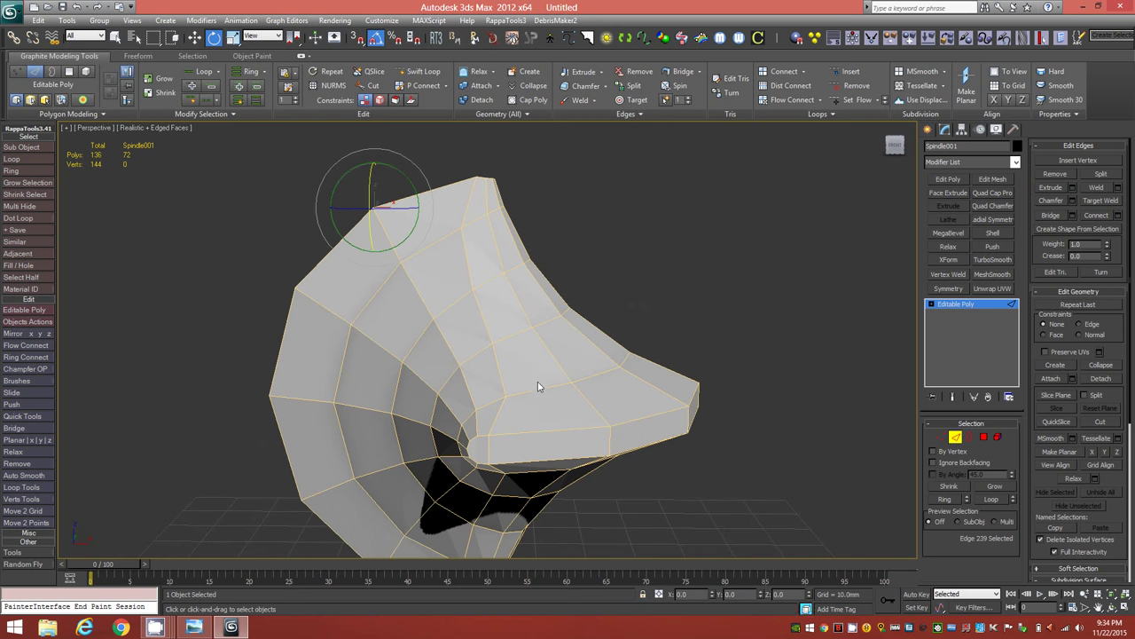
{"action": "left_click", "coordinate": [606, 441]}
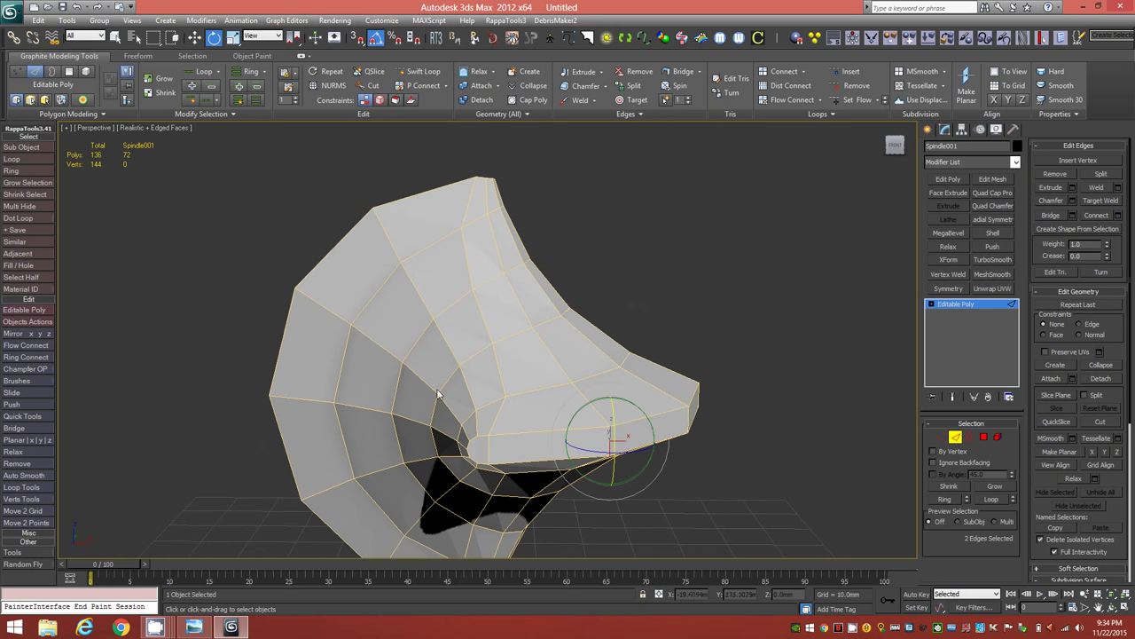
{"action": "key", "text": "alt+r"}
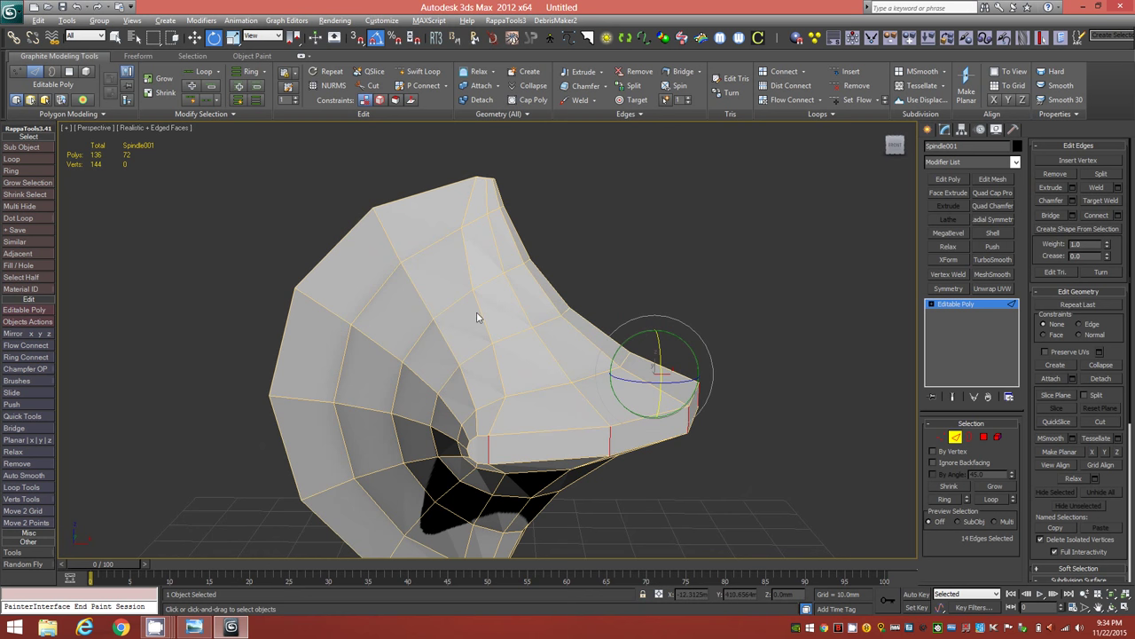
{"action": "middle_click_drag", "start_coordinate": [462, 324], "coordinate": [462, 349], "text": "alt"}
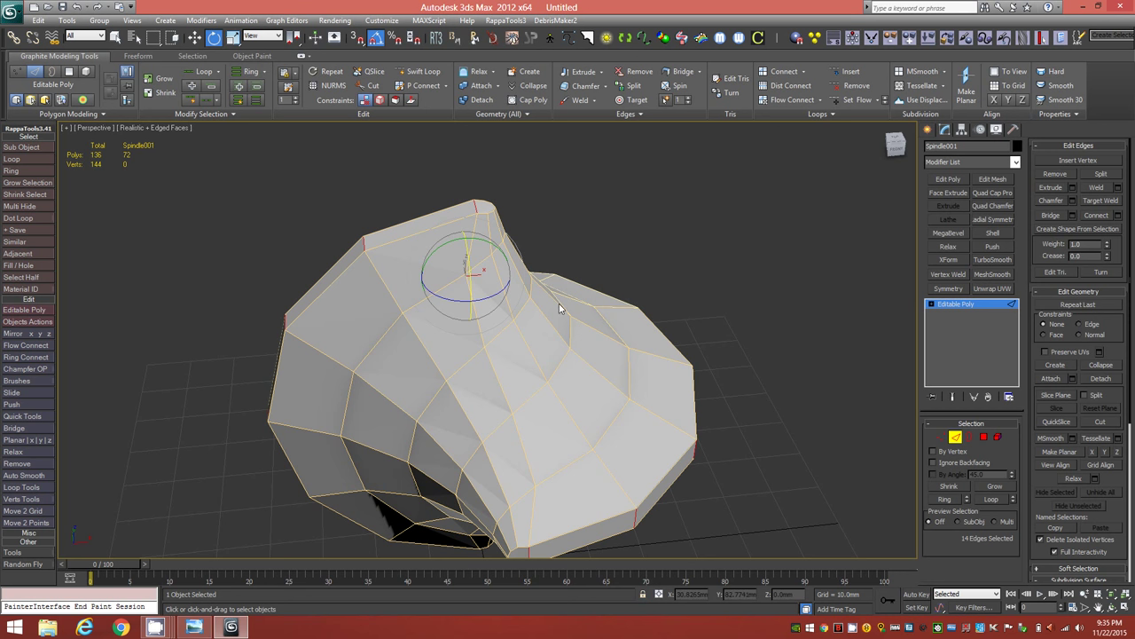
{"action": "left_click", "coordinate": [531, 303]}
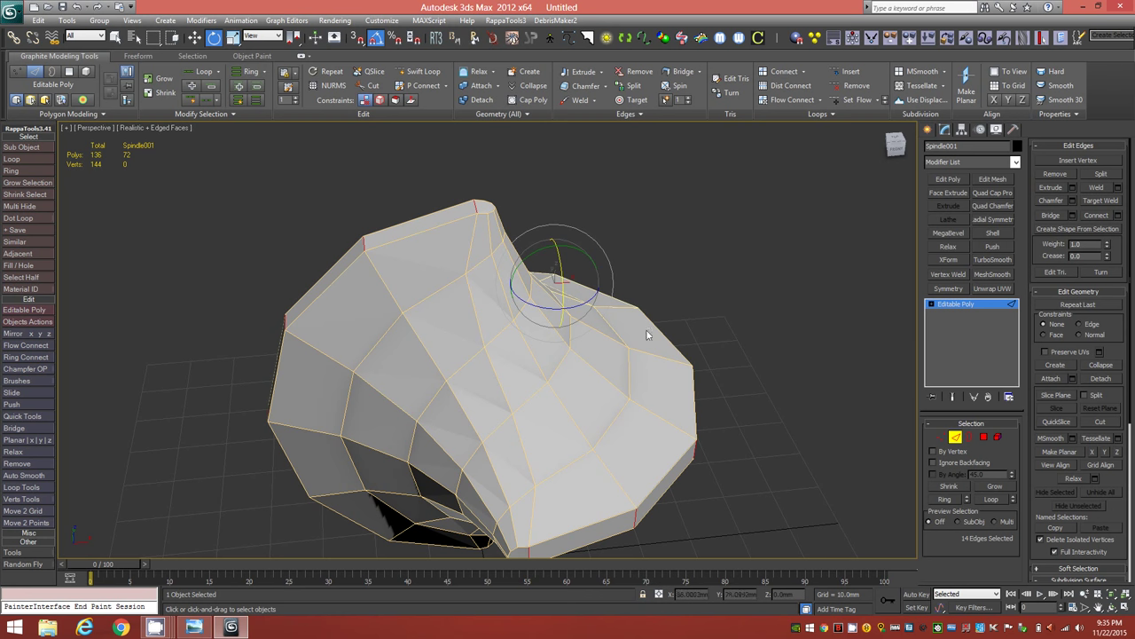
{"action": "middle_click_drag", "start_coordinate": [529, 333], "coordinate": [568, 302], "text": "alt"}
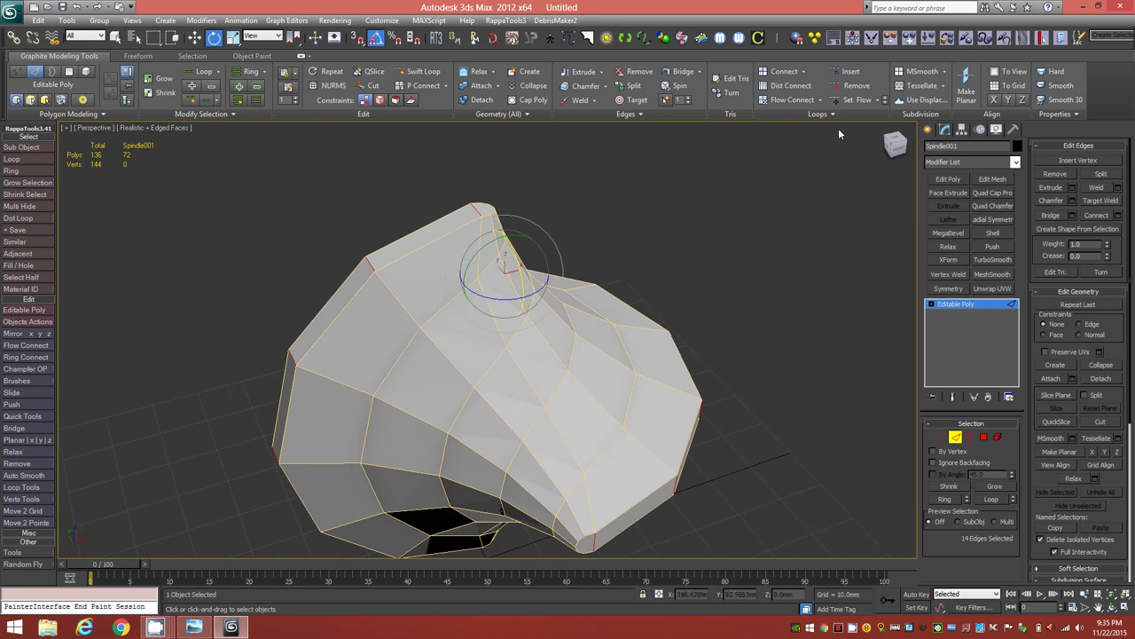
Step: Connect the selected edge rings with 3 segments, keeping pinch and slide at 0
{"action": "left_click", "coordinate": [777, 77]}
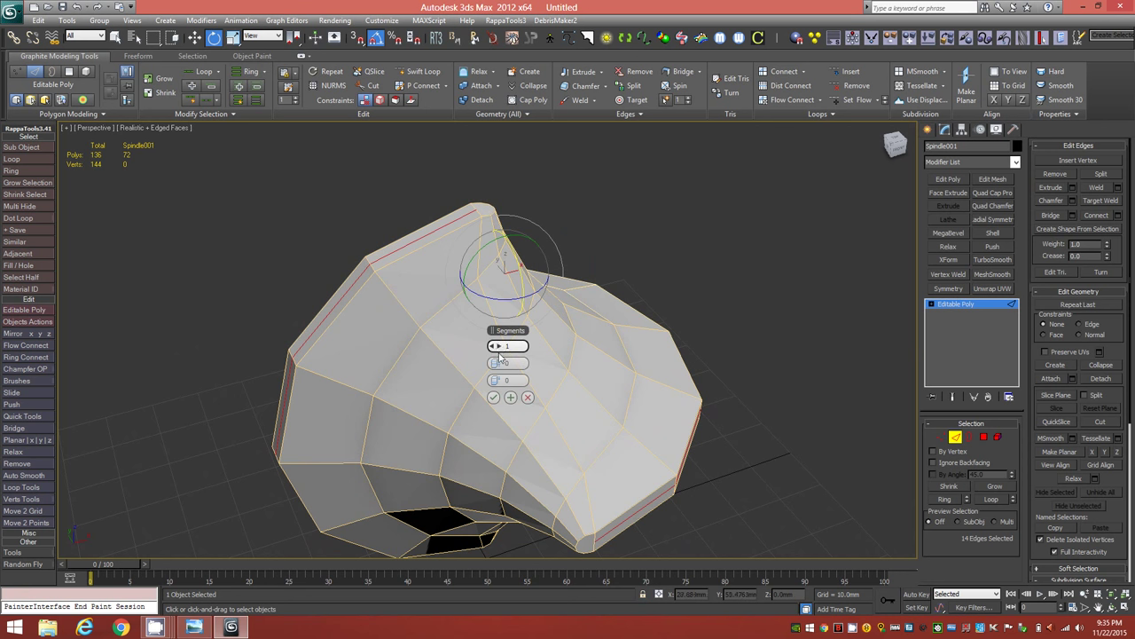
{"action": "left_click_drag", "start_coordinate": [497, 346], "coordinate": [498, 334]}
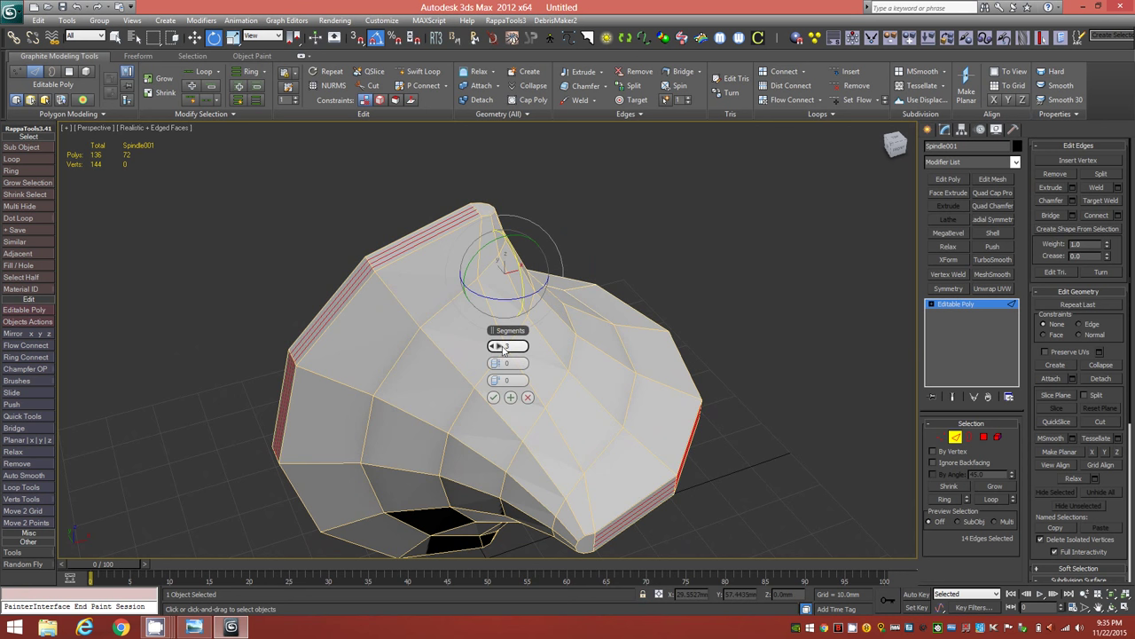
{"action": "left_click", "coordinate": [494, 398]}
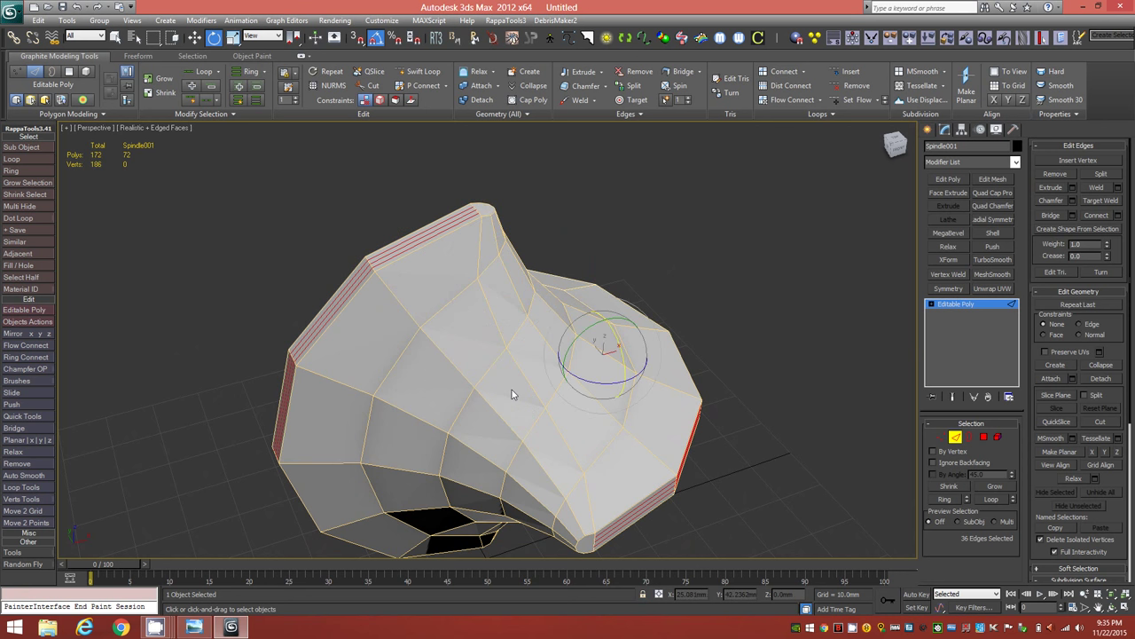
Step: At vertex level, connect the first inner vertex of the upper strip's end to its opposite vertex across the rounded cap
{"action": "middle_click_drag", "start_coordinate": [459, 336], "coordinate": [446, 375], "text": "alt"}
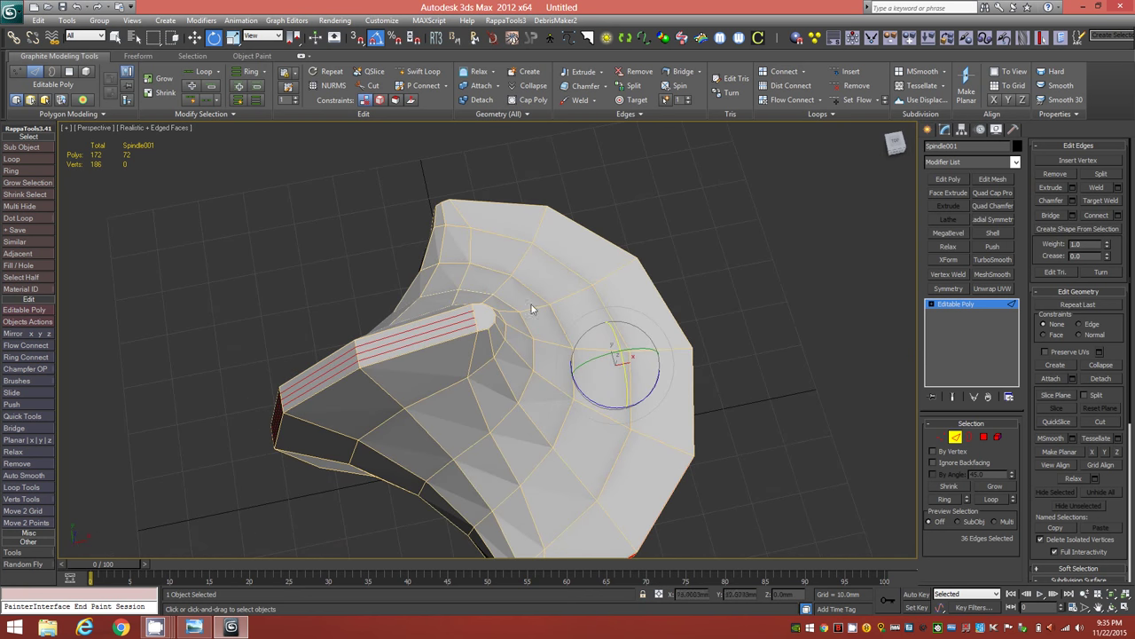
{"action": "middle_click_drag", "start_coordinate": [502, 402], "coordinate": [493, 278], "text": "alt"}
{"action": "middle_click_drag", "start_coordinate": [352, 532], "coordinate": [575, 527], "text": "alt"}
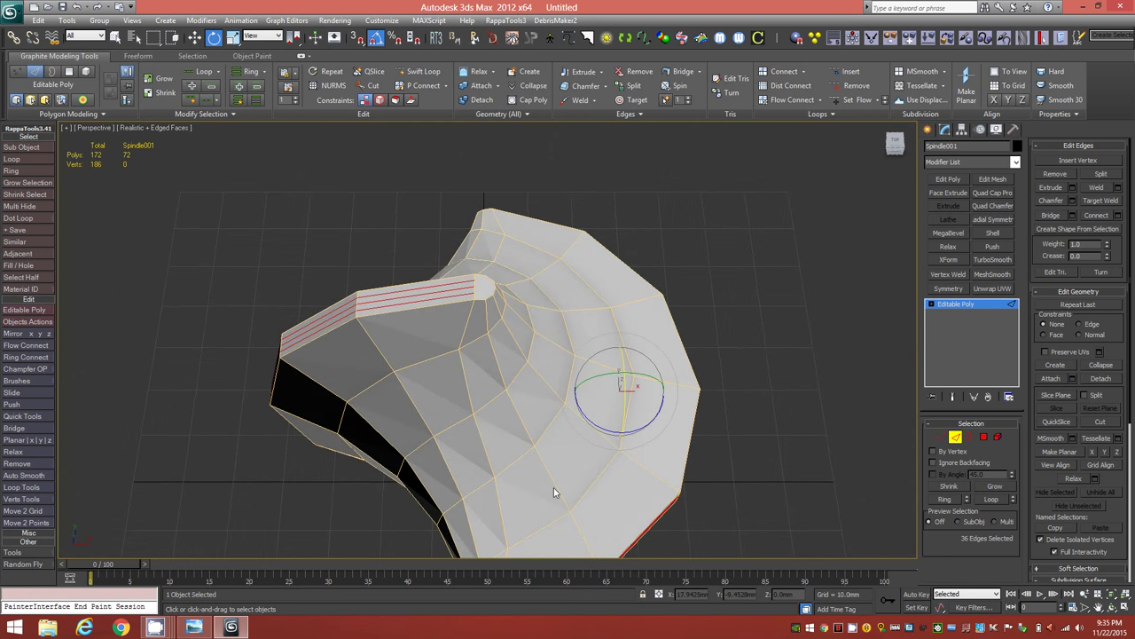
{"action": "key", "text": "1"}
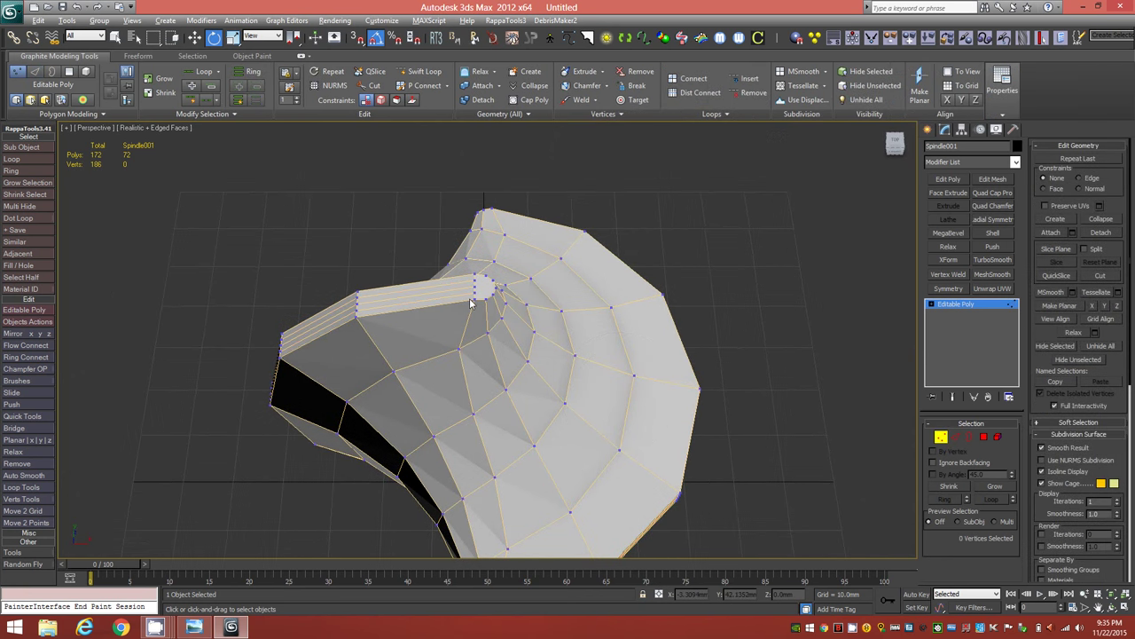
{"action": "middle_click_drag", "start_coordinate": [469, 298], "coordinate": [471, 333], "text": "alt"}
{"action": "scroll", "coordinate": [460, 289], "scroll_direction": "up", "scroll_amount": 6}
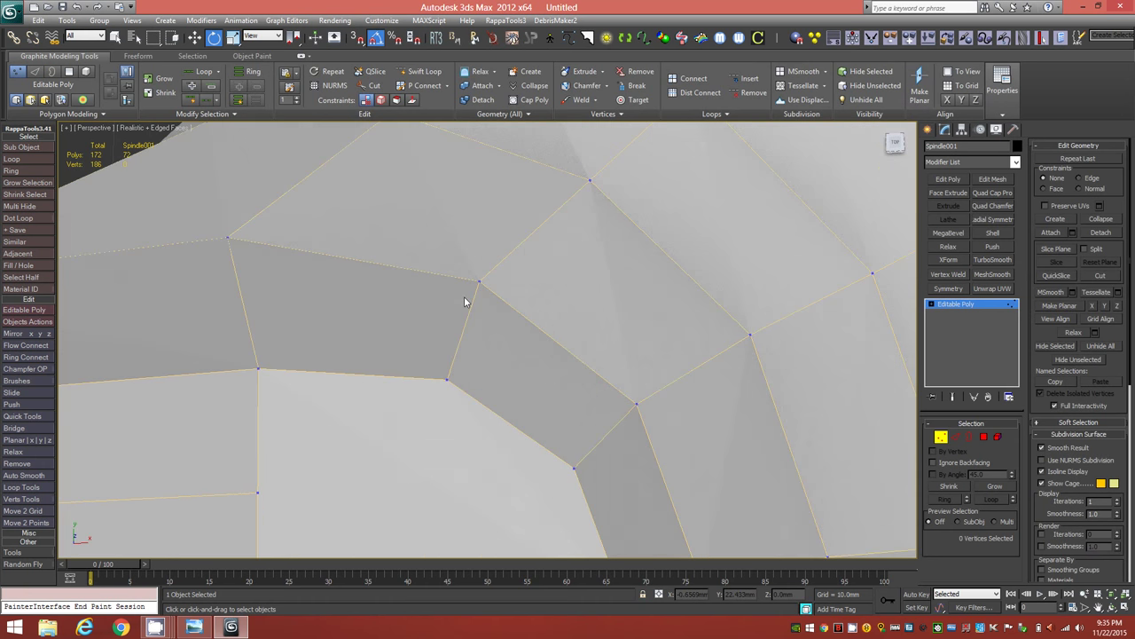
{"action": "scroll", "coordinate": [464, 300], "scroll_direction": "down", "scroll_amount": 4}
{"action": "middle_click_drag", "start_coordinate": [464, 397], "coordinate": [456, 285]}
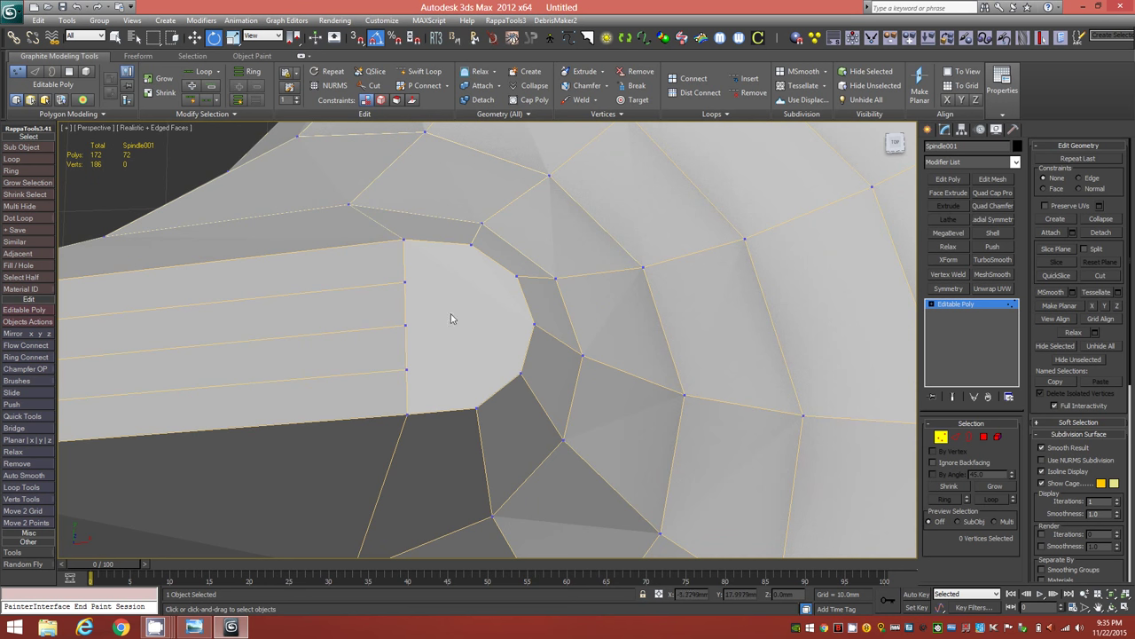
{"action": "left_click", "coordinate": [404, 285]}
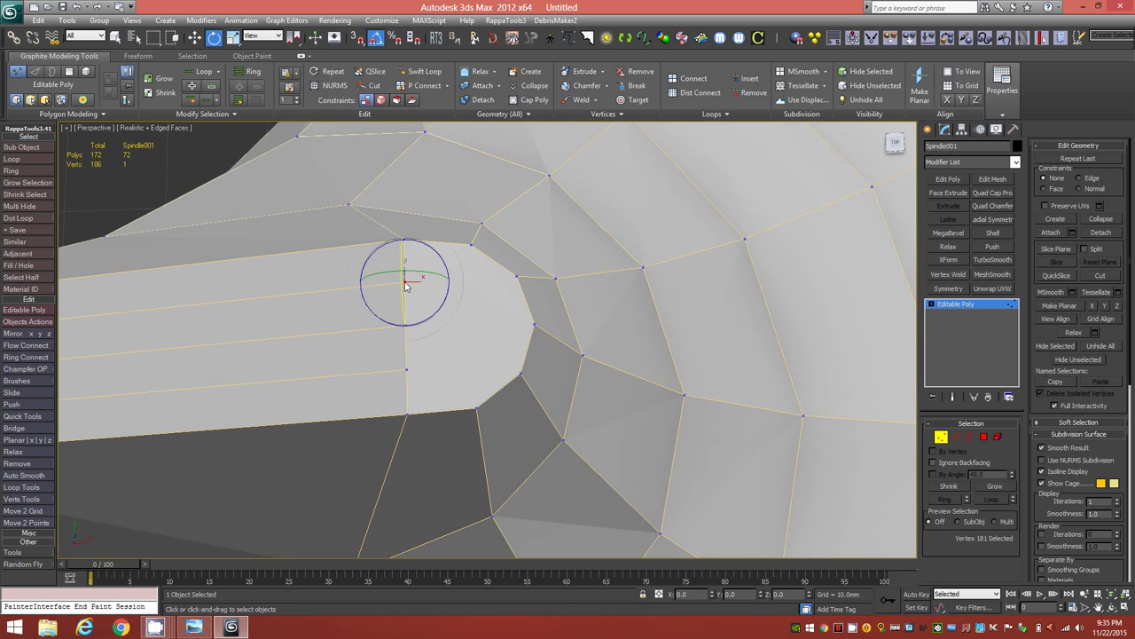
{"action": "left_click", "coordinate": [518, 277], "text": "ctrl"}
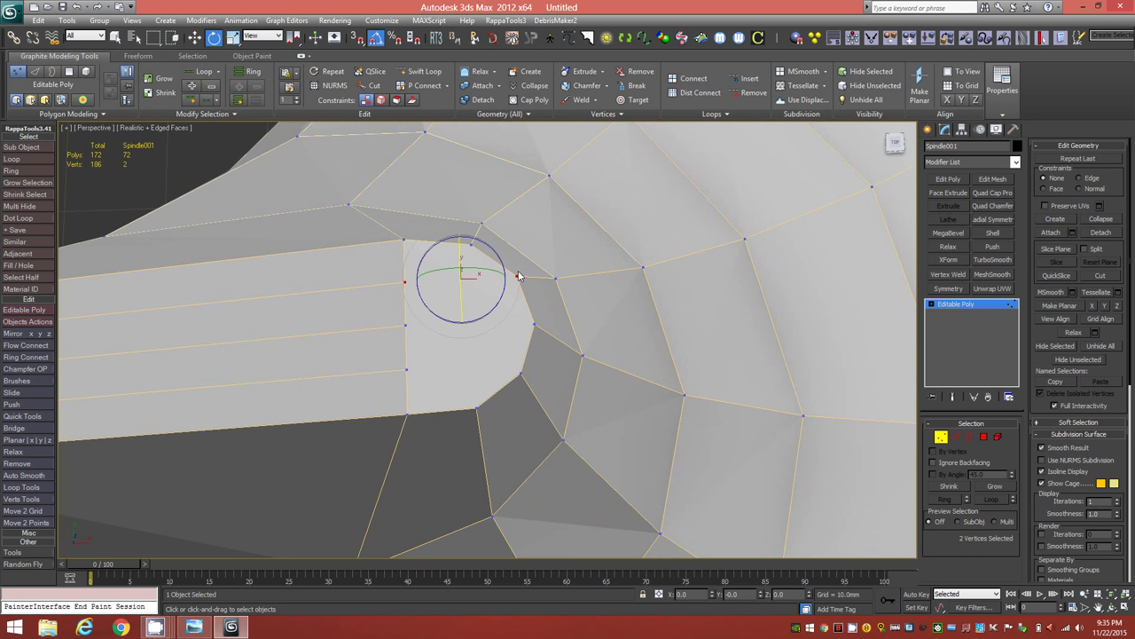
{"action": "left_click", "coordinate": [688, 81]}
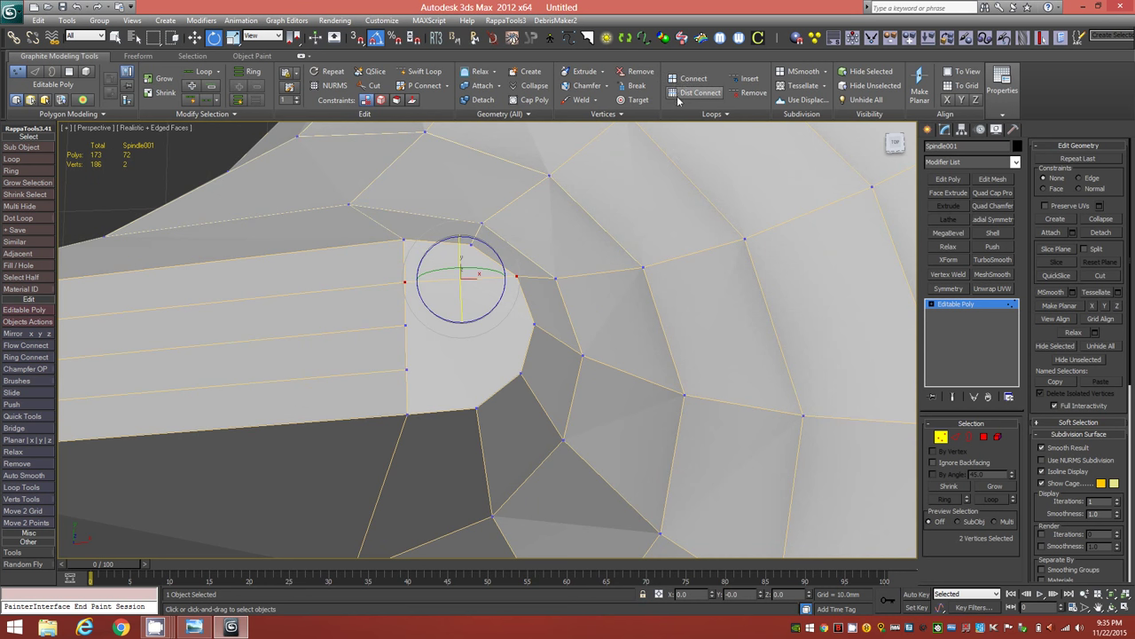
Step: Connect the two remaining pairs of opposite vertices across the same rounded cap with edges
{"action": "left_click", "coordinate": [404, 325]}
{"action": "left_click", "coordinate": [533, 326], "text": "ctrl"}
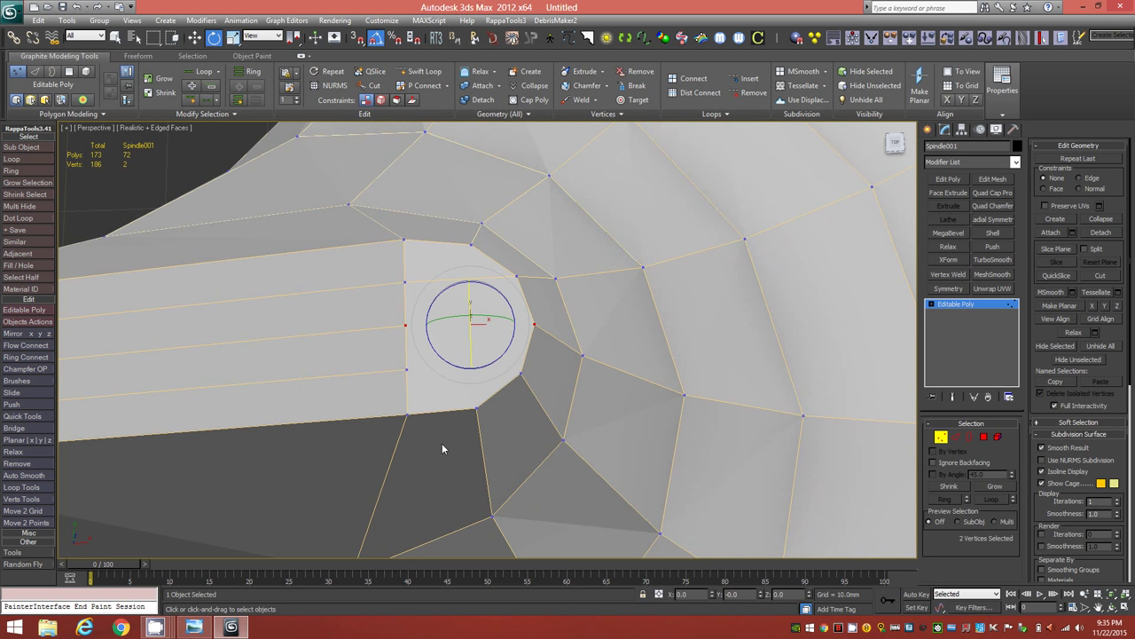
{"action": "key", "text": "q"}
{"action": "key", "text": "ctrl+shift+e"}
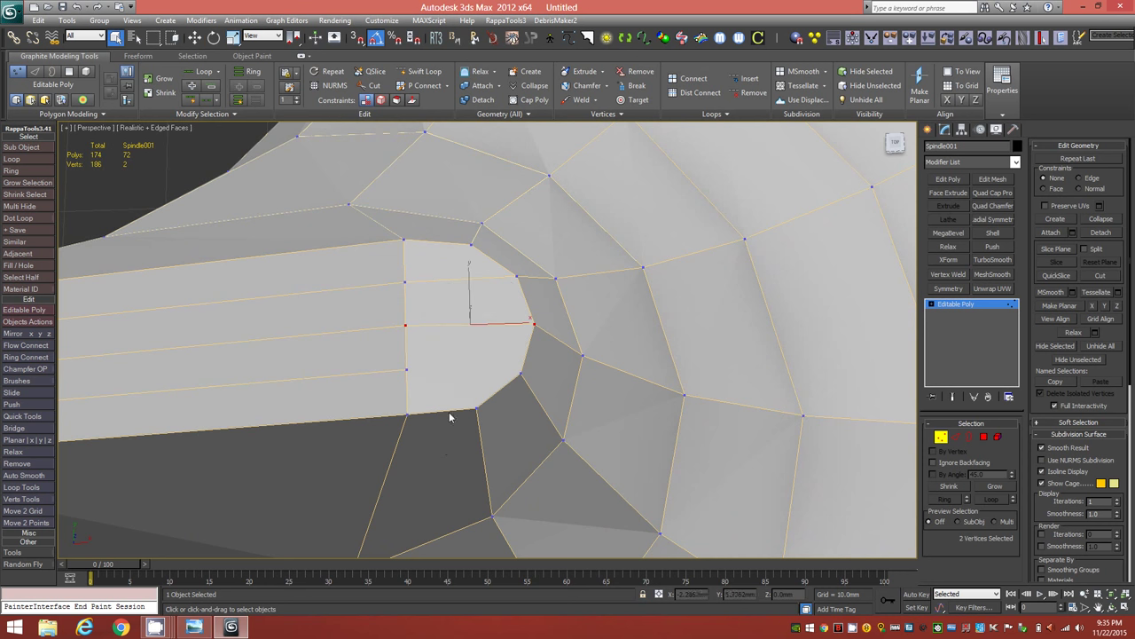
{"action": "left_click", "coordinate": [408, 371]}
{"action": "left_click", "coordinate": [521, 373], "text": "ctrl"}
{"action": "key", "text": "ctrl+shift+e"}
Step: On the second rounded cap, connect the uppermost inner vertex at the strip's end to its opposite vertex on the curved edge
{"action": "middle_click_drag", "start_coordinate": [438, 354], "coordinate": [436, 320], "text": "alt"}
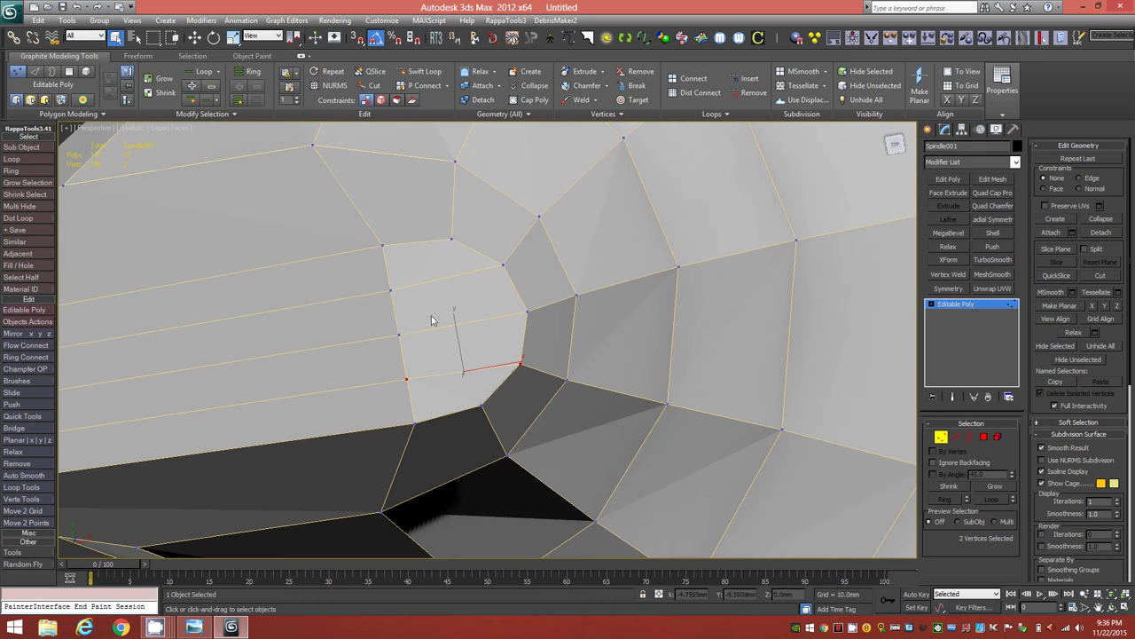
{"action": "scroll", "coordinate": [525, 395], "scroll_direction": "down", "scroll_amount": 5}
{"action": "middle_click_drag", "start_coordinate": [509, 355], "coordinate": [519, 406], "text": "alt"}
{"action": "scroll", "coordinate": [439, 347], "scroll_direction": "up", "scroll_amount": 5}
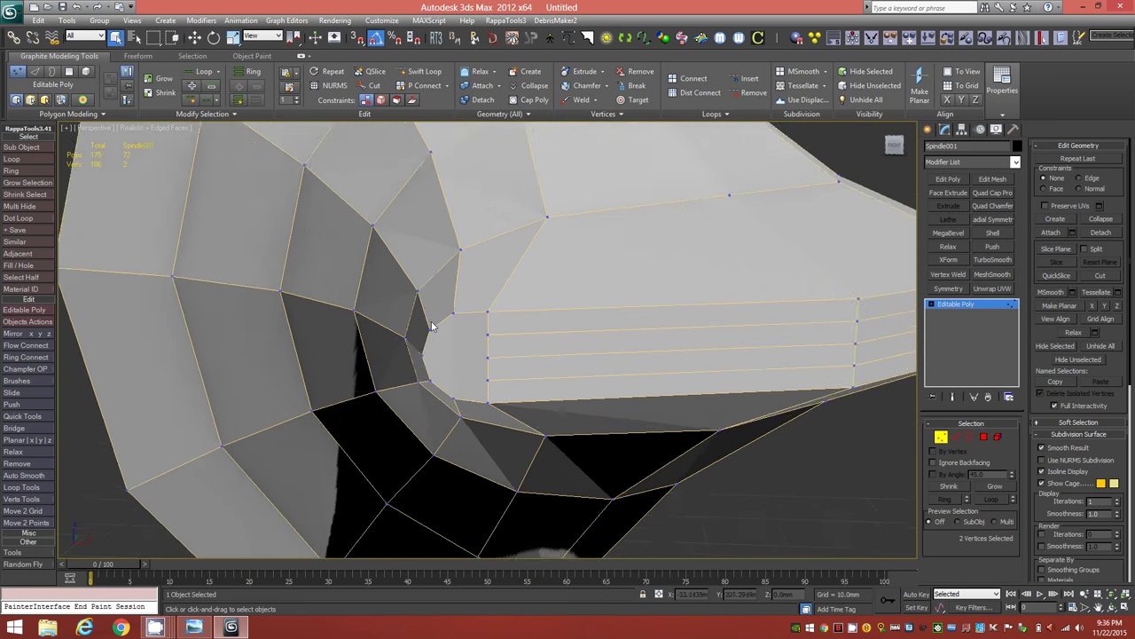
{"action": "left_click", "coordinate": [362, 316]}
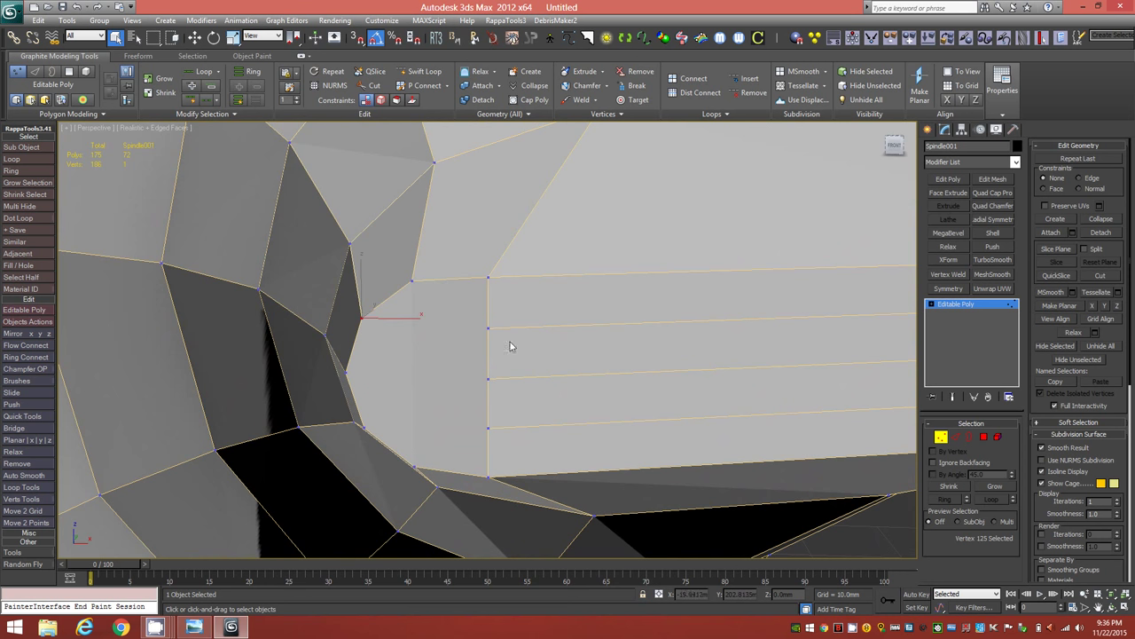
{"action": "left_click", "coordinate": [487, 328], "text": "ctrl"}
{"action": "key", "text": "ctrl+shift+e"}
Step: Connect the middle and lower pairs of opposite vertices across the second cap with edges
{"action": "left_click", "coordinate": [345, 372]}
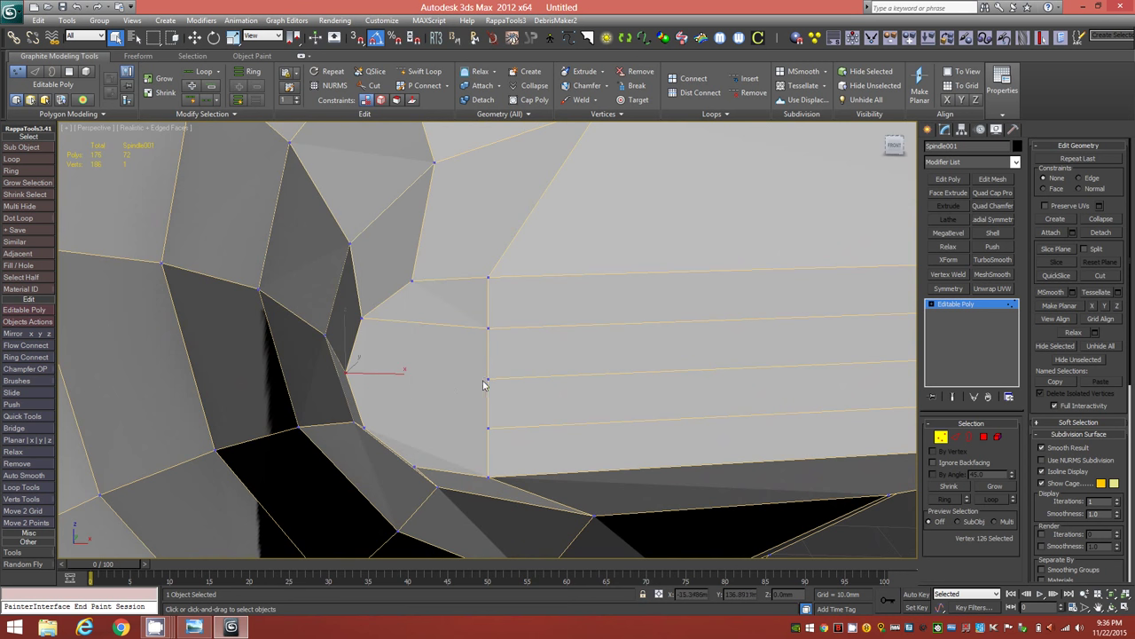
{"action": "left_click", "coordinate": [486, 380], "text": "ctrl"}
{"action": "key", "text": "ctrl+shift+e"}
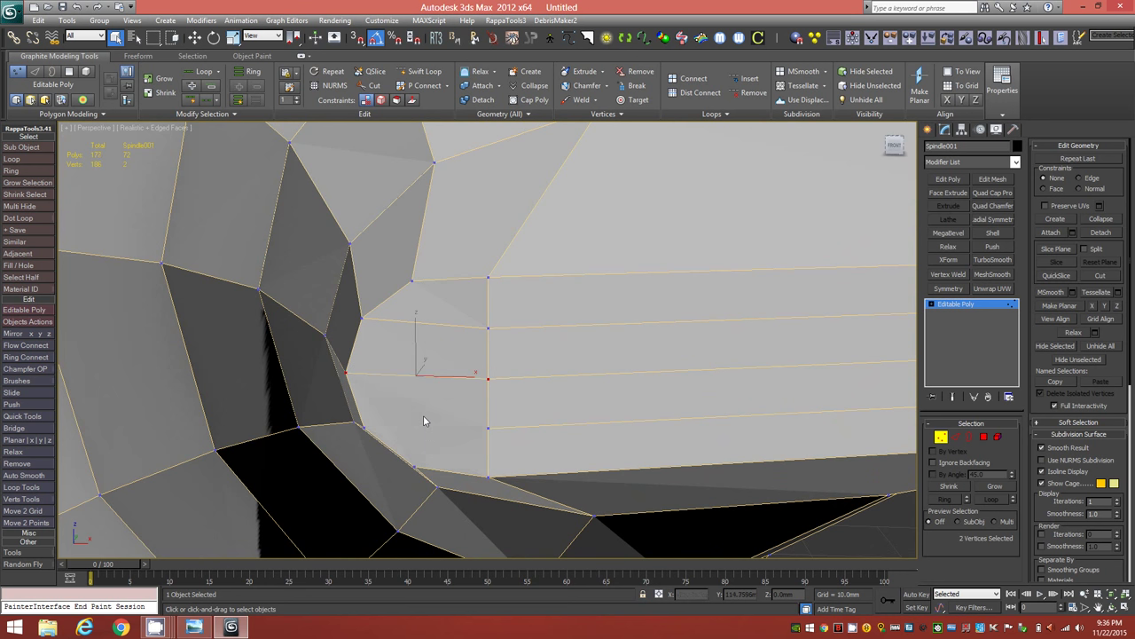
{"action": "left_click", "coordinate": [363, 425]}
{"action": "left_click", "coordinate": [487, 429], "text": "ctrl"}
{"action": "key", "text": "ctrl+shift+e"}
Step: Connect all three pairs of opposite vertices across the third rounded cap with edges
{"action": "middle_click_drag", "start_coordinate": [446, 436], "coordinate": [461, 375], "text": "alt"}
{"action": "left_click", "coordinate": [404, 355]}
{"action": "left_click", "coordinate": [504, 328], "text": "ctrl"}
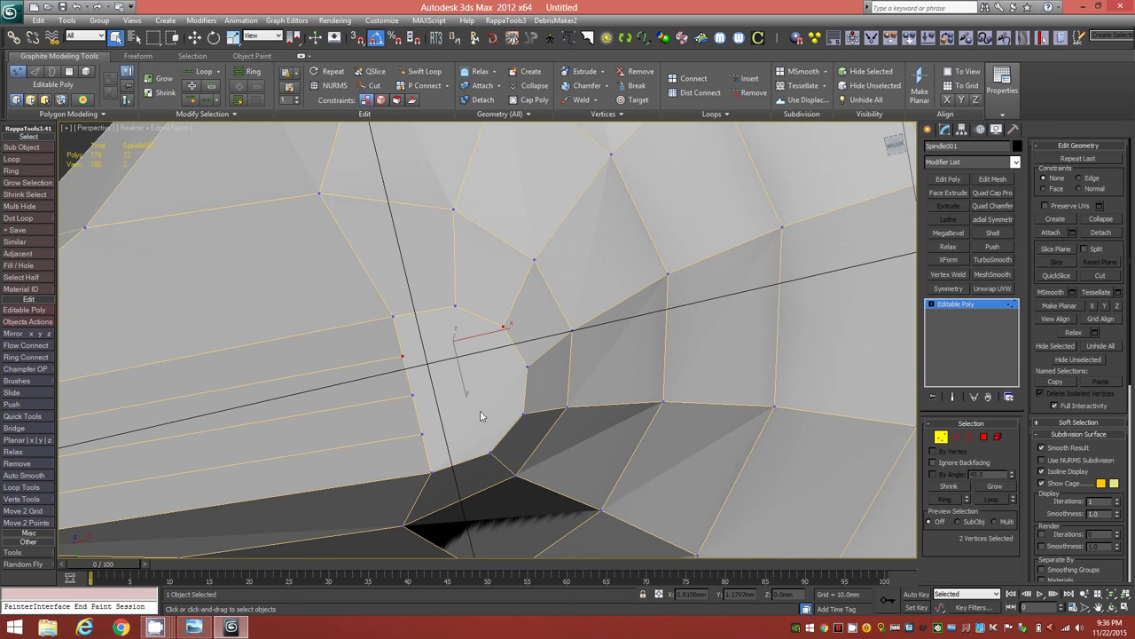
{"action": "left_click", "coordinate": [413, 397]}
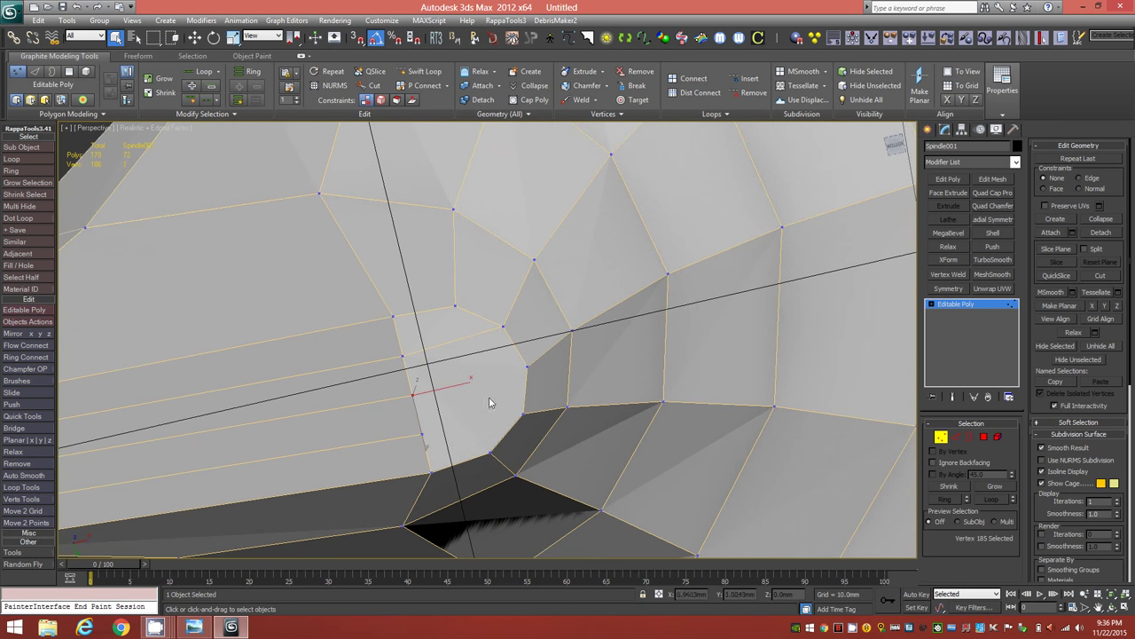
{"action": "left_click", "coordinate": [527, 366], "text": "ctrl"}
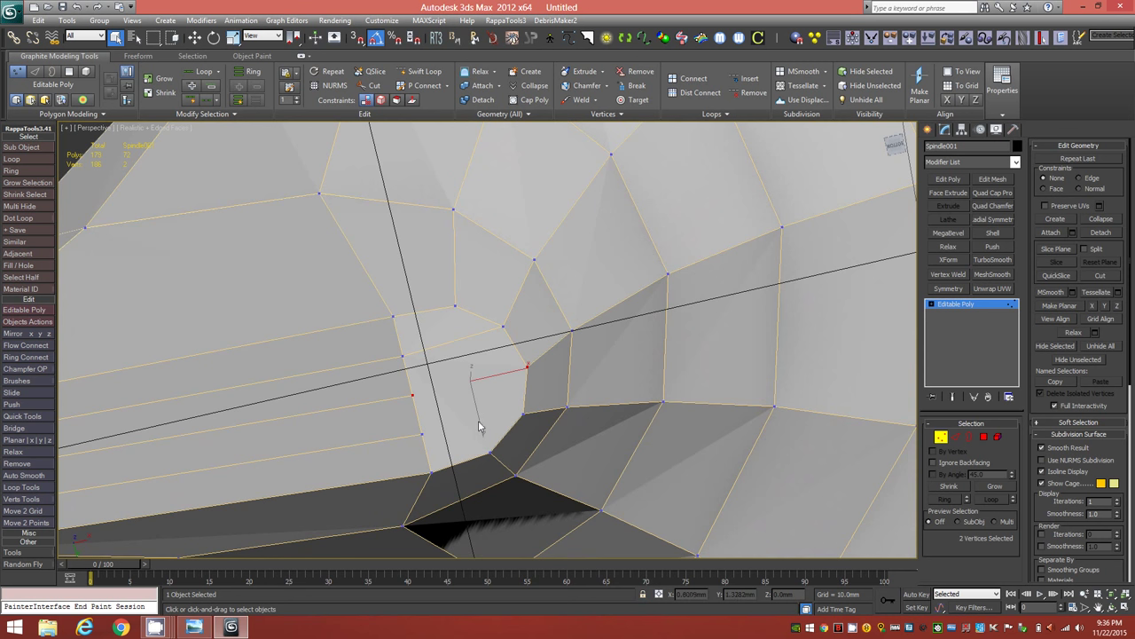
{"action": "left_click", "coordinate": [422, 434]}
{"action": "left_click", "coordinate": [523, 413], "text": "ctrl"}
{"action": "key", "text": "ctrl+shift+e"}
Step: Connect all three pairs of opposite vertices across the fourth rounded cap to complete its topology
{"action": "middle_click_drag", "start_coordinate": [450, 387], "coordinate": [144, 309], "text": "alt"}
{"action": "left_click", "coordinate": [154, 341]}
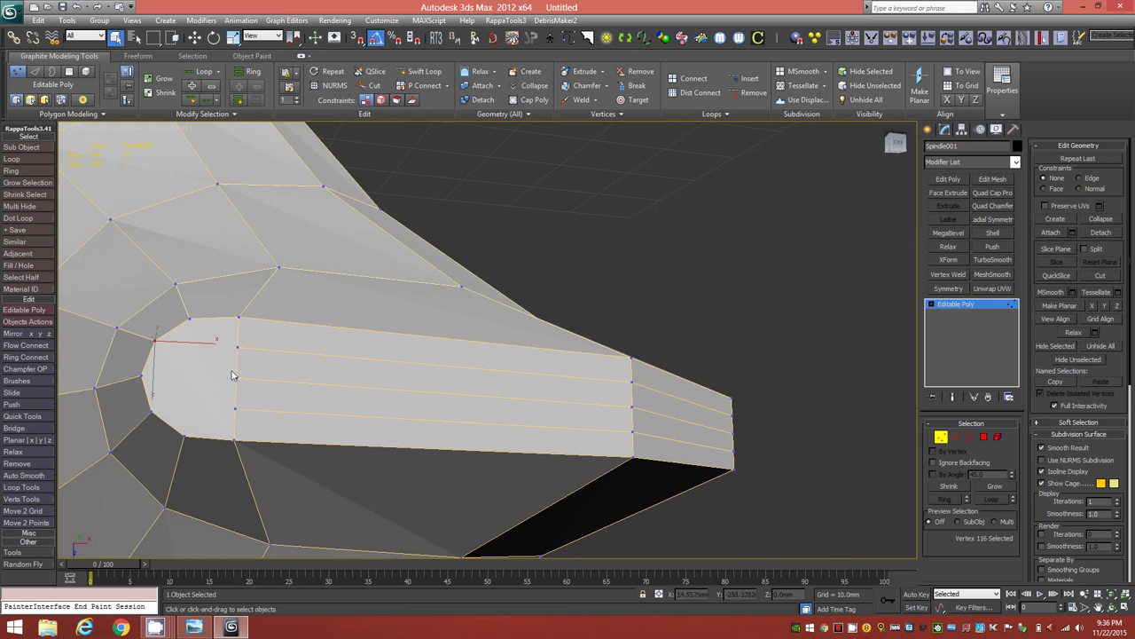
{"action": "left_click", "coordinate": [238, 346], "text": "ctrl"}
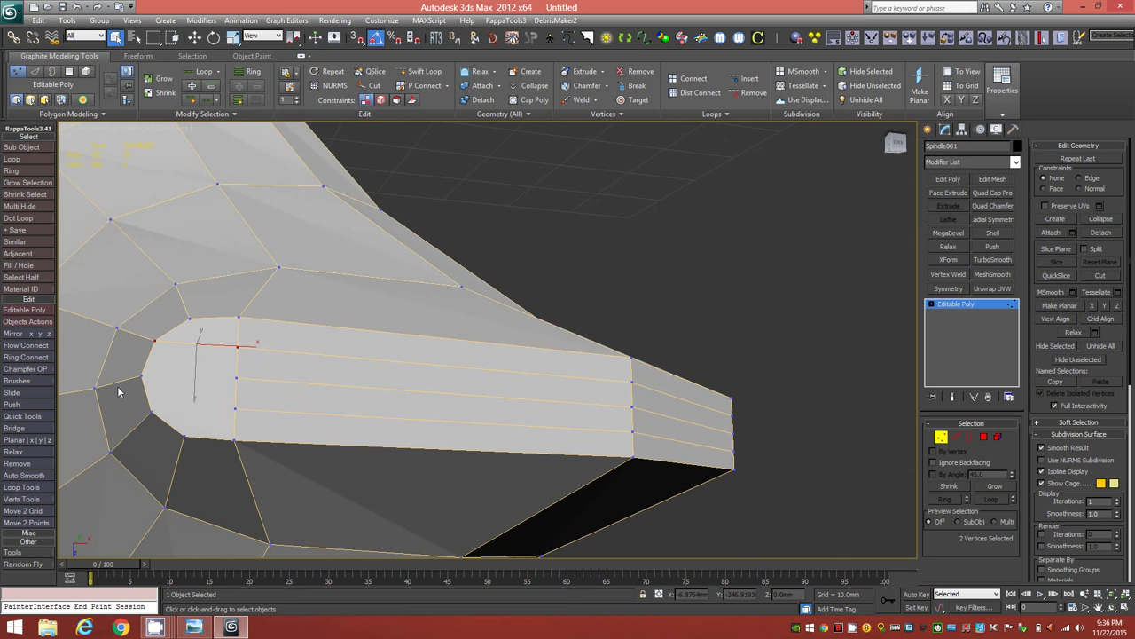
{"action": "left_click", "coordinate": [142, 377]}
{"action": "left_click", "coordinate": [237, 378], "text": "ctrl"}
{"action": "left_click", "coordinate": [154, 414]}
{"action": "left_click", "coordinate": [235, 411], "text": "ctrl"}
Step: At polygon level, detach the selected central band polygons as a separate object, with Detach To Element turned off
{"action": "scroll", "coordinate": [278, 280], "scroll_direction": "down", "scroll_amount": 5}
{"action": "middle_click_drag", "start_coordinate": [336, 281], "coordinate": [629, 434], "text": "alt"}
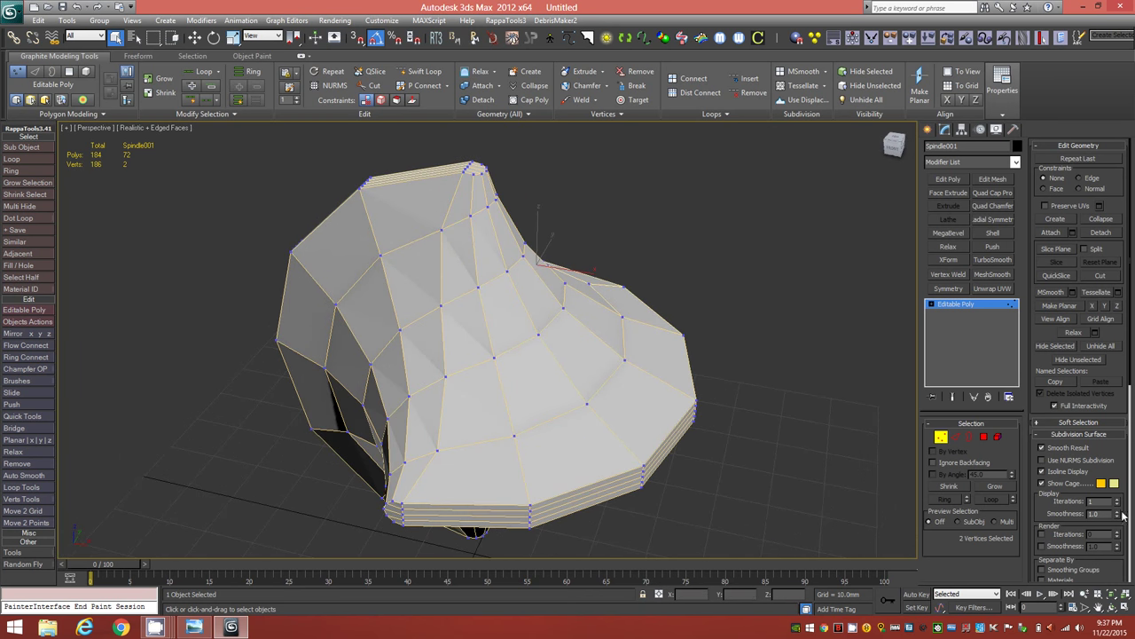
{"action": "left_click", "coordinate": [938, 438]}
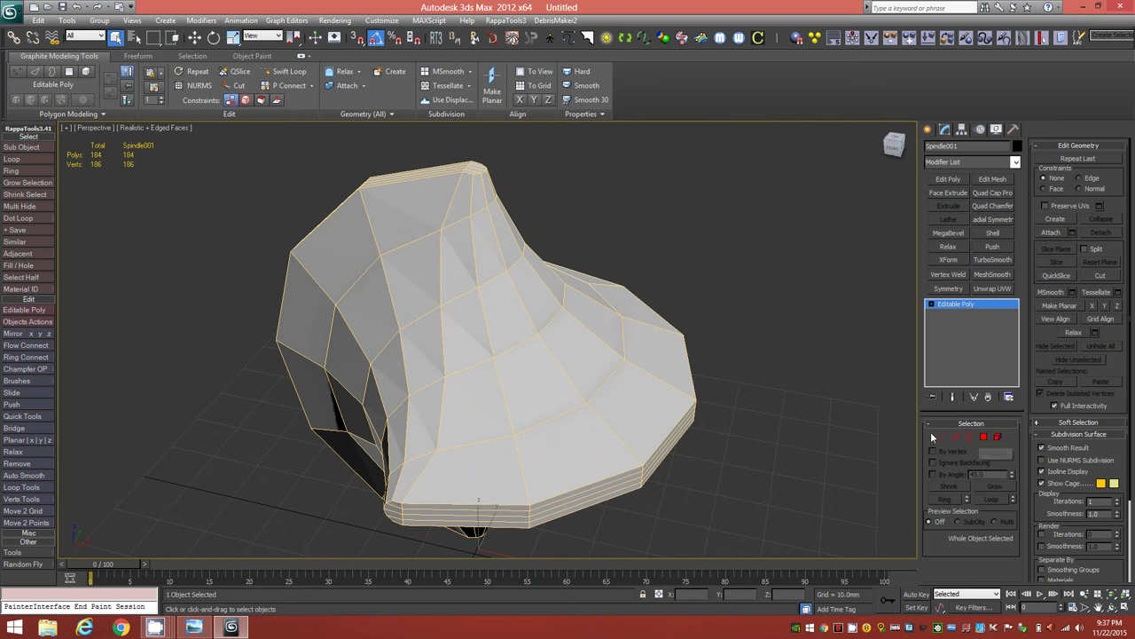
{"action": "left_click", "coordinate": [985, 438]}
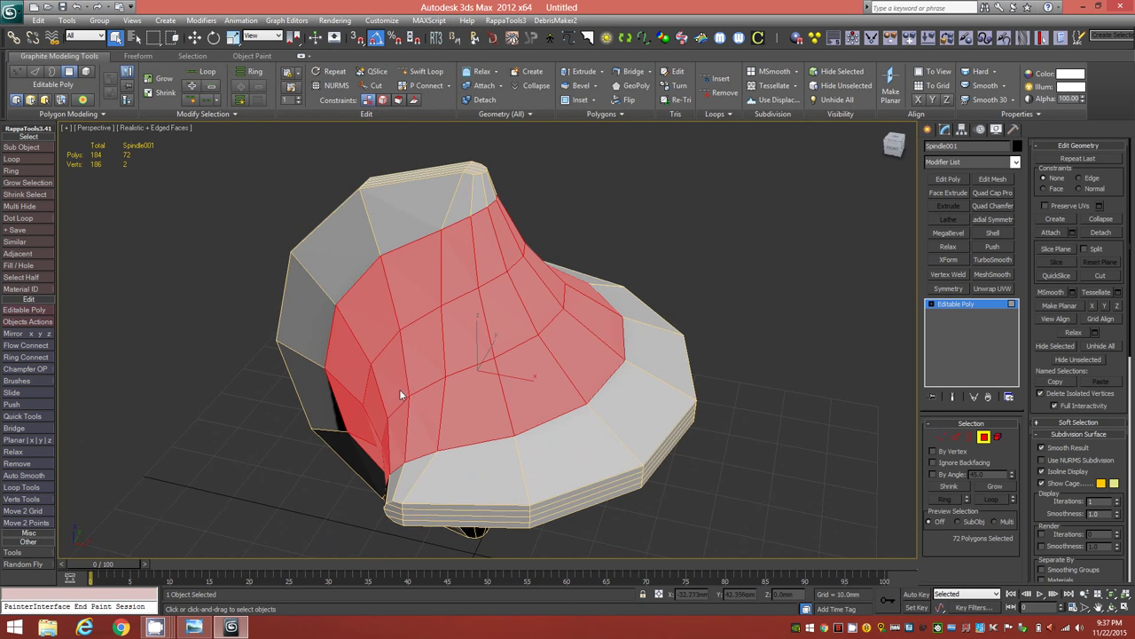
{"action": "mouse_move", "coordinate": [468, 361]}
{"action": "middle_mouse_down", "text": "alt"}
{"action": "mouse_move", "coordinate": [515, 345]}
{"action": "mouse_move", "coordinate": [502, 337]}
{"action": "mouse_move", "coordinate": [431, 359]}
{"action": "mouse_move", "coordinate": [488, 360]}
{"action": "middle_mouse_up", "text": "alt"}
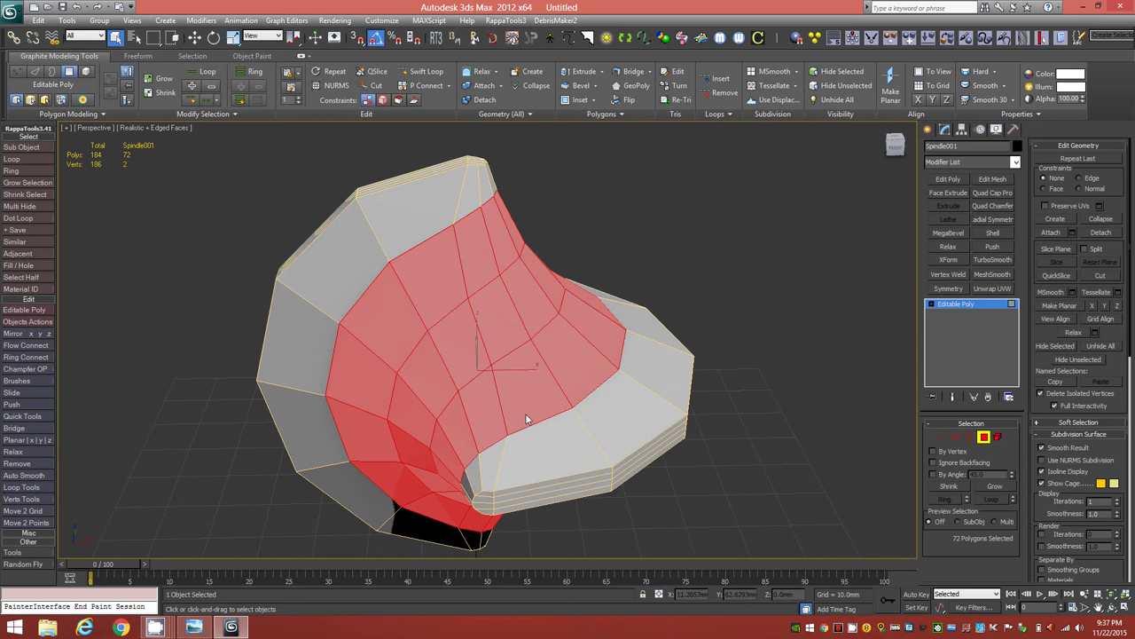
{"action": "left_click", "coordinate": [1101, 233]}
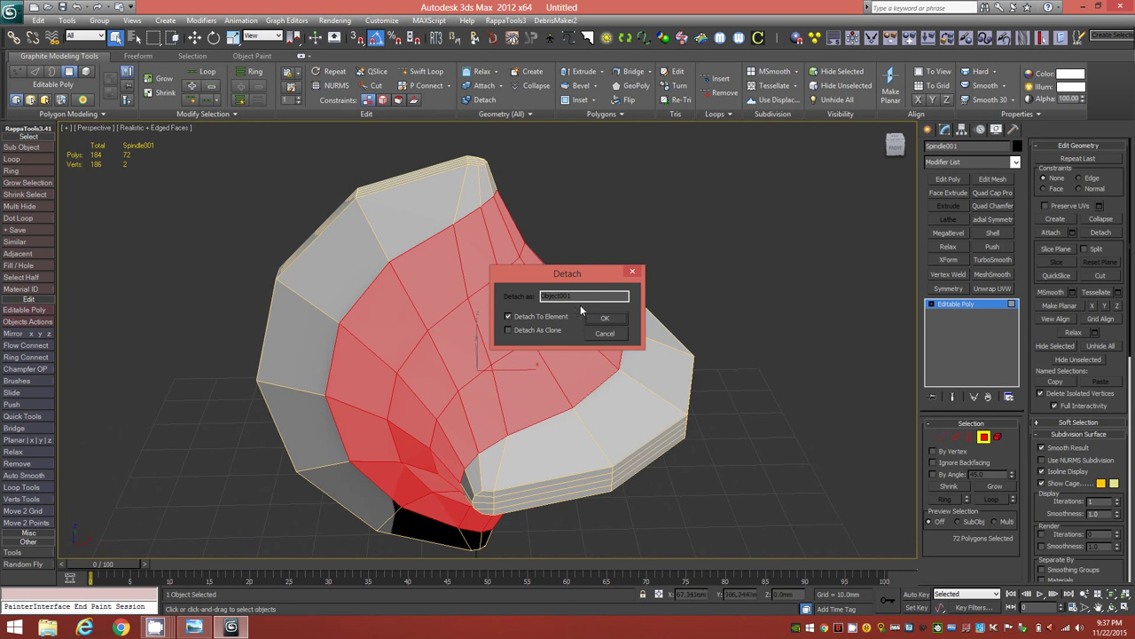
{"action": "left_click", "coordinate": [534, 317]}
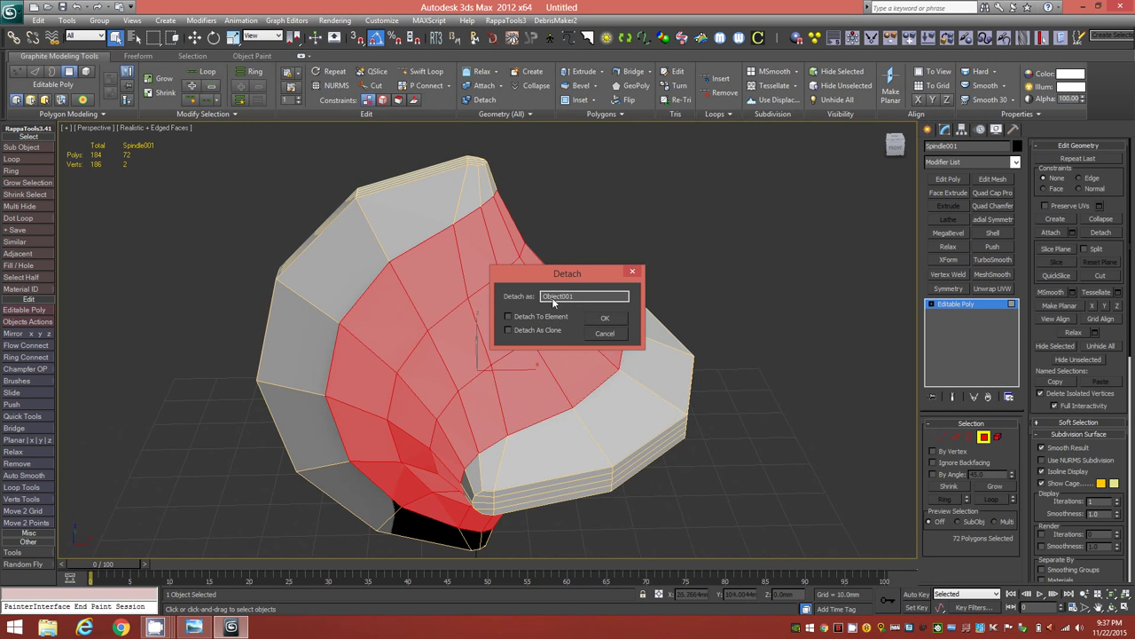
{"action": "left_click", "coordinate": [604, 319]}
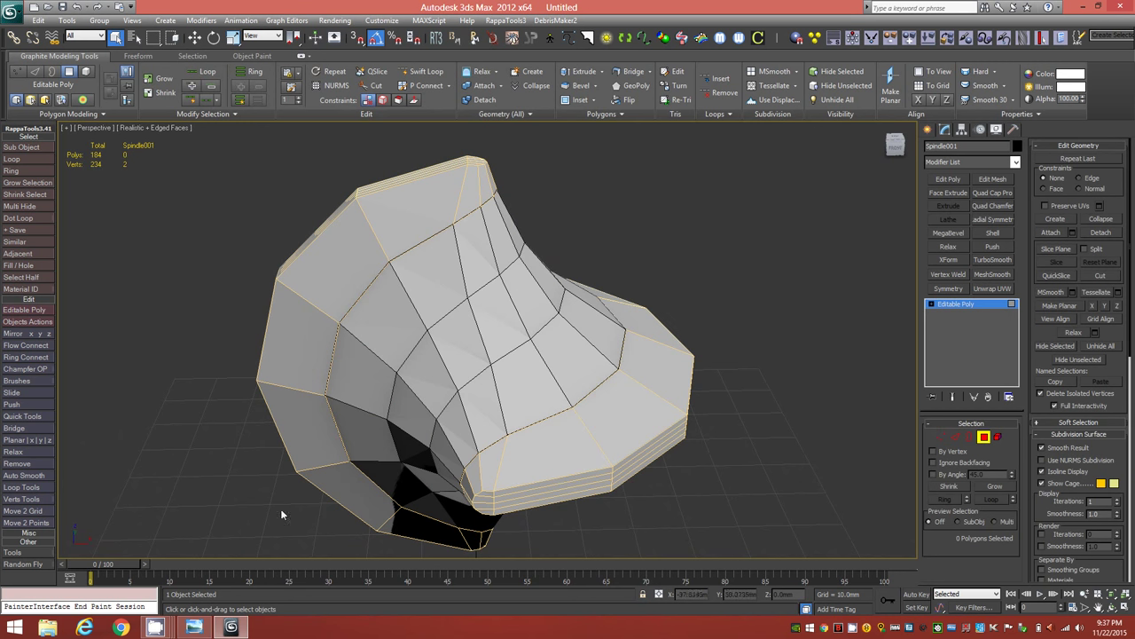
Step: Hide the unselected detached band so that only the two curved rim pieces remain displayed
{"action": "right_click", "coordinate": [594, 213]}
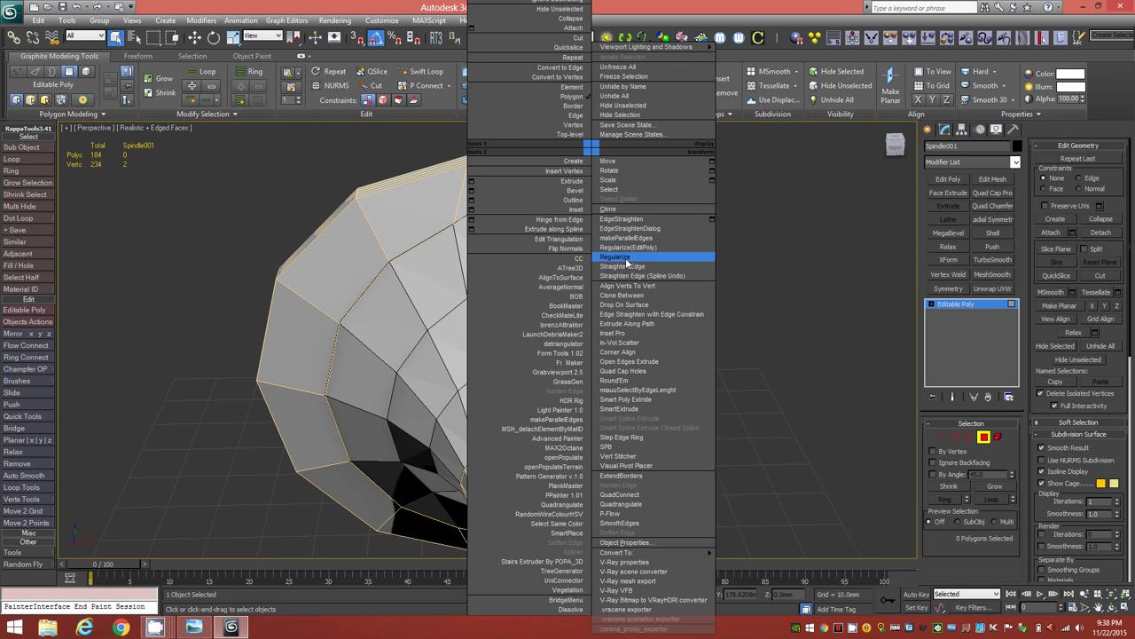
{"action": "left_click", "coordinate": [640, 107]}
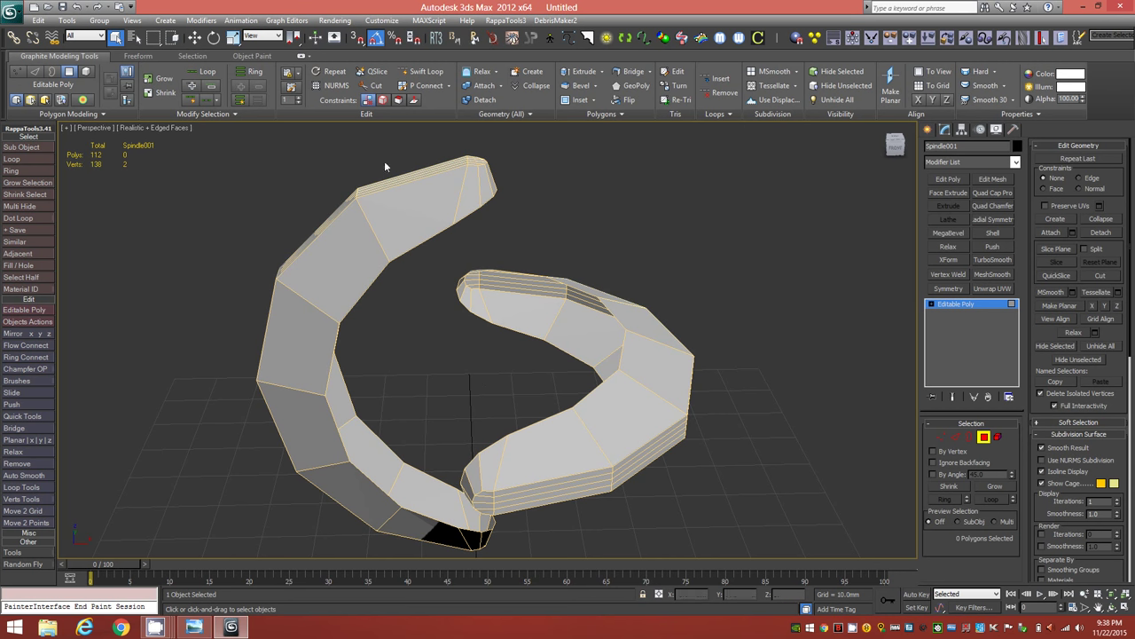
{"action": "middle_click_drag", "start_coordinate": [616, 393], "coordinate": [547, 370], "text": "alt"}
{"action": "mouse_move", "coordinate": [575, 414]}
{"action": "middle_mouse_down", "text": "alt"}
{"action": "mouse_move", "coordinate": [545, 425]}
{"action": "mouse_move", "coordinate": [675, 407]}
{"action": "mouse_move", "coordinate": [541, 417]}
{"action": "mouse_move", "coordinate": [542, 396]}
{"action": "mouse_move", "coordinate": [581, 396]}
{"action": "mouse_move", "coordinate": [554, 375]}
{"action": "mouse_move", "coordinate": [556, 359]}
{"action": "mouse_move", "coordinate": [585, 370]}
{"action": "mouse_move", "coordinate": [584, 351]}
{"action": "mouse_move", "coordinate": [537, 408]}
{"action": "mouse_move", "coordinate": [558, 409]}
{"action": "middle_mouse_up", "text": "alt"}
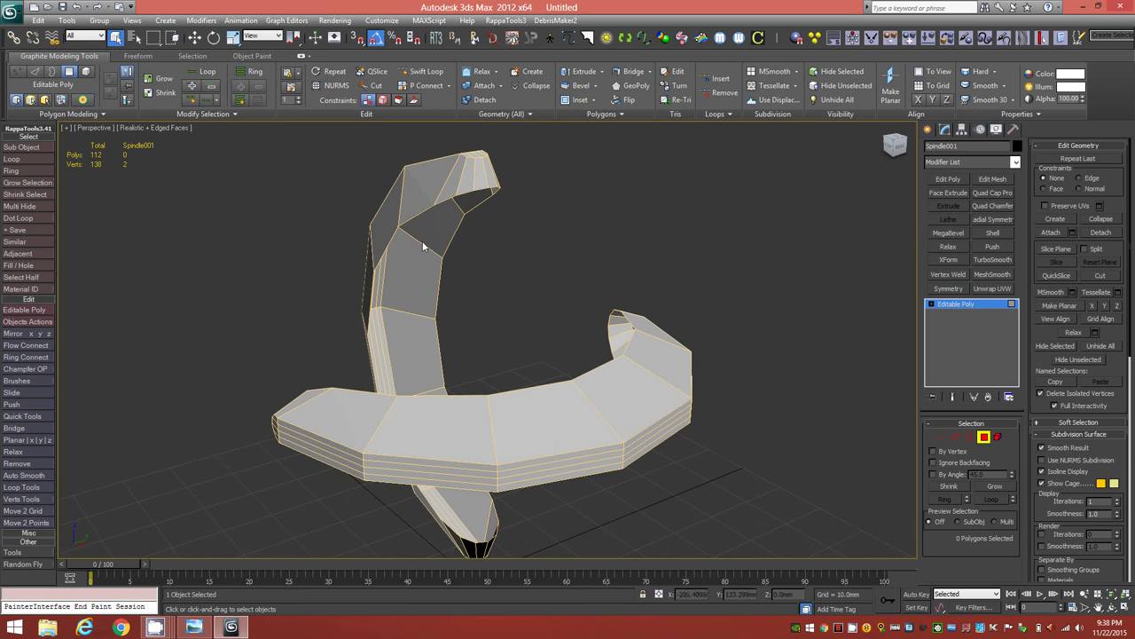
Step: Set uniform scaling to use the selection center and select the open inner borders of both rim pieces
{"action": "key", "text": "r"}
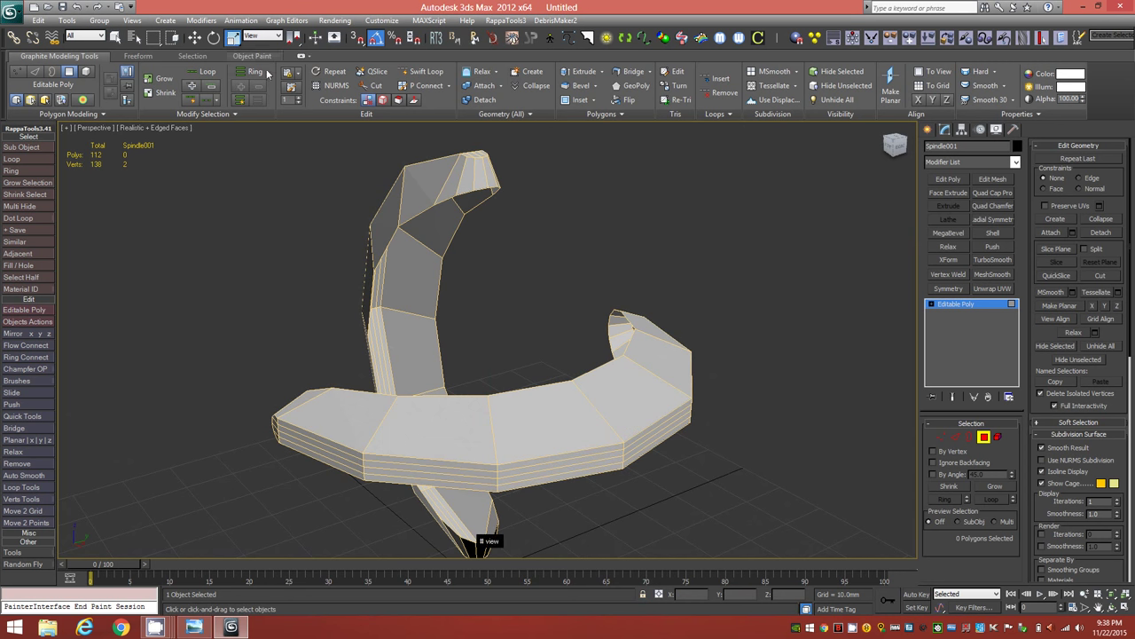
{"action": "left_click_drag", "start_coordinate": [296, 44], "coordinate": [296, 46]}
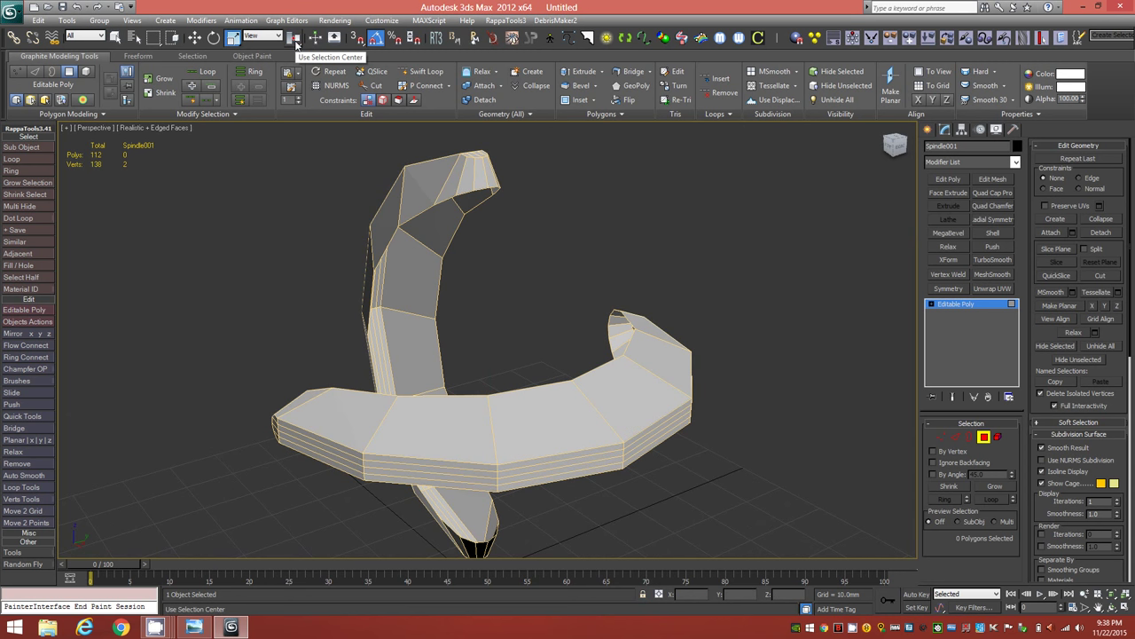
{"action": "left_click_drag", "start_coordinate": [297, 44], "coordinate": [299, 74]}
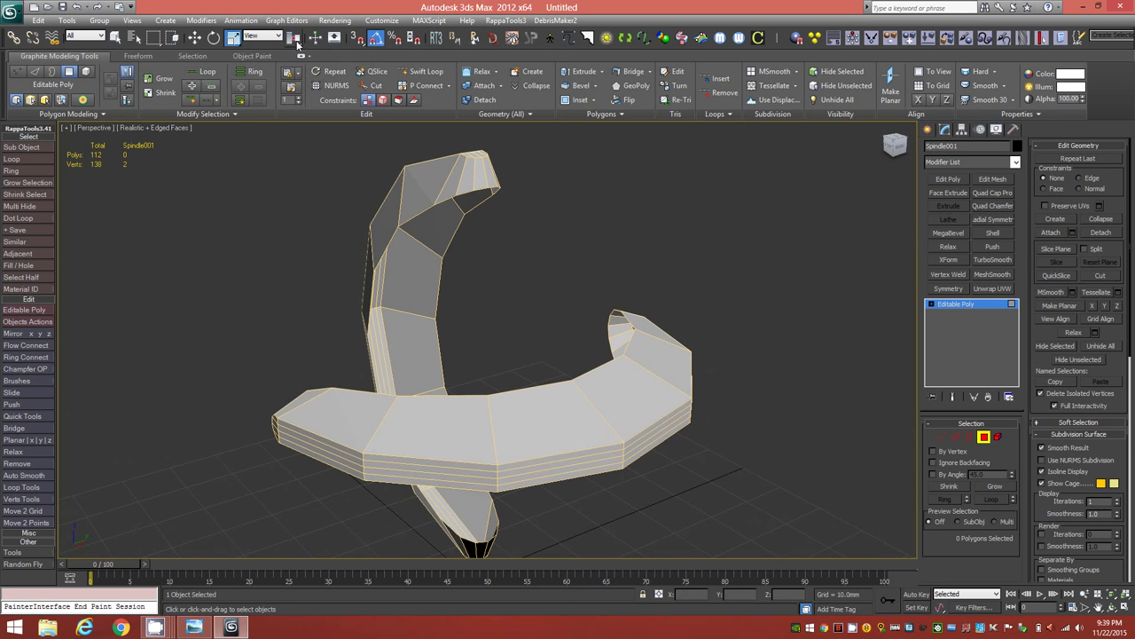
{"action": "left_click", "coordinate": [969, 437]}
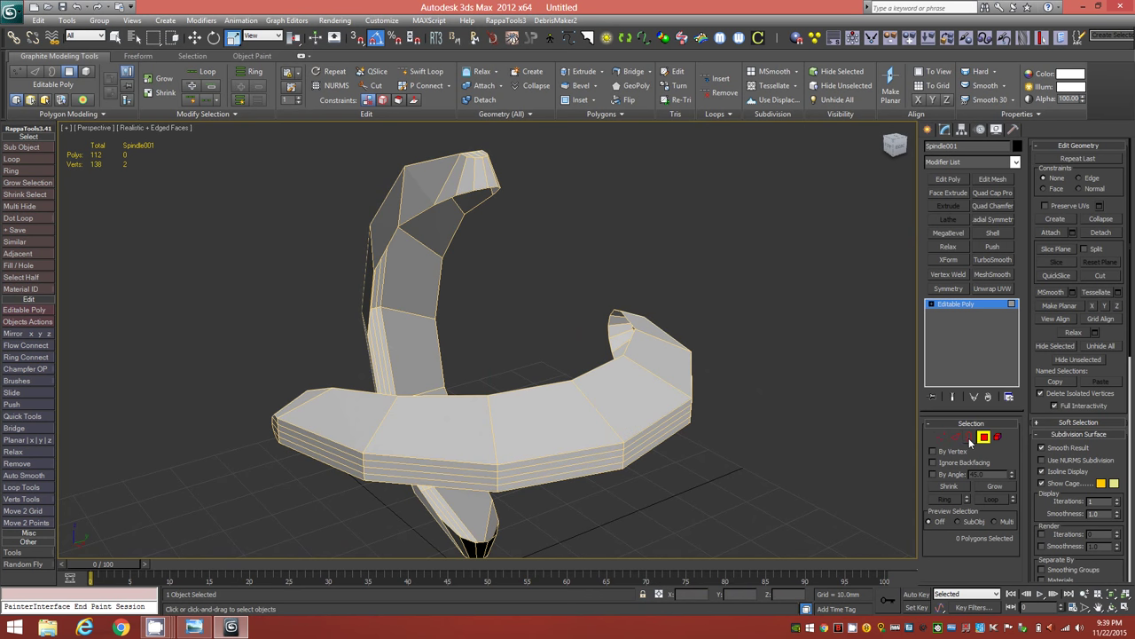
{"action": "left_click", "coordinate": [458, 197]}
{"action": "middle_click_drag", "start_coordinate": [525, 350], "coordinate": [595, 426], "text": "alt"}
{"action": "left_click", "coordinate": [550, 425], "text": "ctrl"}
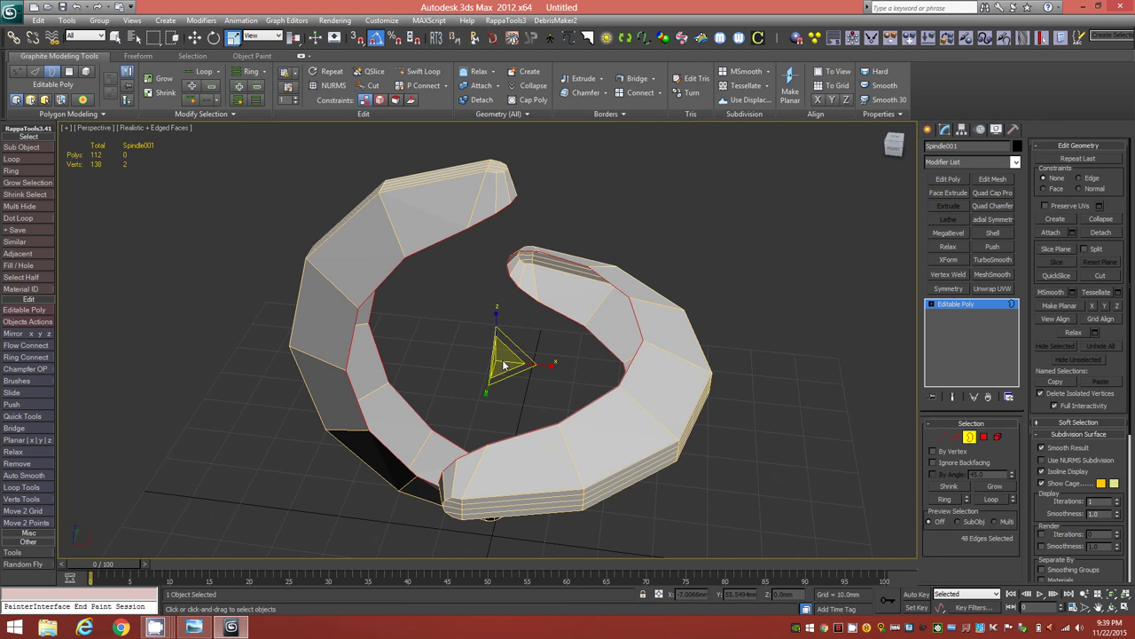
Step: Try extruding both selected borders inward by scaling a copy of them uniformly to 90 percent
{"action": "left_click_drag", "start_coordinate": [503, 365], "coordinate": [503, 370], "text": "shift"}
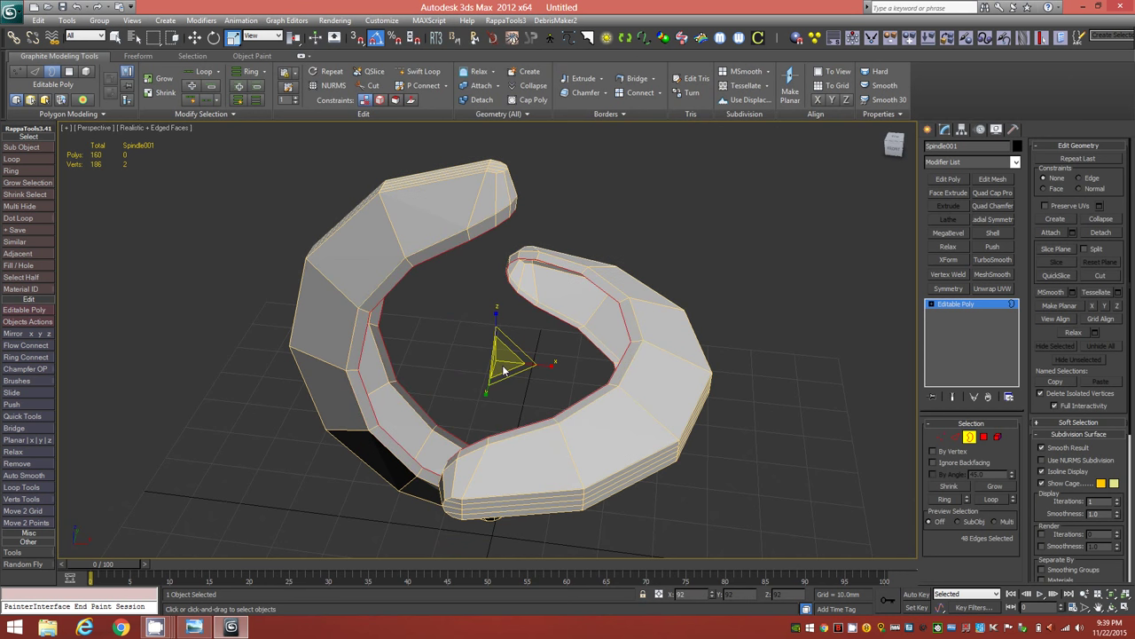
{"action": "left_click_drag", "start_coordinate": [503, 370], "coordinate": [508, 372], "text": "shift"}
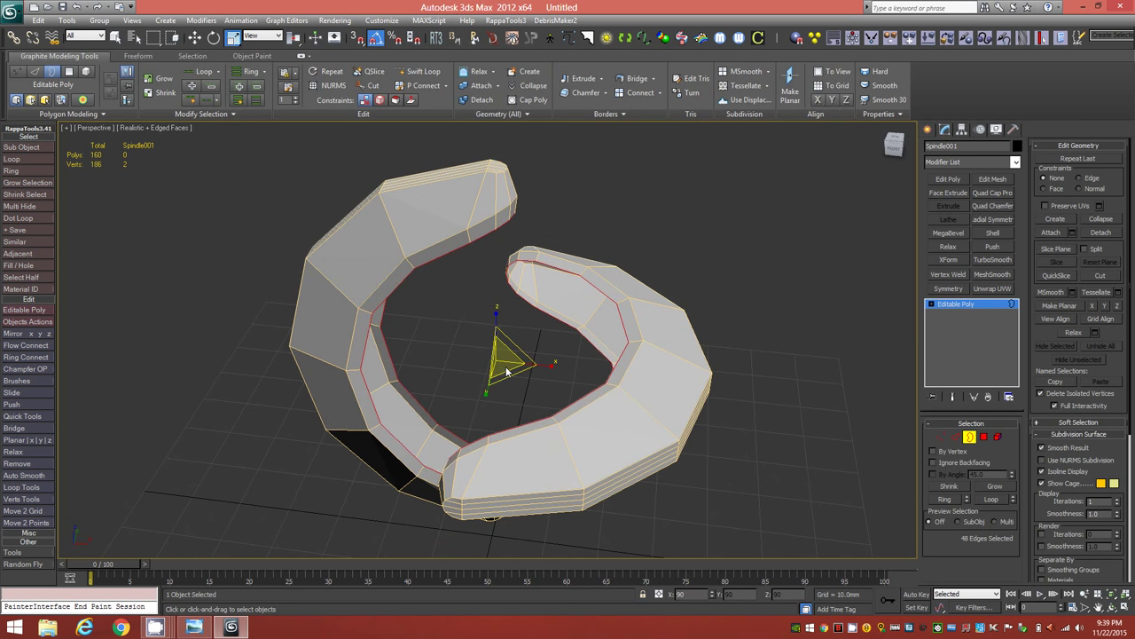
{"action": "left_click_drag", "start_coordinate": [507, 373], "coordinate": [507, 373], "text": "shift"}
{"action": "left_click_drag", "start_coordinate": [613, 497], "coordinate": [581, 432], "text": "shift"}
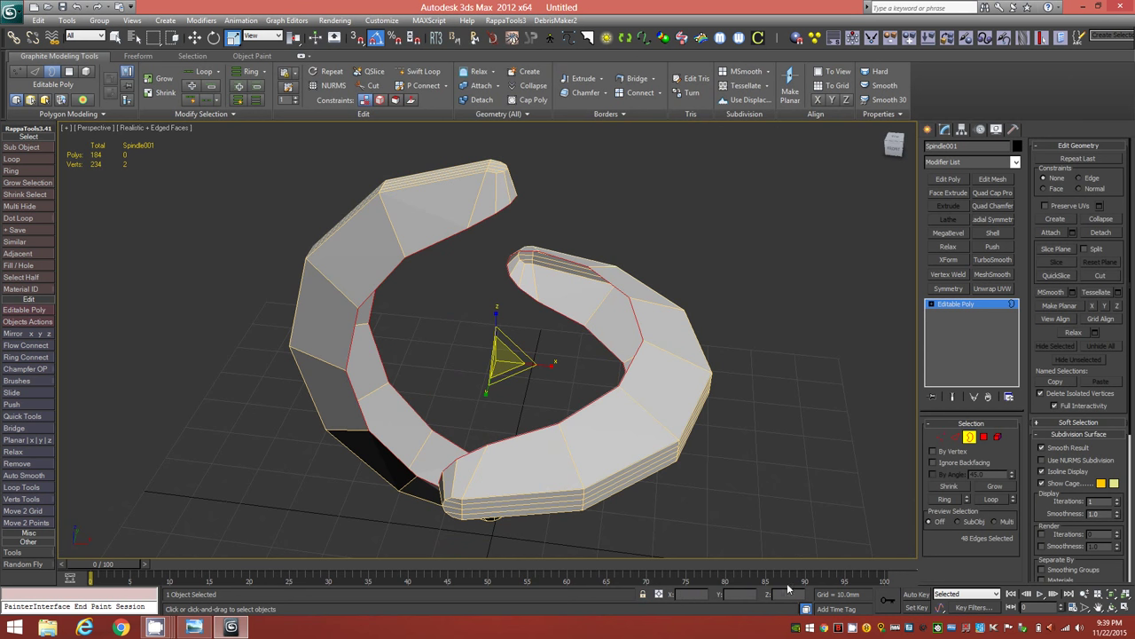
Step: Extrude both selected borders slightly inward by scaling a copy of them uniformly, and clear the border selection
{"action": "left_click_drag", "start_coordinate": [503, 367], "coordinate": [509, 373], "text": "shift"}
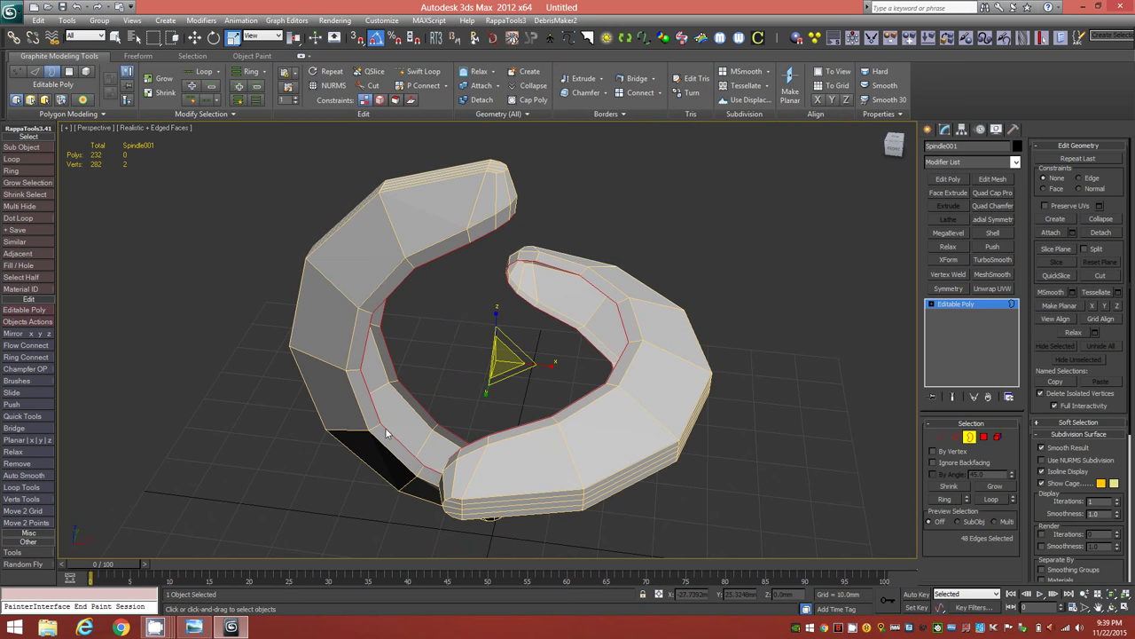
{"action": "mouse_move", "coordinate": [516, 393]}
{"action": "middle_mouse_down", "text": "alt"}
{"action": "mouse_move", "coordinate": [462, 383]}
{"action": "mouse_move", "coordinate": [530, 378]}
{"action": "mouse_move", "coordinate": [539, 393]}
{"action": "mouse_move", "coordinate": [513, 400]}
{"action": "middle_mouse_up", "text": "alt"}
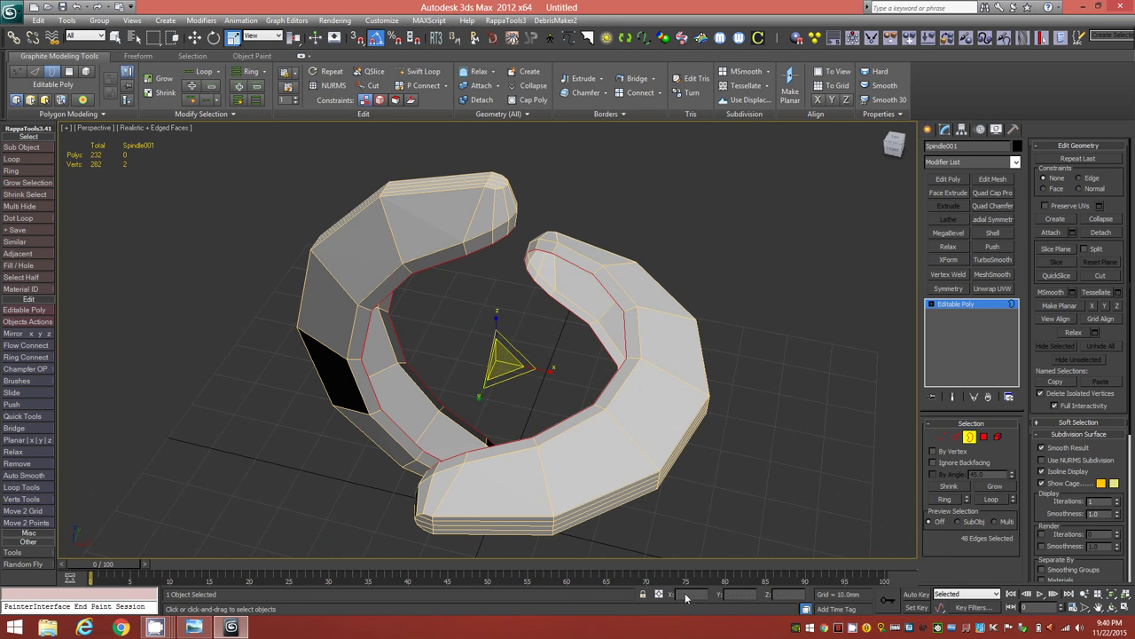
{"action": "middle_click_drag", "start_coordinate": [451, 393], "coordinate": [401, 383], "text": "alt"}
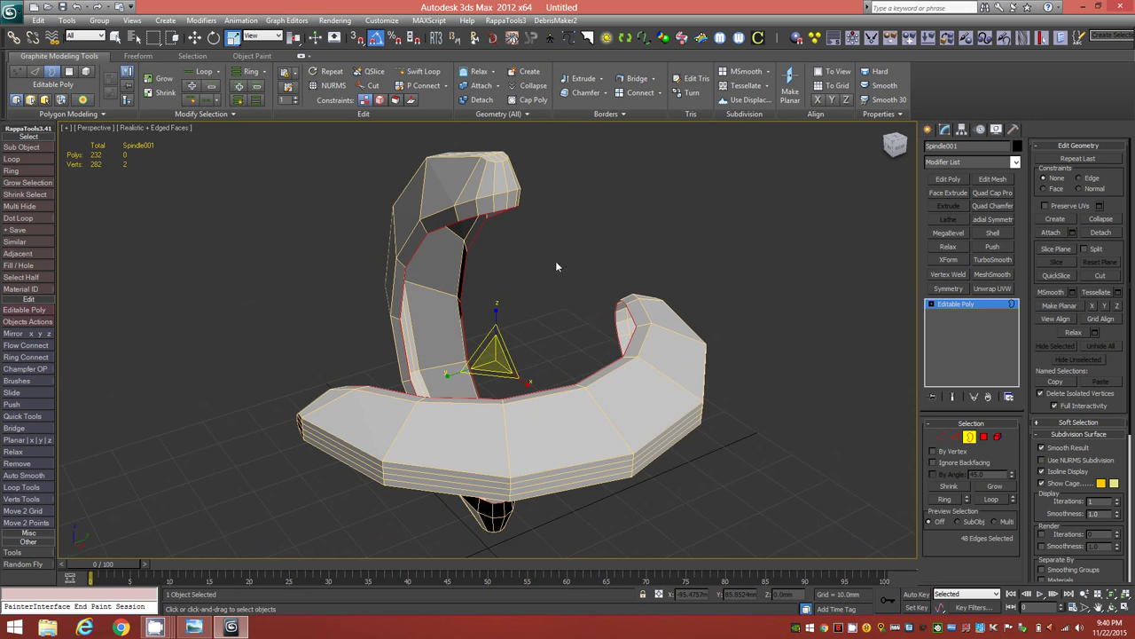
{"action": "left_click", "coordinate": [536, 284]}
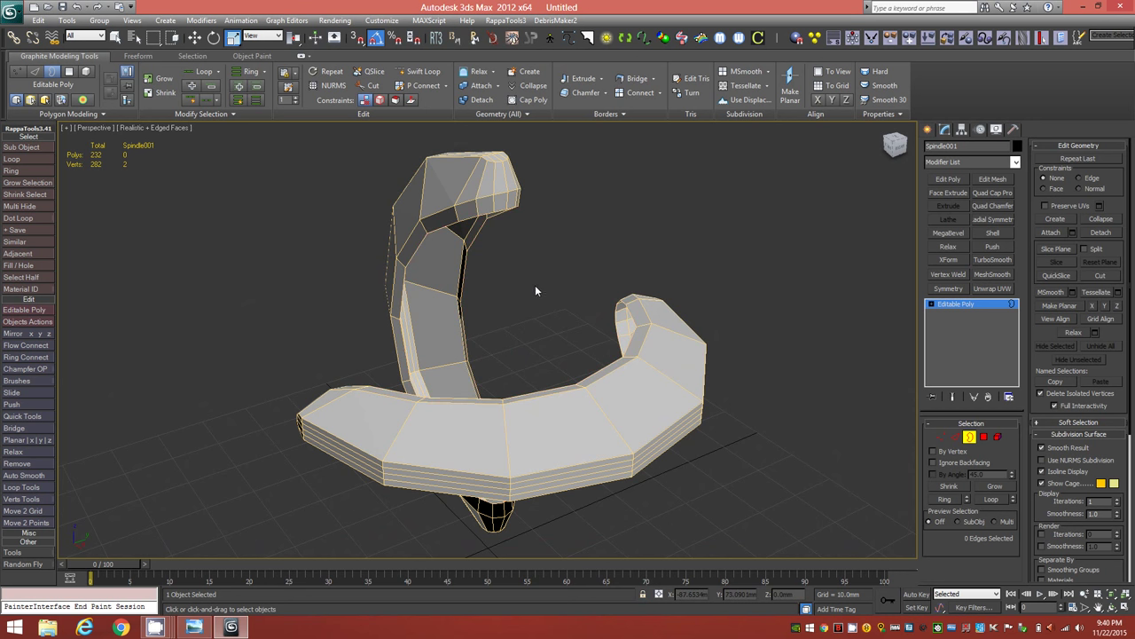
Step: Apply a Shell modifier to the rim pieces with an outer amount of 0 mm and an inner amount of 2 mm
{"action": "left_click", "coordinate": [970, 437]}
{"action": "left_click", "coordinate": [993, 232]}
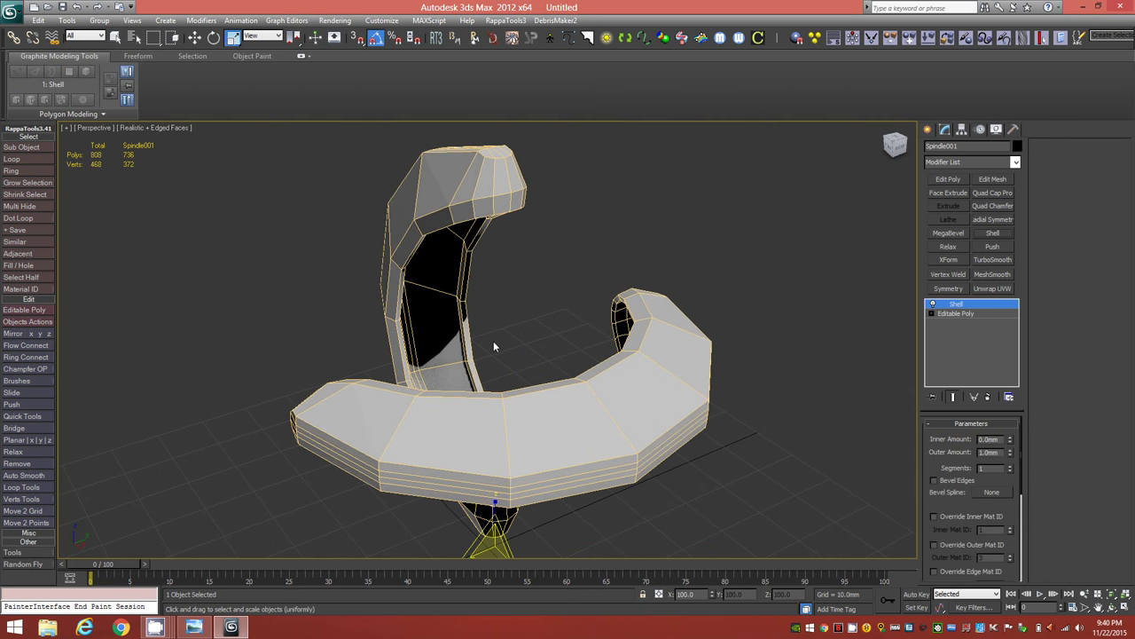
{"action": "left_click", "coordinate": [992, 453]}
{"action": "type", "text": "0"}
{"action": "key", "text": "Return"}
{"action": "left_click", "coordinate": [1008, 441]}
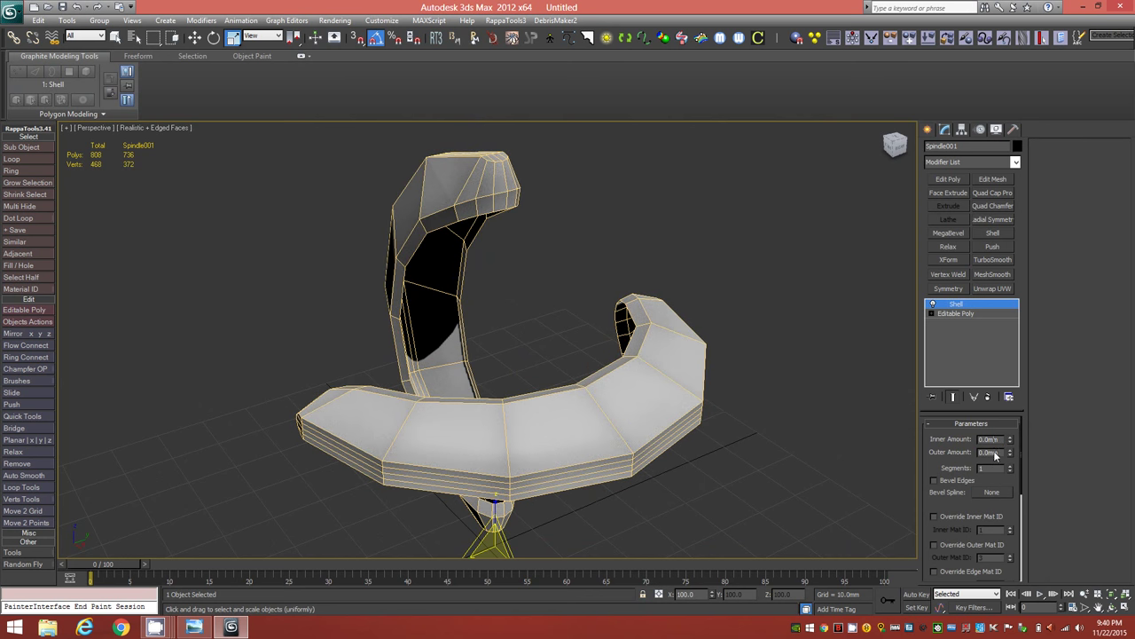
{"action": "left_click", "coordinate": [992, 454]}
{"action": "left_click", "coordinate": [992, 441]}
{"action": "double_click", "coordinate": [988, 440]}
{"action": "type", "text": "2."}
{"action": "key", "text": "Return"}
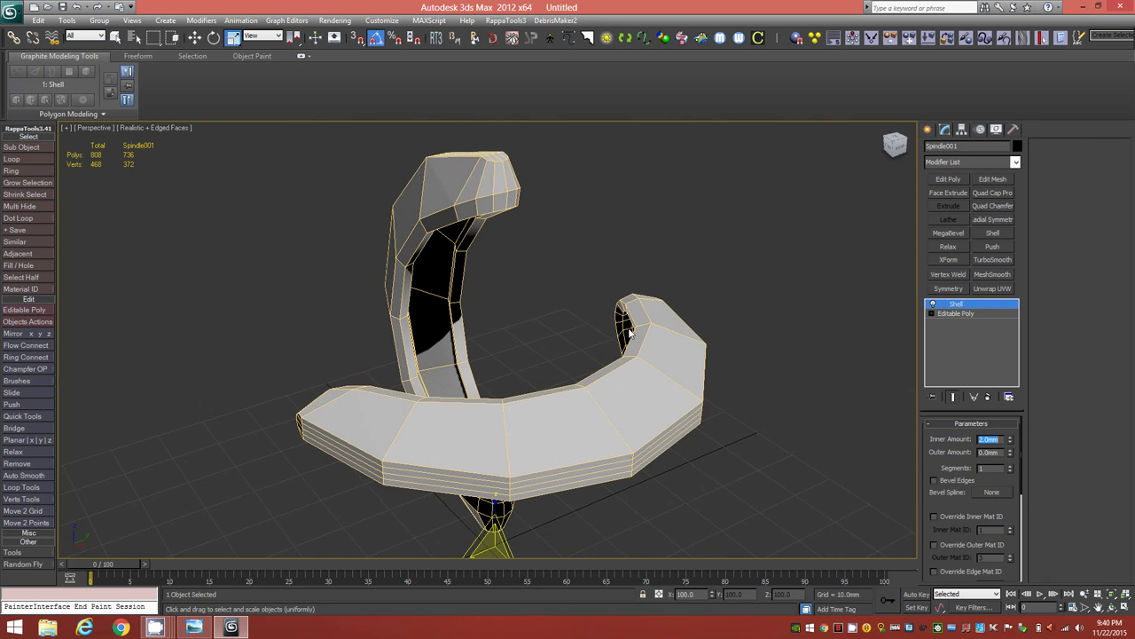
Step: Turn on Select Inner Faces in the Shell modifier and add an Edit Poly modifier above it
{"action": "middle_click_drag", "start_coordinate": [444, 347], "coordinate": [446, 317], "text": "alt"}
{"action": "middle_click_drag", "start_coordinate": [502, 260], "coordinate": [532, 327], "text": "alt"}
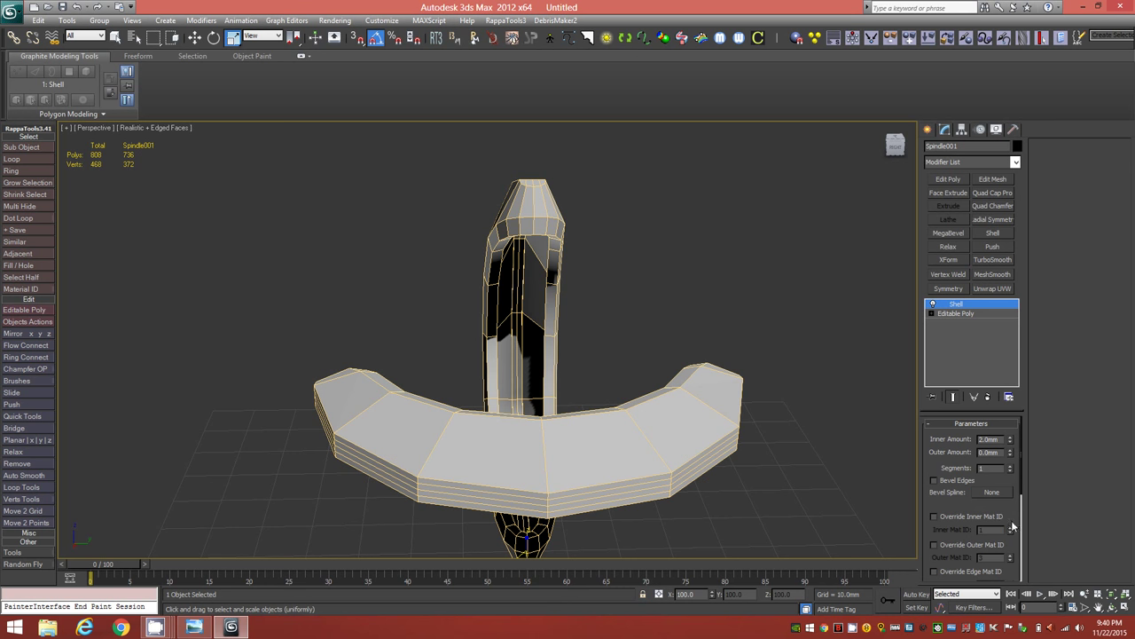
{"action": "scroll", "coordinate": [1021, 515], "scroll_direction": "down", "scroll_amount": 4}
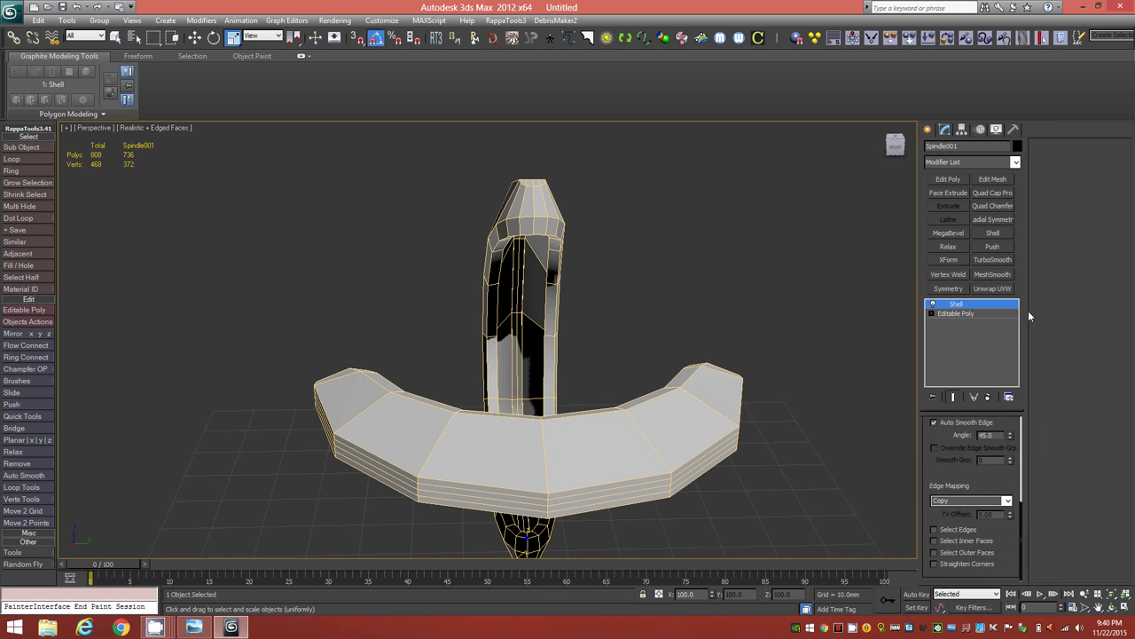
{"action": "left_click", "coordinate": [958, 543]}
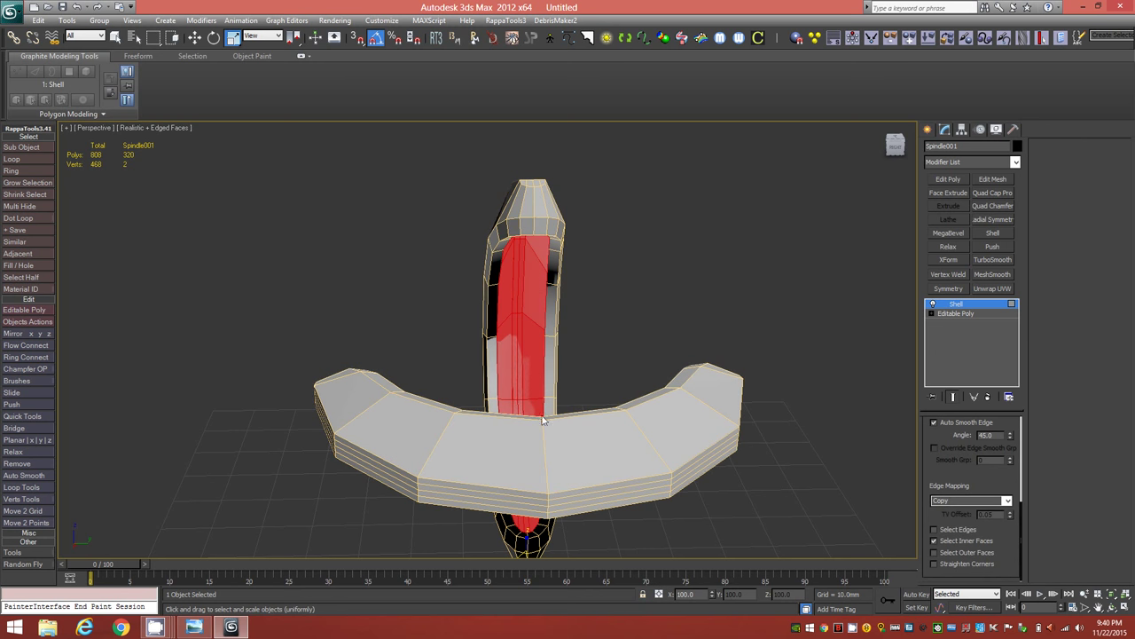
{"action": "left_click", "coordinate": [949, 180]}
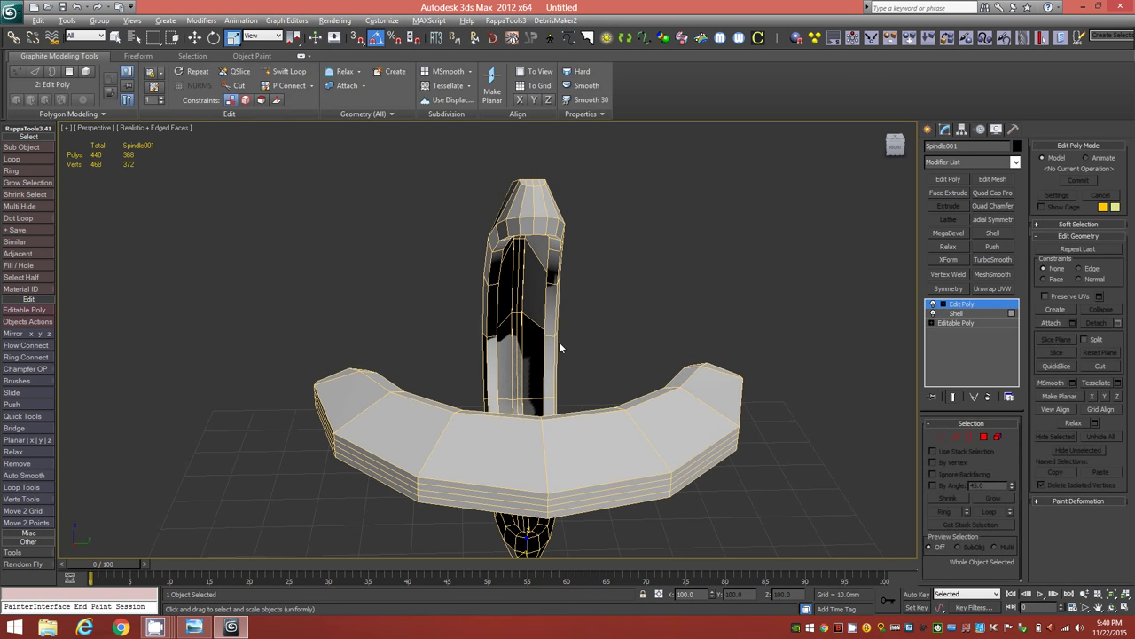
Step: Delete the preselected inner shell polygons from the rim pieces at polygon level
{"action": "middle_click_drag", "start_coordinate": [557, 346], "coordinate": [623, 356], "text": "alt"}
{"action": "left_click", "coordinate": [984, 437]}
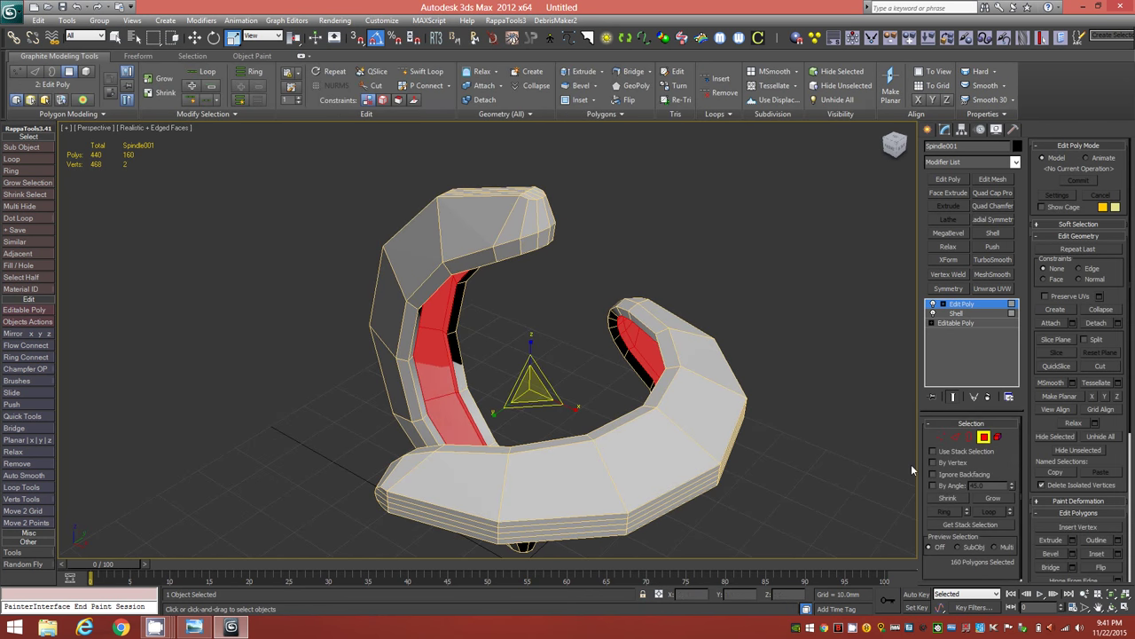
{"action": "key", "text": "r"}
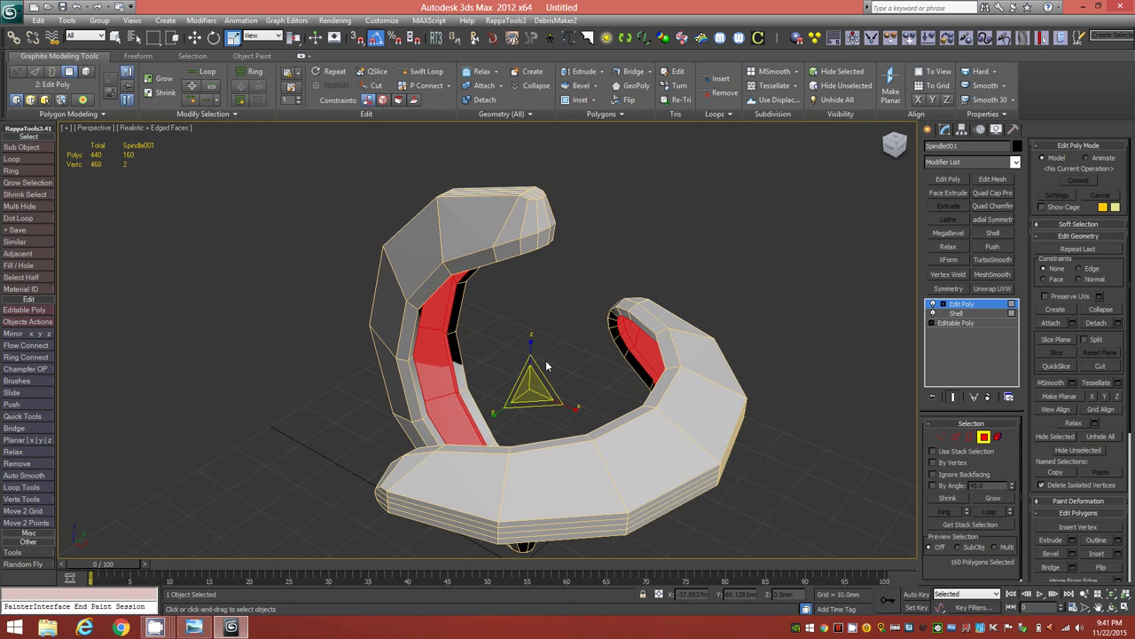
{"action": "key", "text": "Delete"}
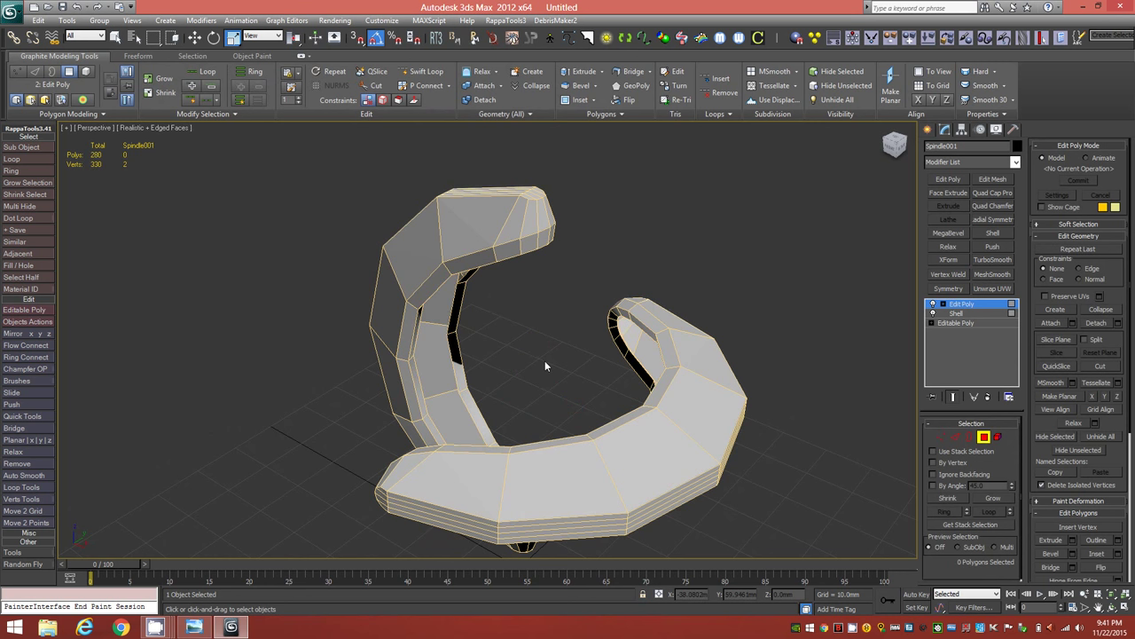
Step: Select the open inner border of the upright rim piece
{"action": "middle_click_drag", "start_coordinate": [524, 354], "coordinate": [728, 305], "text": "alt"}
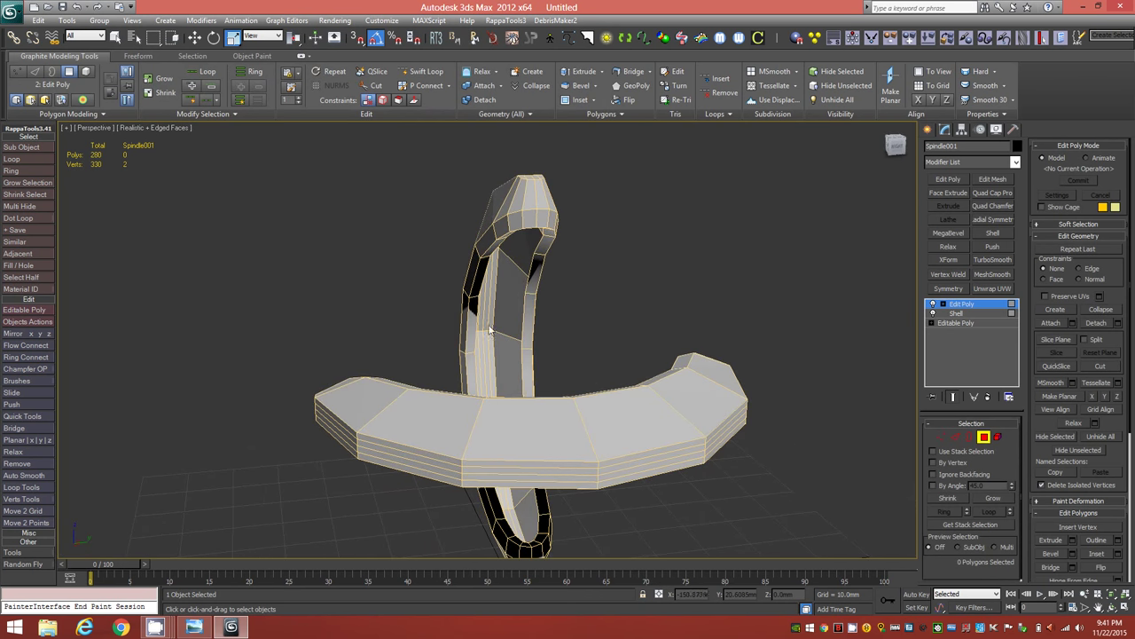
{"action": "middle_click_drag", "start_coordinate": [479, 268], "coordinate": [488, 348], "text": "alt"}
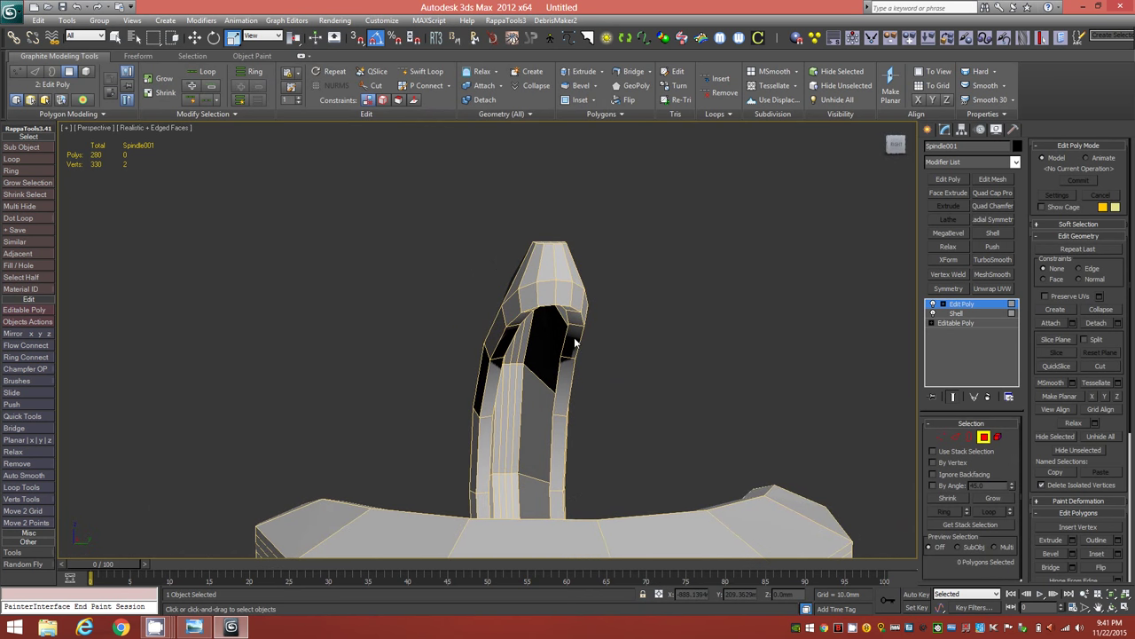
{"action": "scroll", "coordinate": [488, 348], "scroll_direction": "up", "scroll_amount": 3}
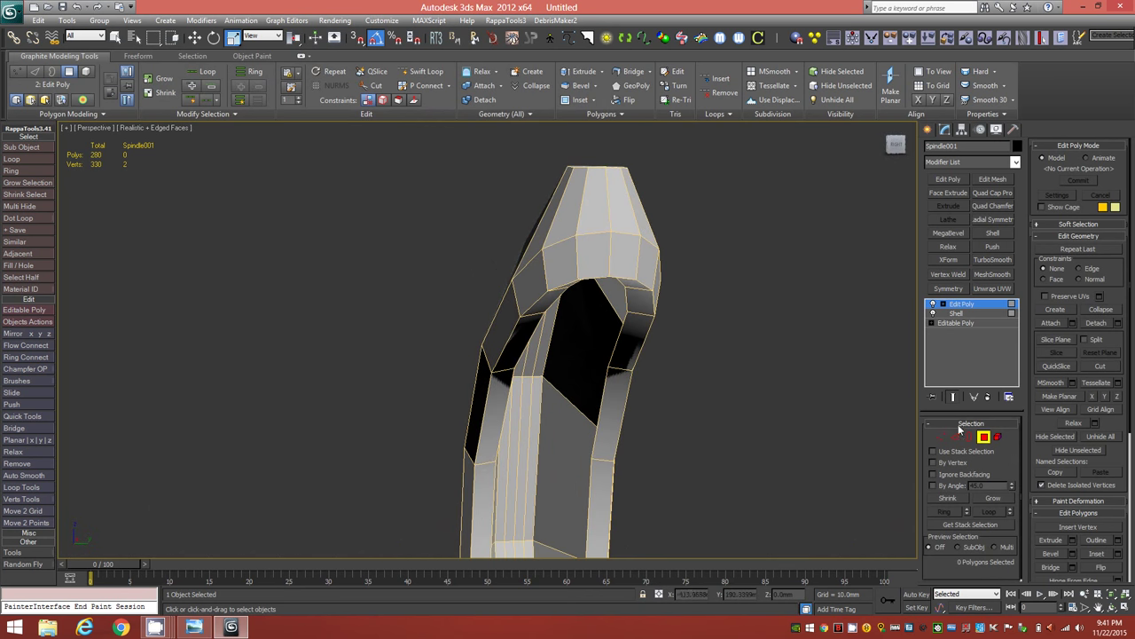
{"action": "double_click", "coordinate": [604, 389]}
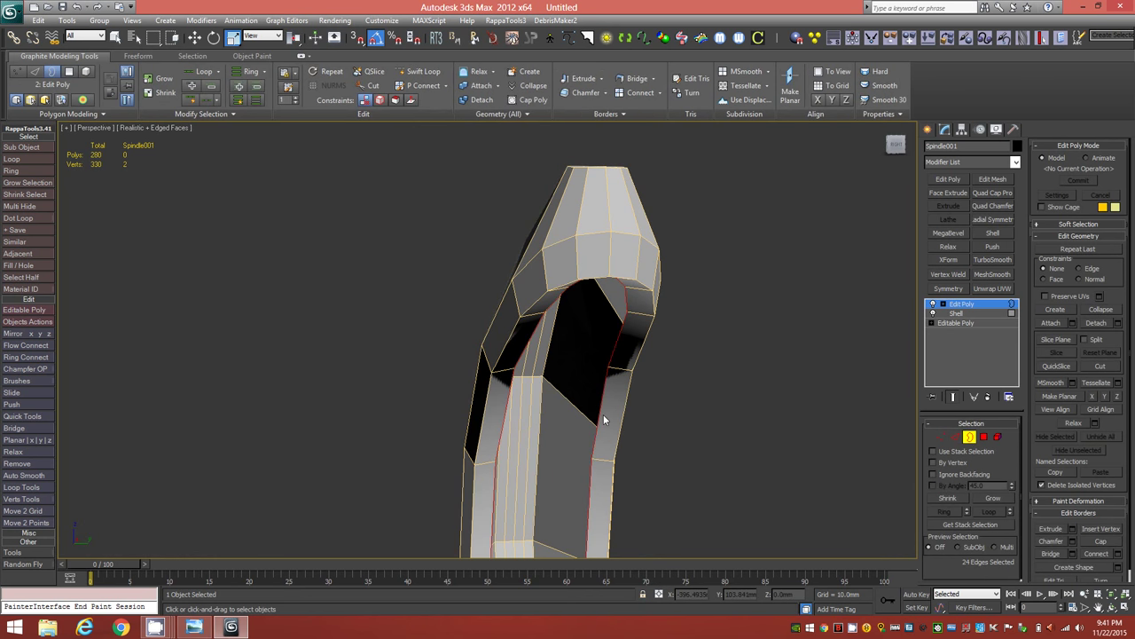
{"action": "middle_click_drag", "start_coordinate": [595, 407], "coordinate": [570, 395], "text": "alt"}
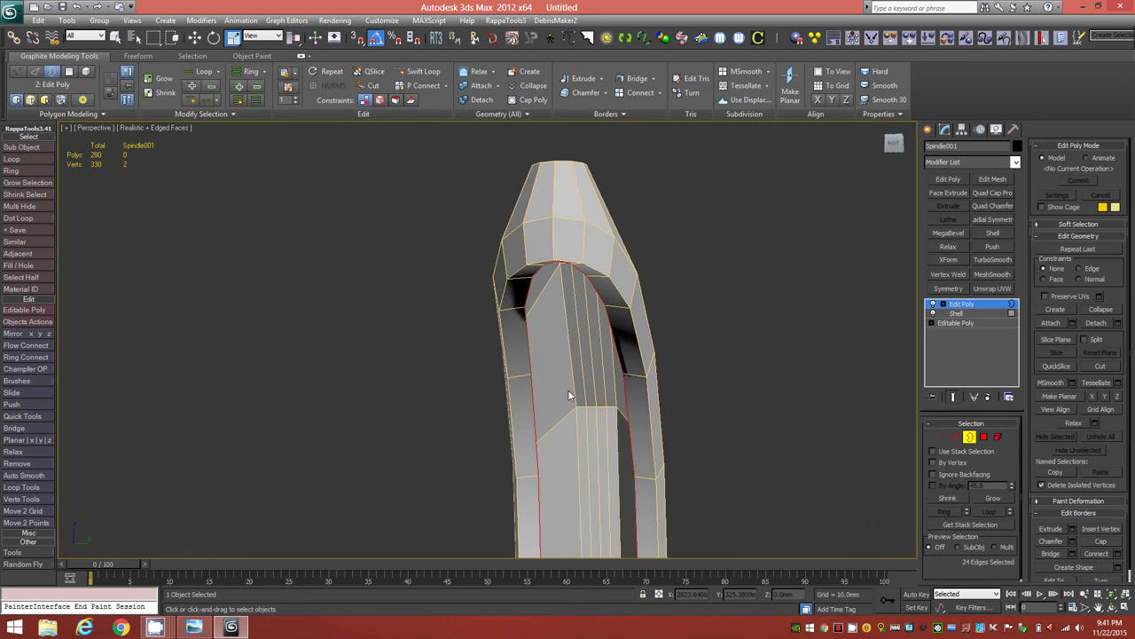
Step: Convert to edge level and deselect the two short tip edges at each end of the upright rim's opening
{"action": "key", "text": "2"}
{"action": "middle_click_drag", "start_coordinate": [567, 321], "coordinate": [577, 298], "text": "alt"}
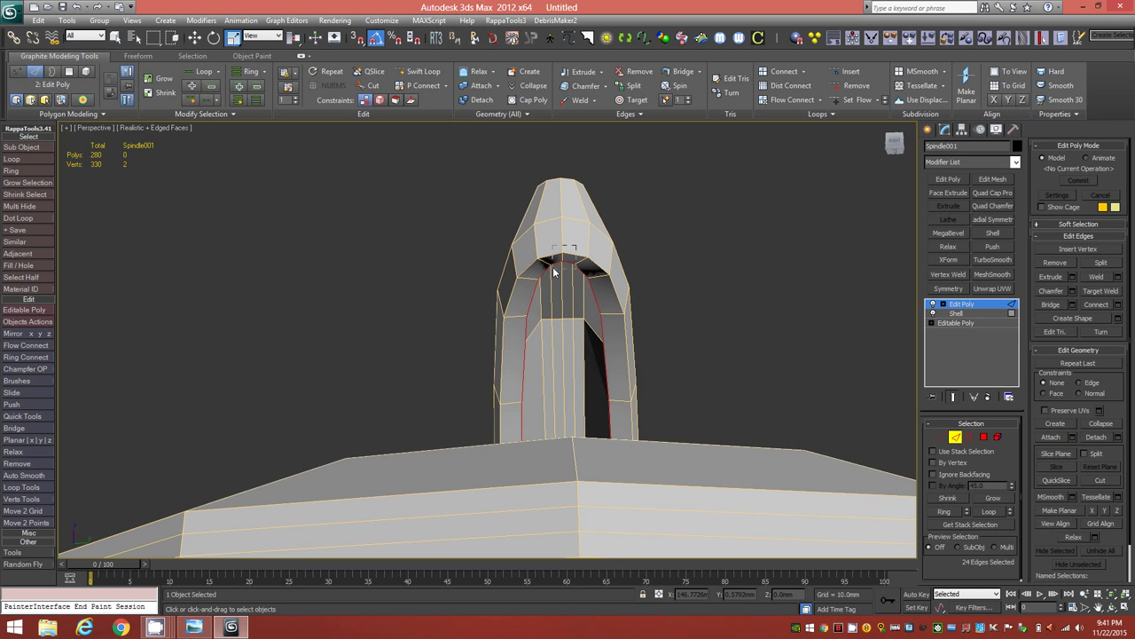
{"action": "left_click", "coordinate": [553, 266], "text": "alt"}
{"action": "left_click", "coordinate": [569, 265], "text": "ctrl"}
{"action": "middle_click_drag", "start_coordinate": [576, 342], "coordinate": [563, 287], "text": "alt"}
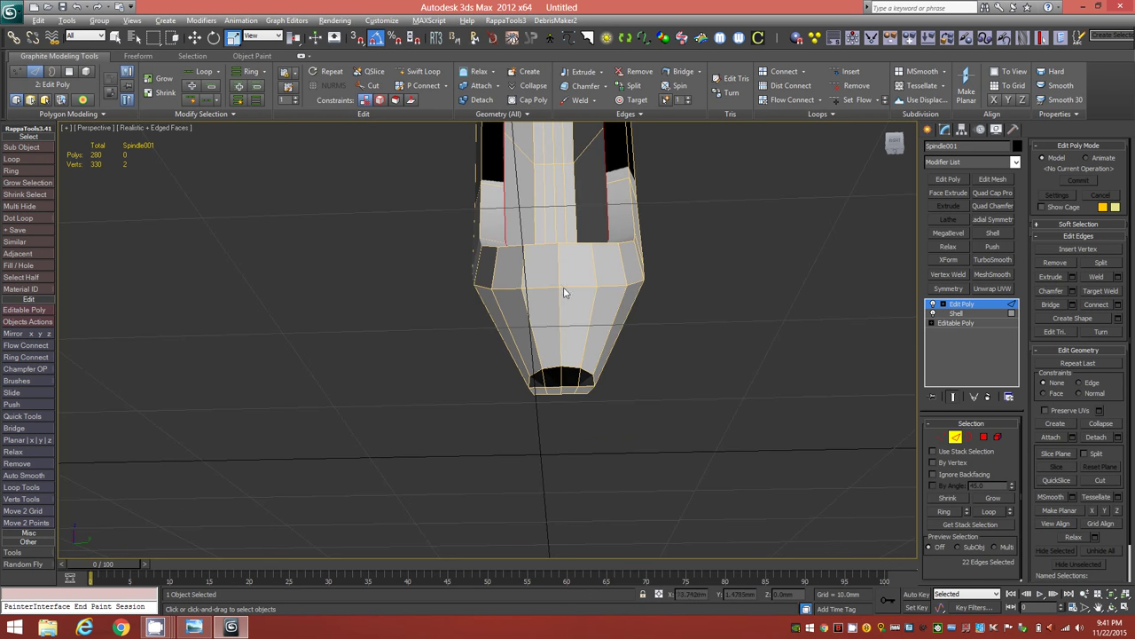
{"action": "middle_click_drag", "start_coordinate": [565, 338], "coordinate": [562, 349], "text": "alt"}
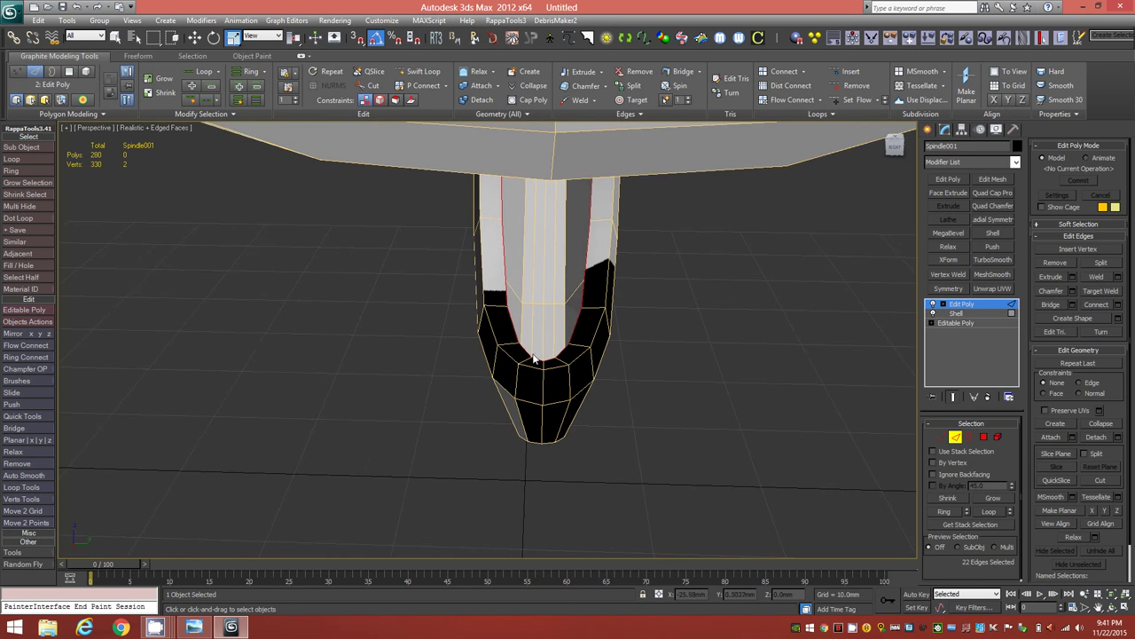
{"action": "left_click", "coordinate": [546, 365], "text": "alt"}
{"action": "middle_click_drag", "start_coordinate": [553, 349], "coordinate": [541, 248], "text": "alt"}
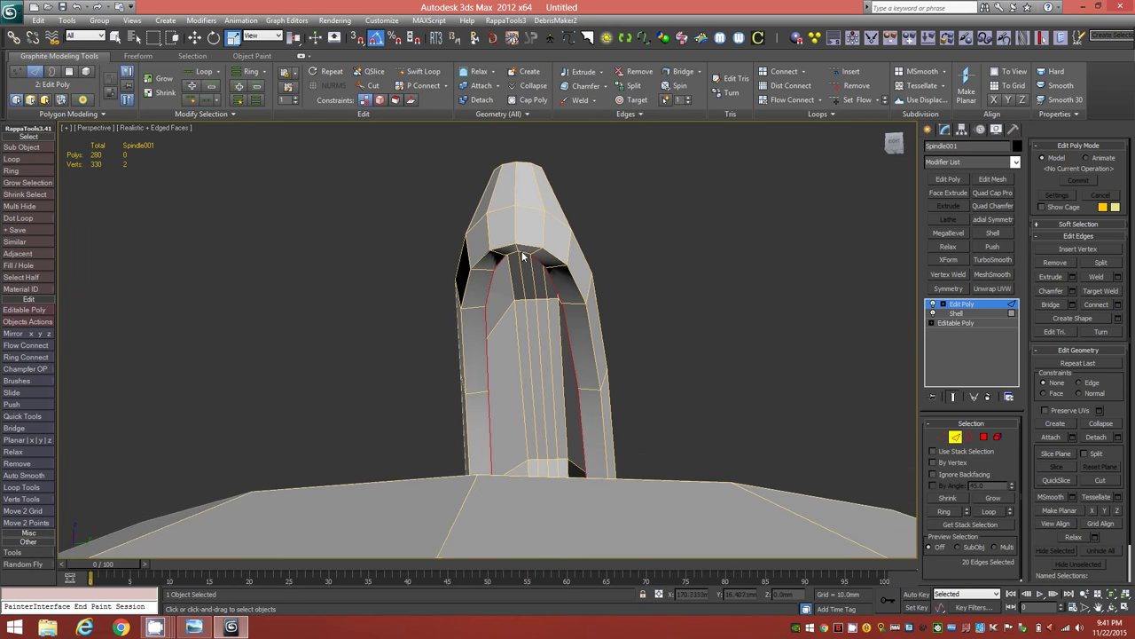
Step: Bridge the two selected edge rows of the upright rim piece with 2 segments
{"action": "scroll", "coordinate": [518, 247], "scroll_direction": "up", "scroll_amount": 5}
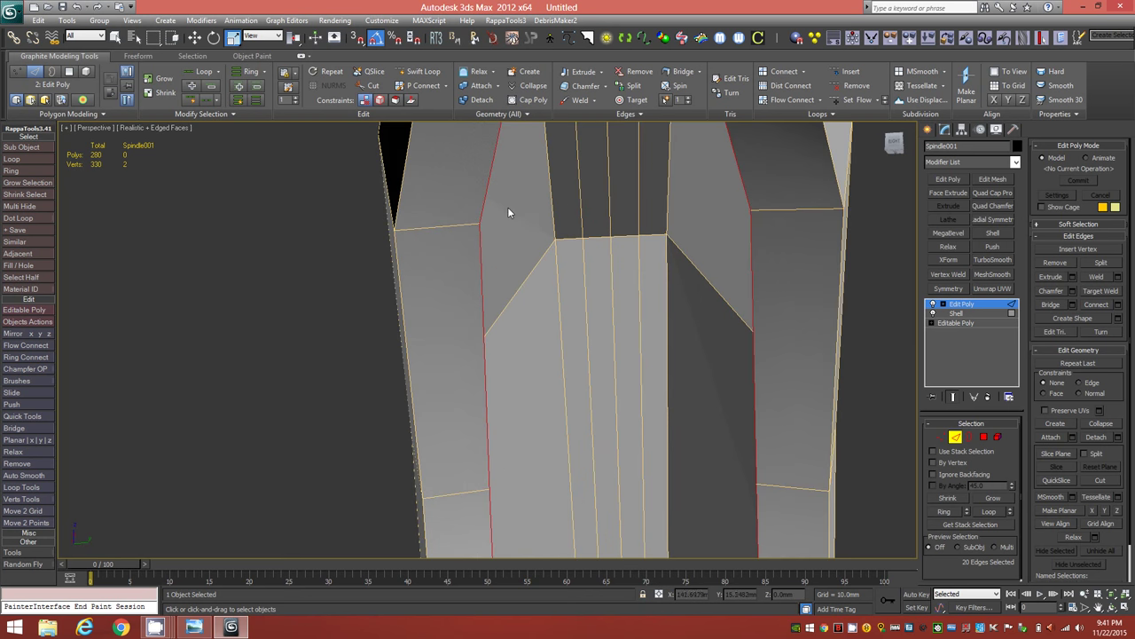
{"action": "scroll", "coordinate": [540, 217], "scroll_direction": "down", "scroll_amount": 2}
{"action": "scroll", "coordinate": [498, 301], "scroll_direction": "down", "scroll_amount": 3}
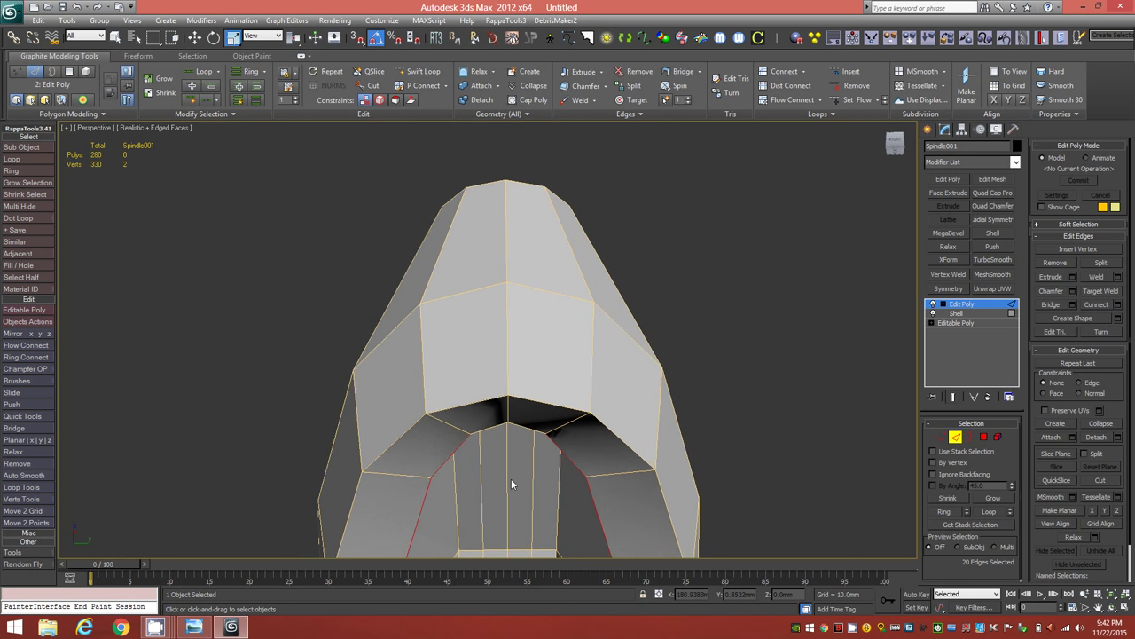
{"action": "scroll", "coordinate": [515, 444], "scroll_direction": "up", "scroll_amount": 5}
{"action": "scroll", "coordinate": [508, 466], "scroll_direction": "down", "scroll_amount": 4}
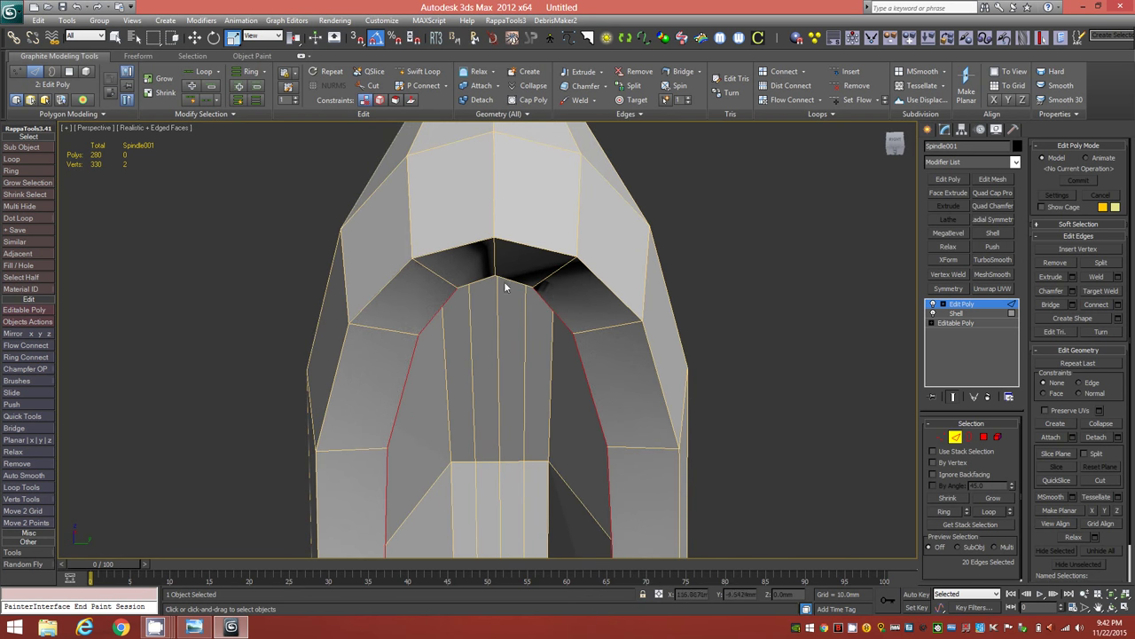
{"action": "left_click", "coordinate": [681, 71], "text": "shift"}
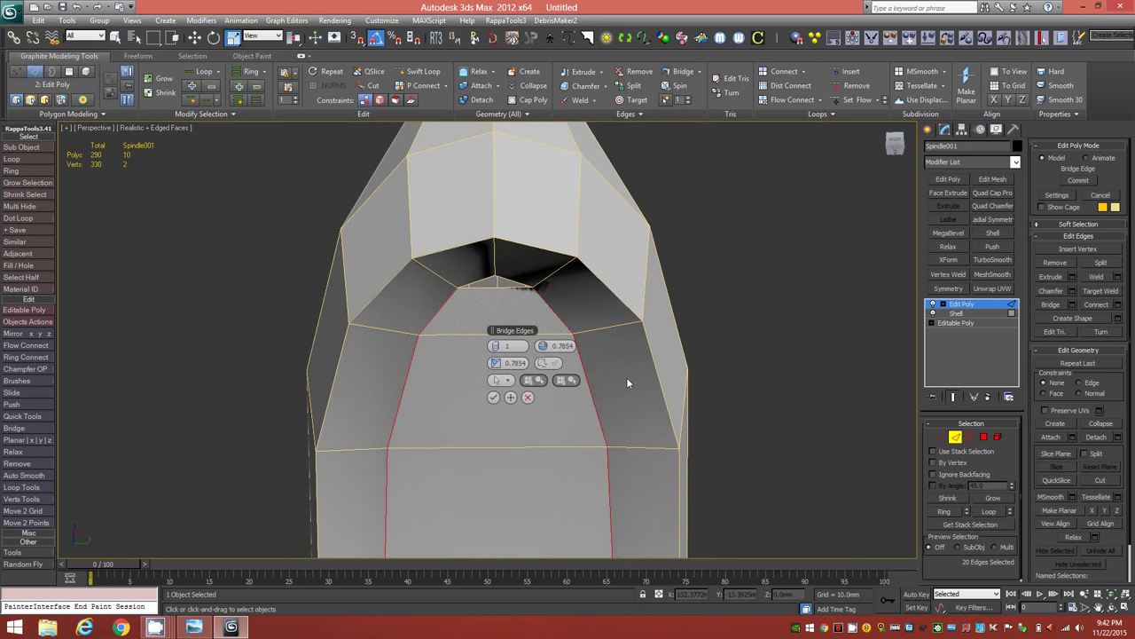
{"action": "left_click", "coordinate": [503, 347]}
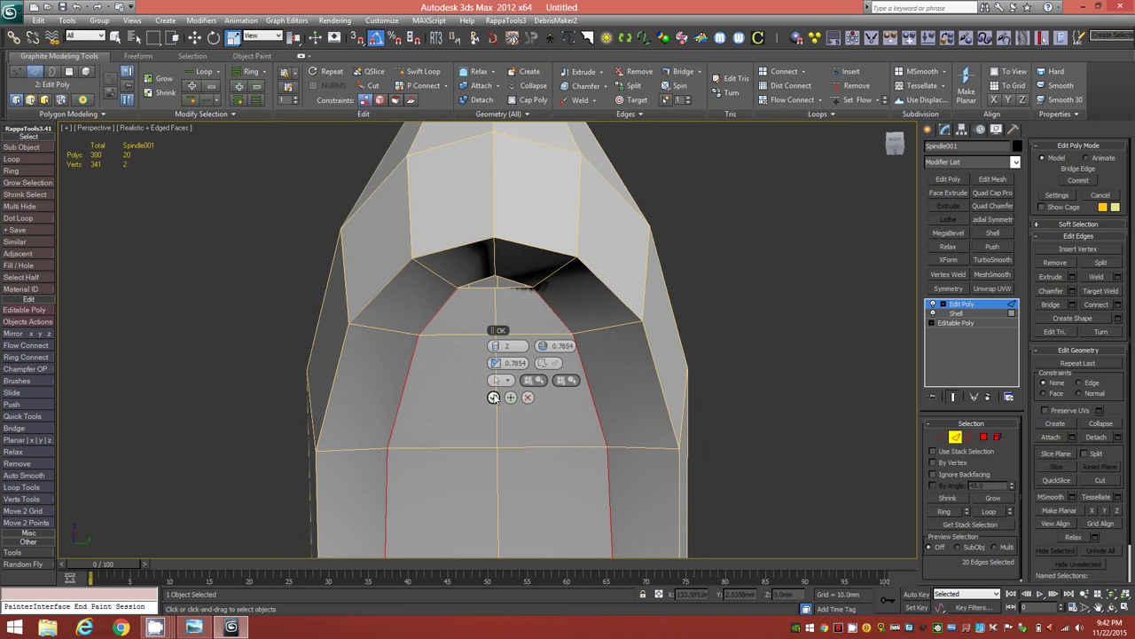
{"action": "left_click", "coordinate": [494, 396]}
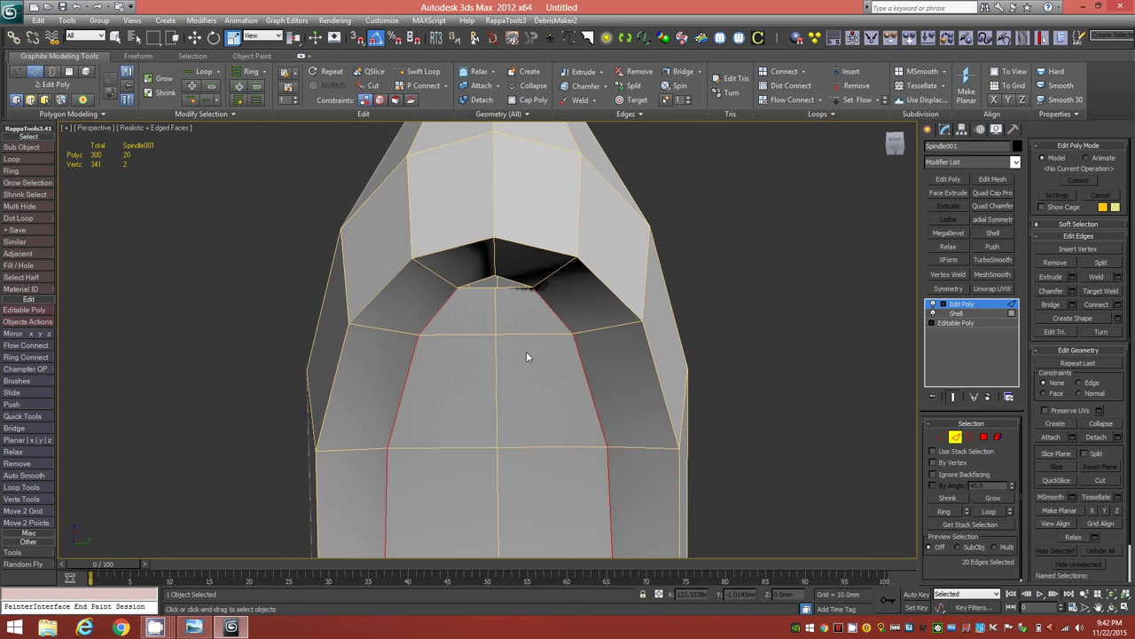
Step: Target weld the bridge's middle end vertex to the rim's tip vertex at both ends of the upright piece
{"action": "key", "text": "1"}
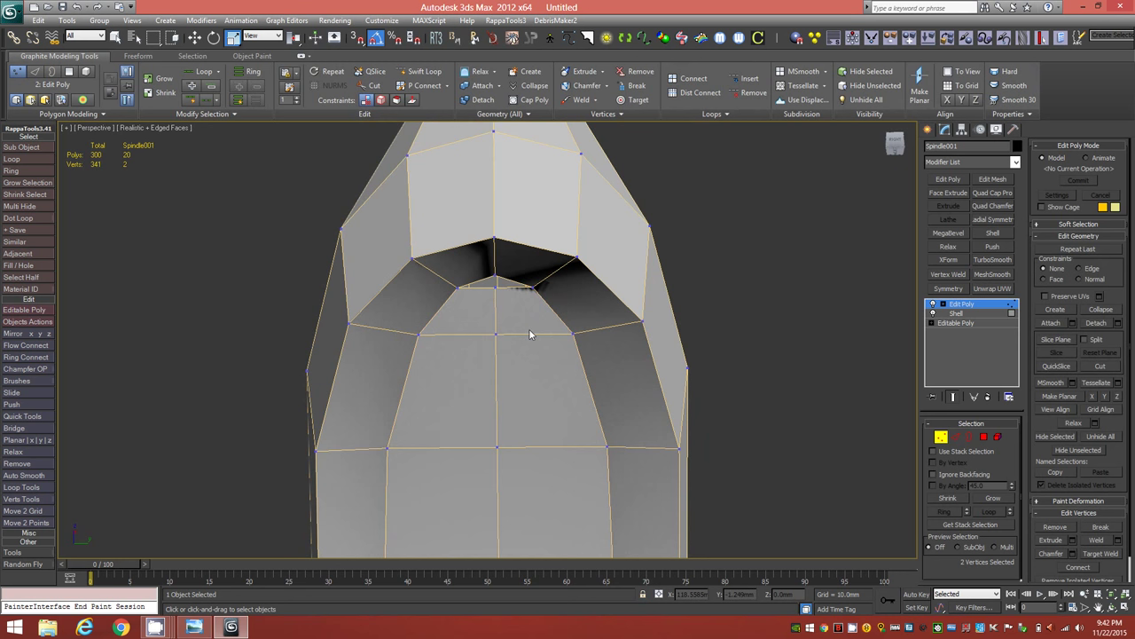
{"action": "left_click", "coordinate": [634, 101]}
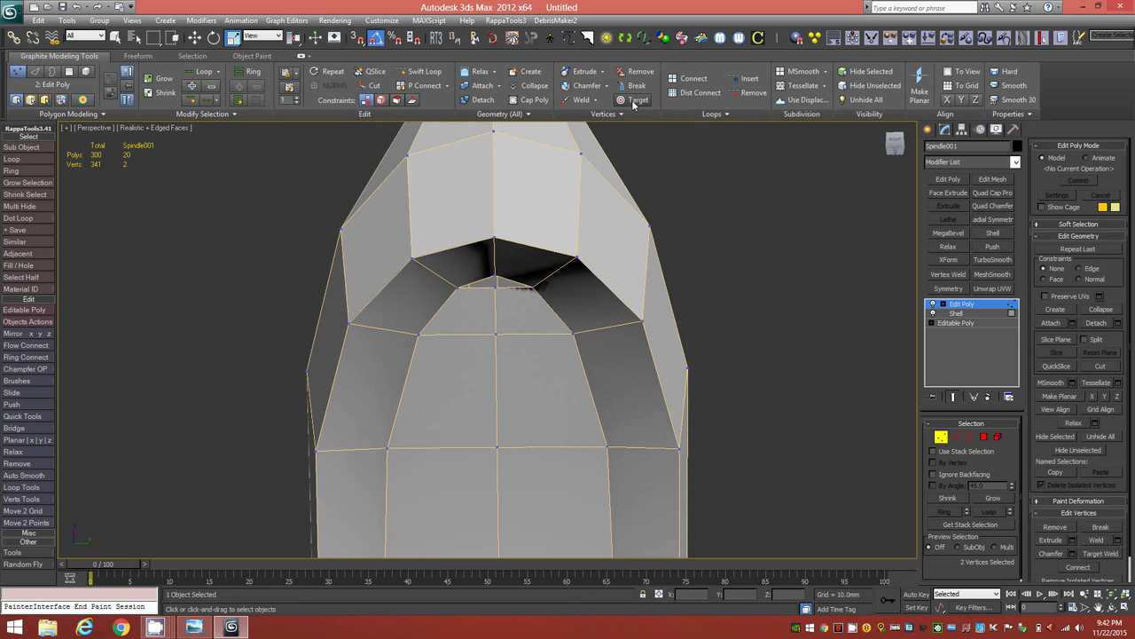
{"action": "left_click", "coordinate": [496, 280]}
{"action": "left_click", "coordinate": [495, 277]}
{"action": "middle_click_drag", "start_coordinate": [494, 289], "coordinate": [434, 436], "text": "alt"}
{"action": "scroll", "coordinate": [426, 417], "scroll_direction": "up", "scroll_amount": 5}
{"action": "middle_click_drag", "start_coordinate": [420, 397], "coordinate": [482, 431], "text": "alt"}
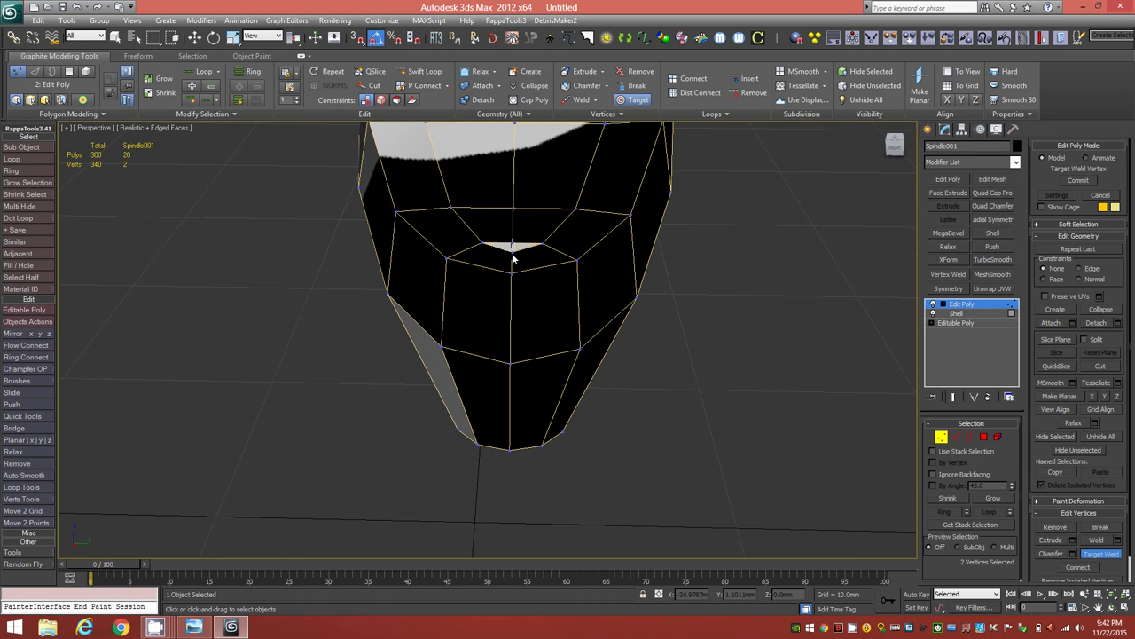
{"action": "middle_click_drag", "start_coordinate": [489, 319], "coordinate": [431, 404], "text": "alt"}
{"action": "middle_click_drag", "start_coordinate": [473, 324], "coordinate": [490, 377], "text": "alt"}
{"action": "middle_click_drag", "start_coordinate": [882, 424], "coordinate": [812, 345], "text": "alt"}
{"action": "middle_click_drag", "start_coordinate": [810, 436], "coordinate": [677, 424], "text": "alt"}
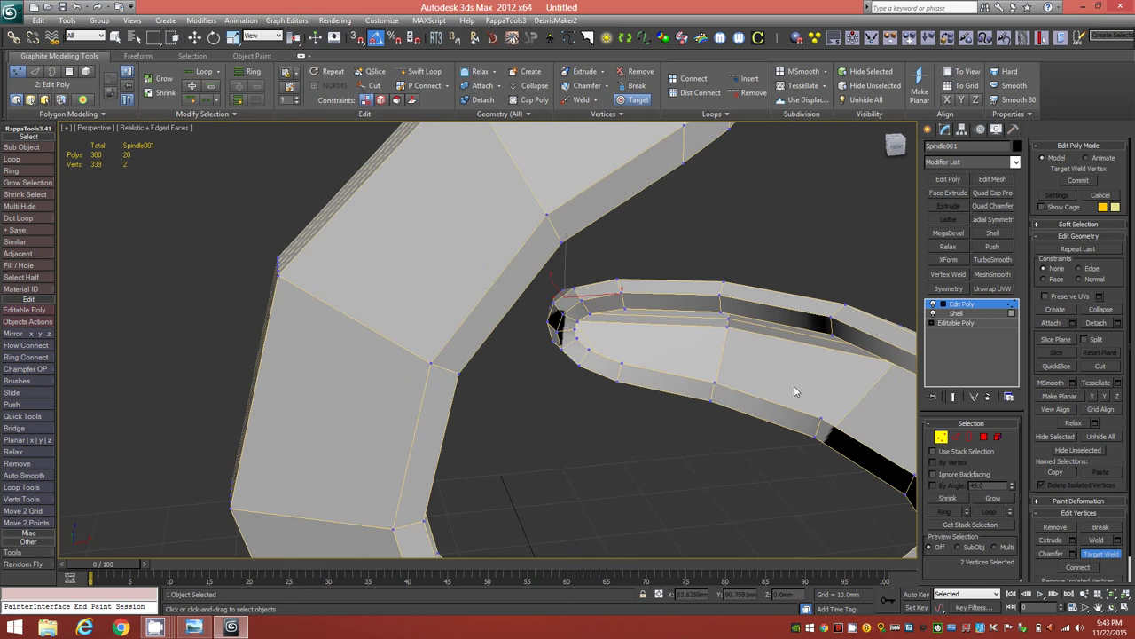
Step: Select the open inner edge loop of the horizontal rim piece and deselect the two edges at one tip
{"action": "middle_click_drag", "start_coordinate": [794, 391], "coordinate": [743, 385], "text": "alt"}
{"action": "left_click", "coordinate": [955, 437]}
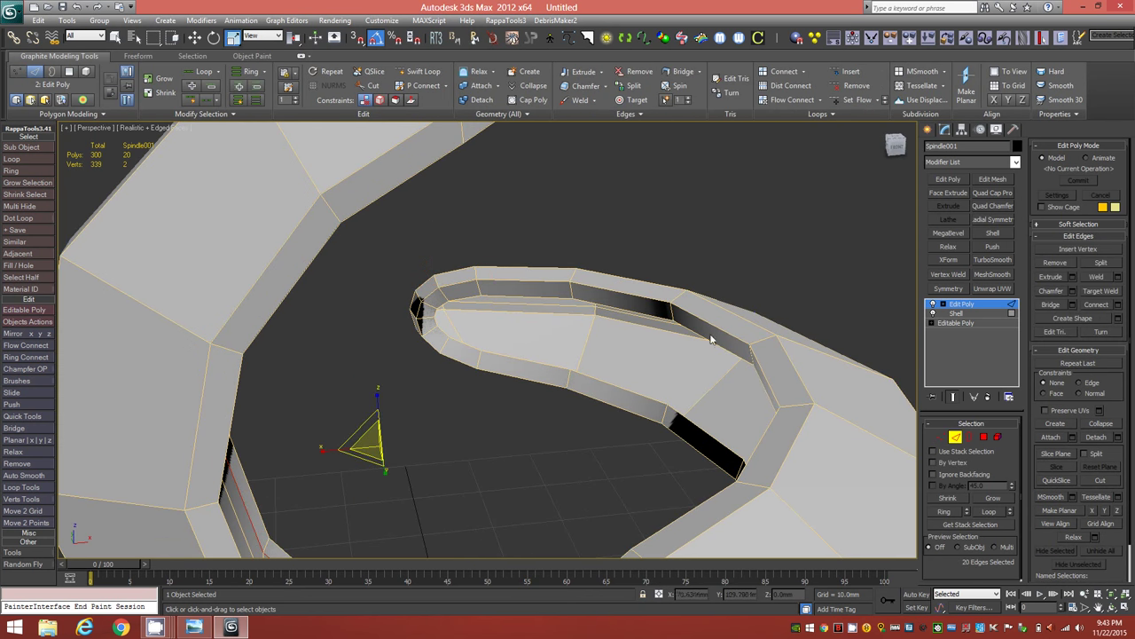
{"action": "left_click", "coordinate": [538, 298]}
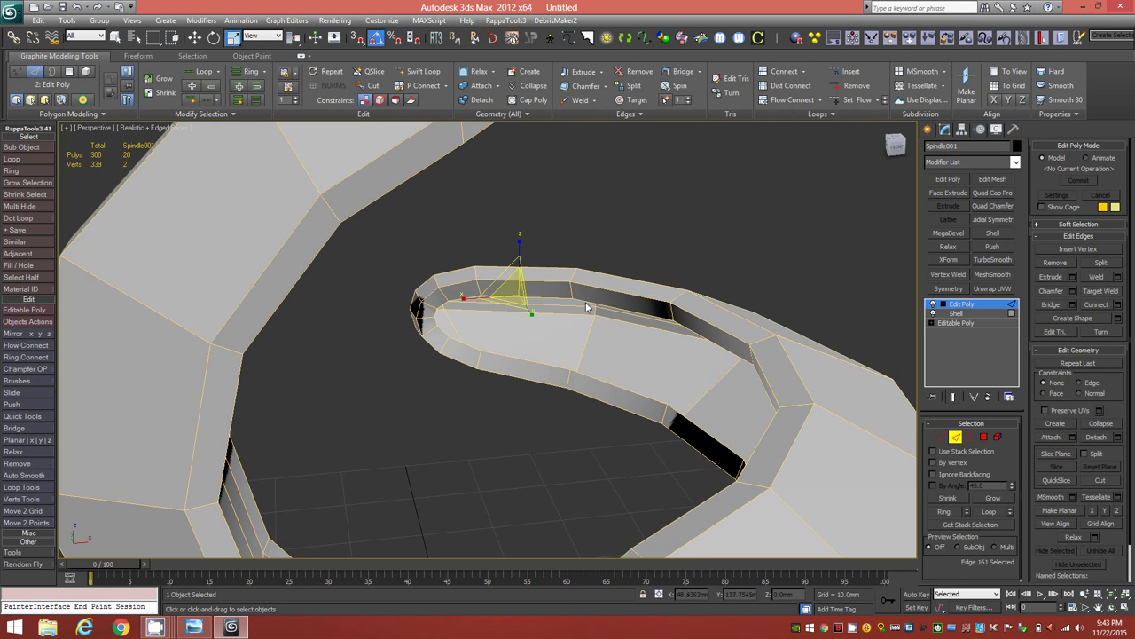
{"action": "left_click", "coordinate": [585, 308]}
{"action": "double_click", "coordinate": [538, 299]}
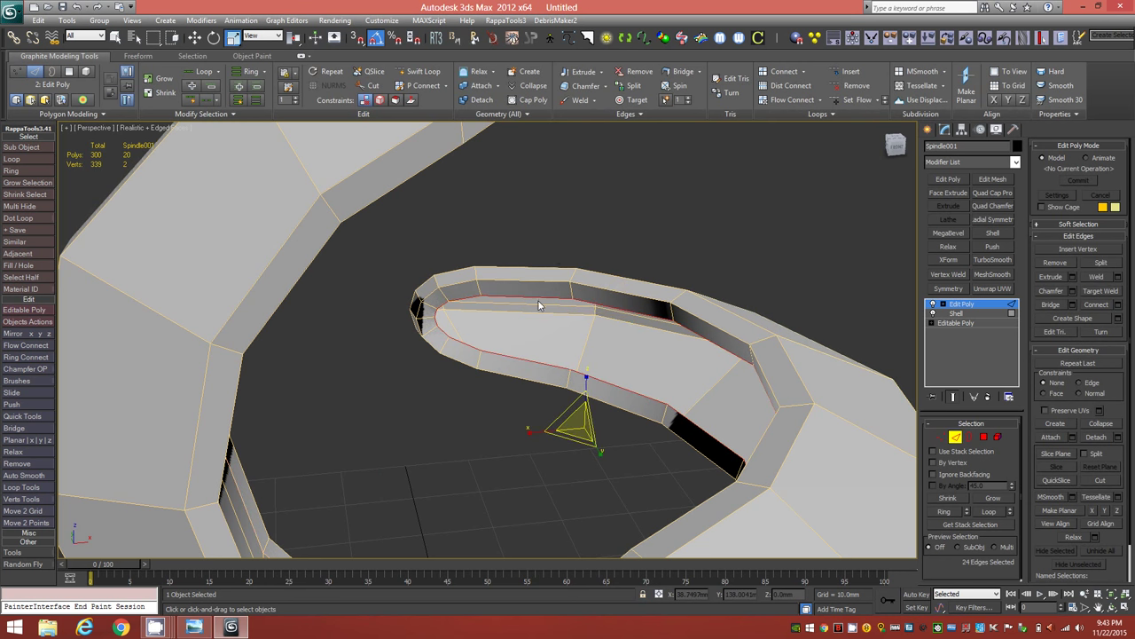
{"action": "left_click", "coordinate": [438, 326], "text": "alt"}
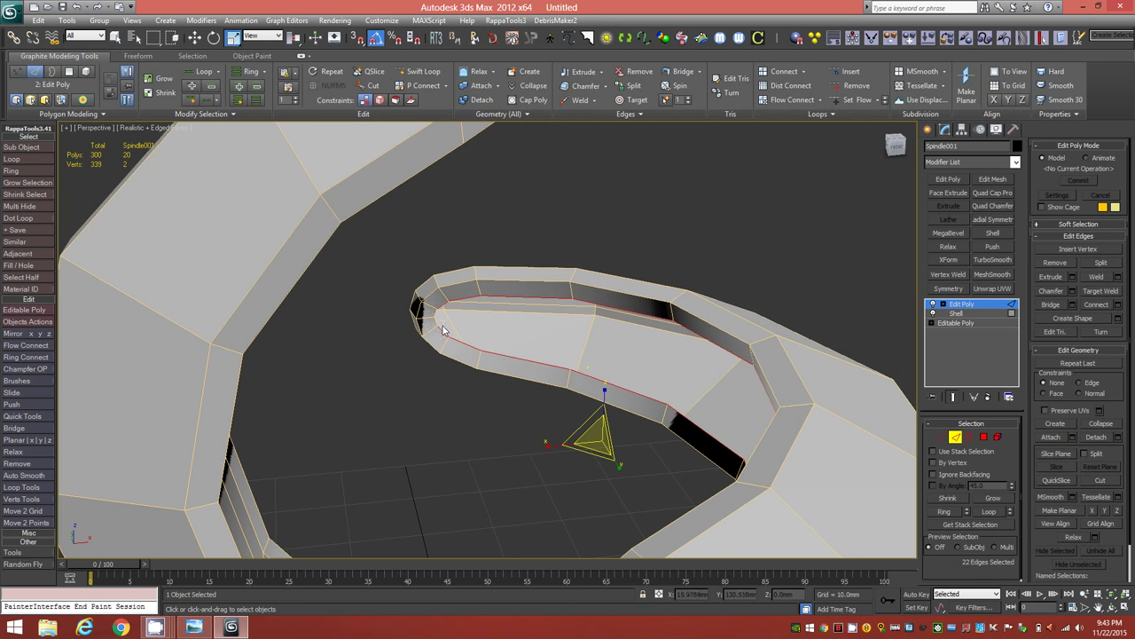
Step: Deselect the two edges at the horizontal rim's opposite tip and bridge the remaining edge rows with two segments
{"action": "scroll", "coordinate": [603, 354], "scroll_direction": "up", "scroll_amount": 2}
{"action": "middle_click_drag", "start_coordinate": [618, 349], "coordinate": [705, 393], "text": "alt"}
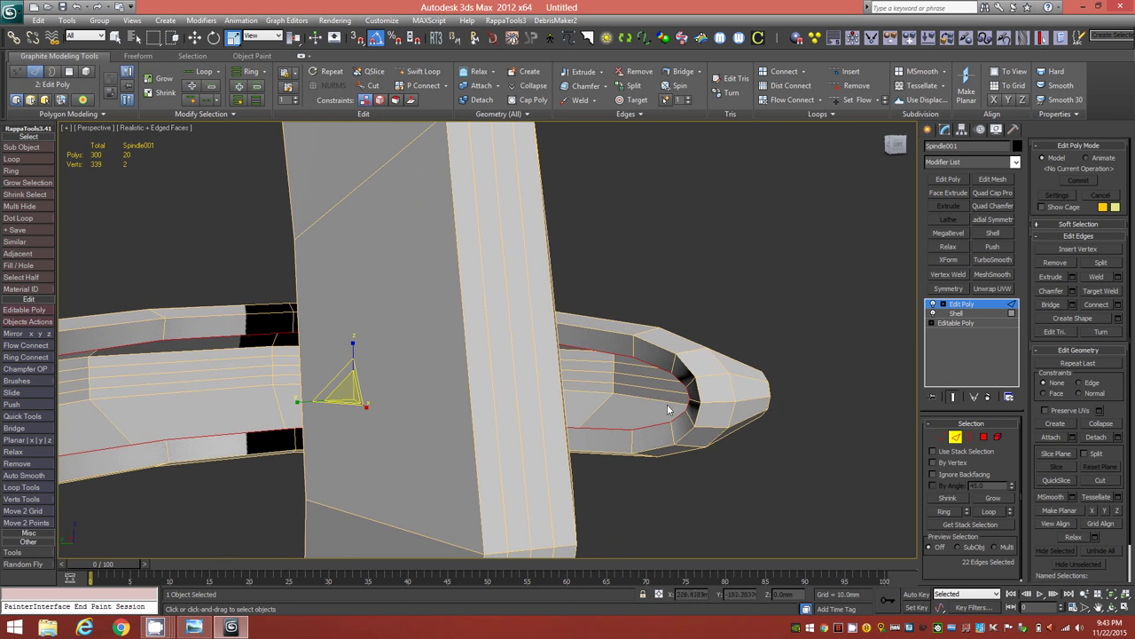
{"action": "left_click", "coordinate": [691, 397], "text": "alt"}
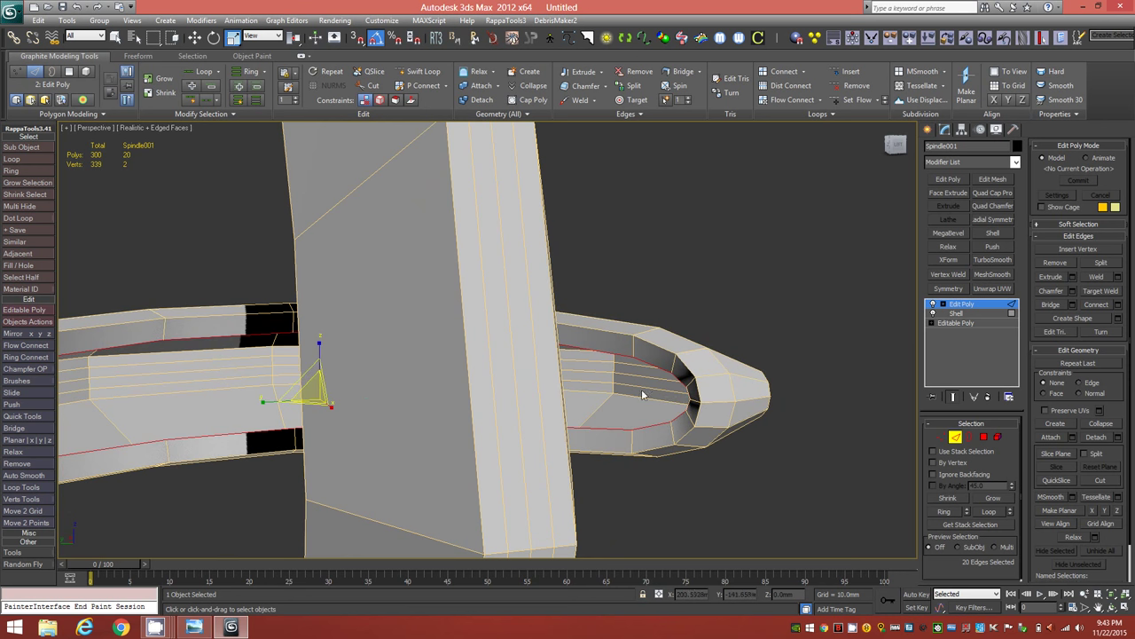
{"action": "left_click", "coordinate": [679, 72]}
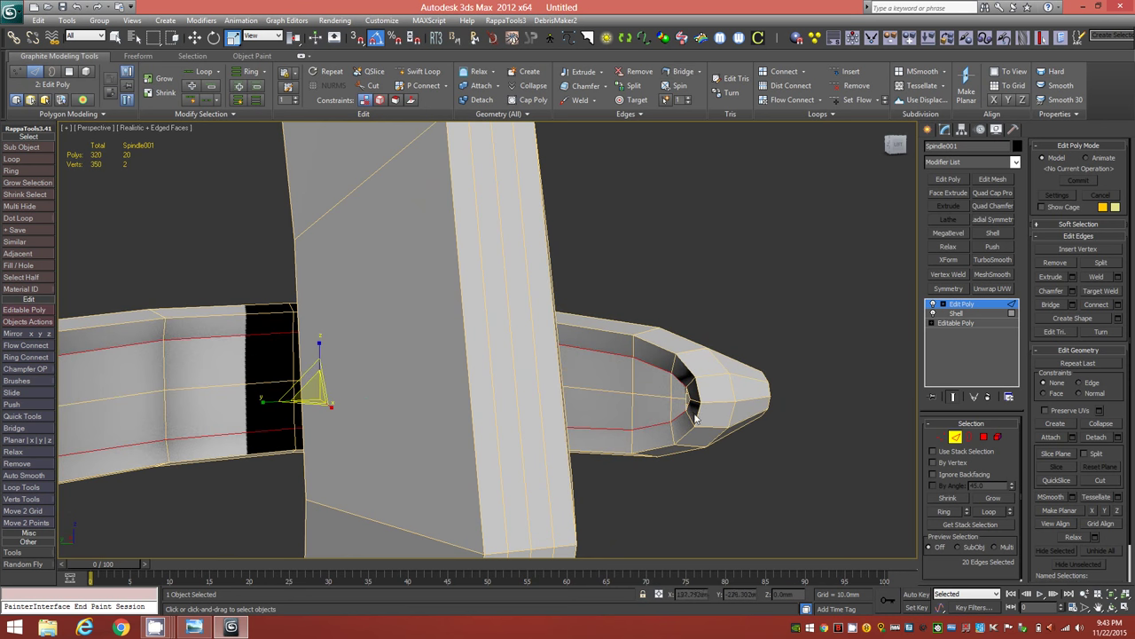
Step: Target weld the bridge's middle end vertex to the rim's tip vertex at one end of the horizontal rim piece
{"action": "middle_click_drag", "start_coordinate": [652, 421], "coordinate": [695, 425], "text": "alt"}
{"action": "key", "text": "1"}
{"action": "mouse_move", "coordinate": [809, 408]}
{"action": "middle_mouse_down", "text": "alt"}
{"action": "mouse_move", "coordinate": [786, 407]}
{"action": "mouse_move", "coordinate": [801, 398]}
{"action": "middle_mouse_up", "text": "alt"}
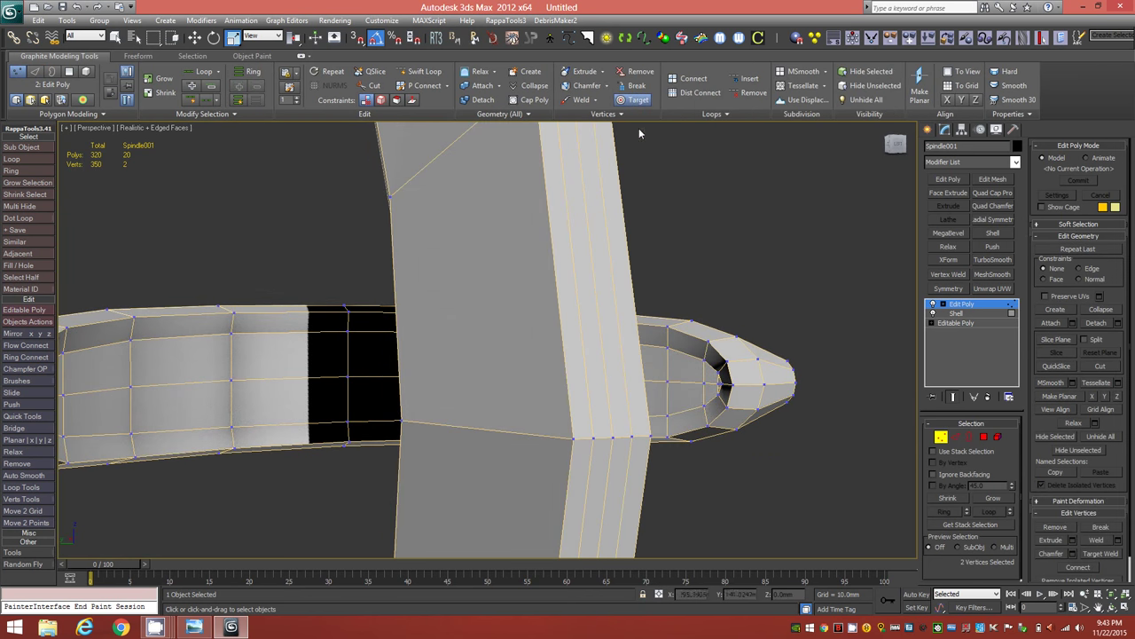
{"action": "scroll", "coordinate": [707, 386], "scroll_direction": "up", "scroll_amount": 10}
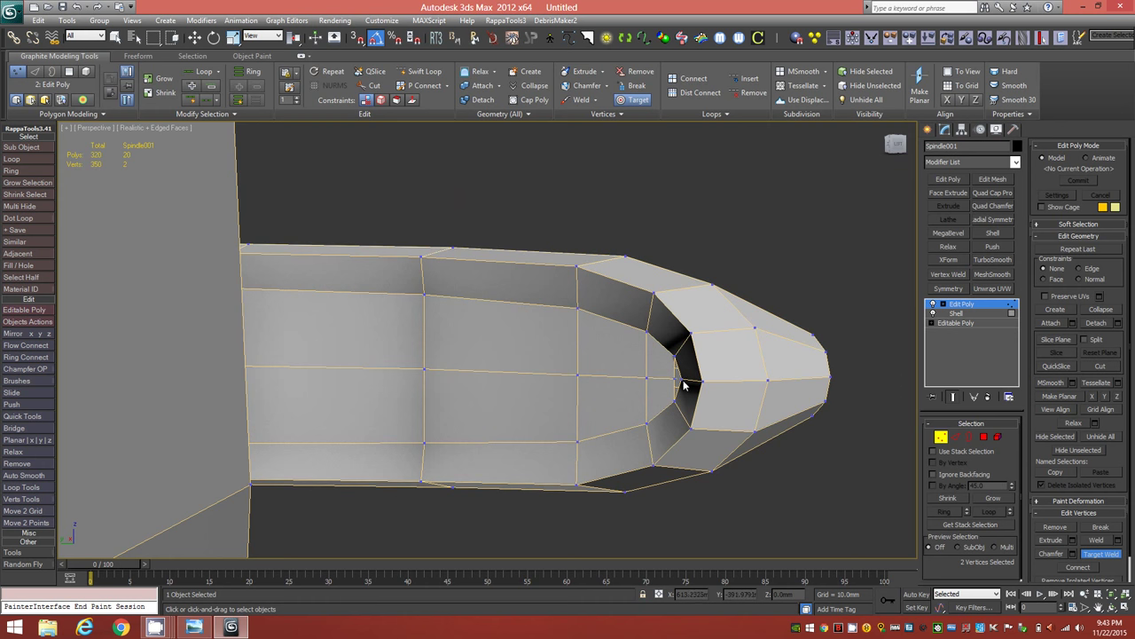
{"action": "left_click", "coordinate": [681, 384]}
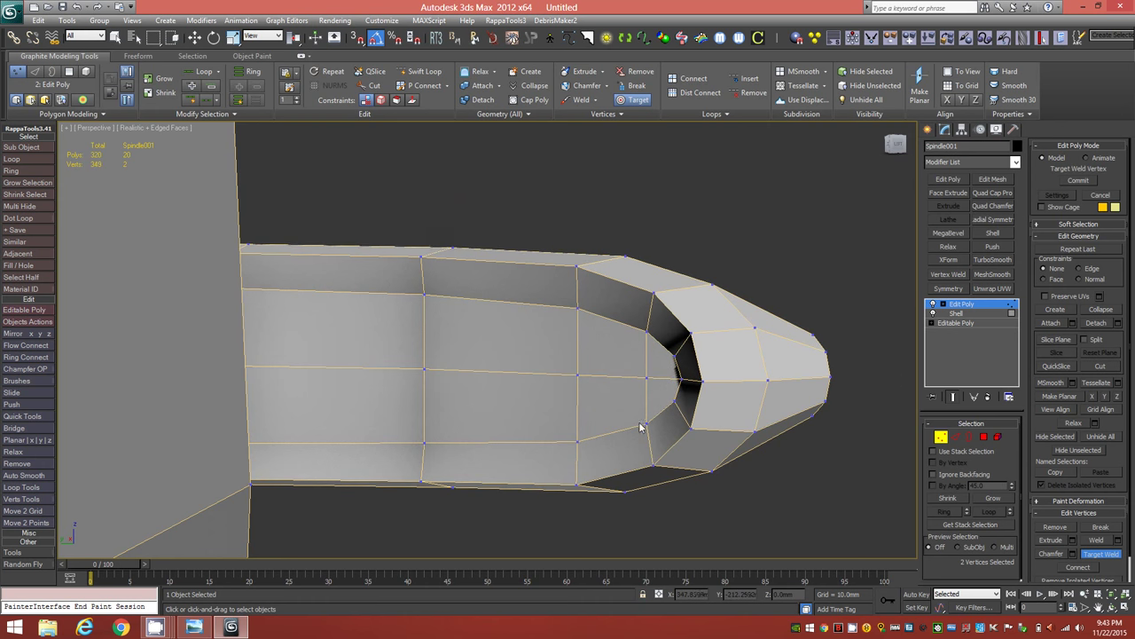
{"action": "left_click", "coordinate": [424, 366]}
Step: Target weld the matching middle vertex to the tip vertex at the horizontal rim's opposite end, and leave Target Weld
{"action": "scroll", "coordinate": [533, 363], "scroll_direction": "down", "scroll_amount": 3}
{"action": "middle_click_drag", "start_coordinate": [534, 363], "coordinate": [575, 334], "text": "alt"}
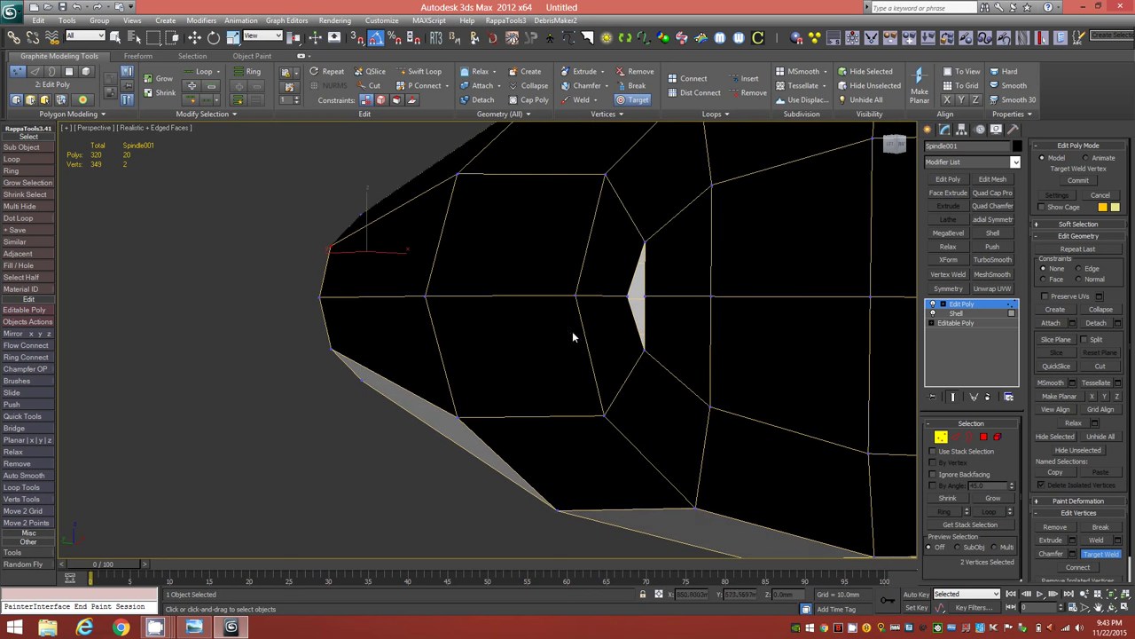
{"action": "left_click", "coordinate": [628, 298]}
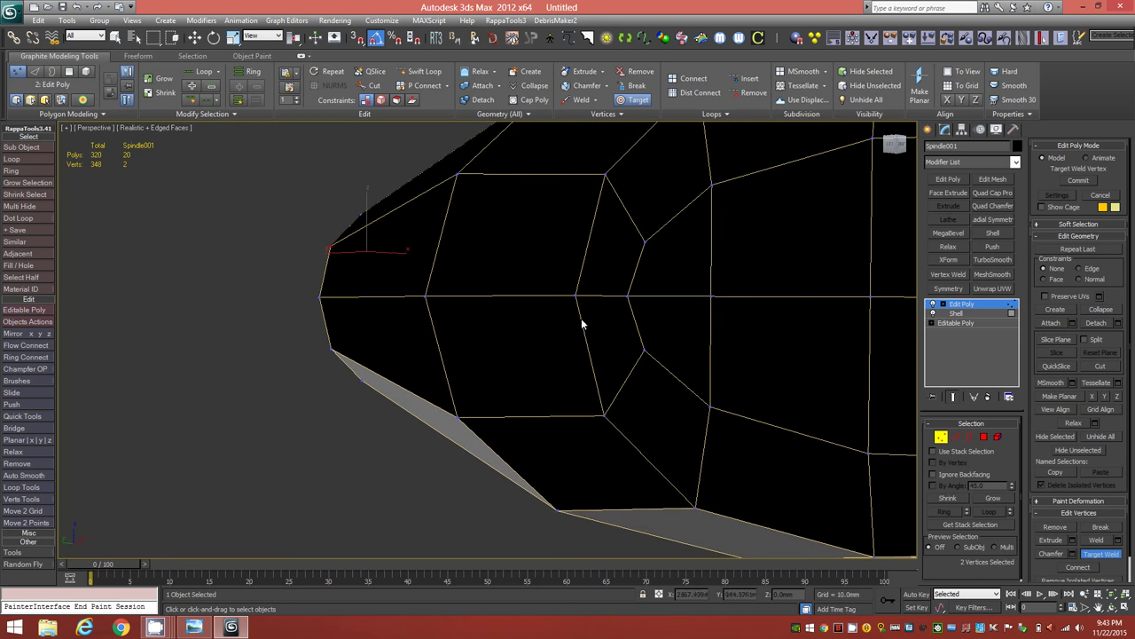
{"action": "scroll", "coordinate": [594, 332], "scroll_direction": "down", "scroll_amount": 6}
{"action": "middle_click_drag", "start_coordinate": [604, 359], "coordinate": [636, 345], "text": "alt"}
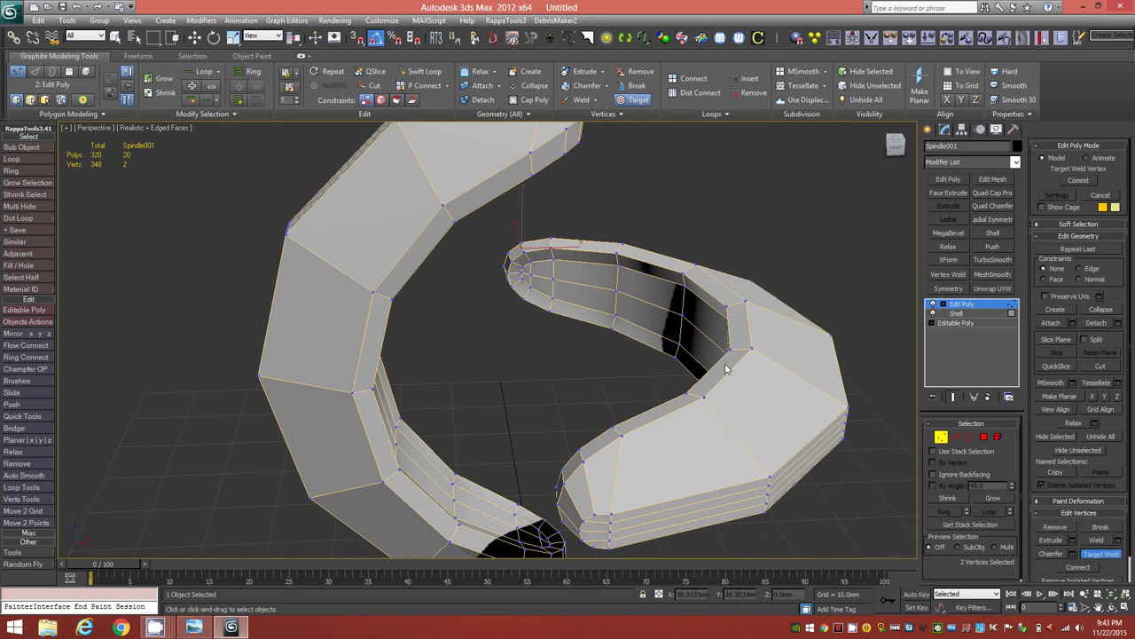
{"action": "left_click", "coordinate": [1091, 557]}
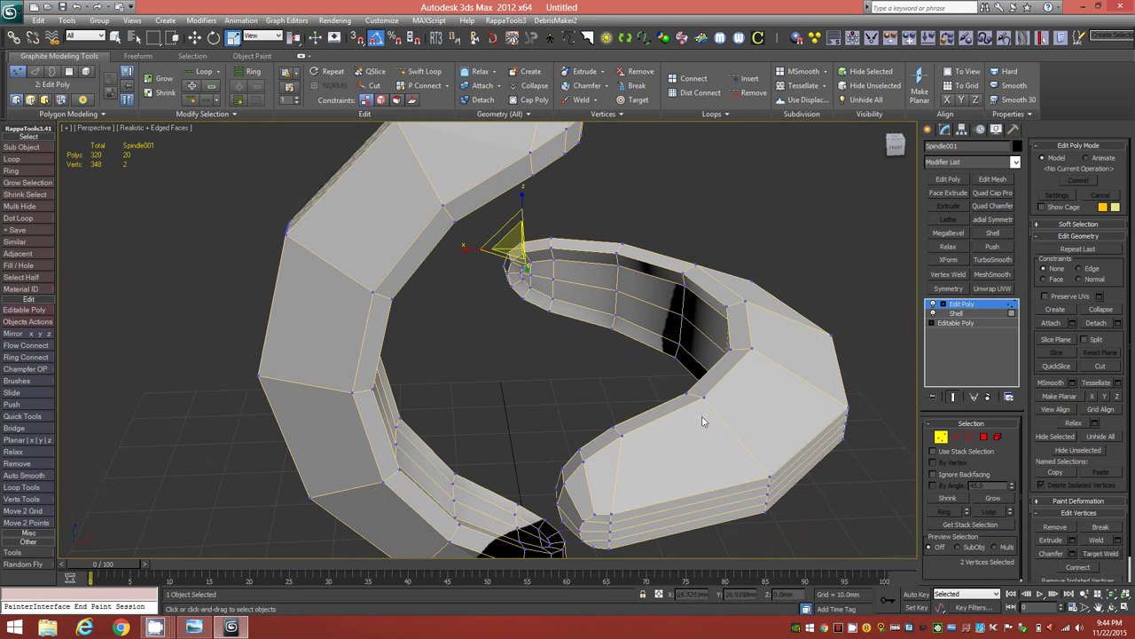
Step: Select the polygon loops bordering the inner sides of both the upright and the horizontal rim pieces
{"action": "middle_click_drag", "start_coordinate": [590, 387], "coordinate": [418, 350], "text": "alt"}
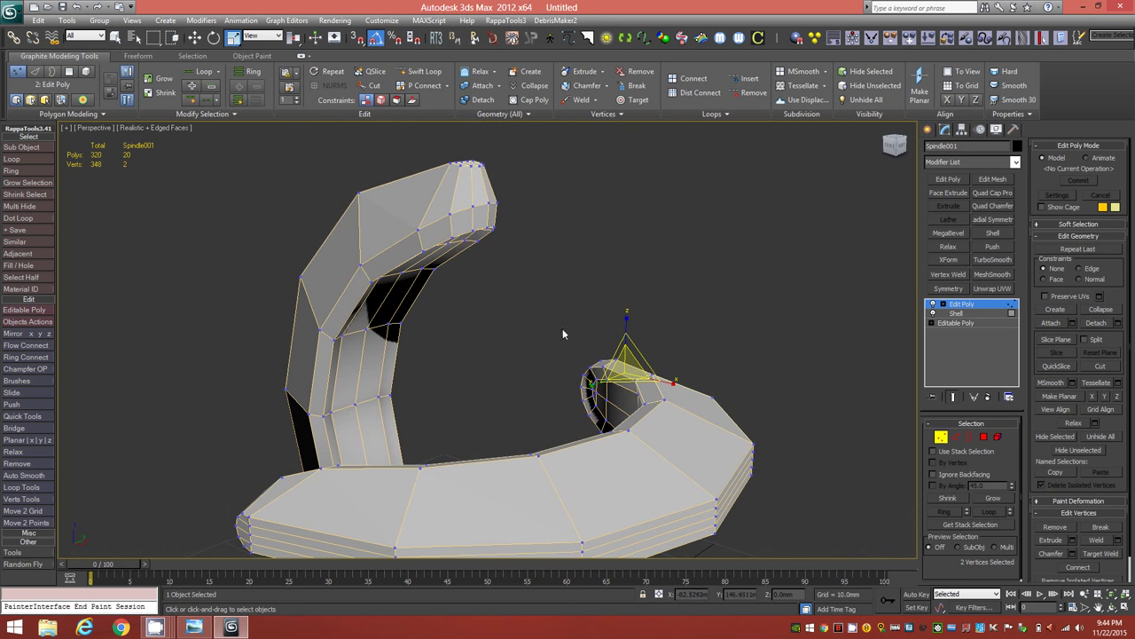
{"action": "left_click", "coordinate": [984, 436]}
{"action": "middle_click_drag", "start_coordinate": [324, 356], "coordinate": [359, 358], "text": "alt"}
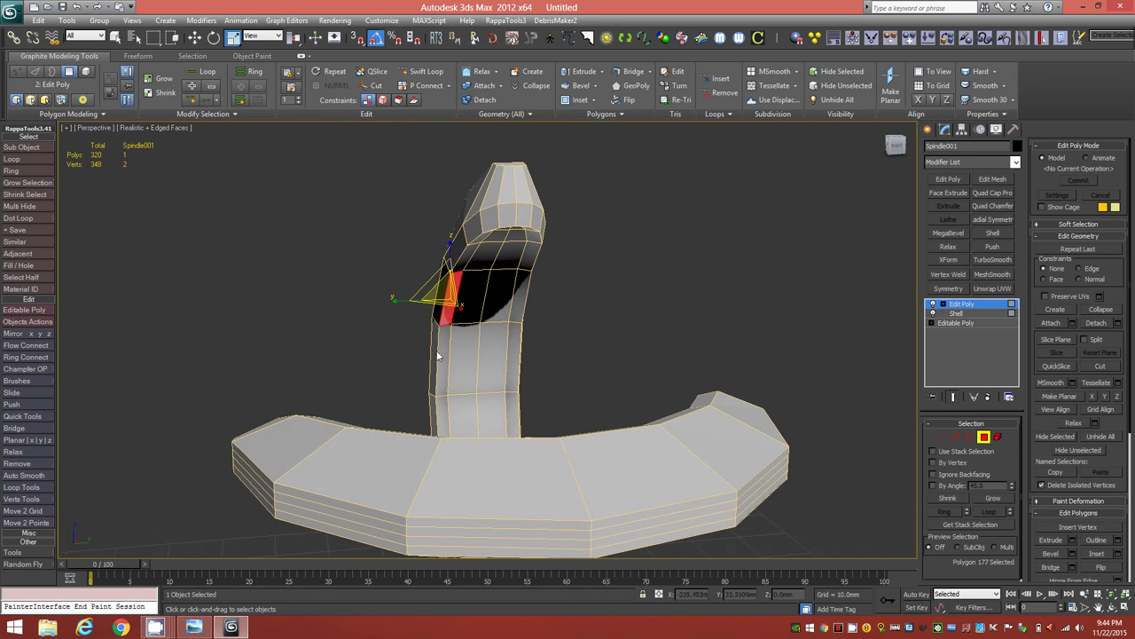
{"action": "key", "text": "shift+e"}
{"action": "key", "text": "ctrl+z"}
{"action": "middle_click_drag", "start_coordinate": [509, 296], "coordinate": [604, 303], "text": "alt"}
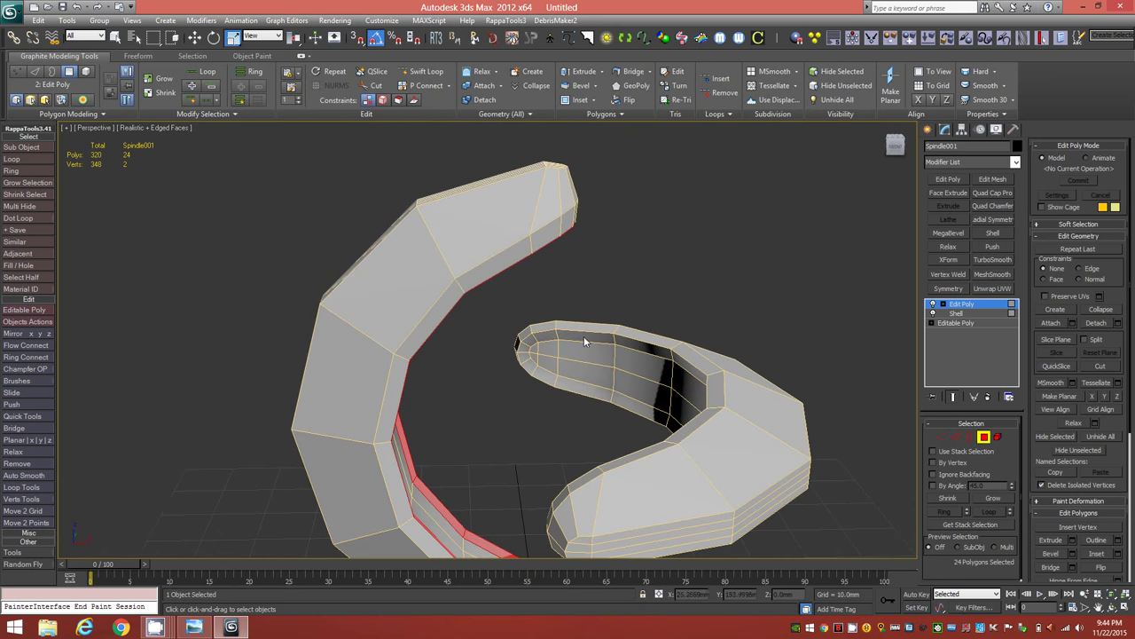
{"action": "left_click", "coordinate": [586, 337], "text": "ctrl"}
{"action": "key", "text": "shift+e"}
{"action": "key", "text": "ctrl+z"}
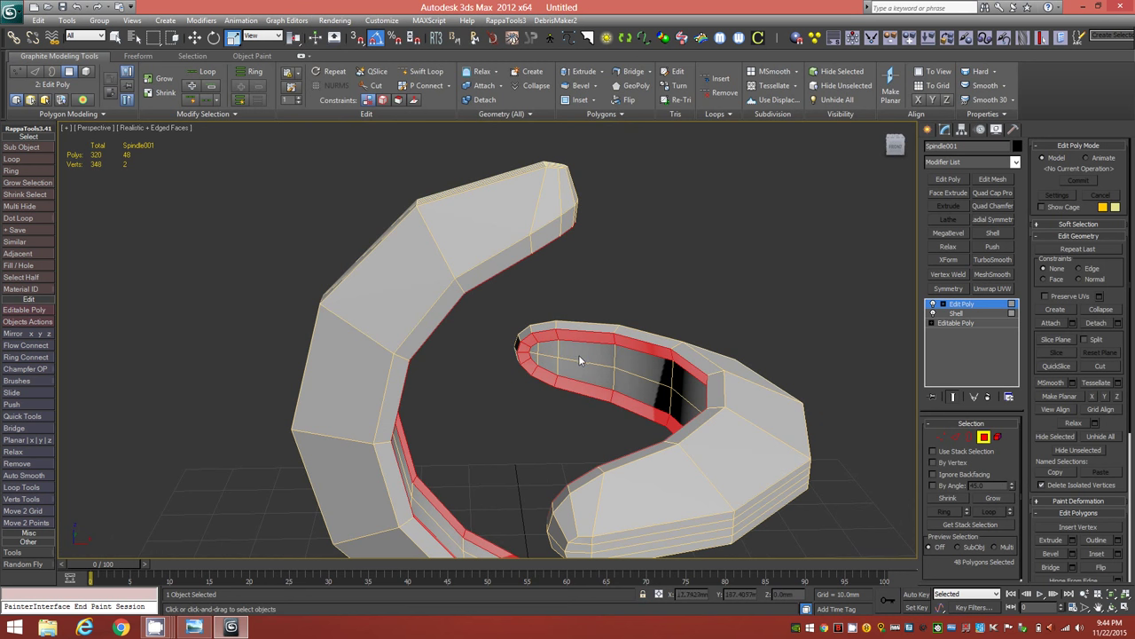
Step: Extrude the selected border polygon loops of both rim pieces by 1.0 mm
{"action": "left_click", "coordinate": [581, 77], "text": "shift"}
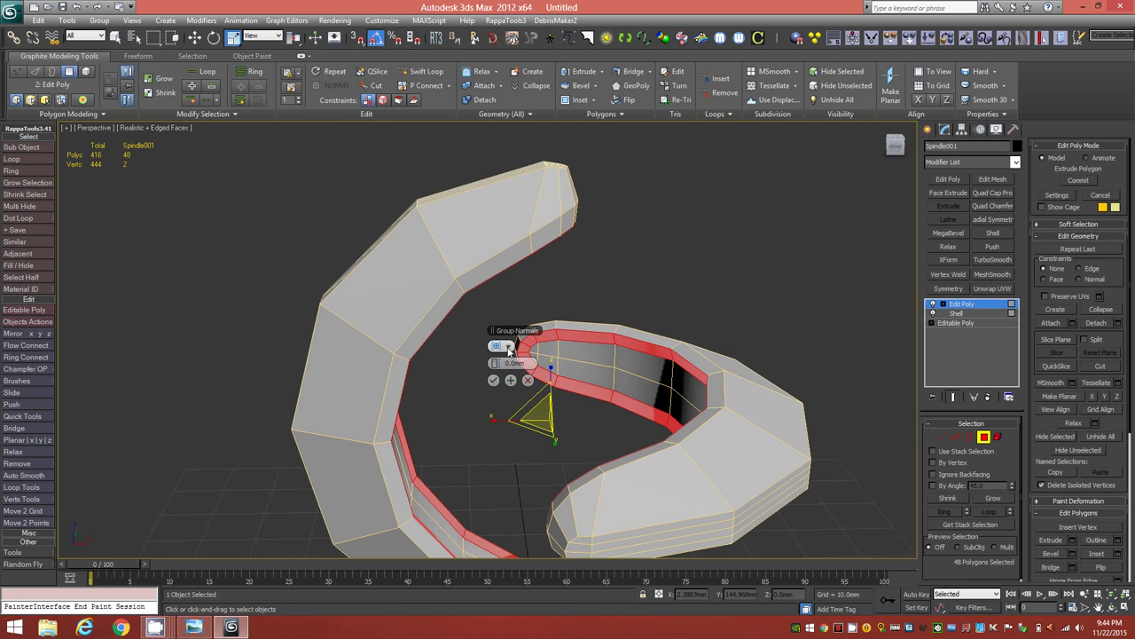
{"action": "left_click", "coordinate": [509, 351]}
{"action": "left_click", "coordinate": [528, 379]}
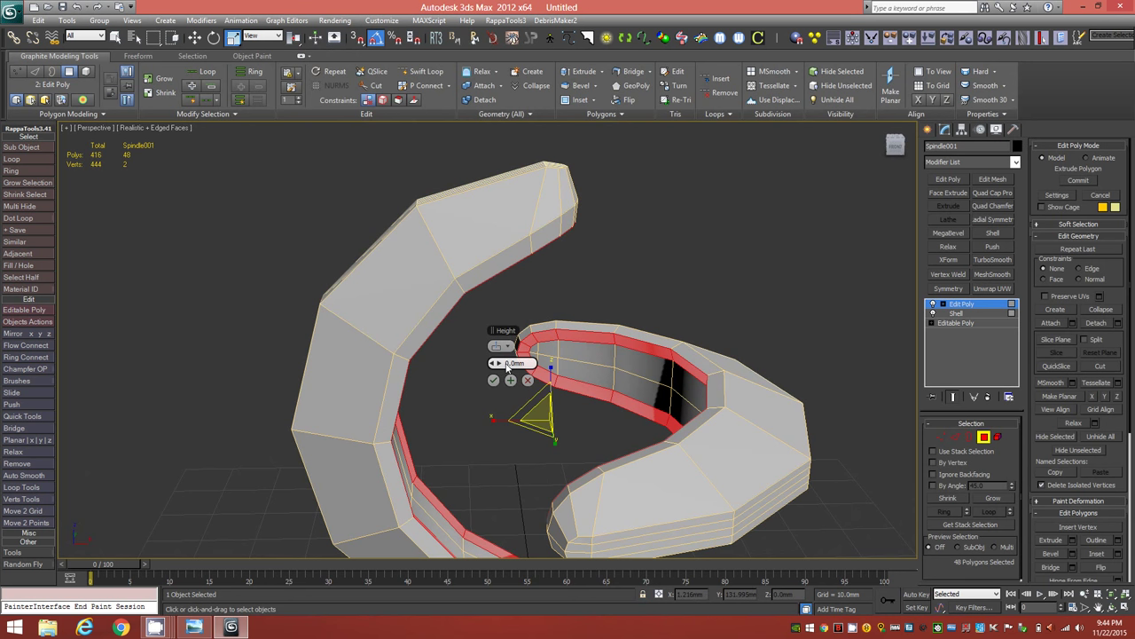
{"action": "left_click", "coordinate": [509, 364]}
{"action": "type", "text": "1.0"}
{"action": "key", "text": "Return"}
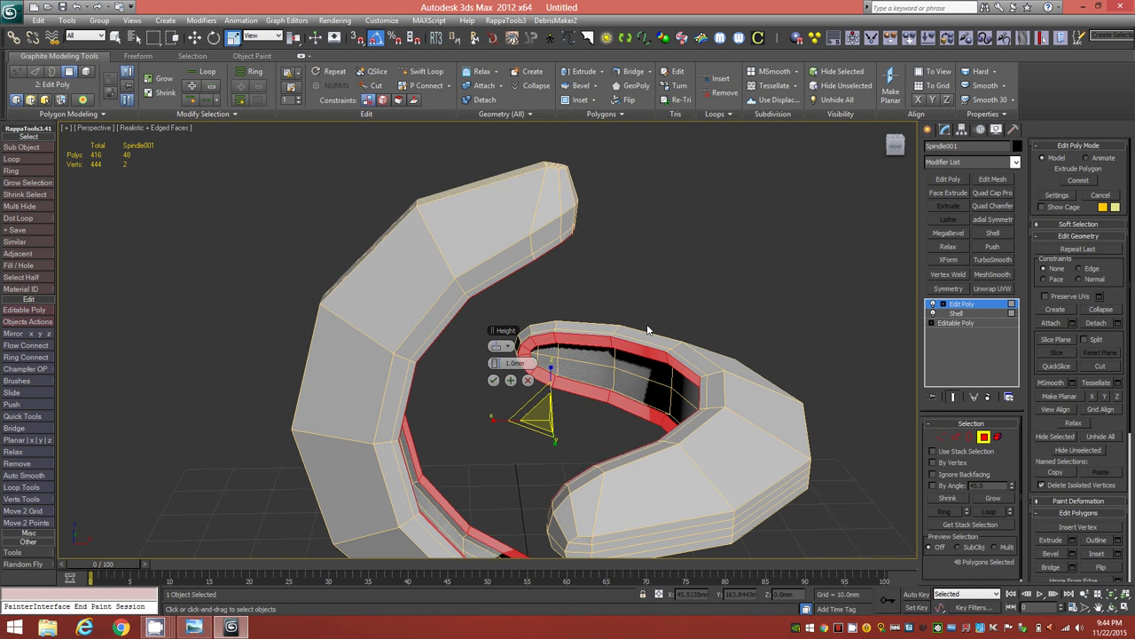
{"action": "left_click", "coordinate": [494, 381]}
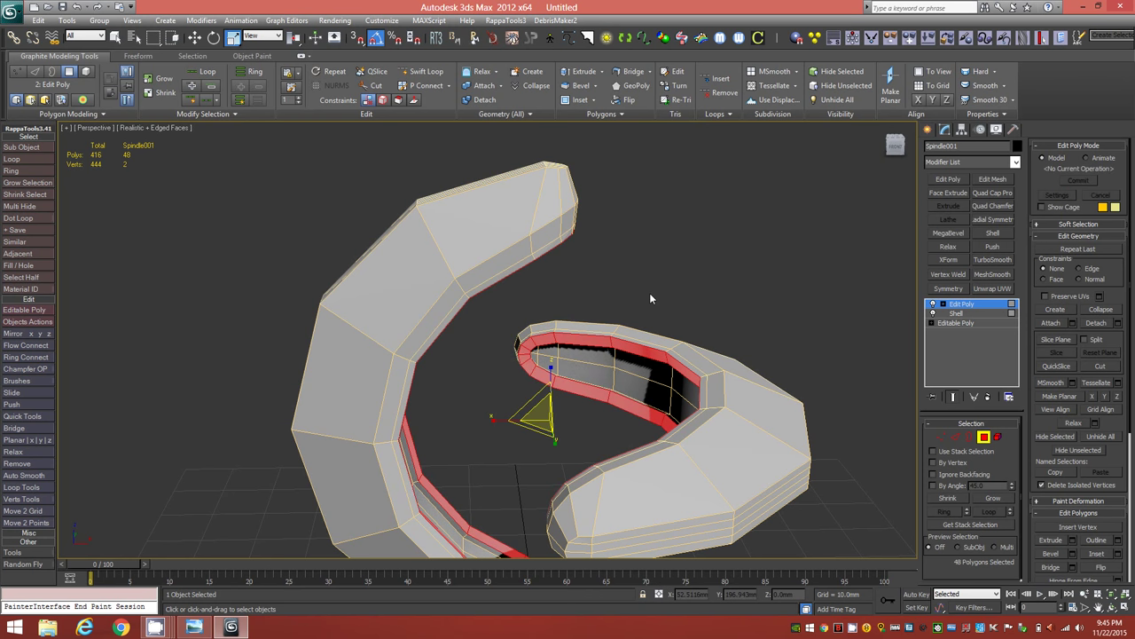
Step: Leave polygon editing on the rim object and unhide all hidden objects
{"action": "mouse_move", "coordinate": [604, 347]}
{"action": "middle_mouse_down", "text": "alt"}
{"action": "mouse_move", "coordinate": [535, 357]}
{"action": "mouse_move", "coordinate": [602, 295]}
{"action": "mouse_move", "coordinate": [622, 308]}
{"action": "mouse_move", "coordinate": [632, 341]}
{"action": "mouse_move", "coordinate": [585, 347]}
{"action": "mouse_move", "coordinate": [603, 353]}
{"action": "middle_mouse_up", "text": "alt"}
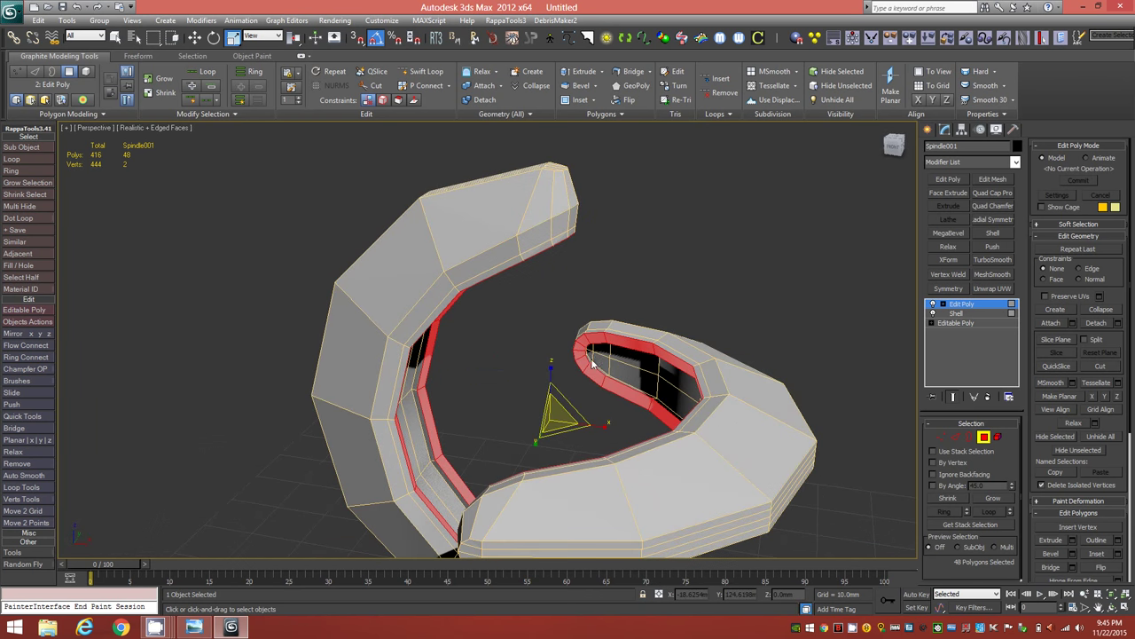
{"action": "left_click", "coordinate": [984, 437]}
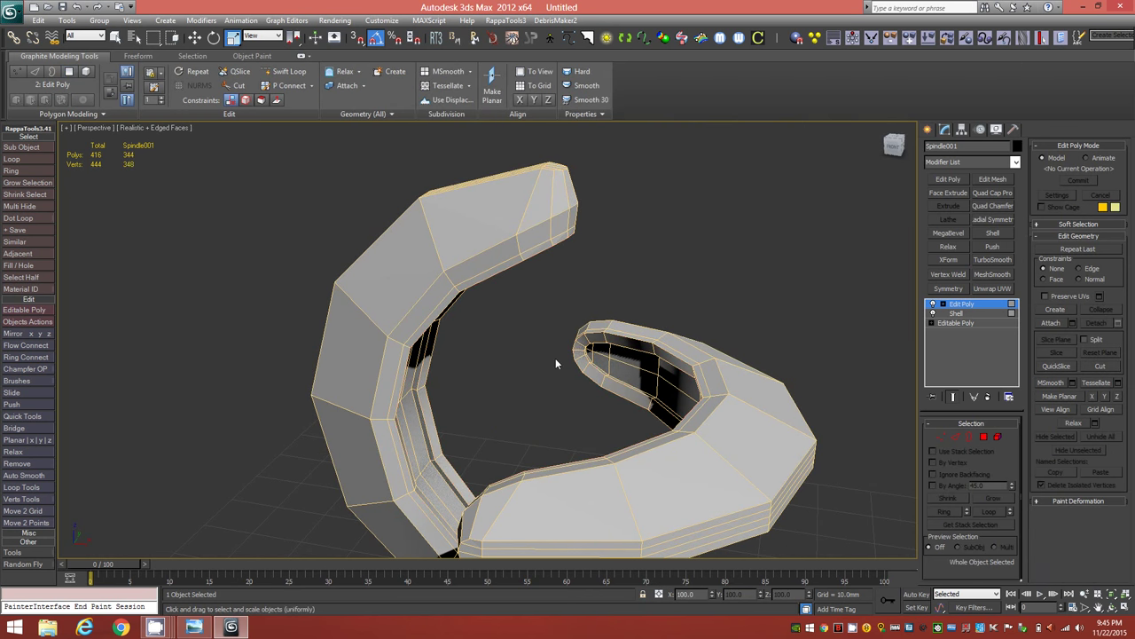
{"action": "right_click", "coordinate": [528, 300]}
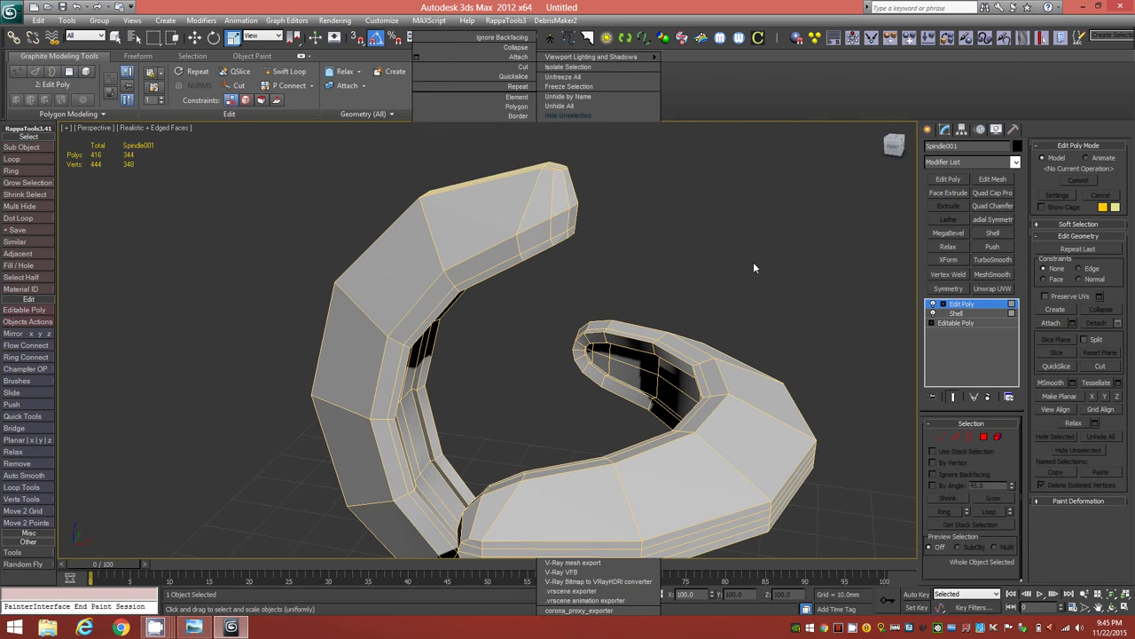
{"action": "right_click", "coordinate": [753, 164]}
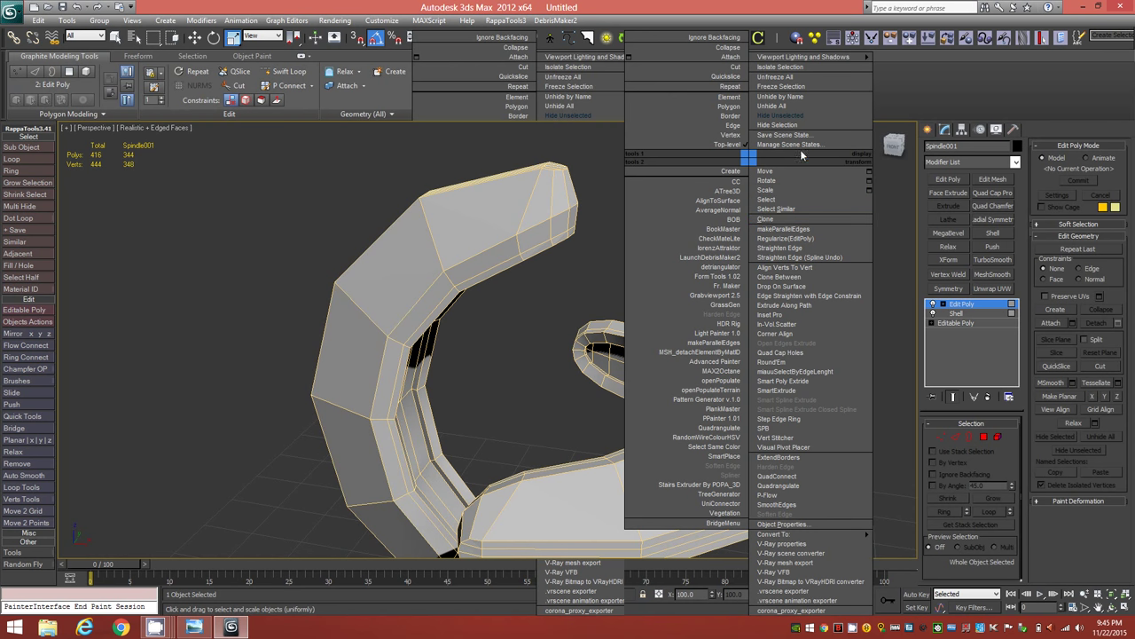
{"action": "left_click", "coordinate": [806, 106]}
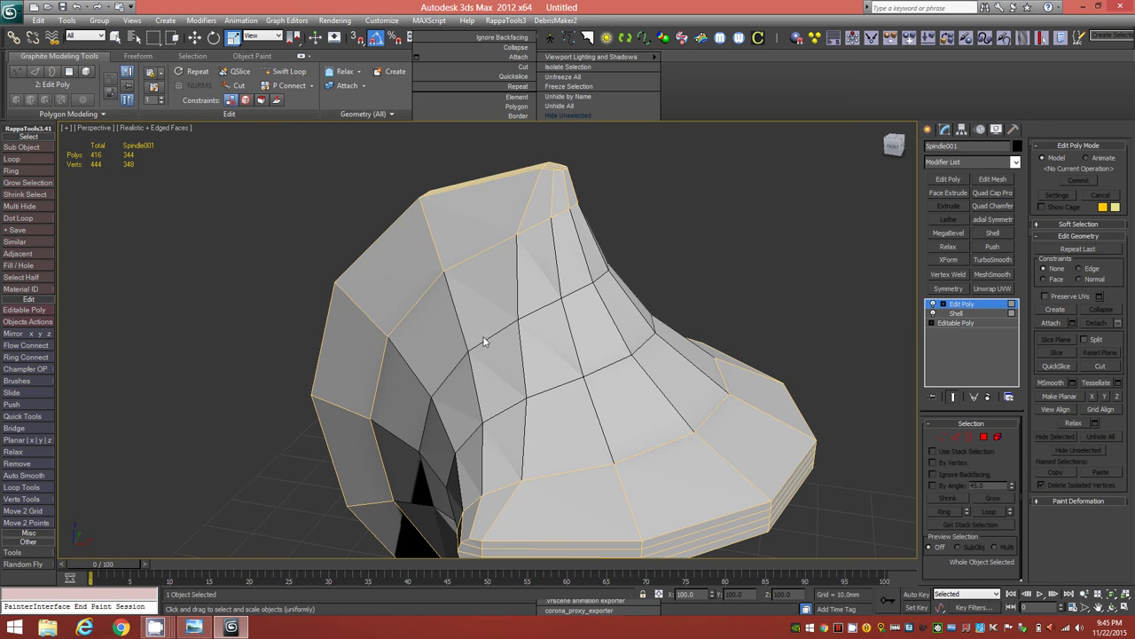
Step: Select the centre mesh as a whole element and scale it down uniformly so it sits inside the rim pieces with a gap
{"action": "mouse_move", "coordinate": [589, 353]}
{"action": "middle_mouse_down", "text": "alt"}
{"action": "mouse_move", "coordinate": [609, 266]}
{"action": "mouse_move", "coordinate": [636, 332]}
{"action": "mouse_move", "coordinate": [597, 332]}
{"action": "mouse_move", "coordinate": [580, 353]}
{"action": "middle_mouse_up", "text": "alt"}
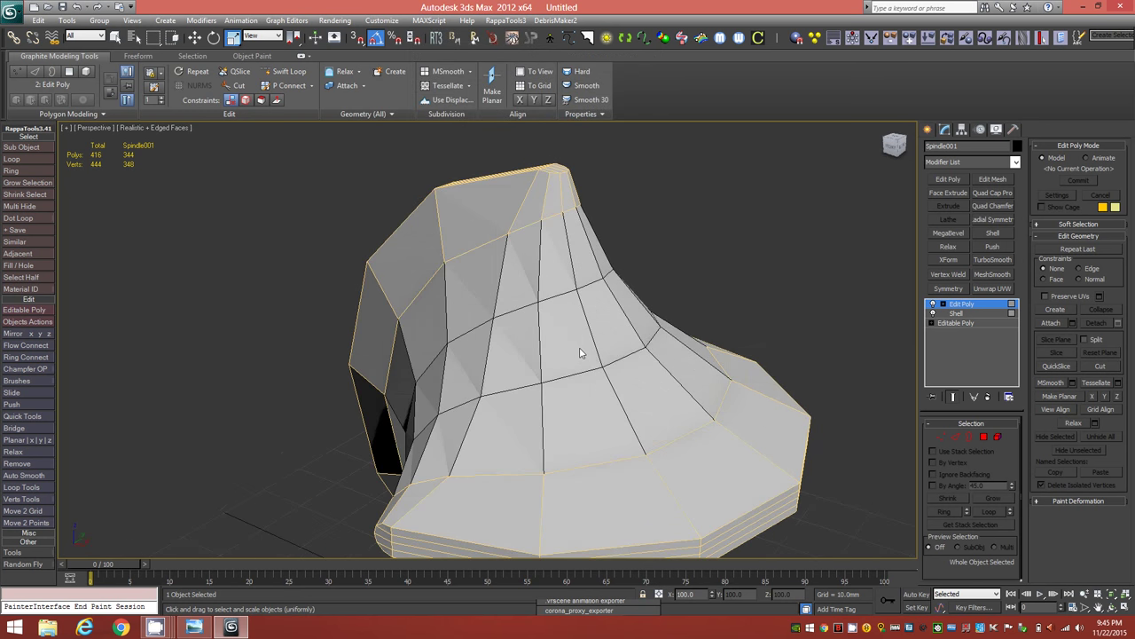
{"action": "left_click", "coordinate": [546, 353]}
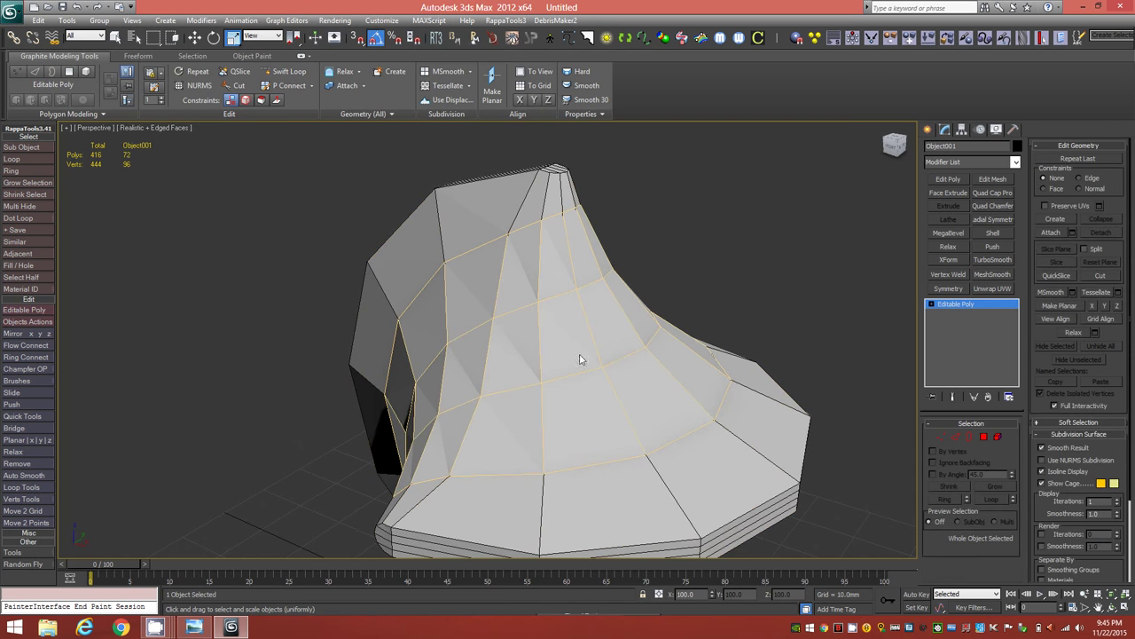
{"action": "middle_click_drag", "start_coordinate": [565, 375], "coordinate": [502, 419], "text": "alt"}
{"action": "left_click", "coordinate": [997, 437]}
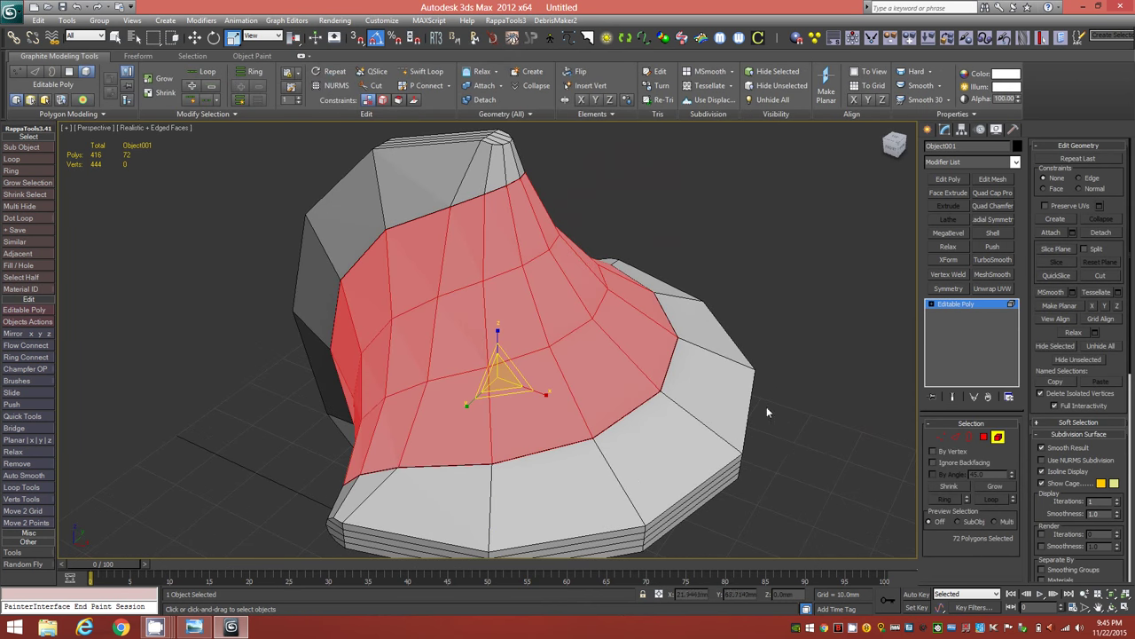
{"action": "middle_click_drag", "start_coordinate": [639, 398], "coordinate": [595, 390], "text": "alt"}
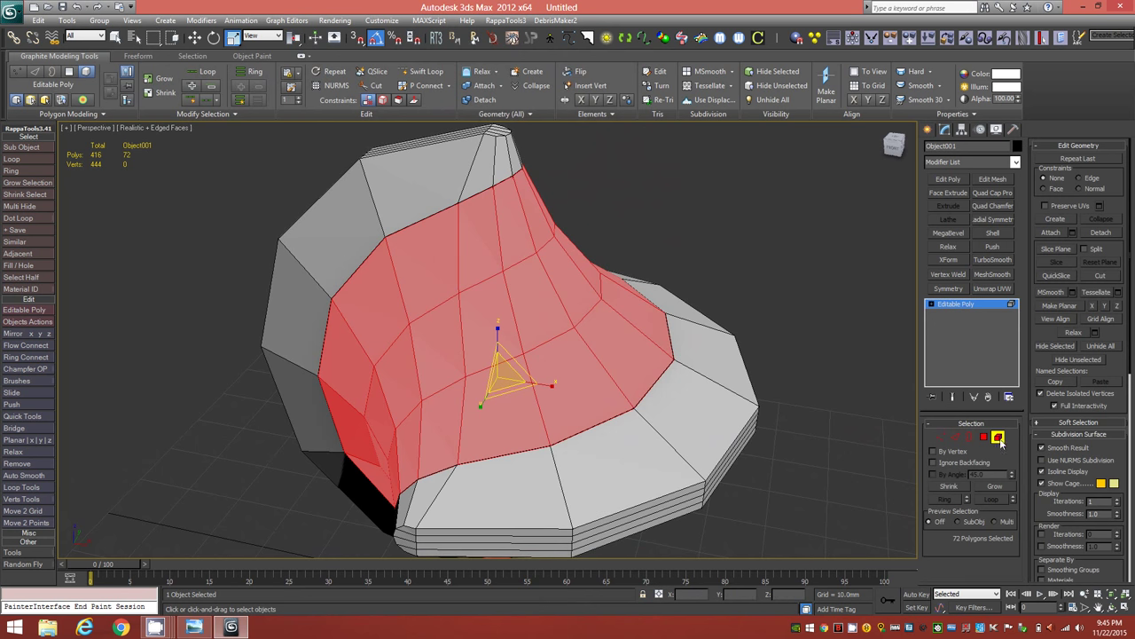
{"action": "middle_click_drag", "start_coordinate": [540, 324], "coordinate": [563, 310], "text": "alt"}
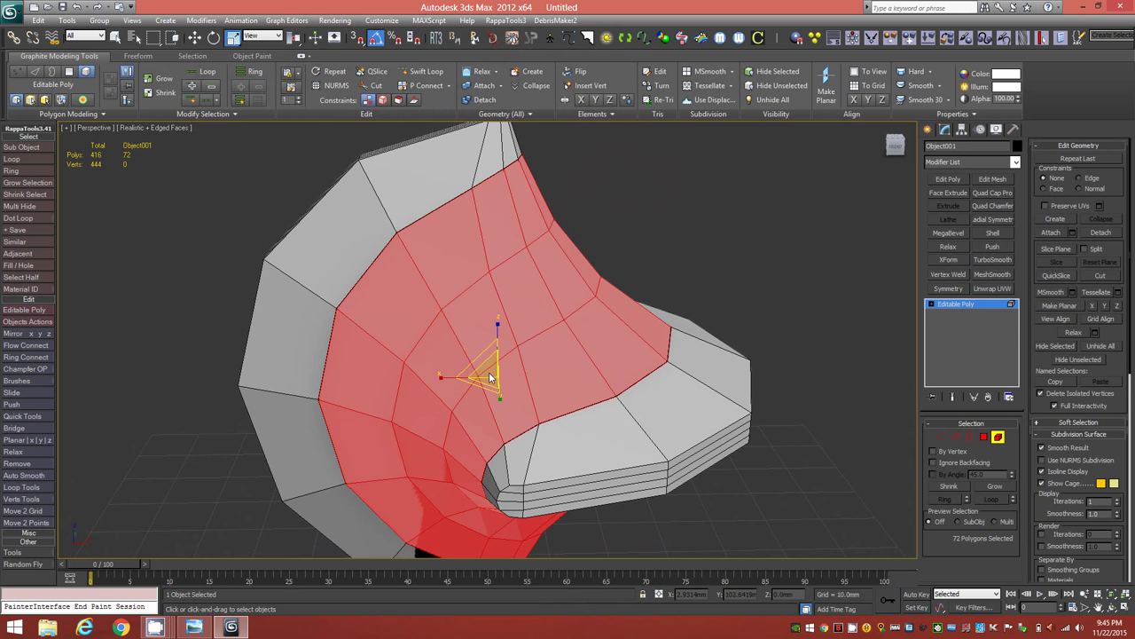
{"action": "left_click_drag", "start_coordinate": [488, 378], "coordinate": [494, 393]}
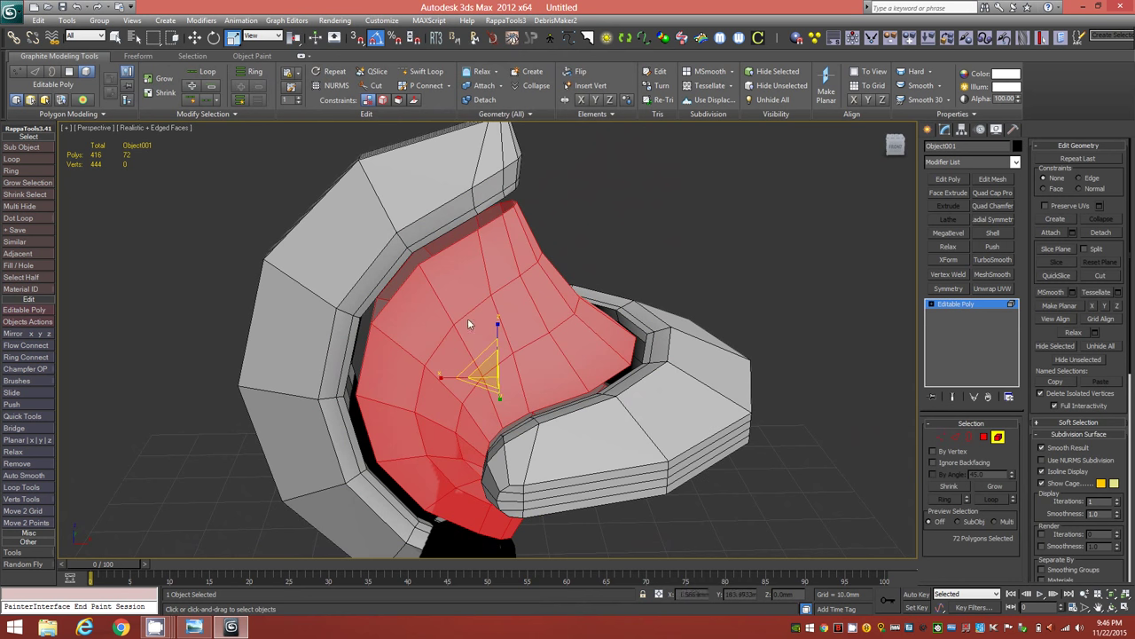
Step: Select a single edge on the centre mesh and open the Generate Topology tool's dialog, placing it clear of the model
{"action": "mouse_move", "coordinate": [492, 304]}
{"action": "middle_mouse_down", "text": "alt"}
{"action": "mouse_move", "coordinate": [448, 280]}
{"action": "mouse_move", "coordinate": [497, 236]}
{"action": "mouse_move", "coordinate": [519, 261]}
{"action": "mouse_move", "coordinate": [494, 297]}
{"action": "mouse_move", "coordinate": [448, 303]}
{"action": "mouse_move", "coordinate": [499, 303]}
{"action": "middle_mouse_up", "text": "alt"}
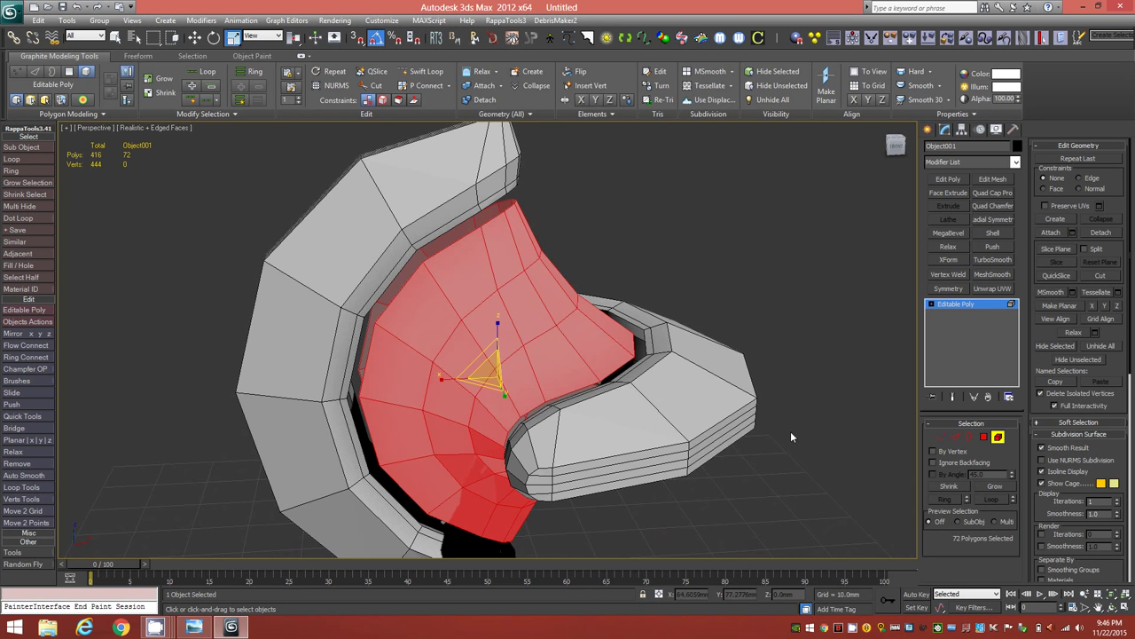
{"action": "left_click", "coordinate": [956, 436]}
{"action": "left_click", "coordinate": [440, 296]}
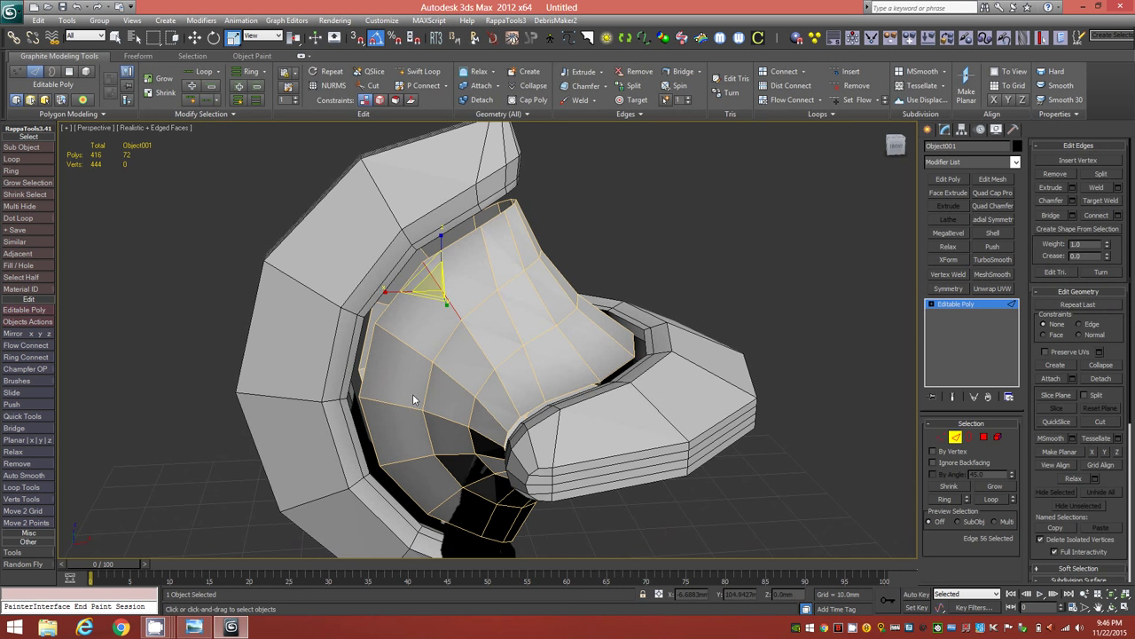
{"action": "left_click", "coordinate": [89, 114]}
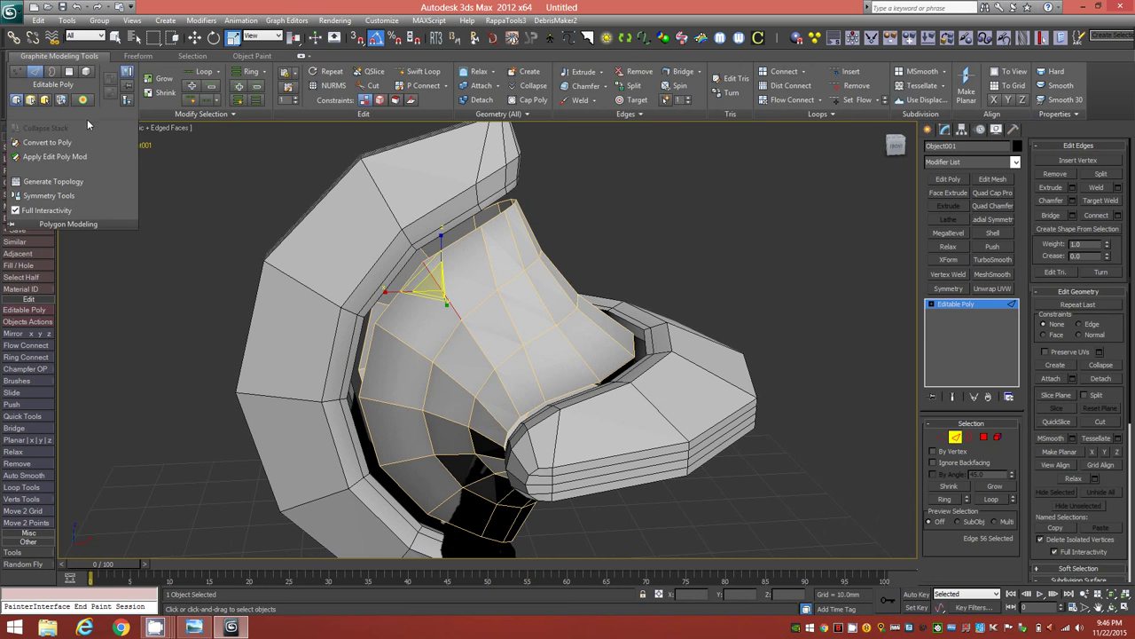
{"action": "left_click", "coordinate": [55, 182]}
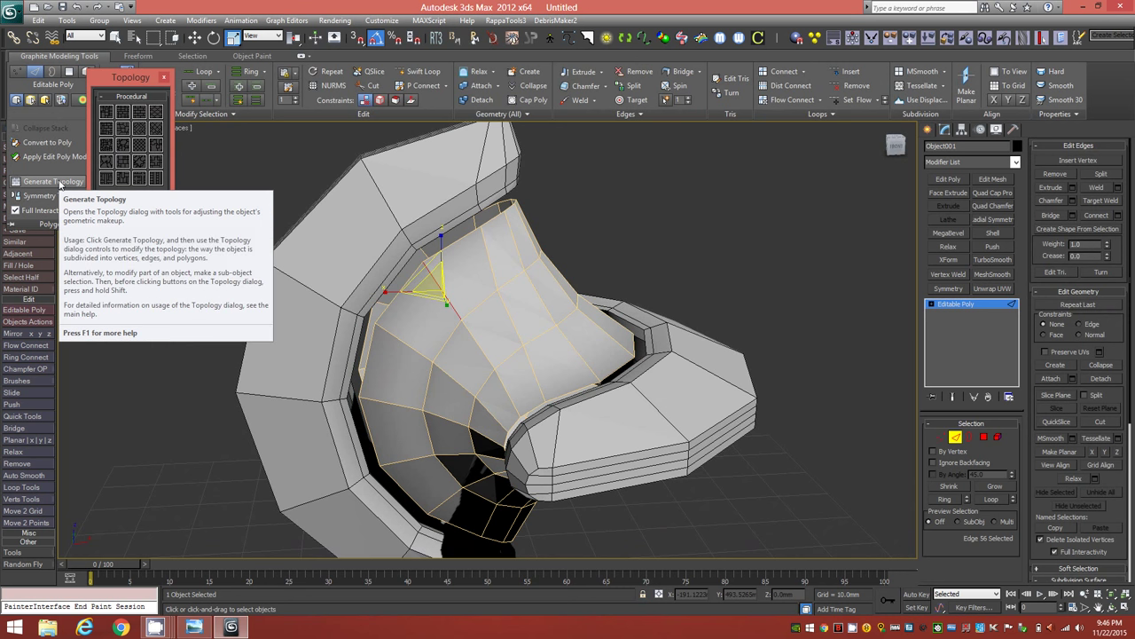
{"action": "left_click_drag", "start_coordinate": [136, 78], "coordinate": [110, 251]}
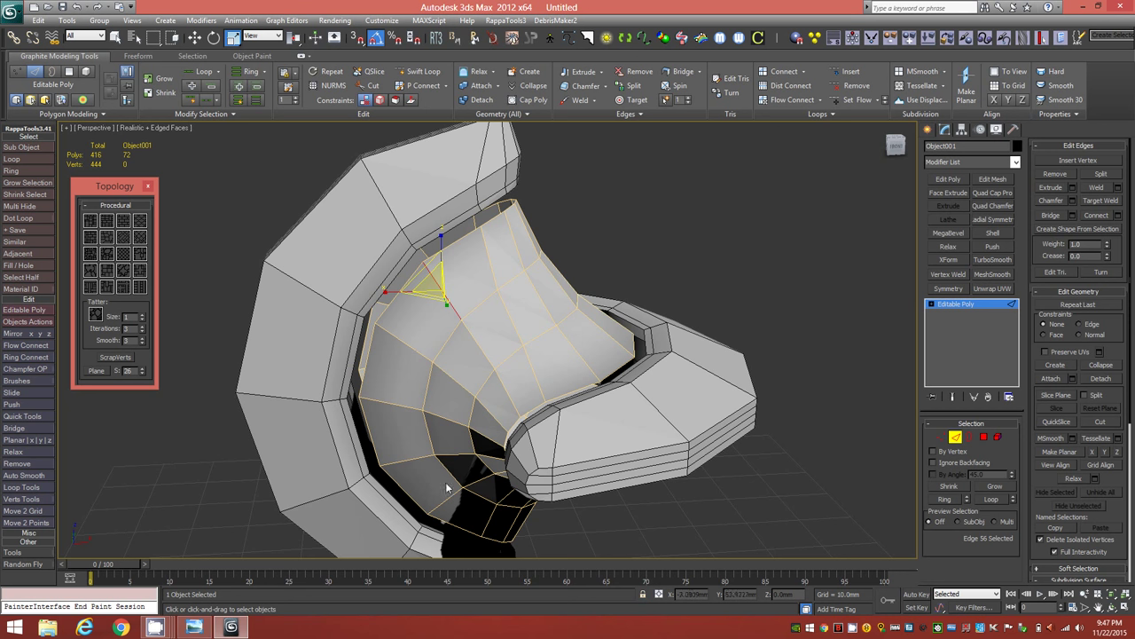
Step: Try selecting single edges running in different directions on the centre mesh as the topology pattern's starting edge
{"action": "left_click", "coordinate": [444, 343], "text": "ctrl"}
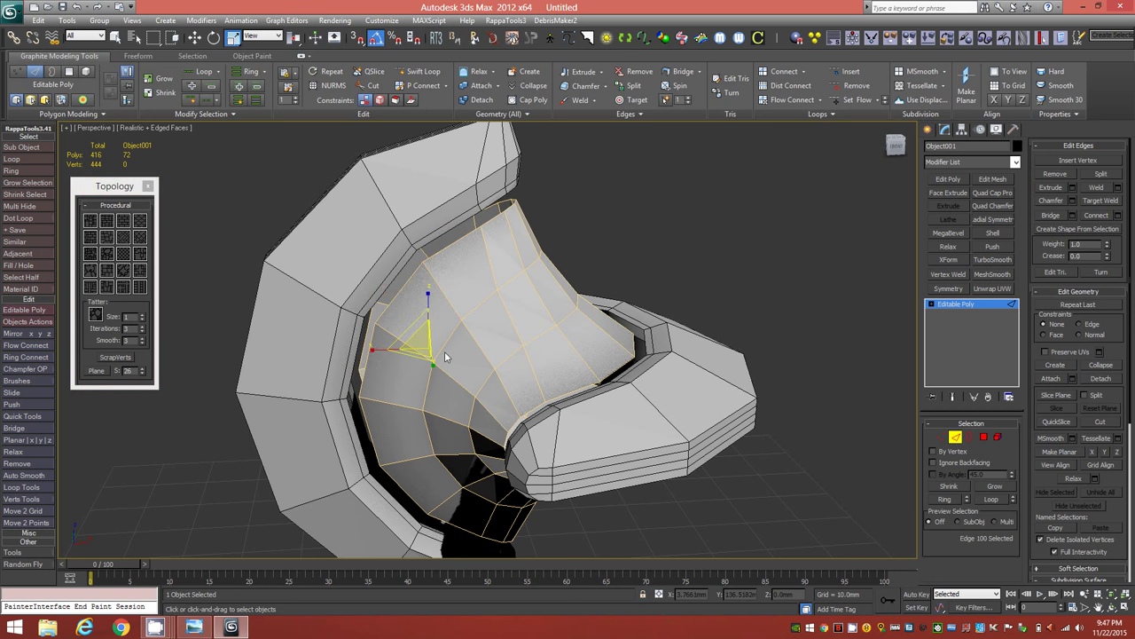
{"action": "left_click", "coordinate": [479, 319], "text": "ctrl"}
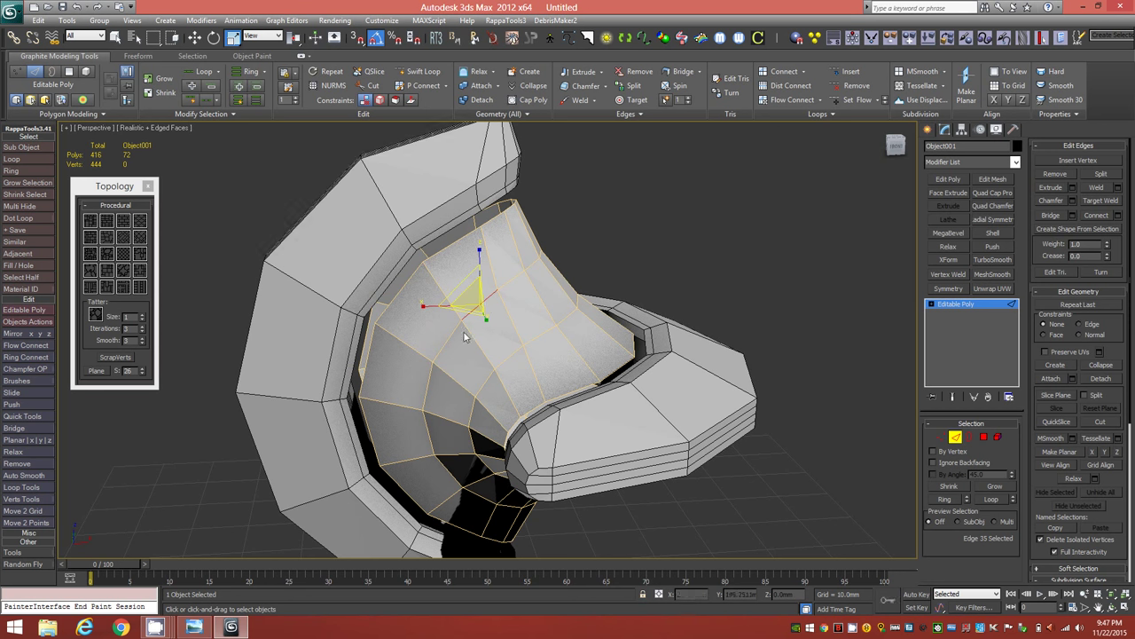
{"action": "left_click", "coordinate": [447, 300], "text": "alt"}
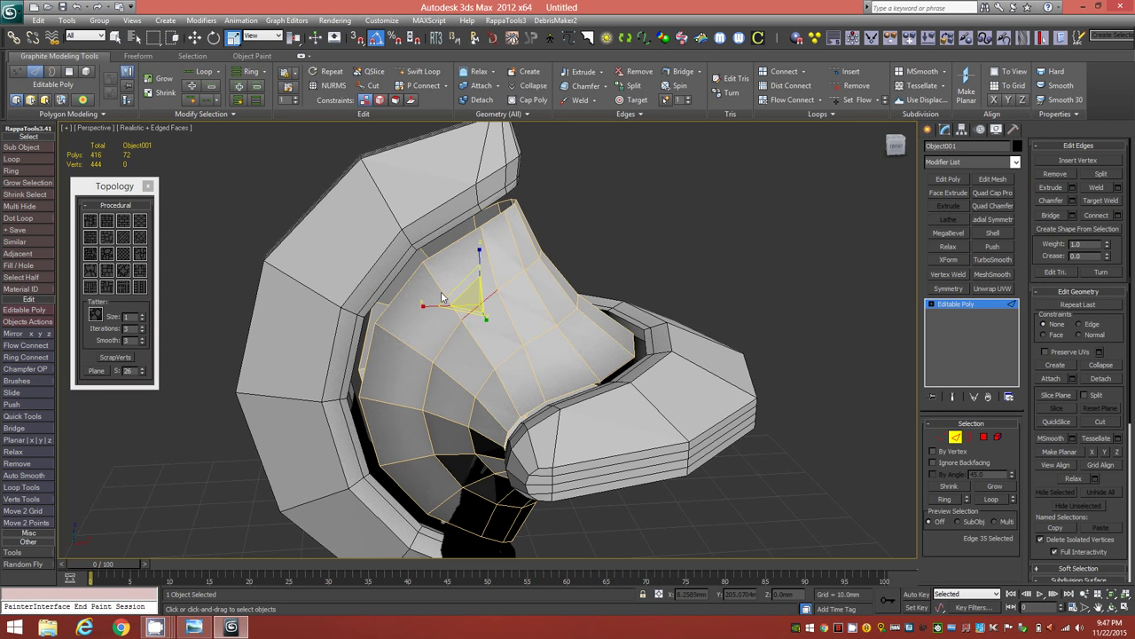
{"action": "left_click", "coordinate": [414, 357], "text": "ctrl"}
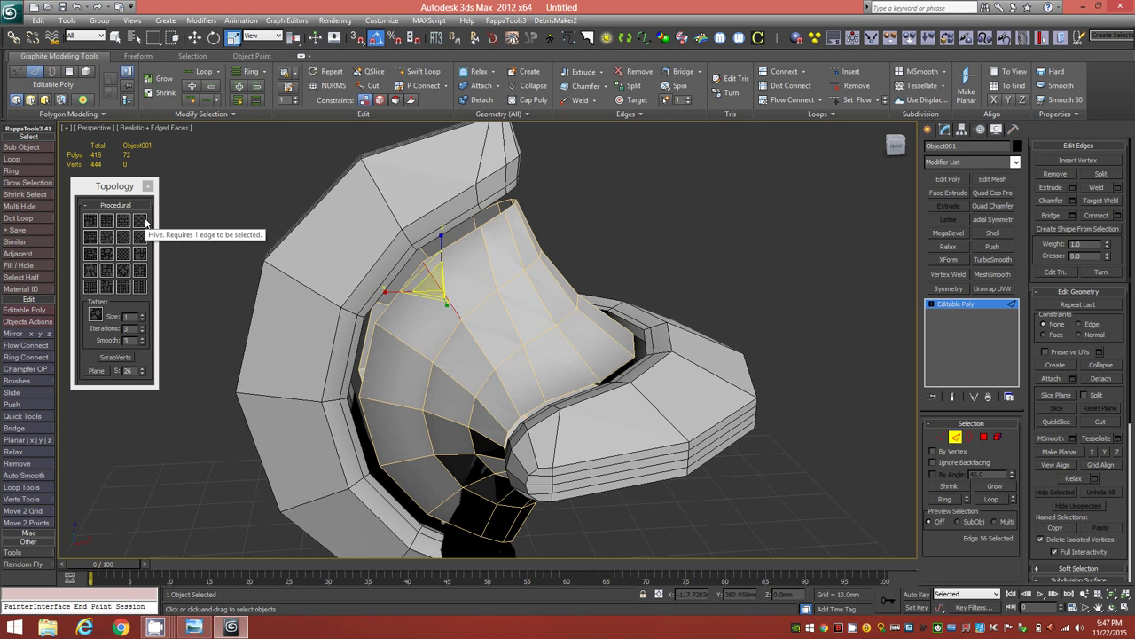
Step: Apply the Hive topology pattern to the centre mesh and close the Topology dialog
{"action": "left_click", "coordinate": [141, 227]}
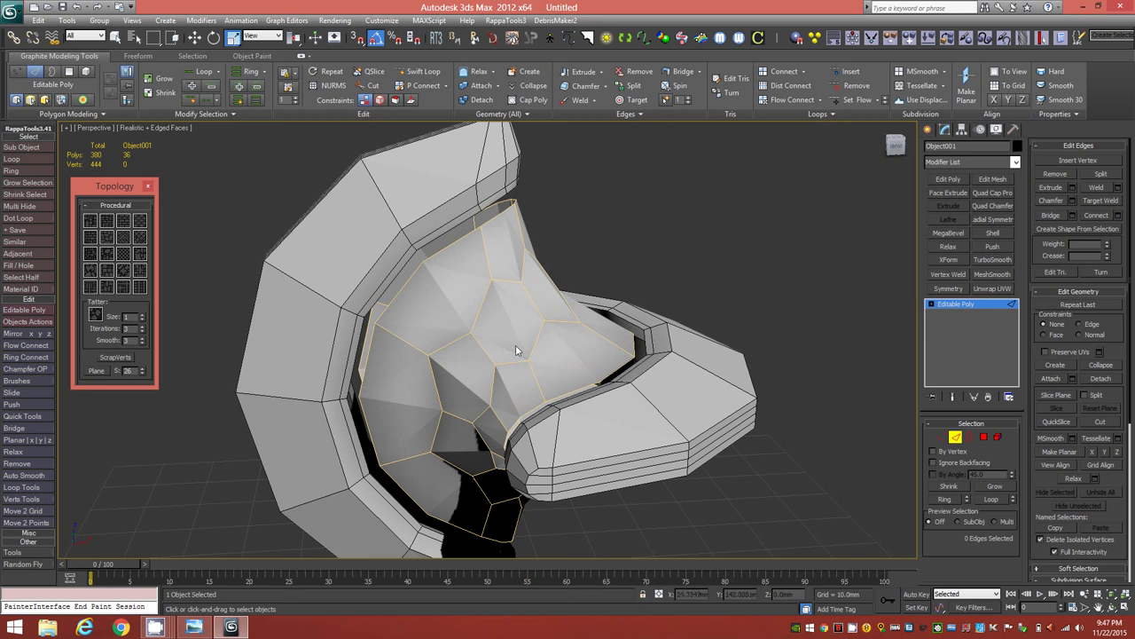
{"action": "middle_click_drag", "start_coordinate": [516, 350], "coordinate": [482, 364], "text": "alt"}
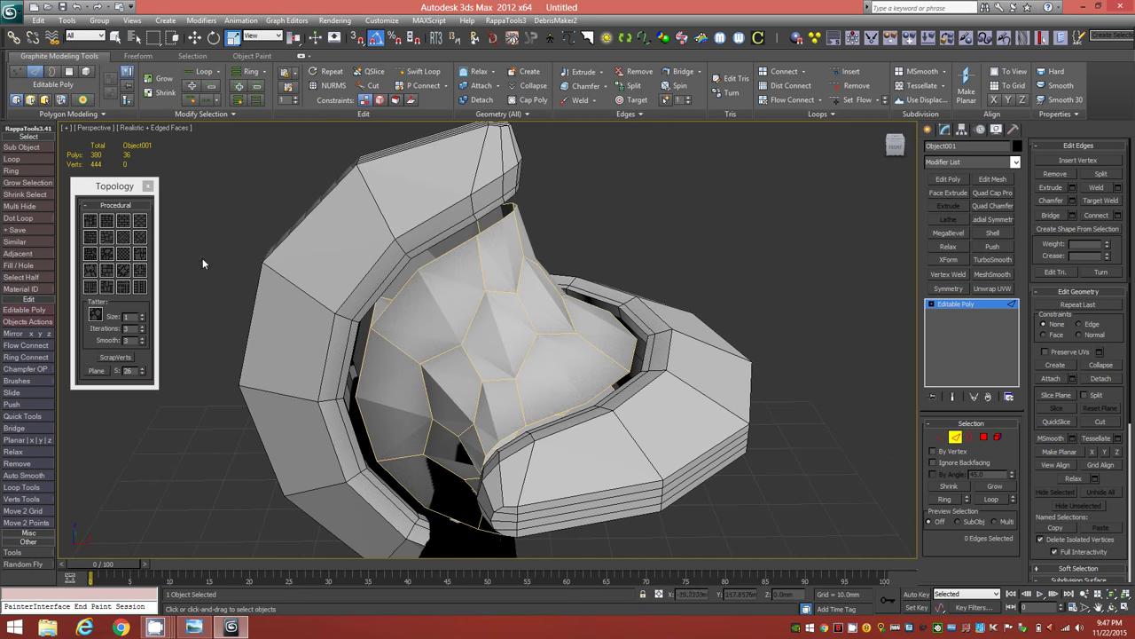
{"action": "left_click", "coordinate": [149, 188]}
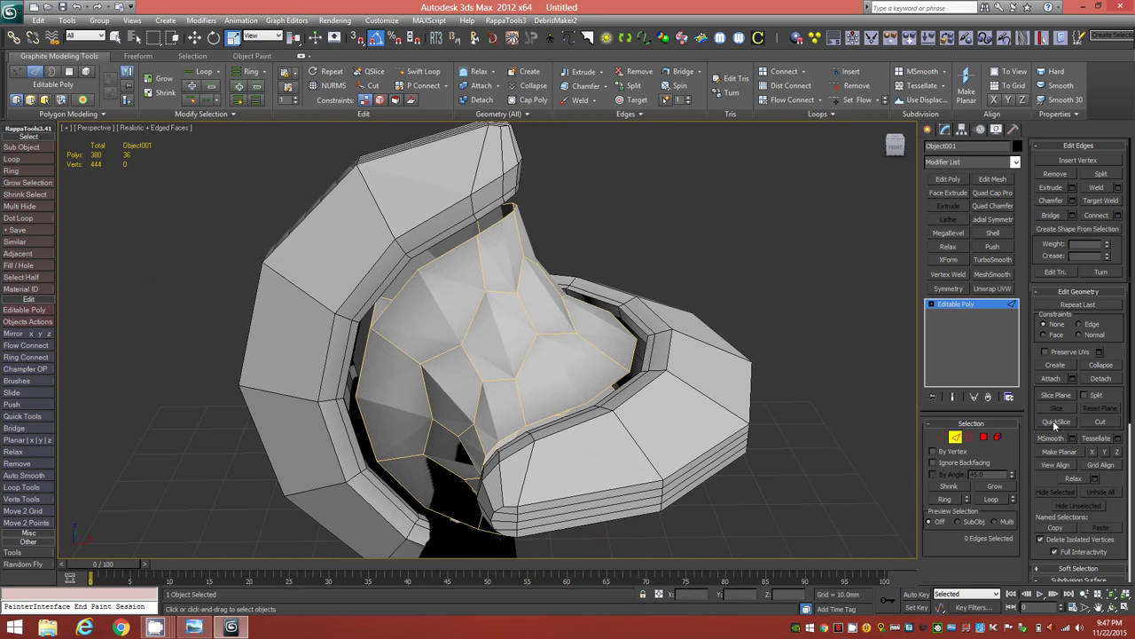
Step: Inset all 36 polygons of the centre mesh individually, using By Polygon with an amount of 1.0 mm
{"action": "left_click", "coordinate": [984, 436]}
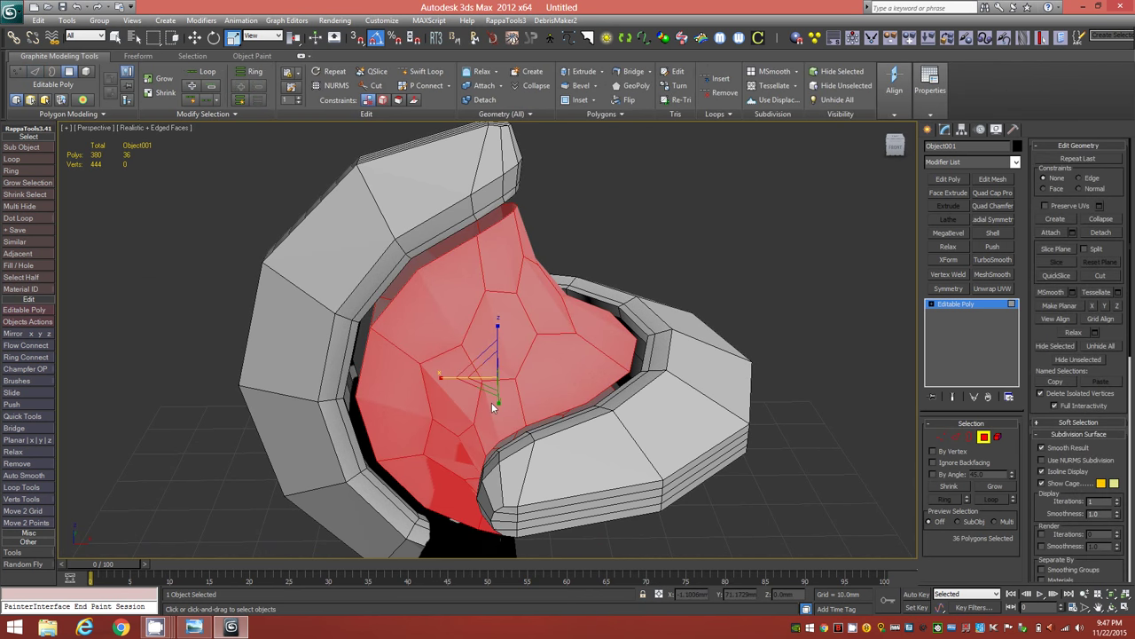
{"action": "middle_click_drag", "start_coordinate": [544, 358], "coordinate": [559, 322], "text": "alt"}
{"action": "left_click", "coordinate": [576, 99]}
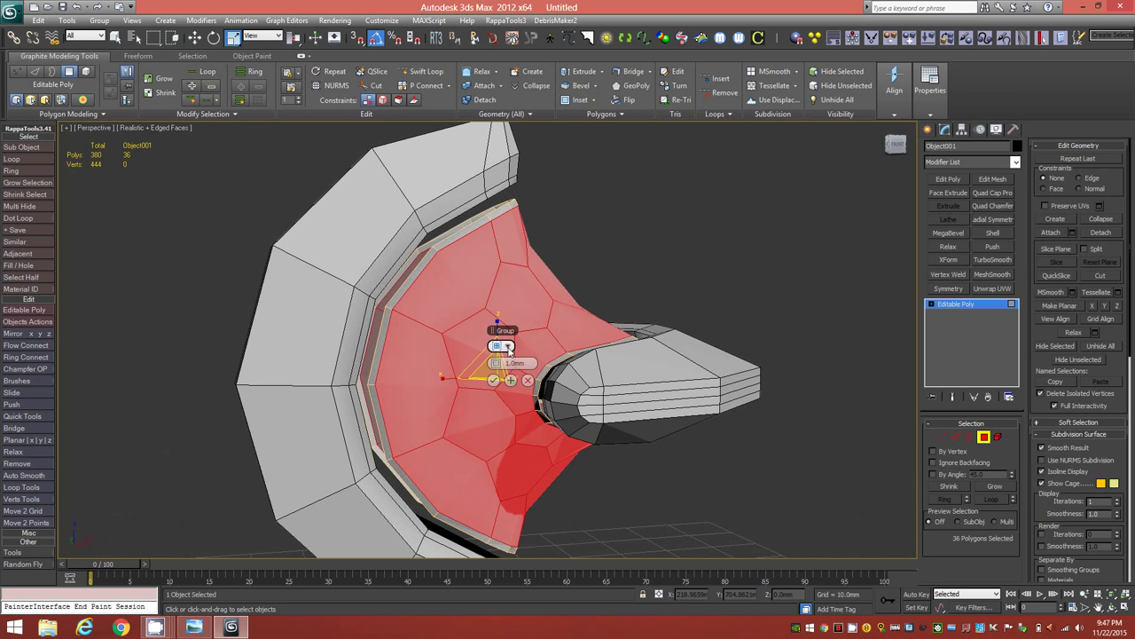
{"action": "left_click", "coordinate": [503, 346]}
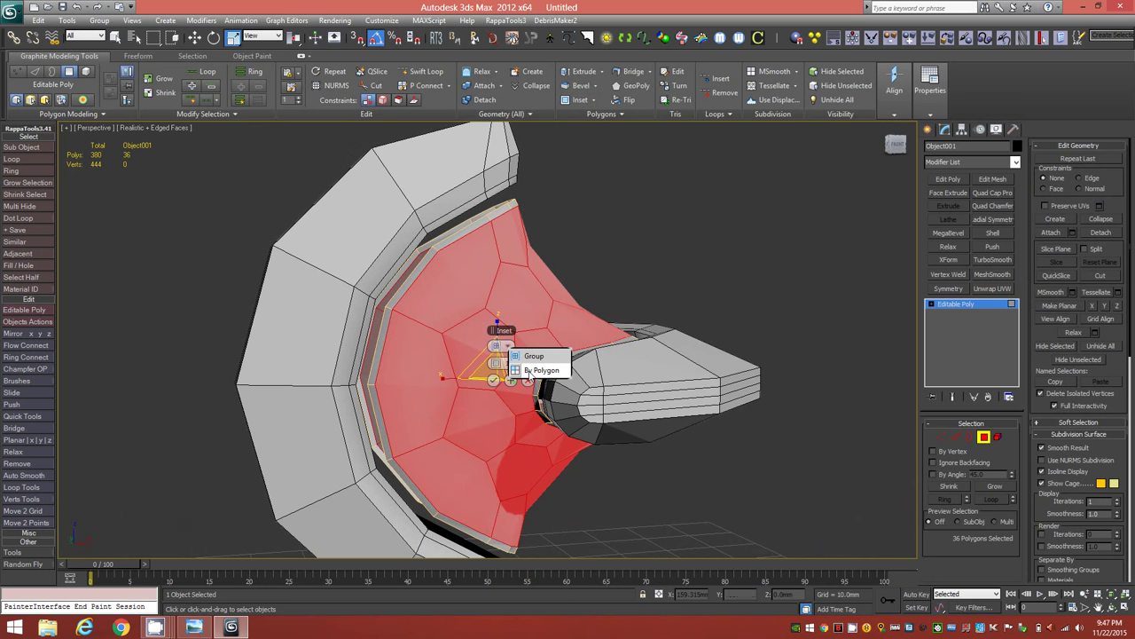
{"action": "left_click", "coordinate": [530, 372]}
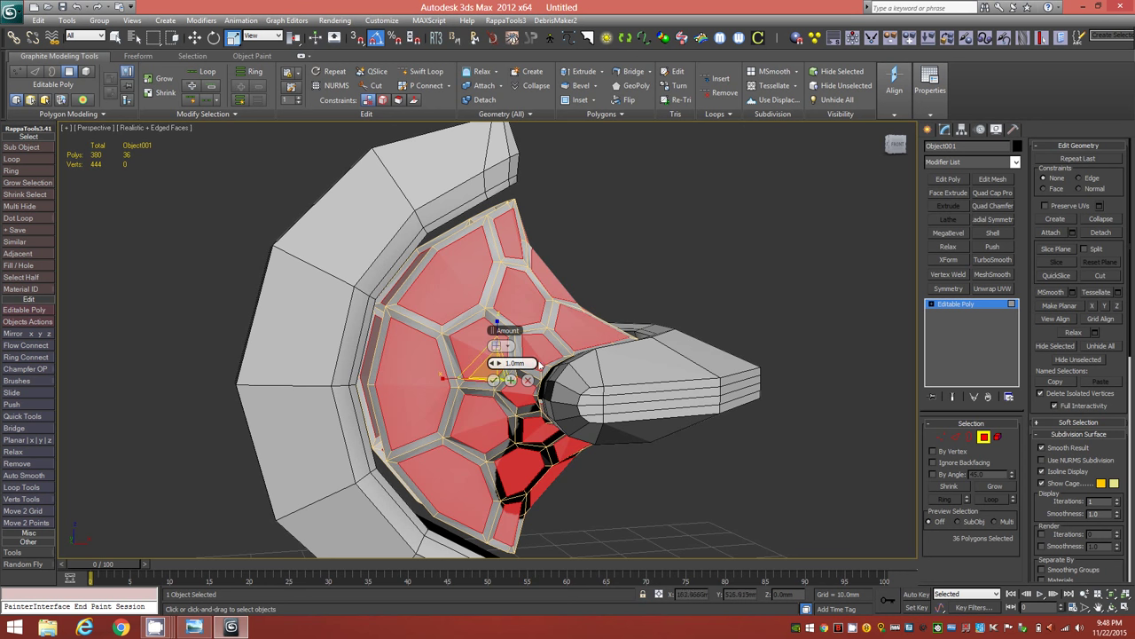
{"action": "left_click", "coordinate": [495, 381]}
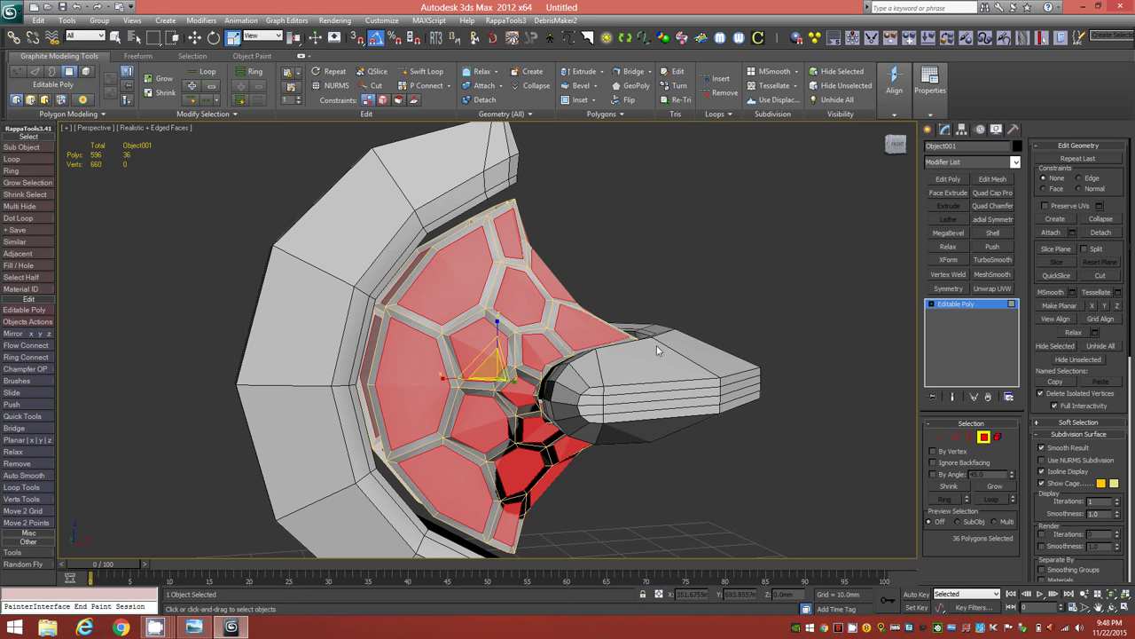
Step: Delete the inset polygons so that only the strut framework of the centre mesh remains
{"action": "middle_click_drag", "start_coordinate": [557, 320], "coordinate": [560, 355], "text": "alt"}
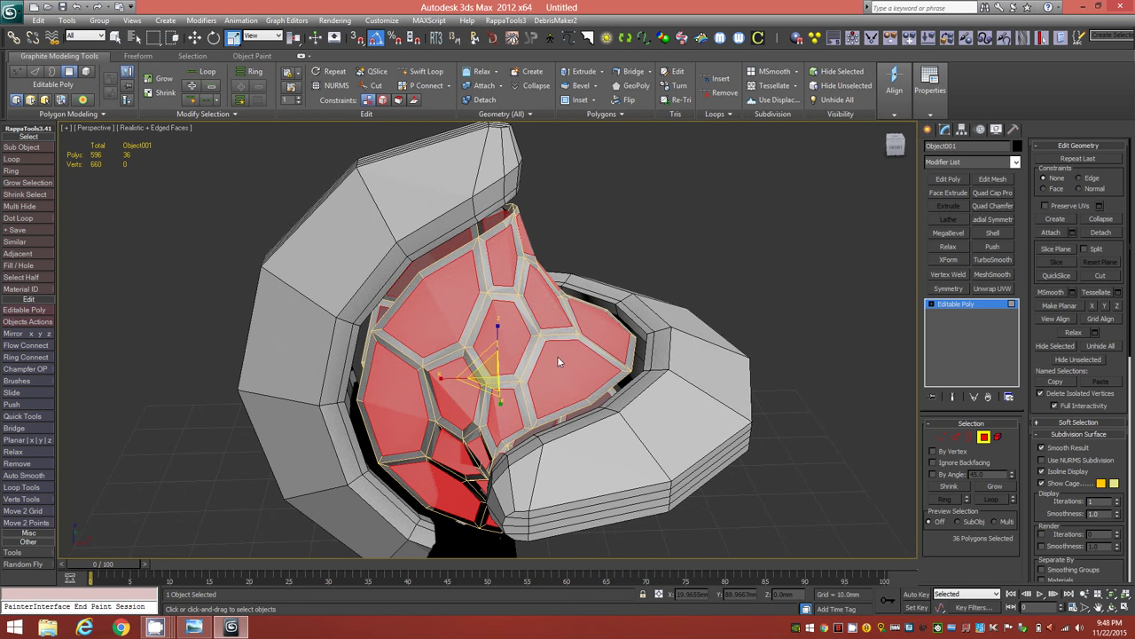
{"action": "key", "text": "Delete"}
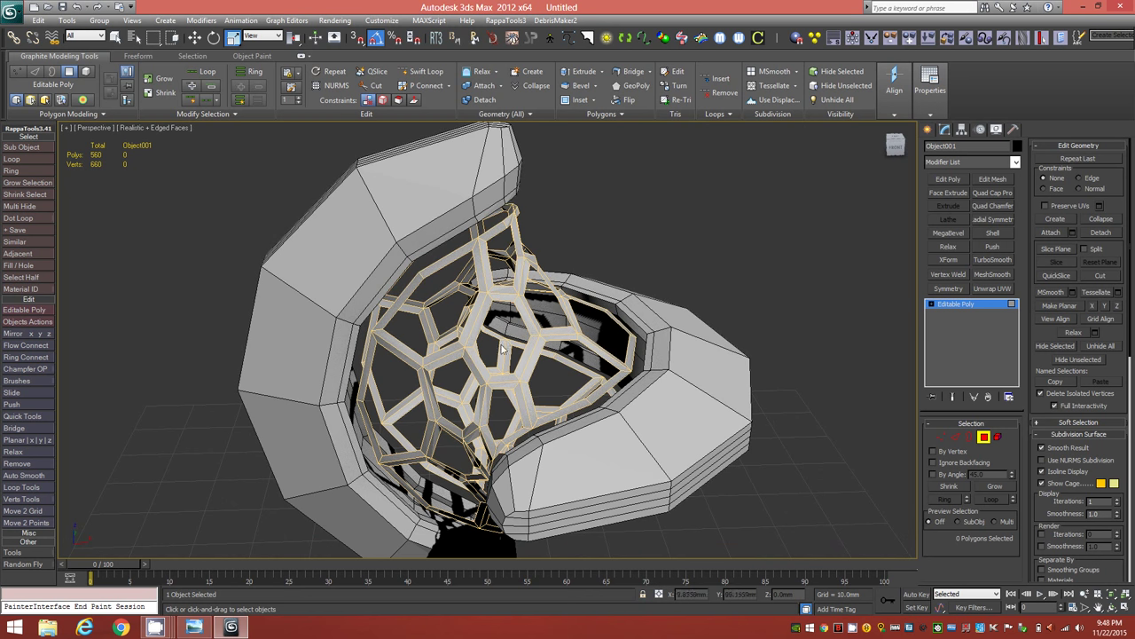
{"action": "middle_click_drag", "start_coordinate": [537, 365], "coordinate": [508, 321], "text": "alt"}
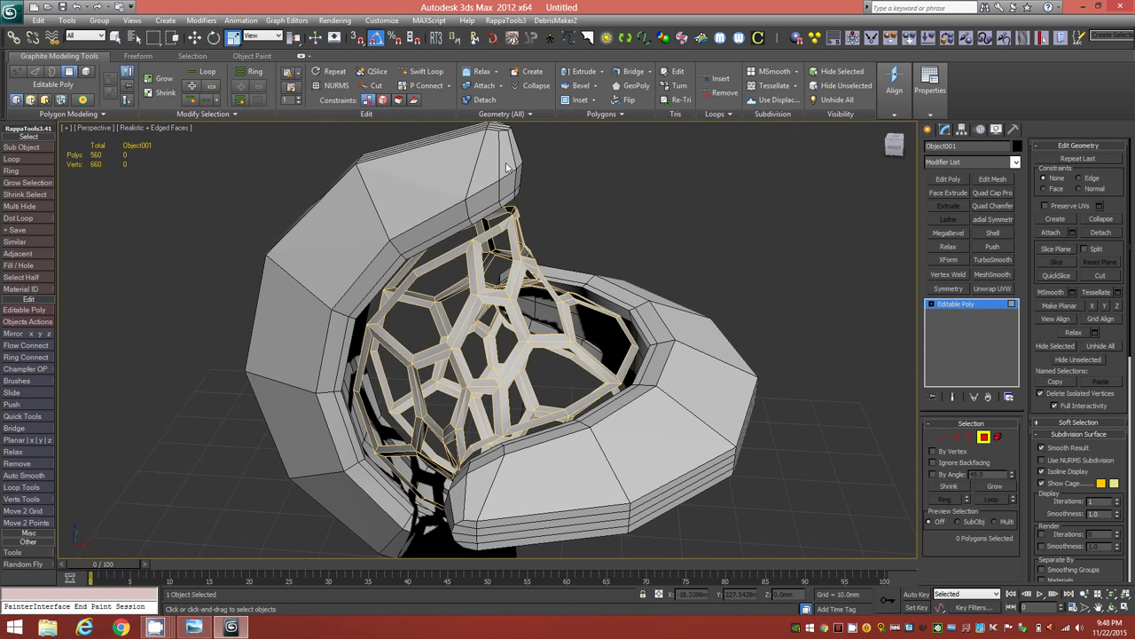
Step: Select the open border of the lattice facing the upright rim piece and extend it outward by scaling a copy to 107%
{"action": "left_click", "coordinate": [301, 41]}
{"action": "left_click", "coordinate": [294, 55]}
{"action": "key", "text": "4"}
{"action": "key", "text": "r"}
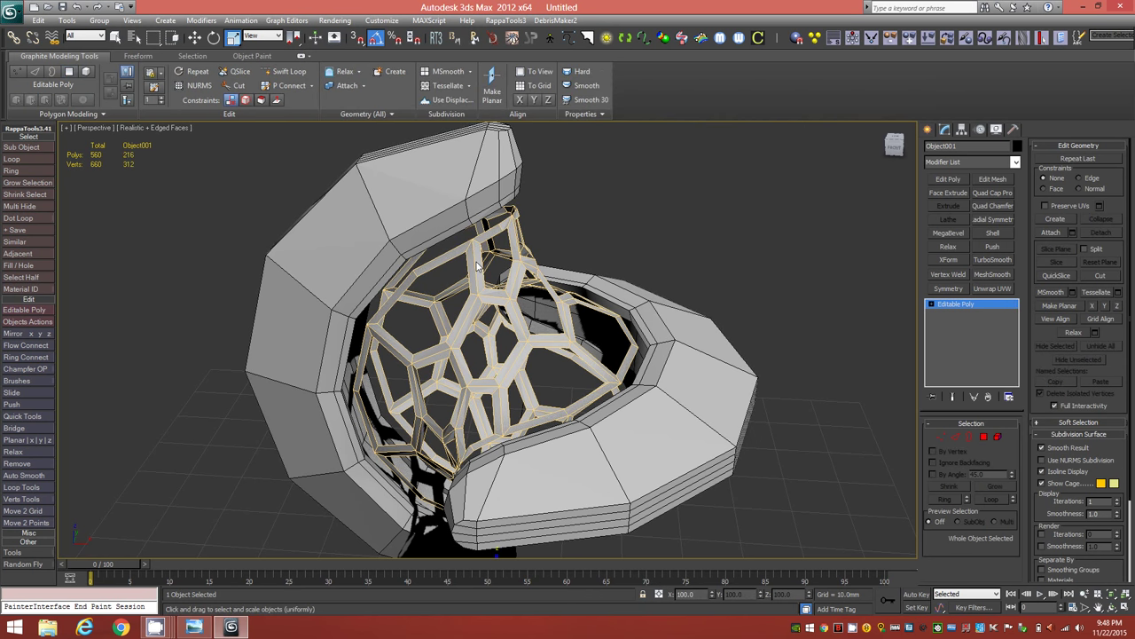
{"action": "key", "text": "2"}
{"action": "double_click", "coordinate": [465, 246]}
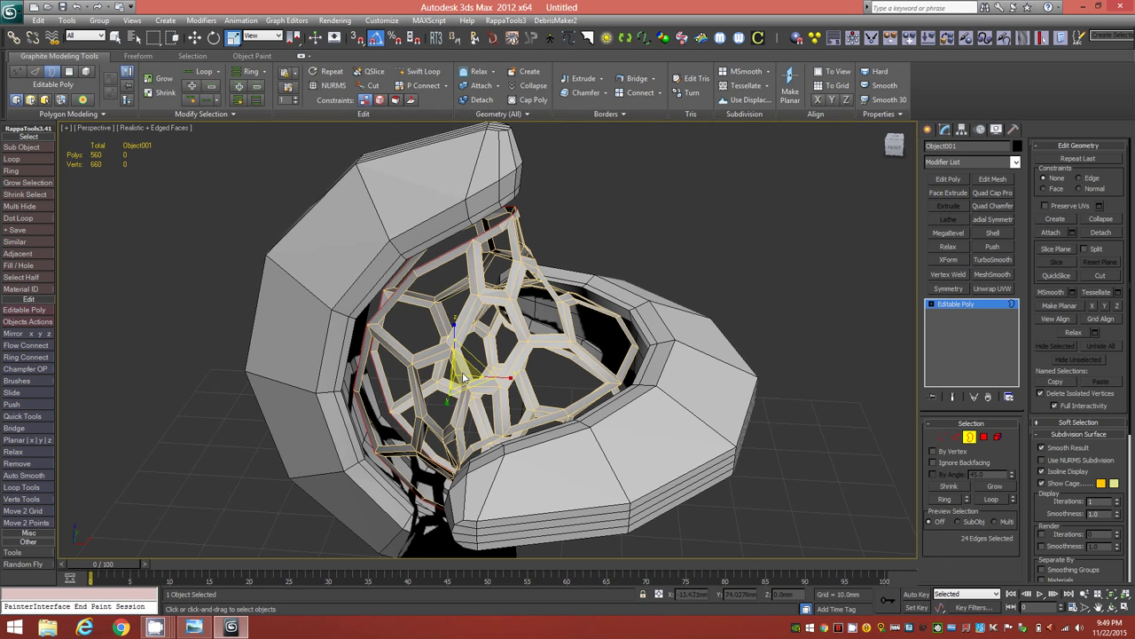
{"action": "left_click_drag", "start_coordinate": [462, 377], "coordinate": [458, 373], "text": "shift"}
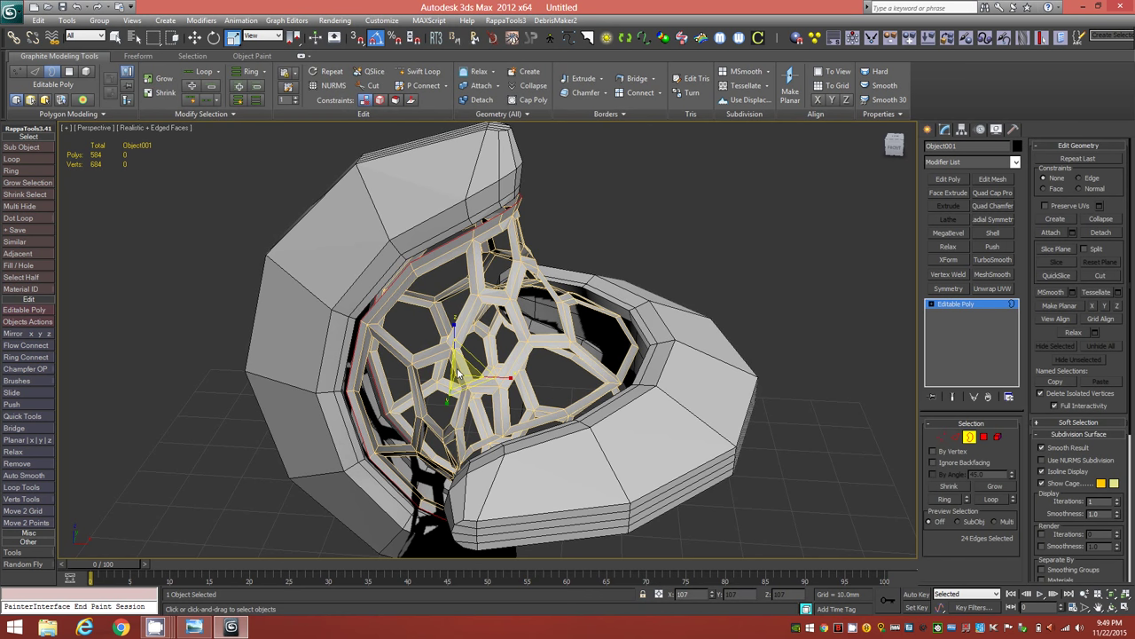
{"action": "middle_click_drag", "start_coordinate": [457, 373], "coordinate": [502, 311], "text": "alt"}
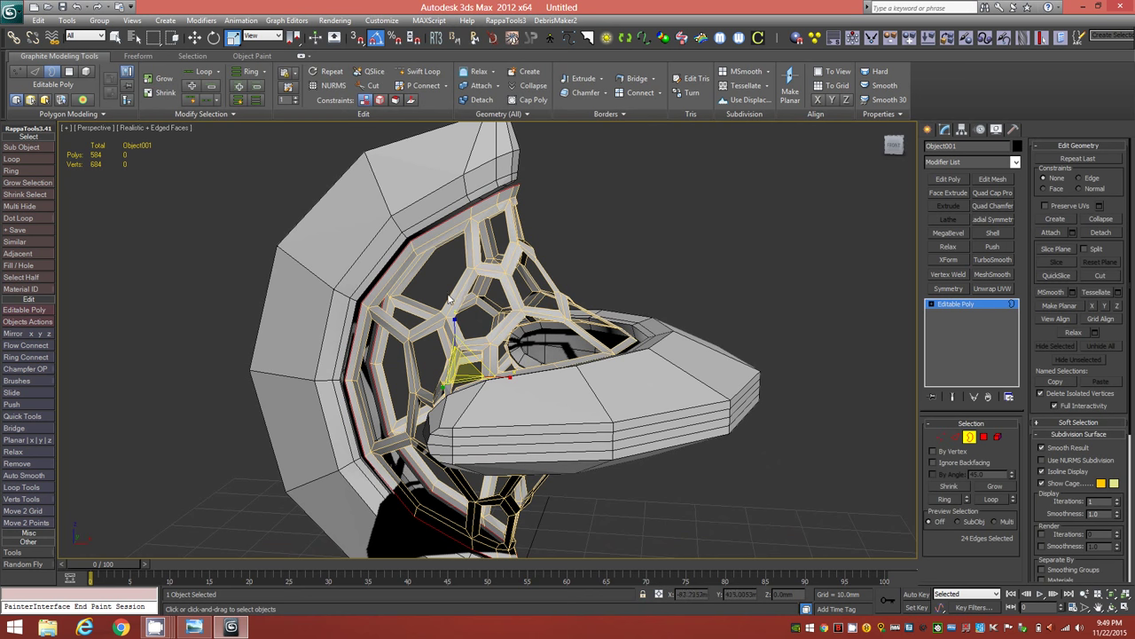
{"action": "middle_click_drag", "start_coordinate": [458, 292], "coordinate": [610, 405], "text": "alt"}
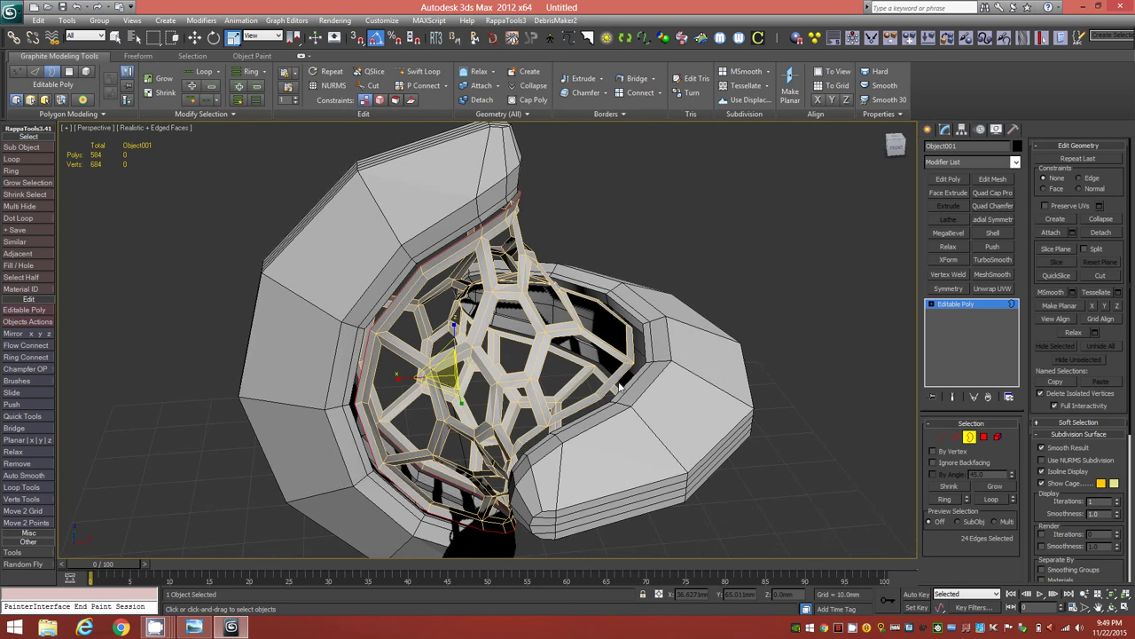
Step: Extend the lattice's other outer border toward the lying rim piece by scaling a copy of its edges to 107%
{"action": "left_click_drag", "start_coordinate": [535, 374], "coordinate": [523, 367], "text": "shift"}
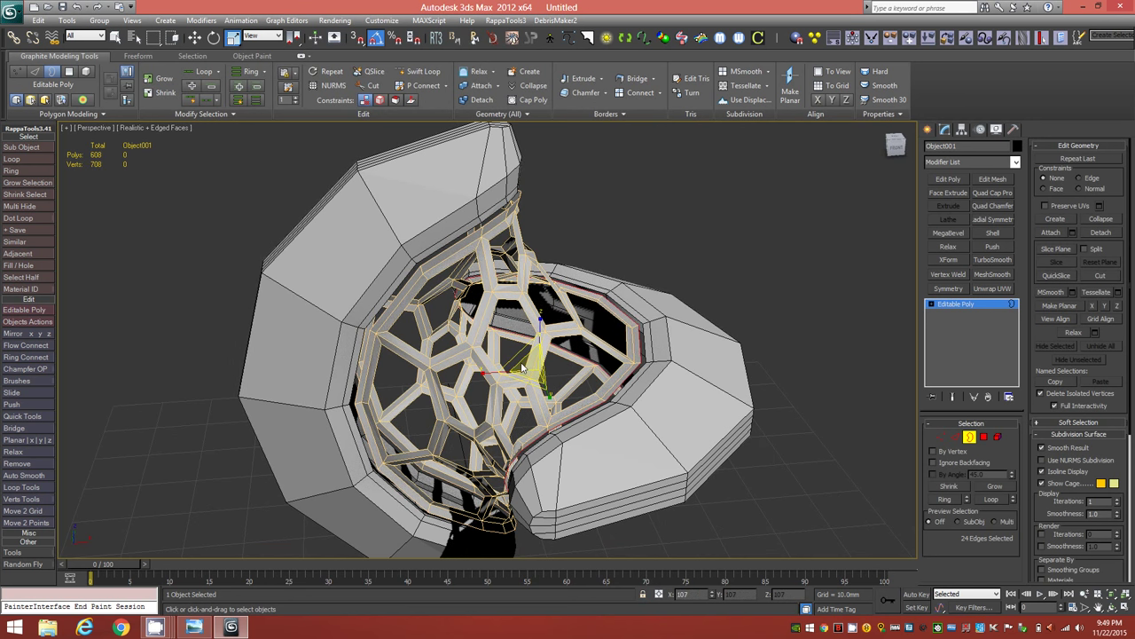
{"action": "key", "text": "w"}
{"action": "key", "text": "r"}
{"action": "key", "text": "ctrl+z"}
{"action": "key", "text": "ctrl+y"}
{"action": "left_click_drag", "start_coordinate": [535, 376], "coordinate": [526, 371]}
{"action": "mouse_move", "coordinate": [611, 380]}
{"action": "middle_mouse_down", "text": "alt"}
{"action": "mouse_move", "coordinate": [543, 374]}
{"action": "mouse_move", "coordinate": [652, 379]}
{"action": "mouse_move", "coordinate": [595, 401]}
{"action": "mouse_move", "coordinate": [592, 390]}
{"action": "mouse_move", "coordinate": [609, 386]}
{"action": "middle_mouse_up", "text": "alt"}
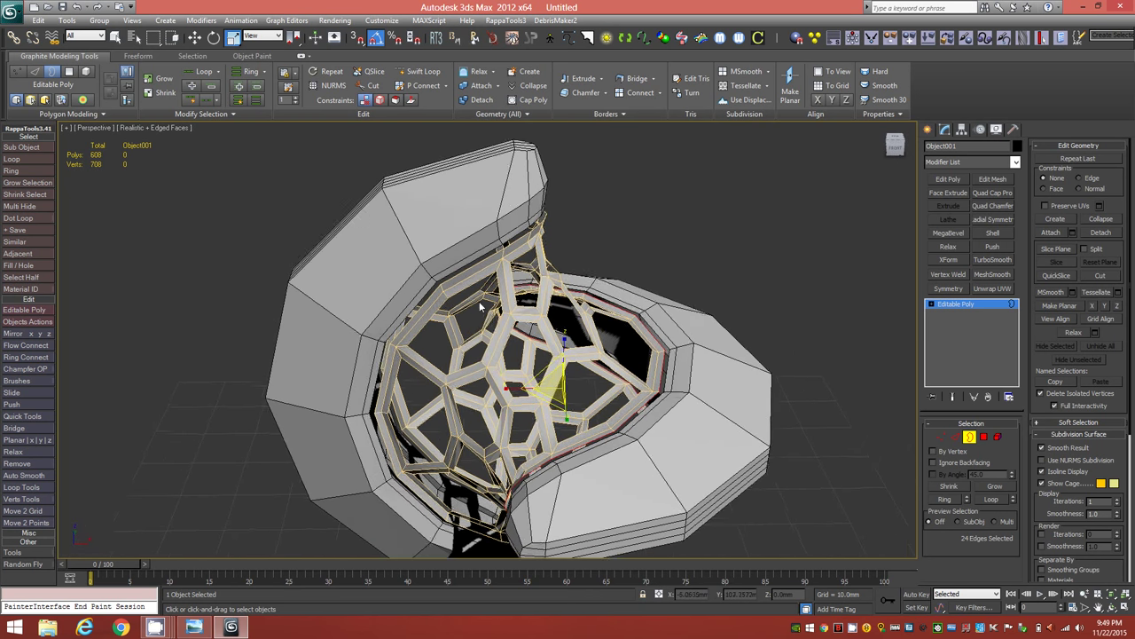
Step: Leave border editing and thicken the lattice with a Shell modifier using an inner amount of 2.0 mm
{"action": "middle_click_drag", "start_coordinate": [474, 298], "coordinate": [481, 307], "text": "alt"}
{"action": "left_click", "coordinate": [969, 437]}
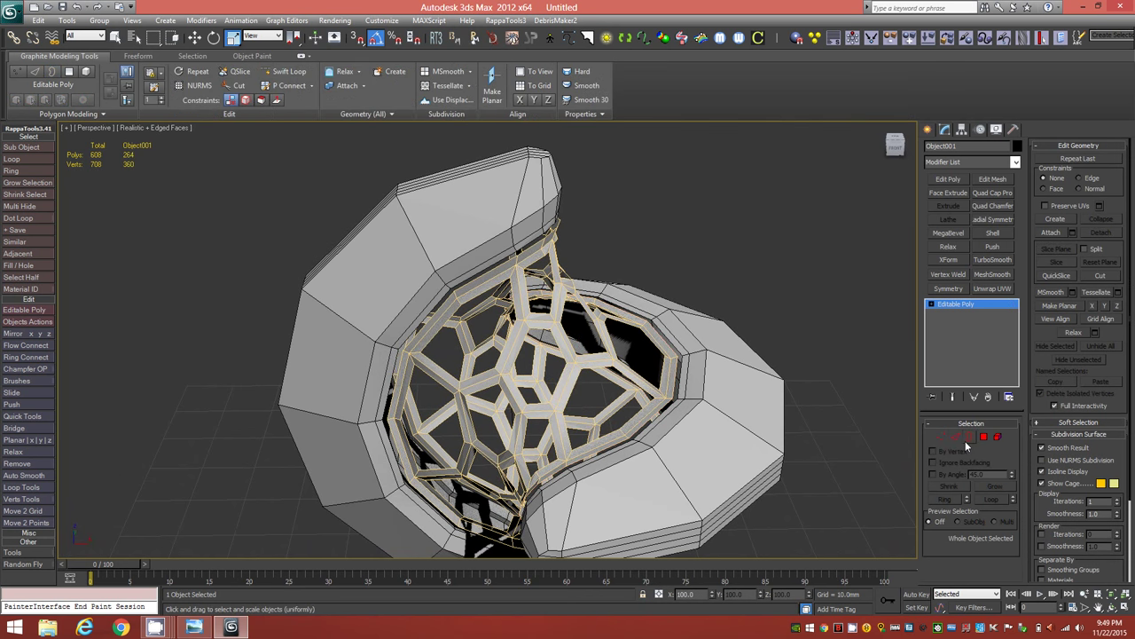
{"action": "left_click", "coordinate": [994, 233]}
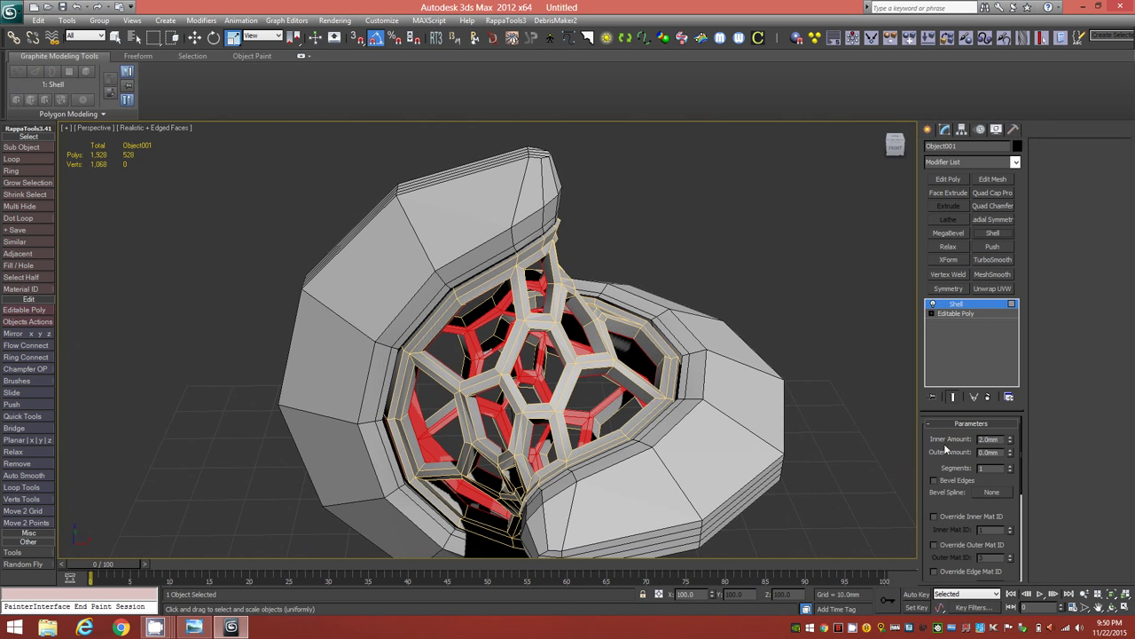
{"action": "left_click_drag", "start_coordinate": [1000, 441], "coordinate": [960, 446]}
{"action": "middle_click_drag", "start_coordinate": [593, 378], "coordinate": [594, 402], "text": "alt"}
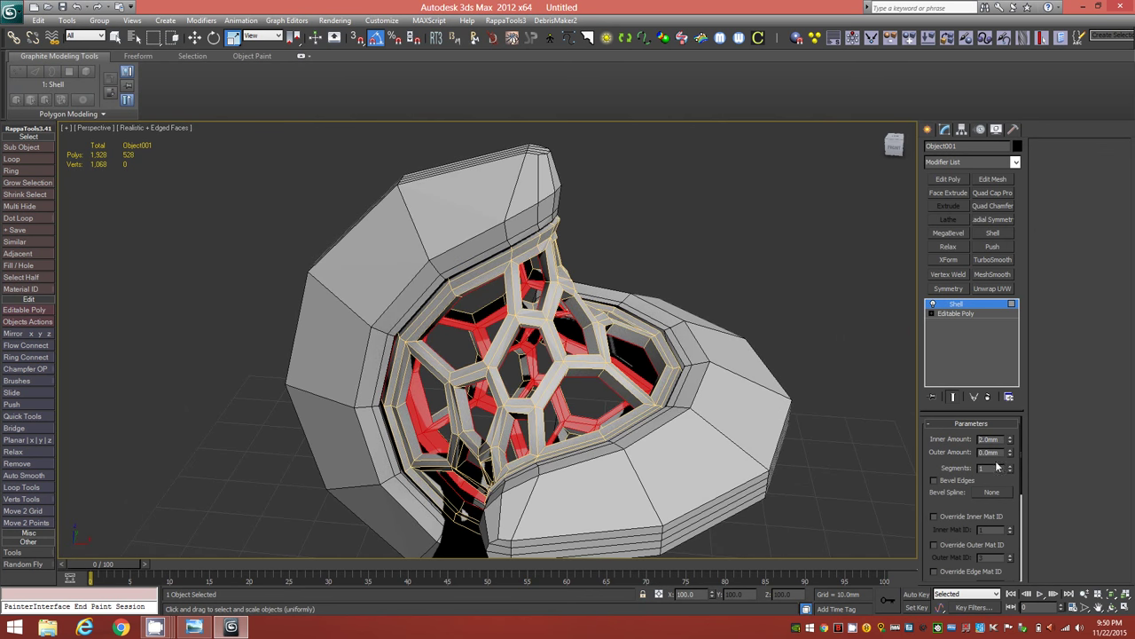
{"action": "middle_click_drag", "start_coordinate": [543, 396], "coordinate": [574, 394], "text": "alt"}
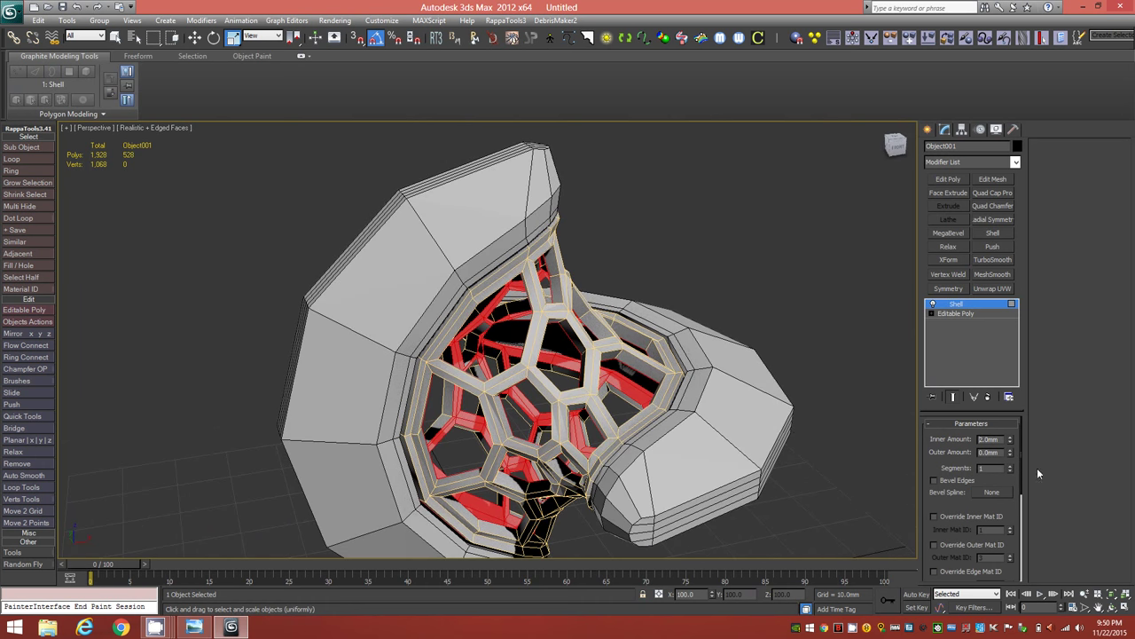
{"action": "scroll", "coordinate": [412, 351], "scroll_direction": "up", "scroll_amount": 8}
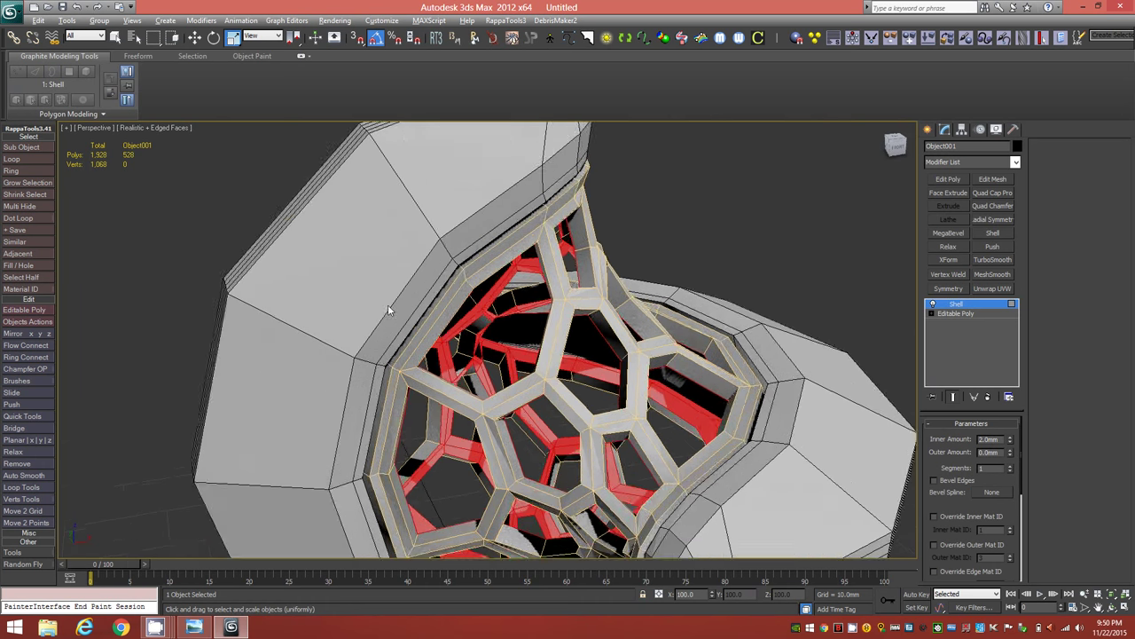
{"action": "scroll", "coordinate": [379, 315], "scroll_direction": "down", "scroll_amount": 5}
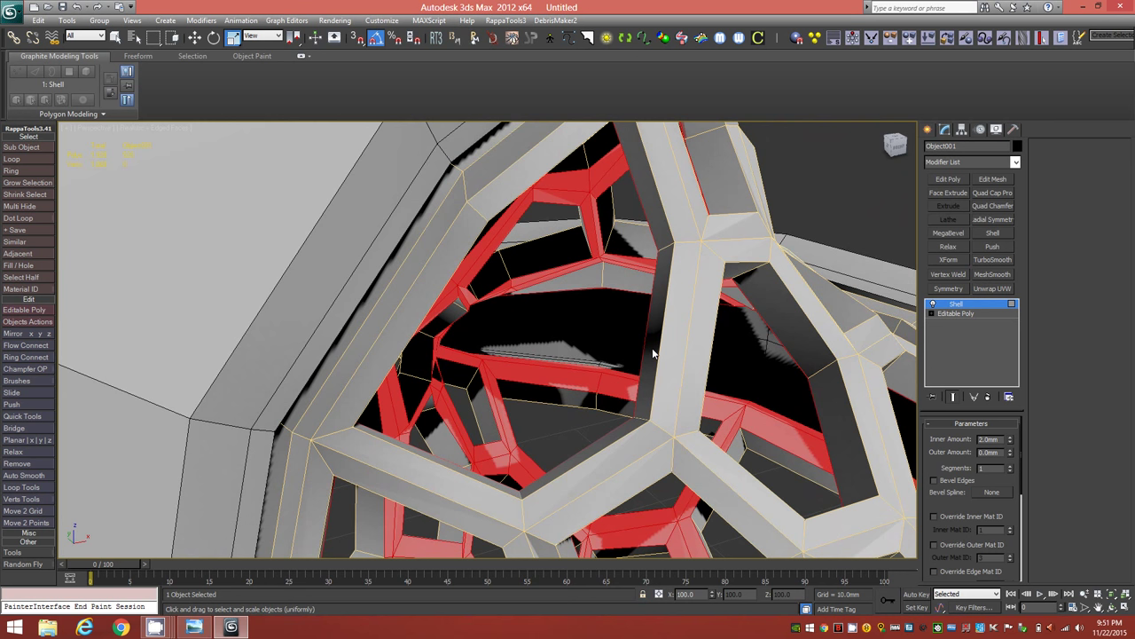
Step: Set the lattice's Shell modifier to 3 segments
{"action": "left_click", "coordinate": [1010, 465]}
{"action": "left_click", "coordinate": [1010, 465]}
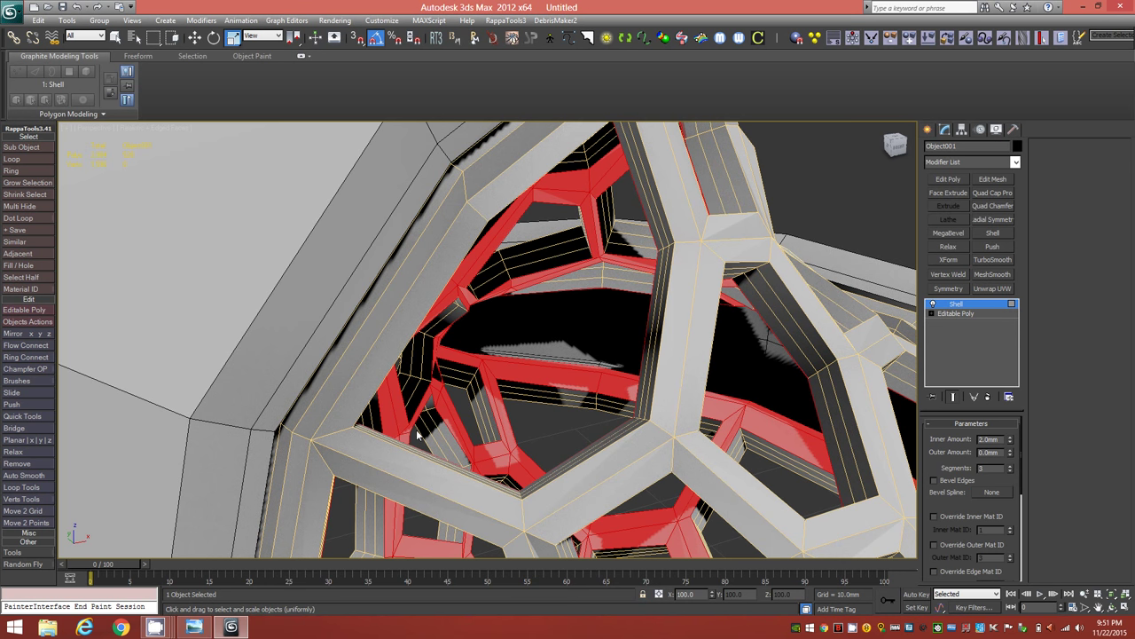
{"action": "middle_click_drag", "start_coordinate": [554, 401], "coordinate": [563, 398], "text": "alt"}
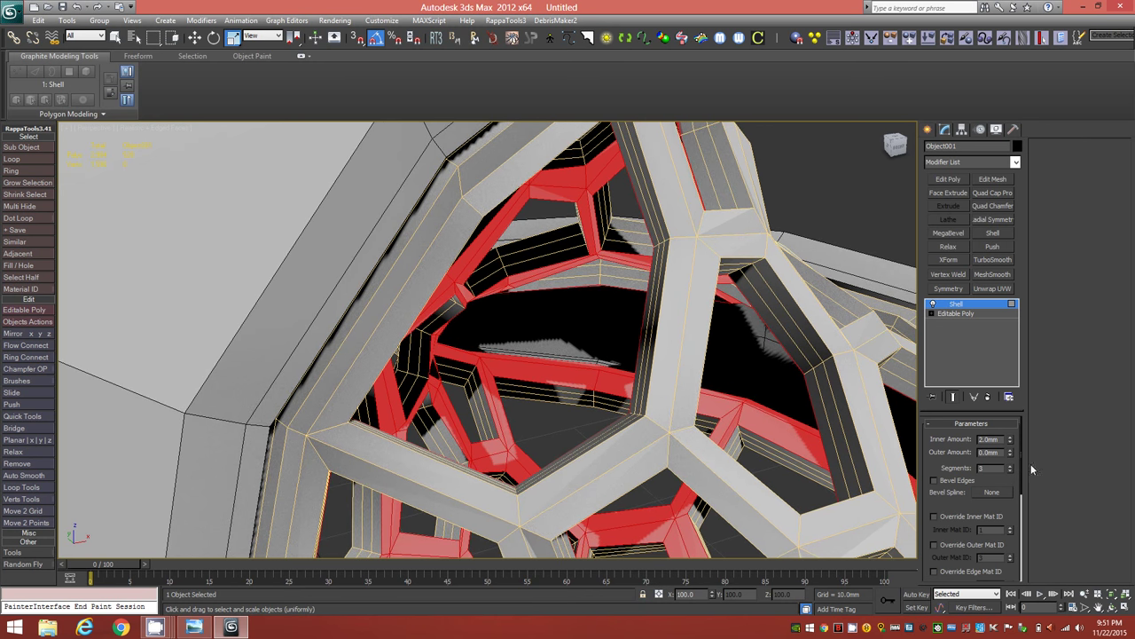
{"action": "middle_click_drag", "start_coordinate": [589, 363], "coordinate": [612, 312], "text": "alt"}
{"action": "scroll", "coordinate": [532, 346], "scroll_direction": "down", "scroll_amount": 3}
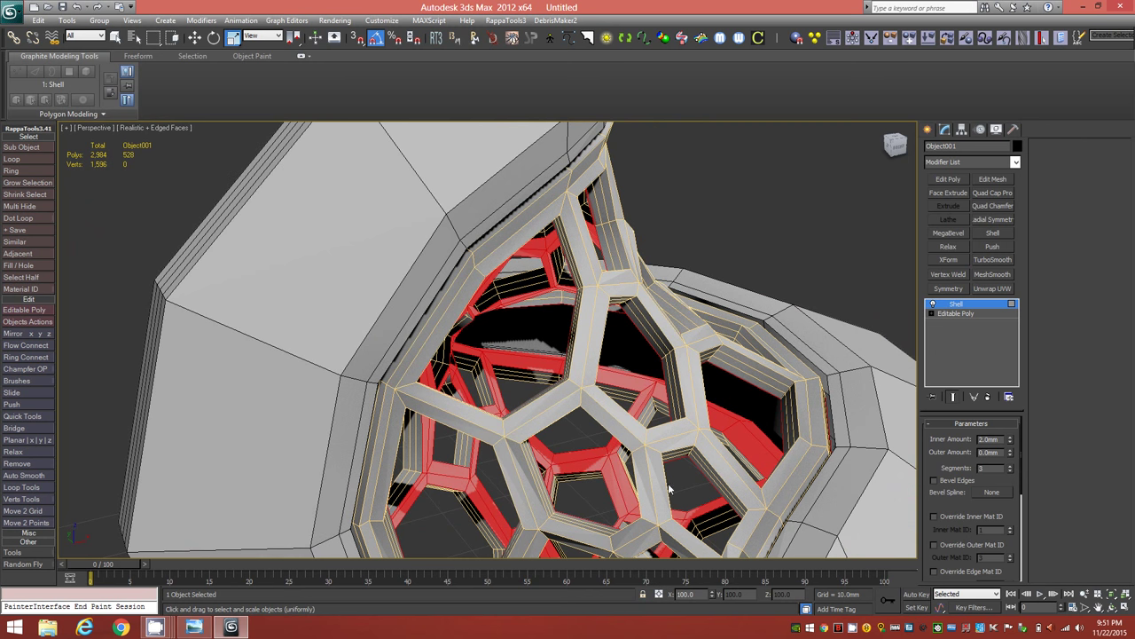
{"action": "middle_click_drag", "start_coordinate": [602, 441], "coordinate": [907, 493], "text": "alt"}
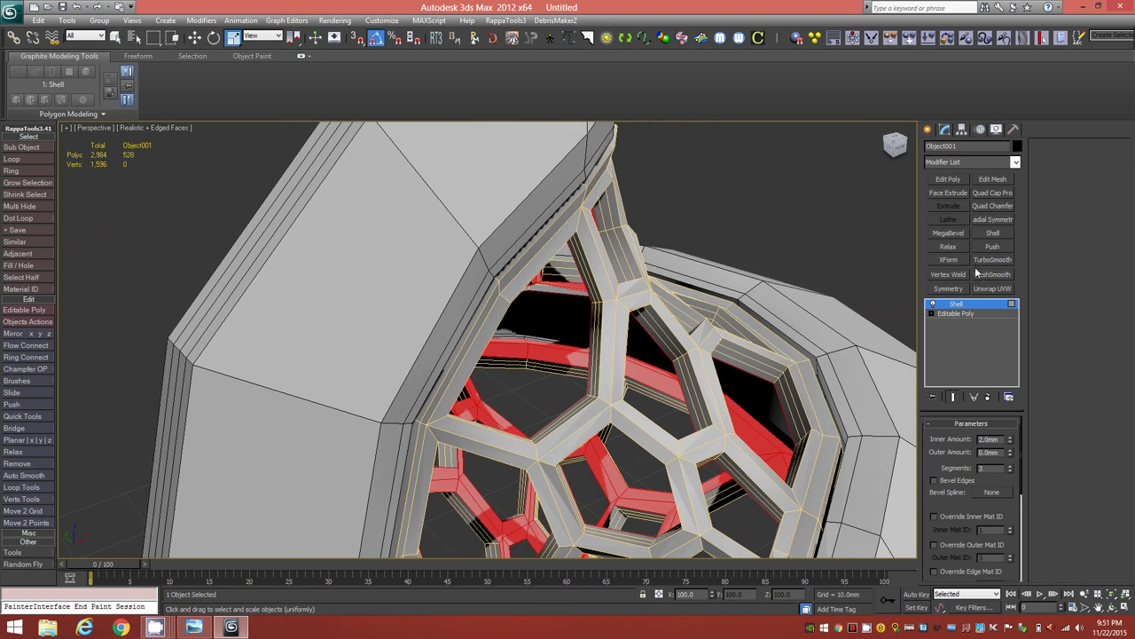
Step: Add an Edit Poly modifier above Shell and pick an edge on the lattice's outer side near the upright rim
{"action": "left_click", "coordinate": [948, 178]}
{"action": "middle_click_drag", "start_coordinate": [483, 342], "coordinate": [510, 341], "text": "alt"}
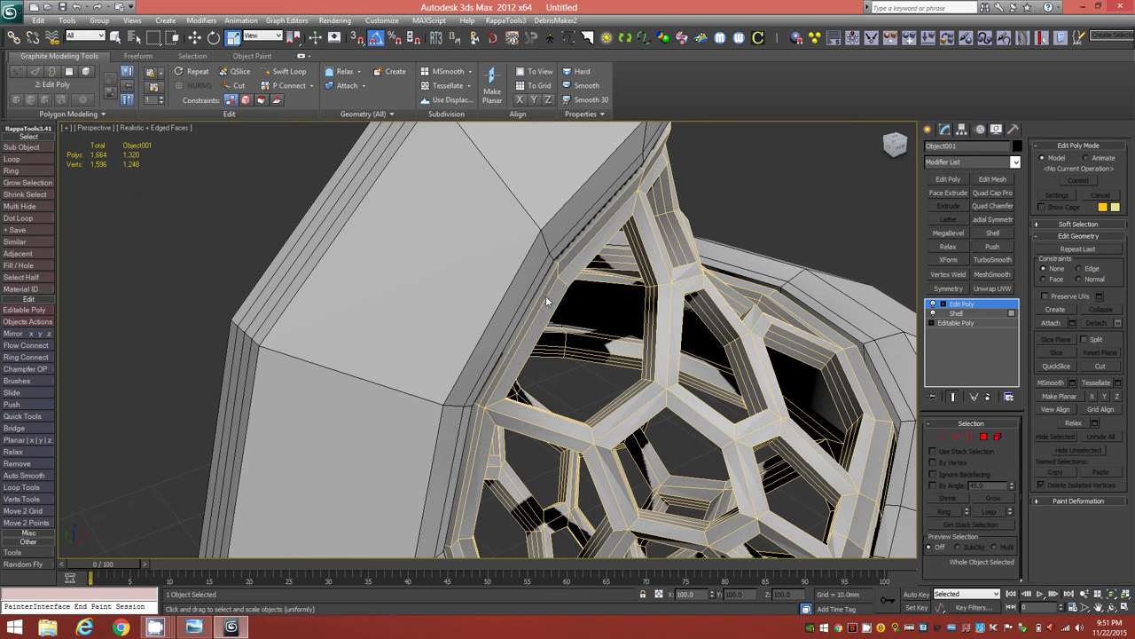
{"action": "middle_click_drag", "start_coordinate": [586, 295], "coordinate": [577, 265], "text": "alt"}
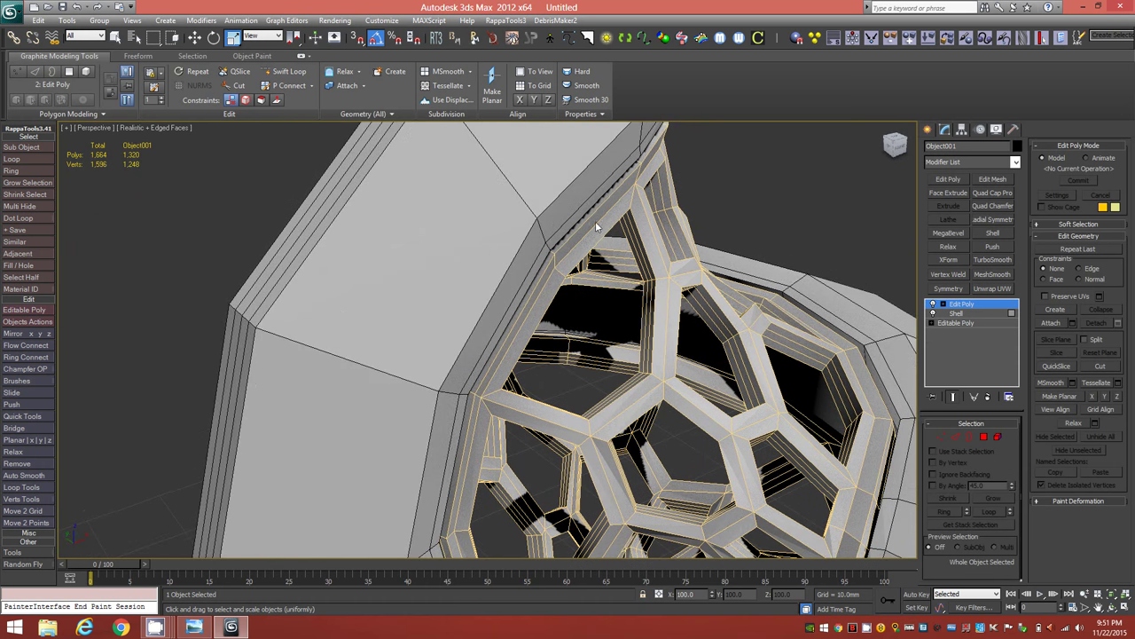
{"action": "left_click", "coordinate": [955, 436]}
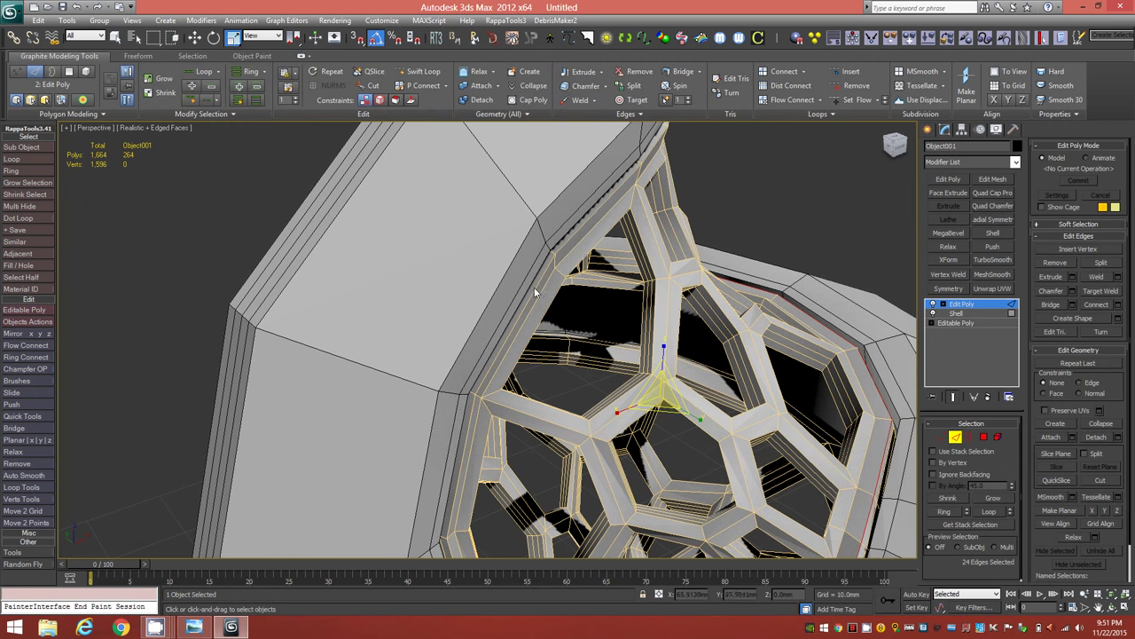
{"action": "scroll", "coordinate": [534, 288], "scroll_direction": "up", "scroll_amount": 5}
{"action": "middle_click_drag", "start_coordinate": [519, 296], "coordinate": [406, 404], "text": "alt"}
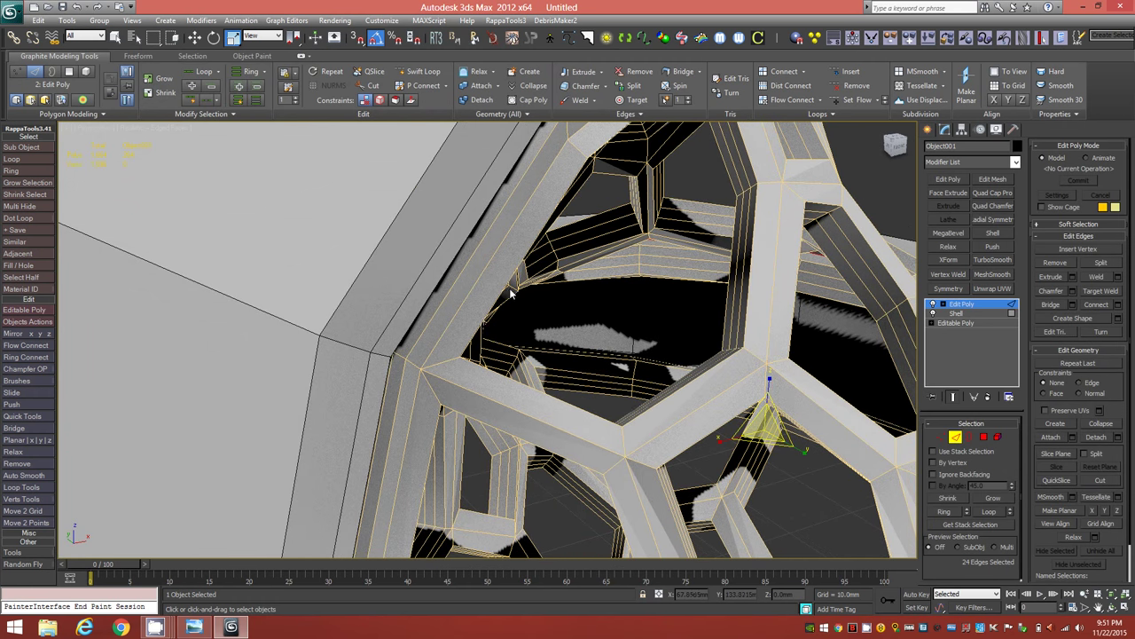
{"action": "left_click", "coordinate": [394, 408]}
Step: Go back to the Shell modifier and try a lower segment count, returning it to 3 segments
{"action": "left_click", "coordinate": [958, 313]}
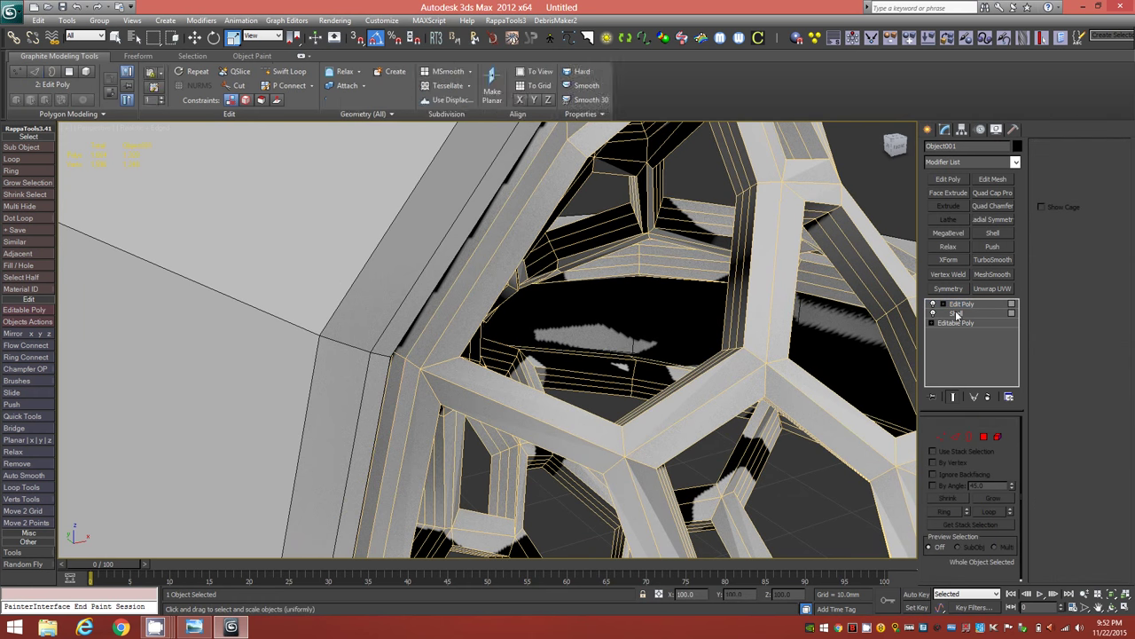
{"action": "left_click", "coordinate": [1009, 471]}
{"action": "left_click", "coordinate": [1009, 471]}
{"action": "left_click", "coordinate": [1010, 466]}
{"action": "left_click", "coordinate": [1010, 467]}
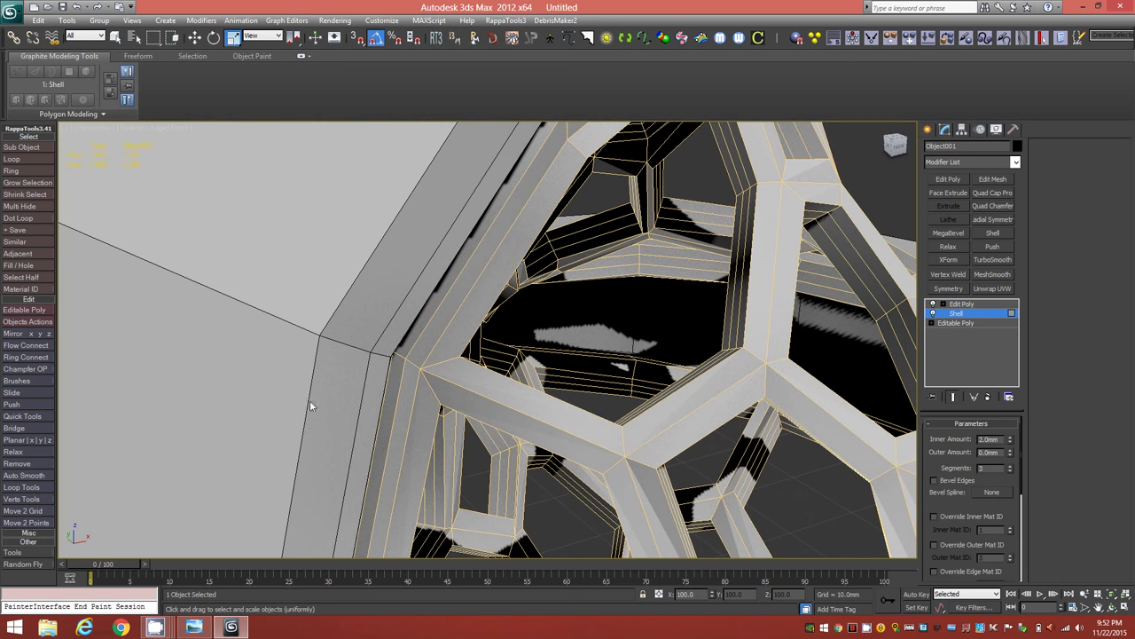
Step: Hide all unselected objects, keep the lattice's Shell at 3 segments, and return to its Edit Poly modifier
{"action": "right_click", "coordinate": [635, 349]}
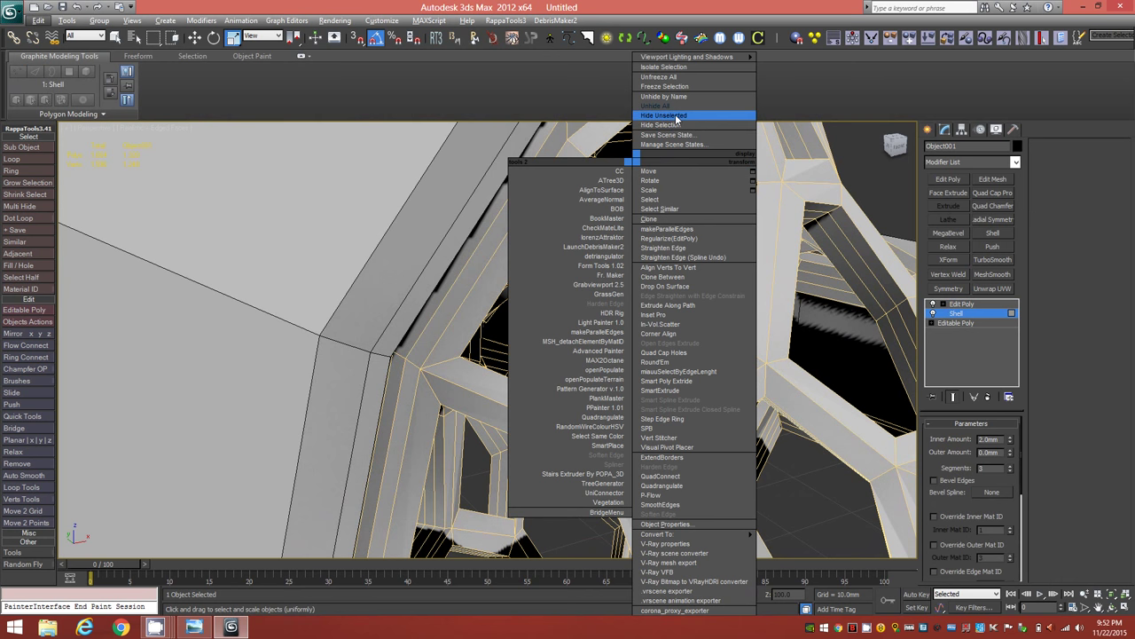
{"action": "left_click", "coordinate": [479, 392]}
{"action": "middle_click_drag", "start_coordinate": [436, 399], "coordinate": [459, 402], "text": "alt"}
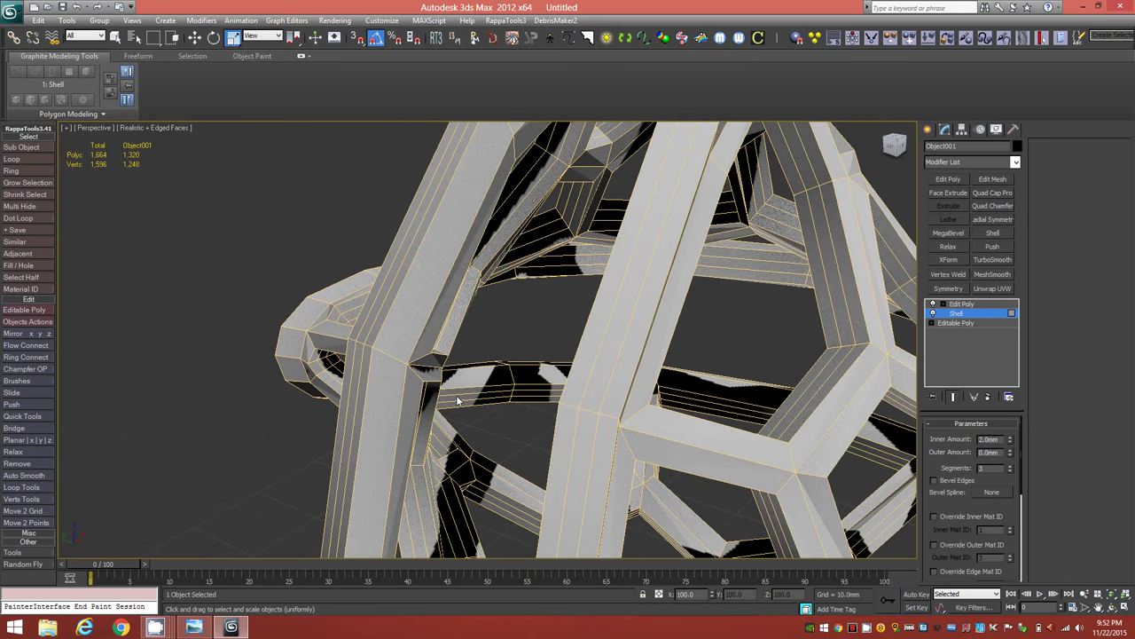
{"action": "left_click", "coordinate": [1012, 470]}
{"action": "left_click", "coordinate": [1011, 466]}
{"action": "left_click", "coordinate": [963, 304]}
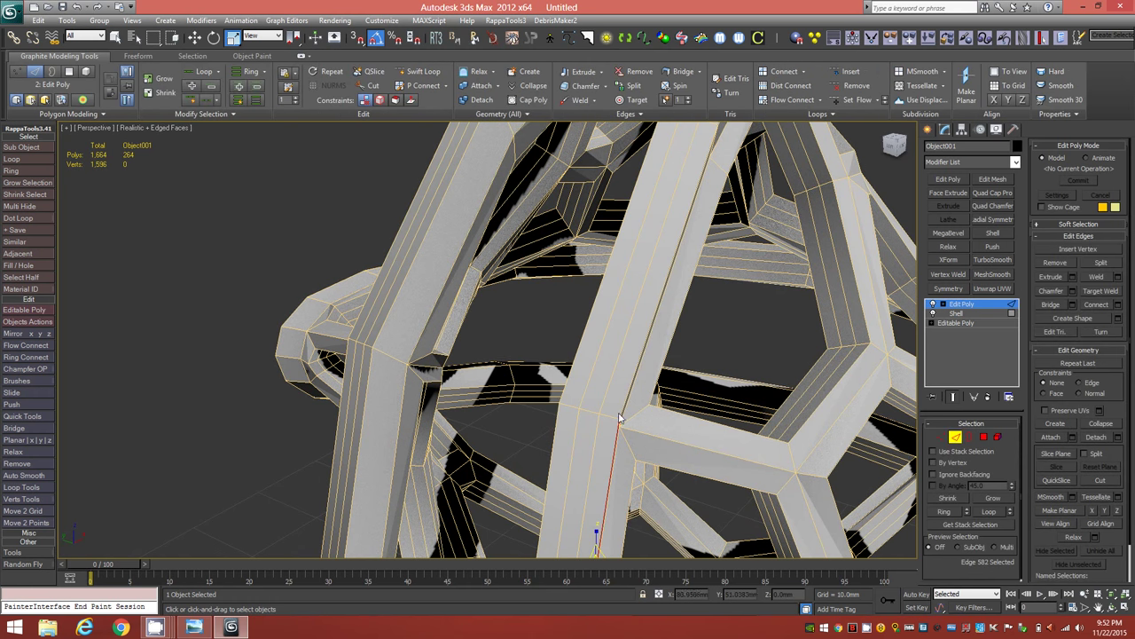
Step: Select the two inner edge loops along the outer side of the lattice's upright border frame and remove them
{"action": "left_click", "coordinate": [611, 372]}
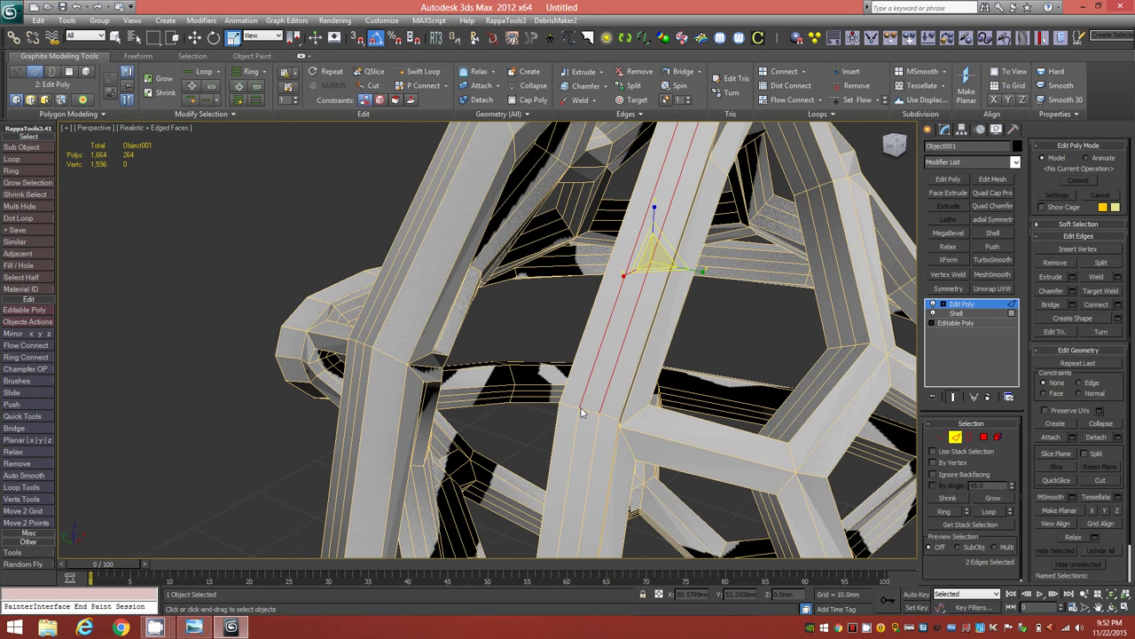
{"action": "left_click", "coordinate": [644, 327], "text": "ctrl"}
{"action": "key", "text": "alt+l"}
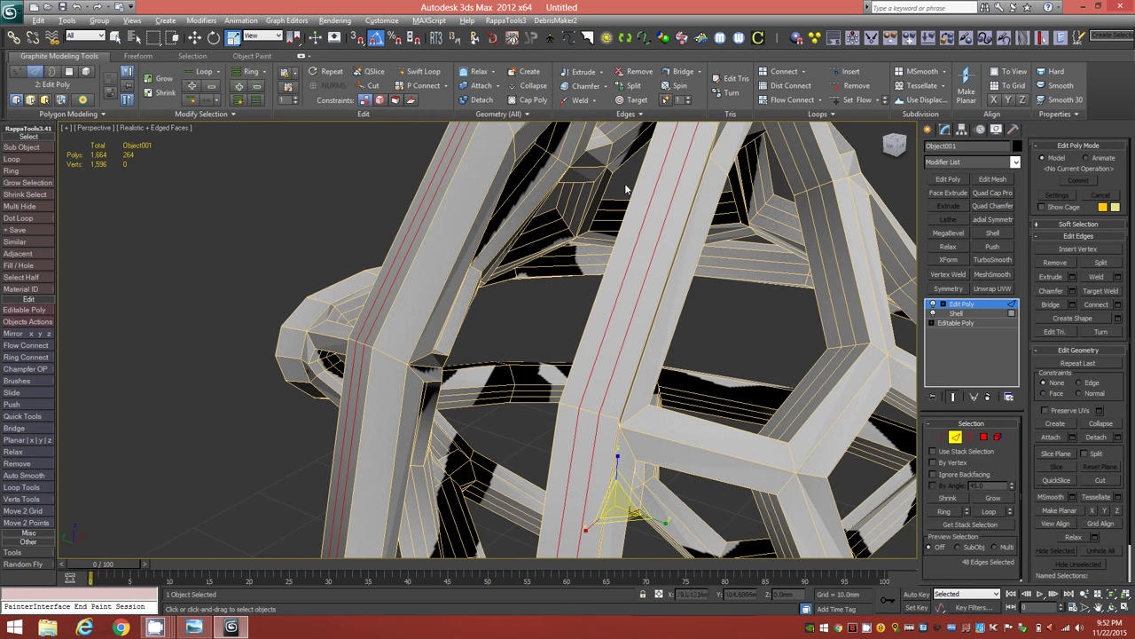
{"action": "left_click", "coordinate": [637, 73], "text": "ctrl"}
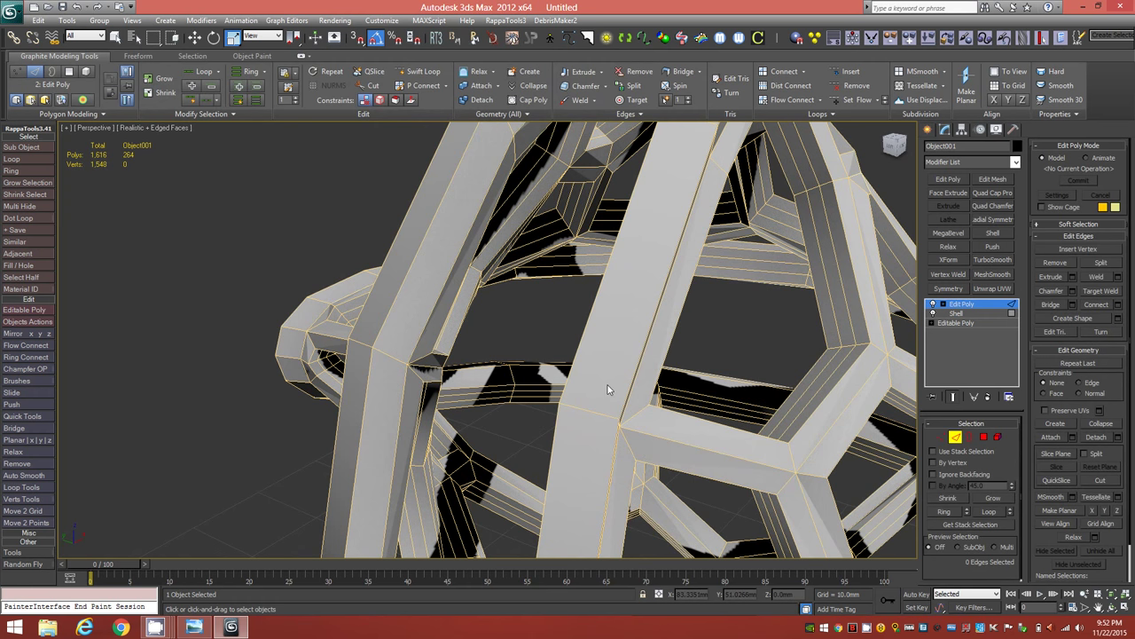
Step: Remove the two inner edge loops along the outer side of the lattice's other, U-shaped border frame
{"action": "middle_click_drag", "start_coordinate": [618, 408], "coordinate": [715, 419], "text": "alt"}
{"action": "scroll", "coordinate": [577, 447], "scroll_direction": "up", "scroll_amount": 3}
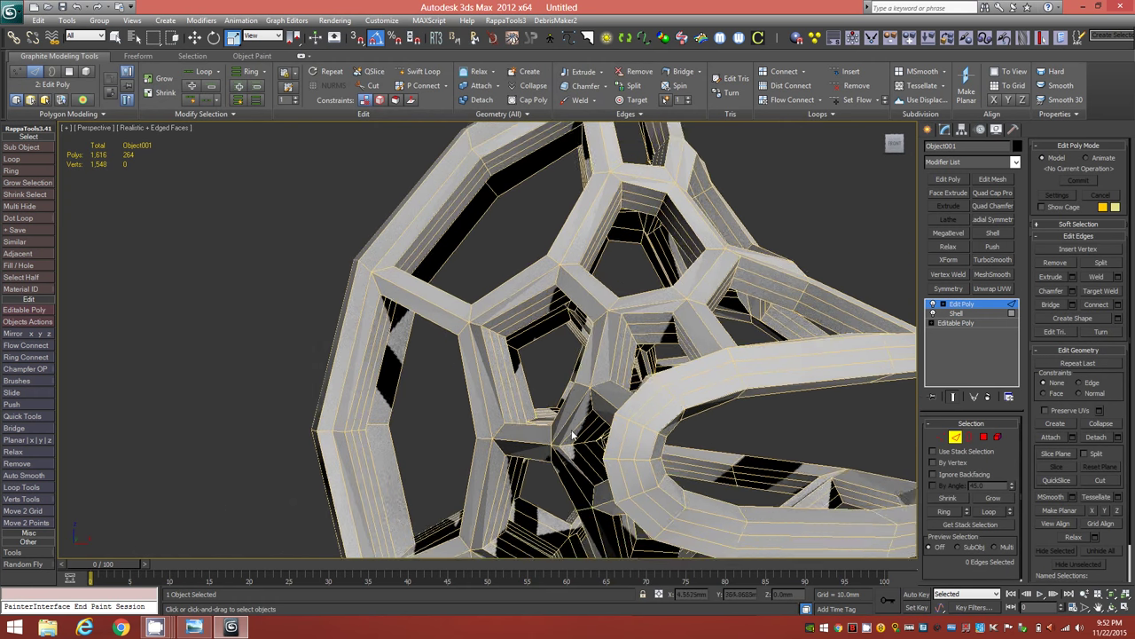
{"action": "scroll", "coordinate": [643, 455], "scroll_direction": "up", "scroll_amount": 3}
{"action": "left_click", "coordinate": [514, 420]}
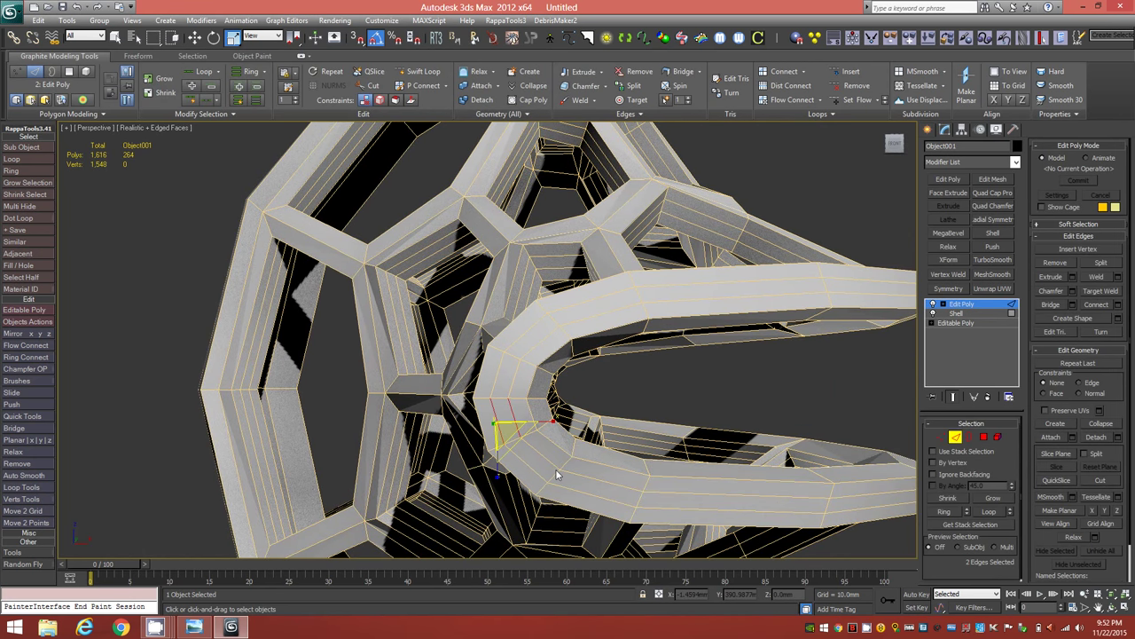
{"action": "key", "text": "alt+l"}
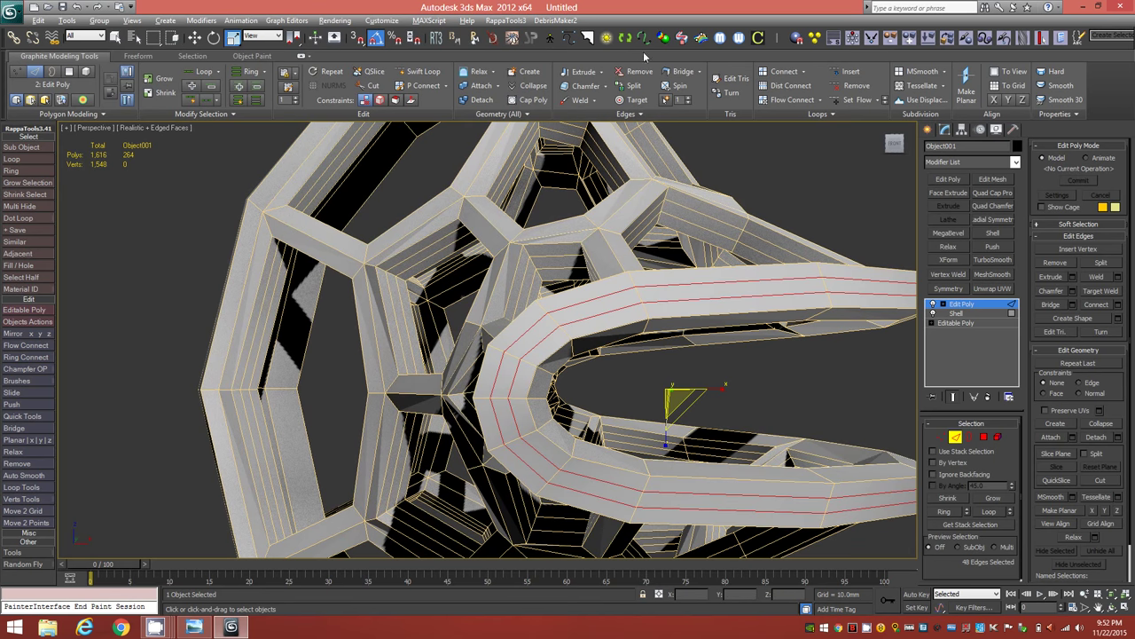
{"action": "left_click", "coordinate": [637, 71], "text": "ctrl"}
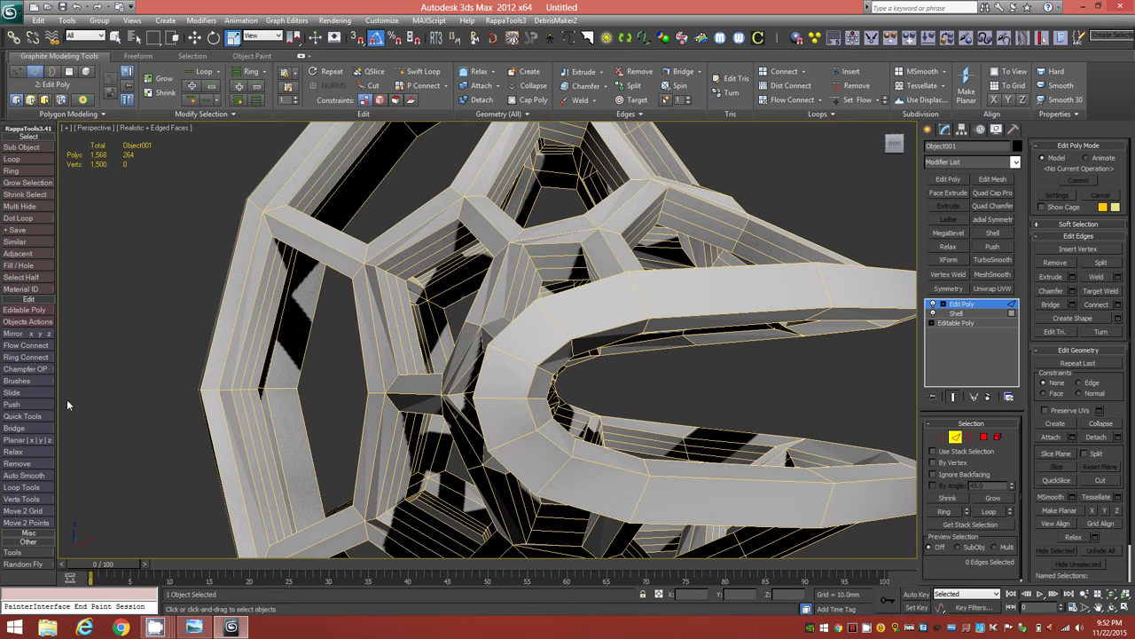
Step: Unhide all objects so the rim pieces surround the lattice again
{"action": "middle_click_drag", "start_coordinate": [364, 346], "coordinate": [493, 352], "text": "alt"}
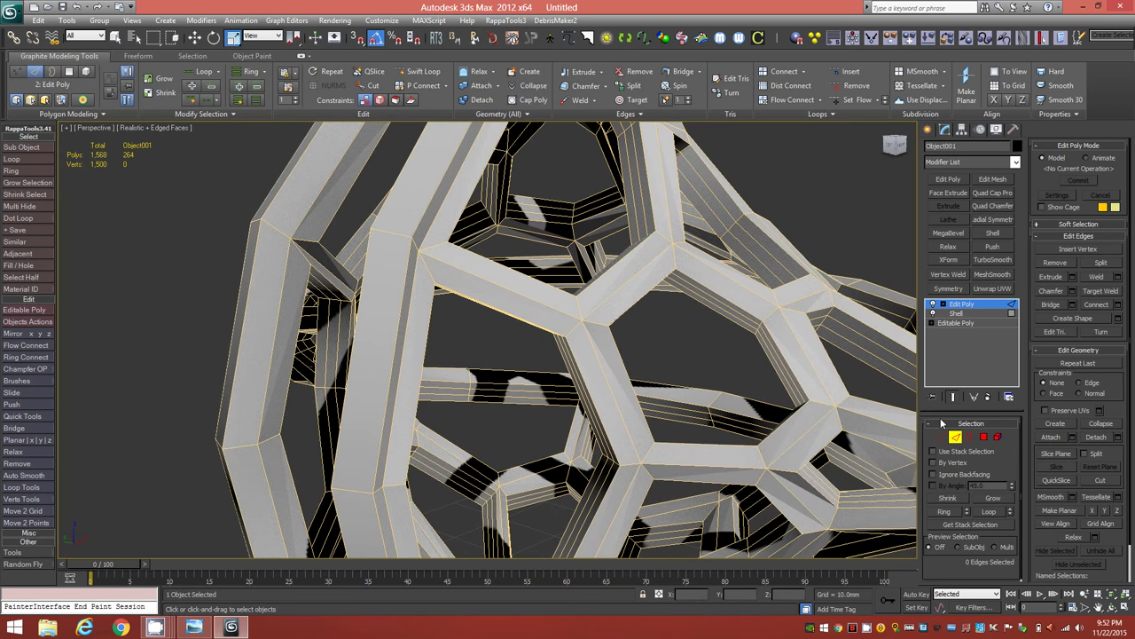
{"action": "right_click", "coordinate": [679, 299]}
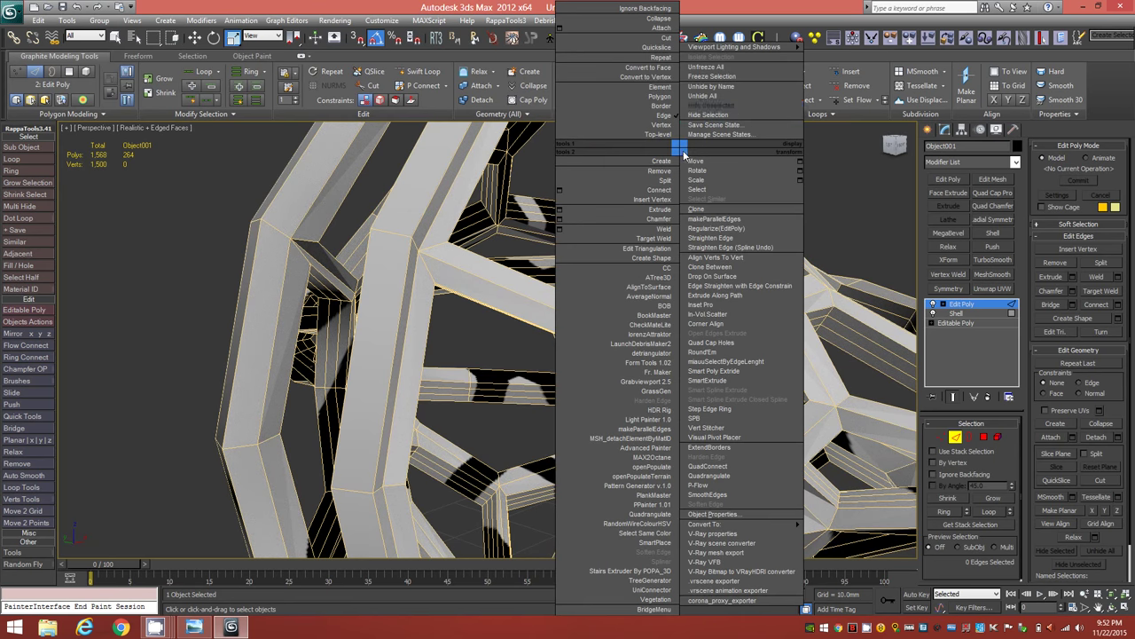
{"action": "left_click", "coordinate": [724, 97]}
{"action": "middle_click_drag", "start_coordinate": [385, 419], "coordinate": [442, 390], "text": "alt"}
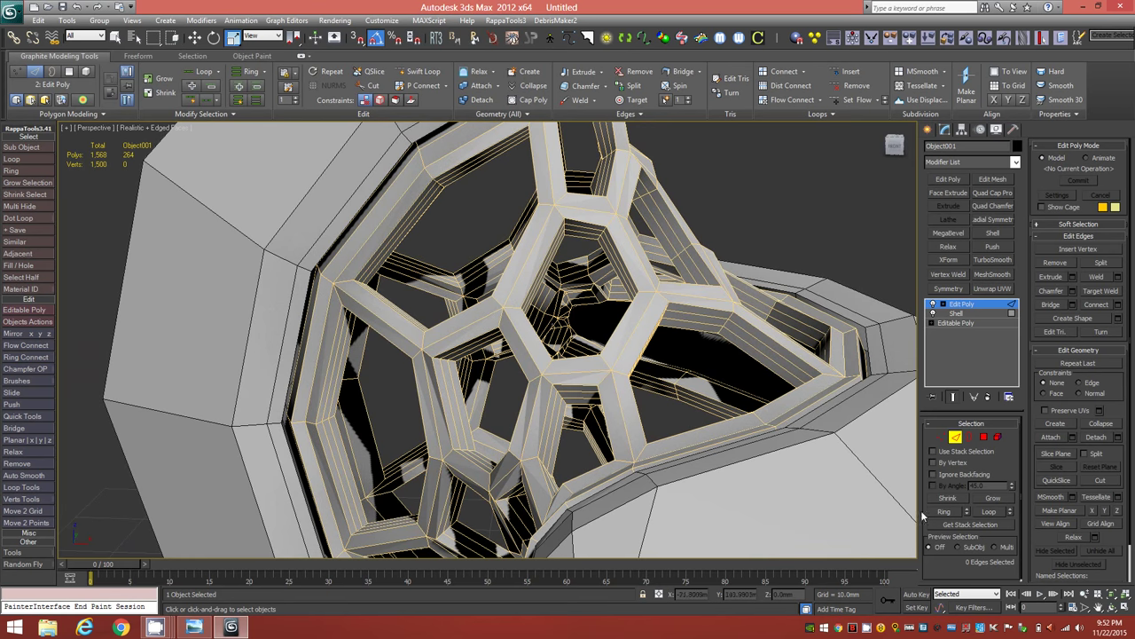
Step: Leave edge editing and attach the rim object to the lattice mesh
{"action": "left_click", "coordinate": [956, 438]}
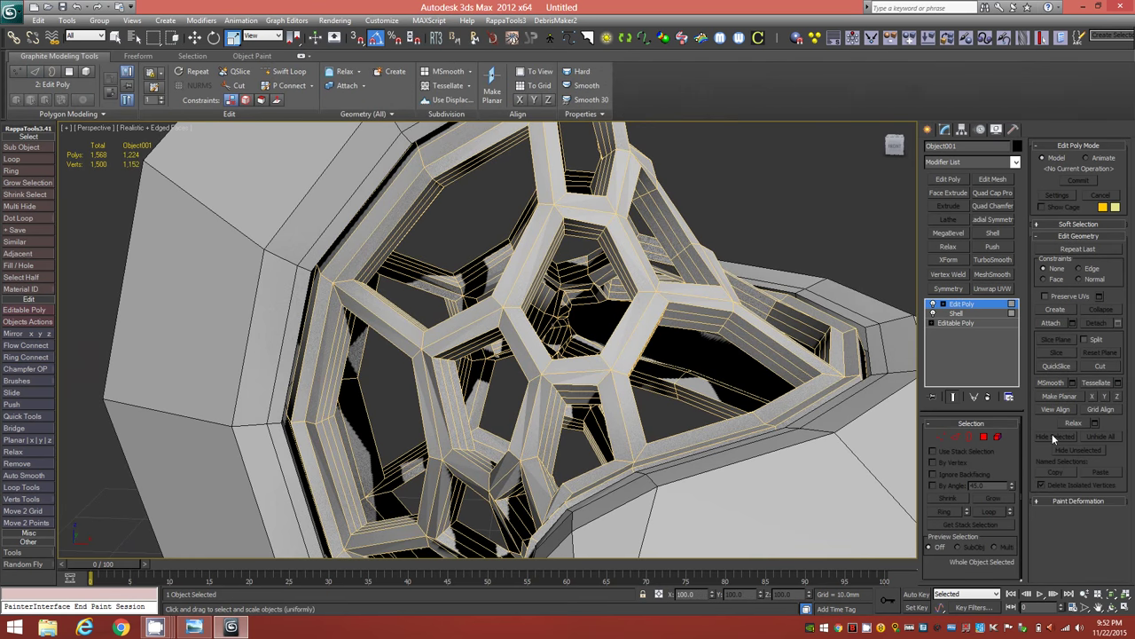
{"action": "left_click", "coordinate": [1049, 323]}
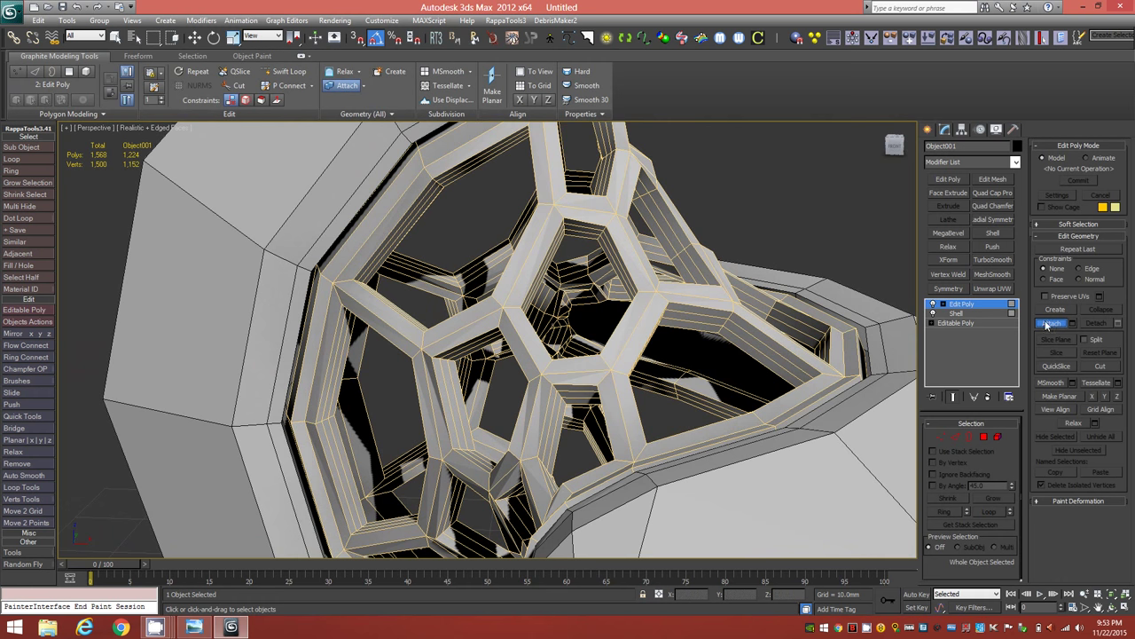
{"action": "left_click", "coordinate": [289, 229]}
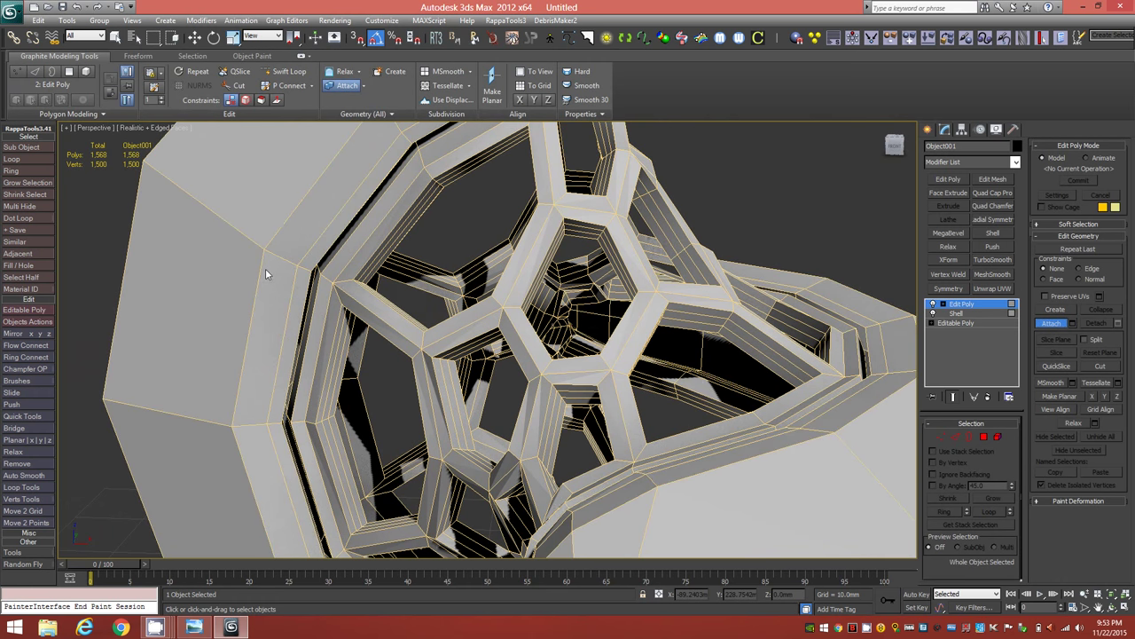
{"action": "middle_click_drag", "start_coordinate": [375, 339], "coordinate": [621, 391], "text": "alt"}
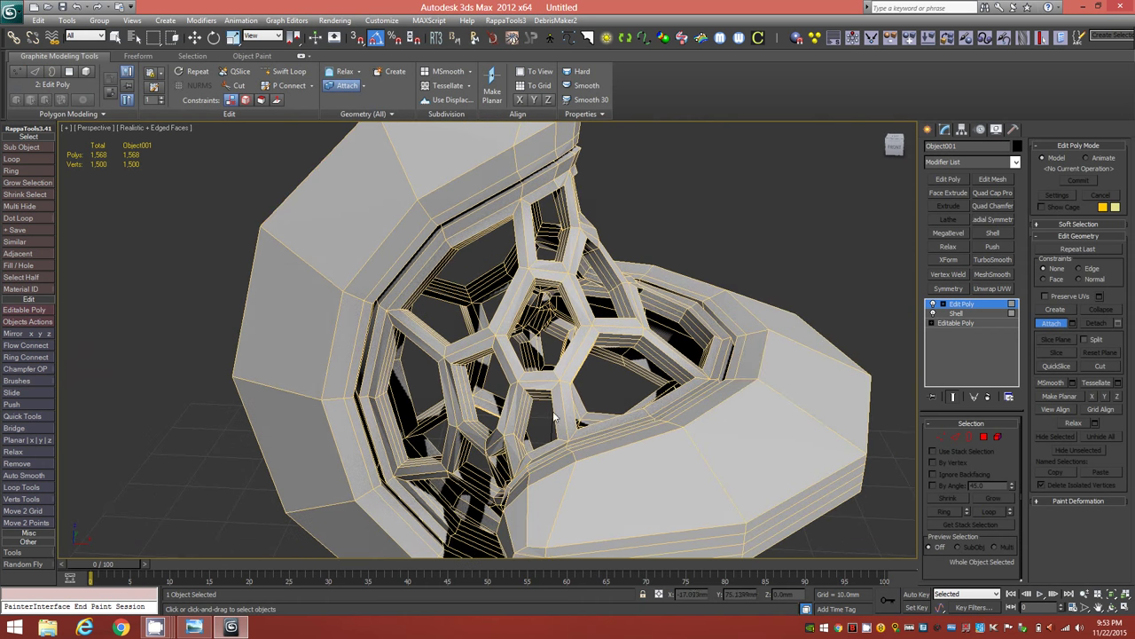
{"action": "left_click", "coordinate": [1056, 323]}
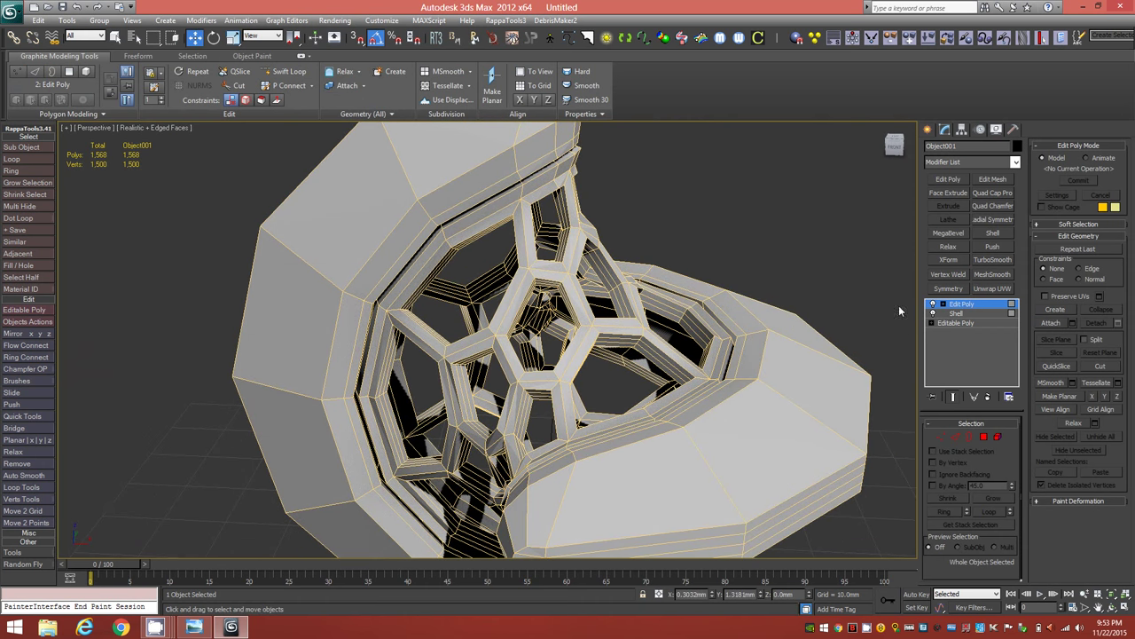
{"action": "middle_click_drag", "start_coordinate": [350, 364], "coordinate": [829, 462], "text": "alt"}
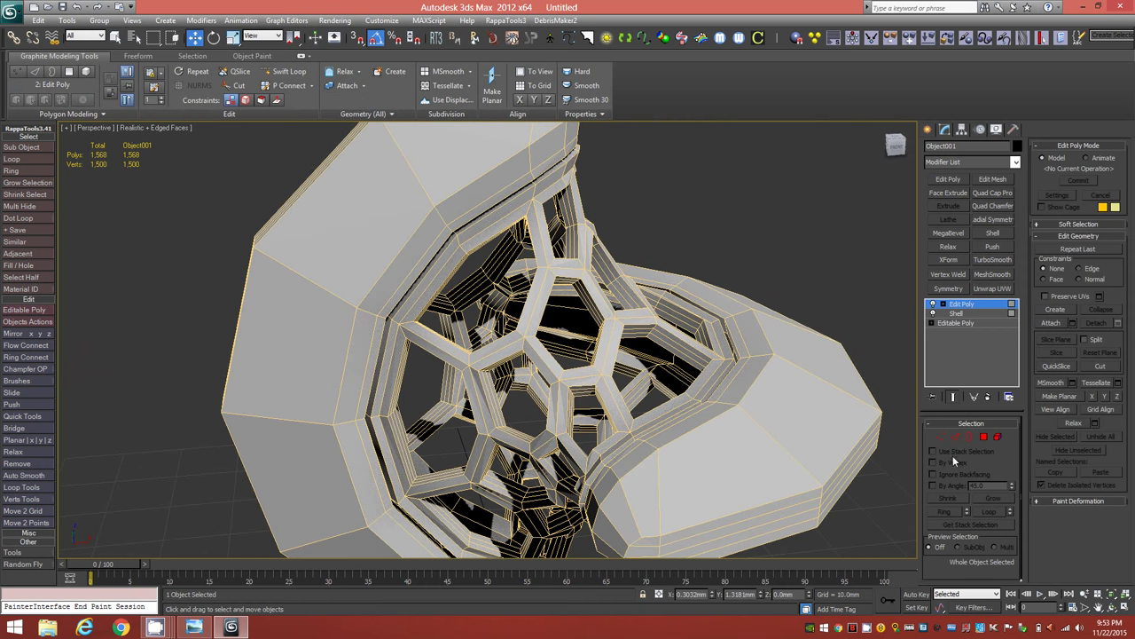
Step: Clear the polygon selection and select the two facing polygon loops along the gap between the upright rim and the lattice
{"action": "left_click", "coordinate": [984, 437]}
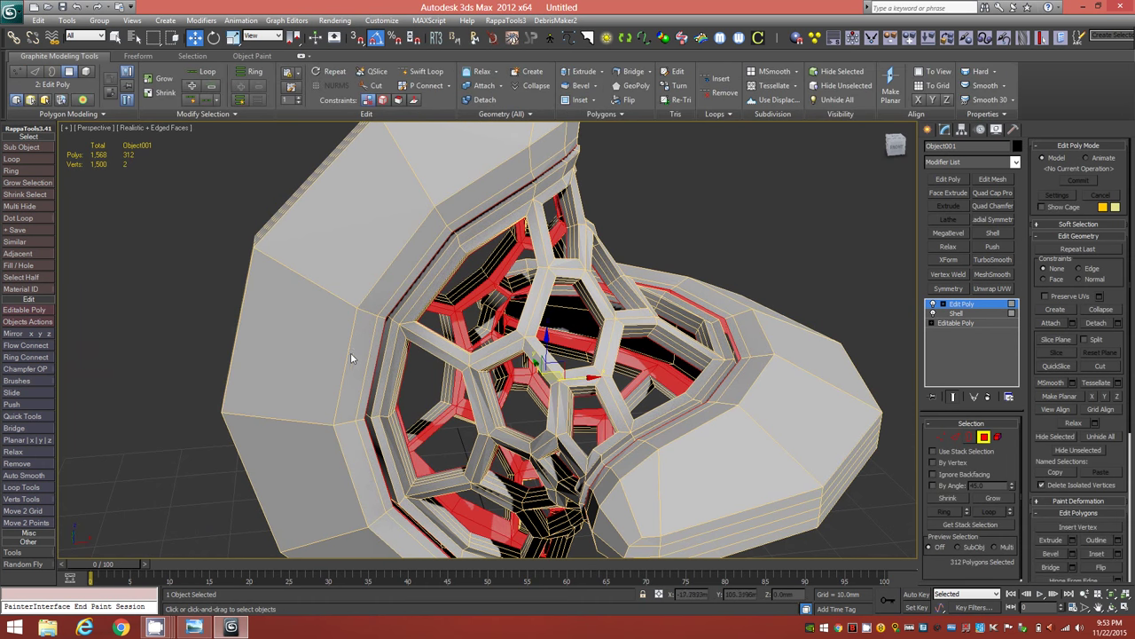
{"action": "key", "text": "ctrl+d"}
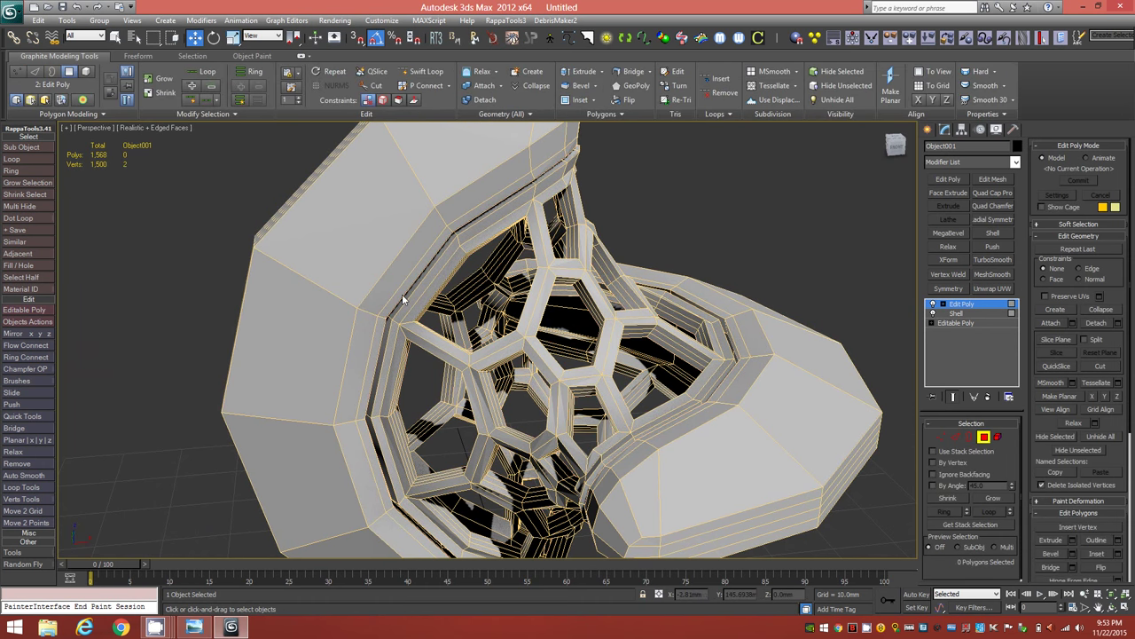
{"action": "scroll", "coordinate": [404, 296], "scroll_direction": "up", "scroll_amount": 5}
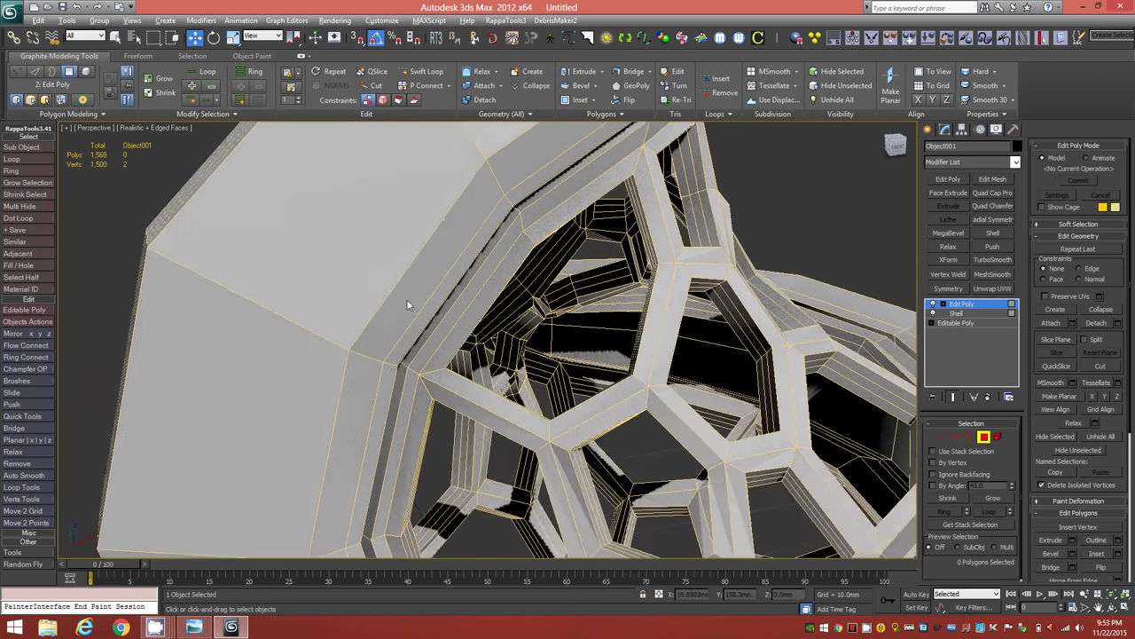
{"action": "scroll", "coordinate": [408, 304], "scroll_direction": "up", "scroll_amount": 4}
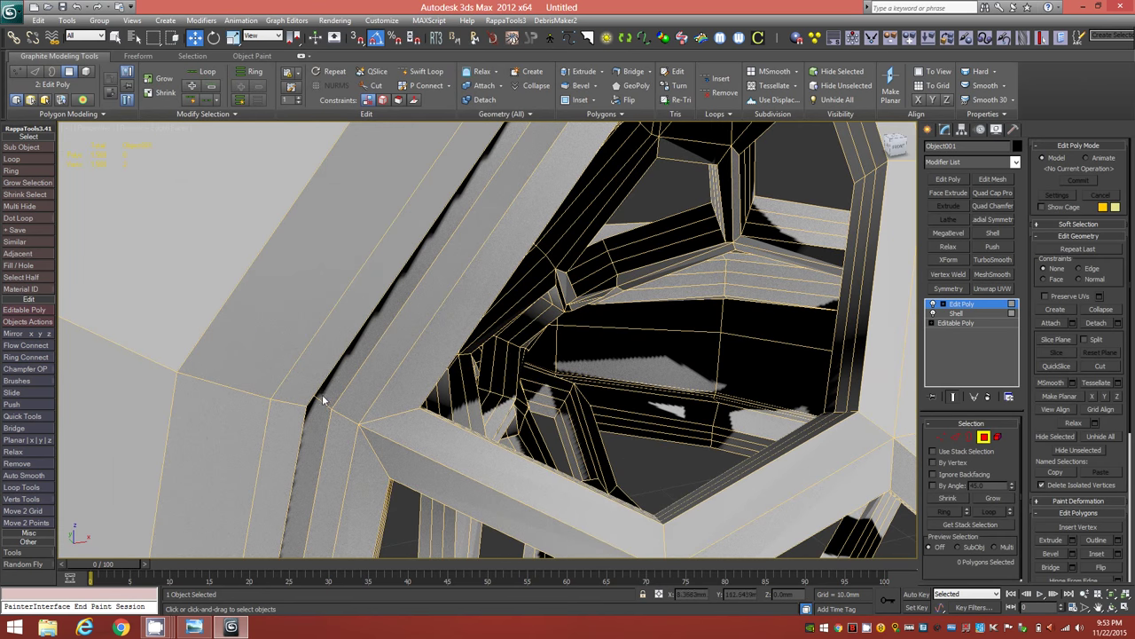
{"action": "left_click", "coordinate": [326, 403]}
{"action": "left_click", "coordinate": [306, 429], "text": "shift"}
{"action": "middle_click_drag", "start_coordinate": [306, 429], "coordinate": [499, 304], "text": "alt"}
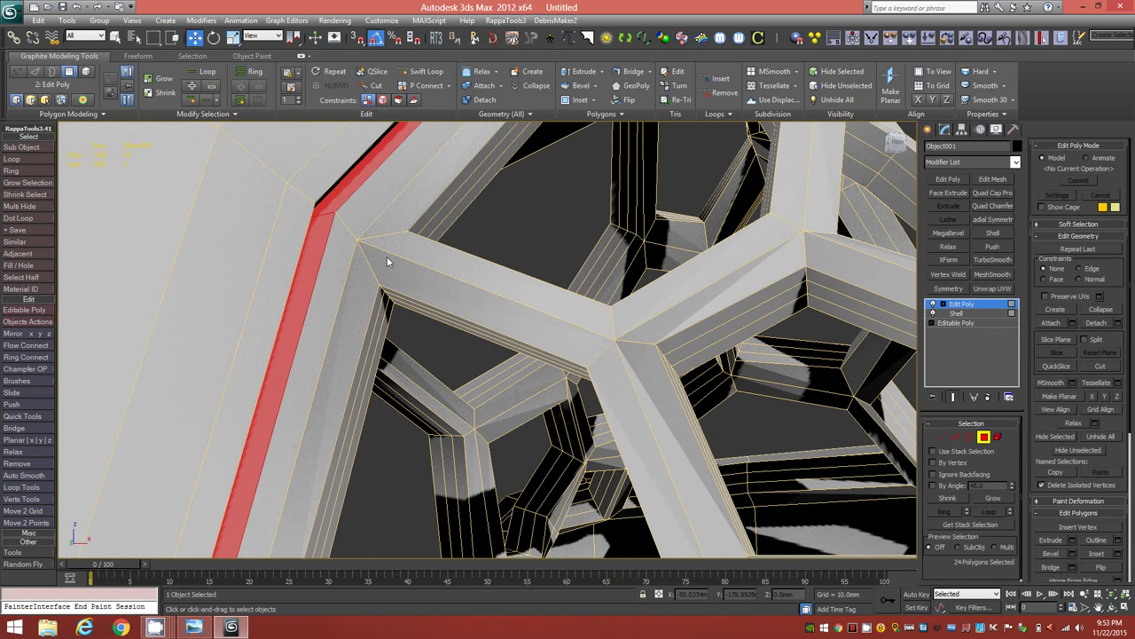
{"action": "middle_click_drag", "start_coordinate": [326, 302], "coordinate": [250, 271], "text": "alt"}
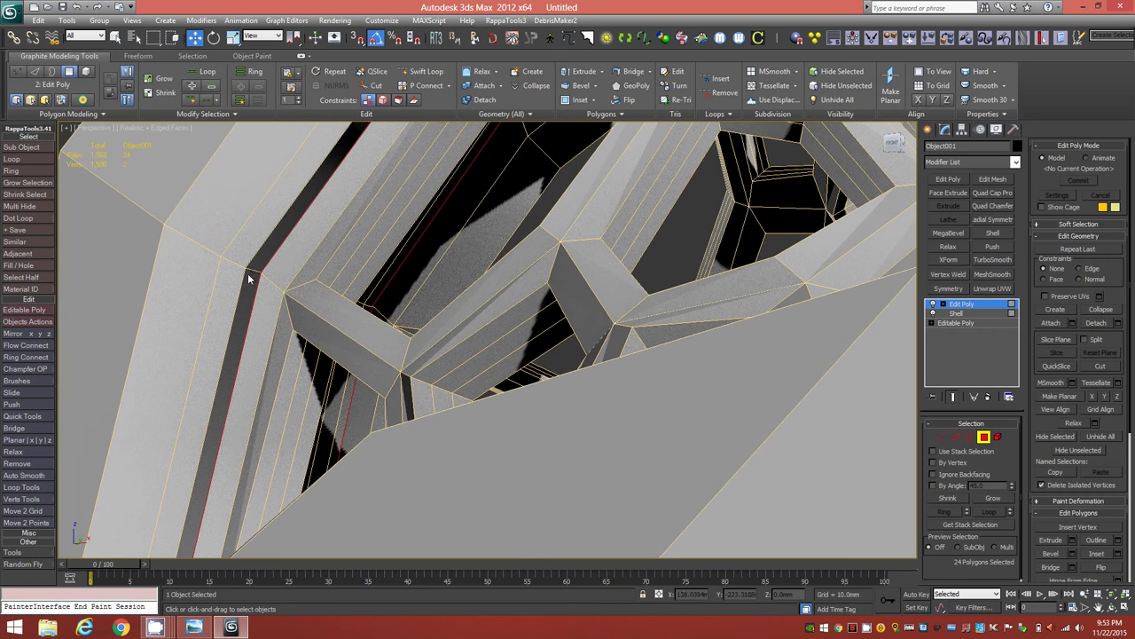
{"action": "left_click", "coordinate": [255, 265], "text": "ctrl"}
{"action": "left_click", "coordinate": [249, 294], "text": "shift"}
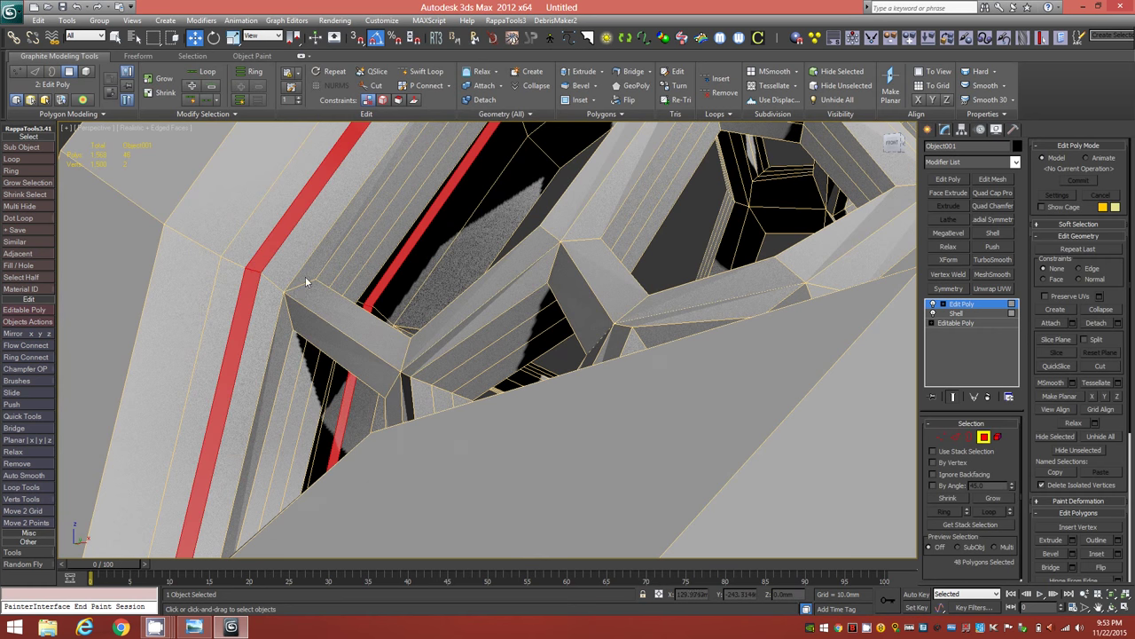
Step: Bridge the selected polygon loops to join the upright rim to the lattice
{"action": "middle_click_drag", "start_coordinate": [293, 295], "coordinate": [370, 349], "text": "alt"}
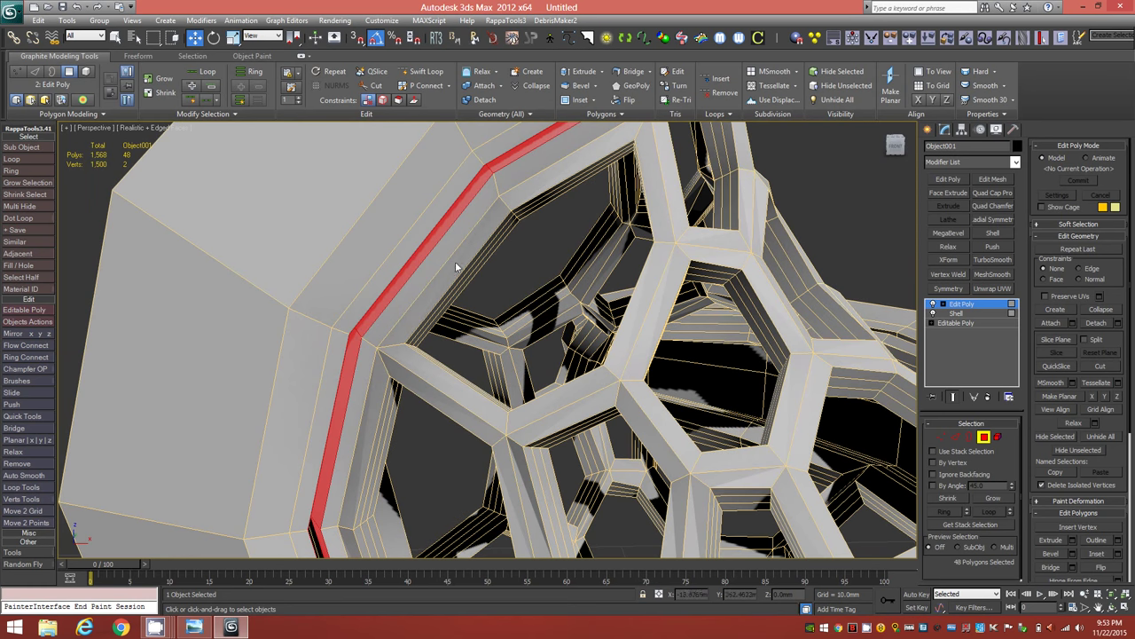
{"action": "middle_click_drag", "start_coordinate": [480, 319], "coordinate": [364, 254], "text": "alt"}
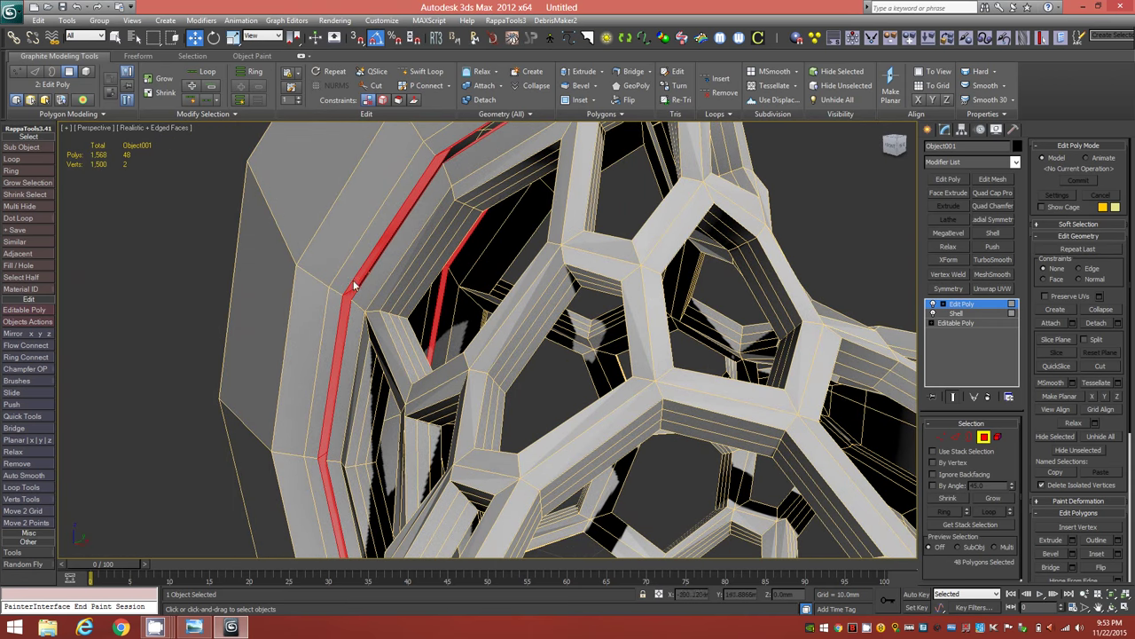
{"action": "mouse_move", "coordinate": [352, 322]}
{"action": "middle_mouse_down", "text": "alt"}
{"action": "mouse_move", "coordinate": [447, 343]}
{"action": "mouse_move", "coordinate": [482, 337]}
{"action": "mouse_move", "coordinate": [367, 371]}
{"action": "mouse_move", "coordinate": [363, 335]}
{"action": "middle_mouse_up", "text": "alt"}
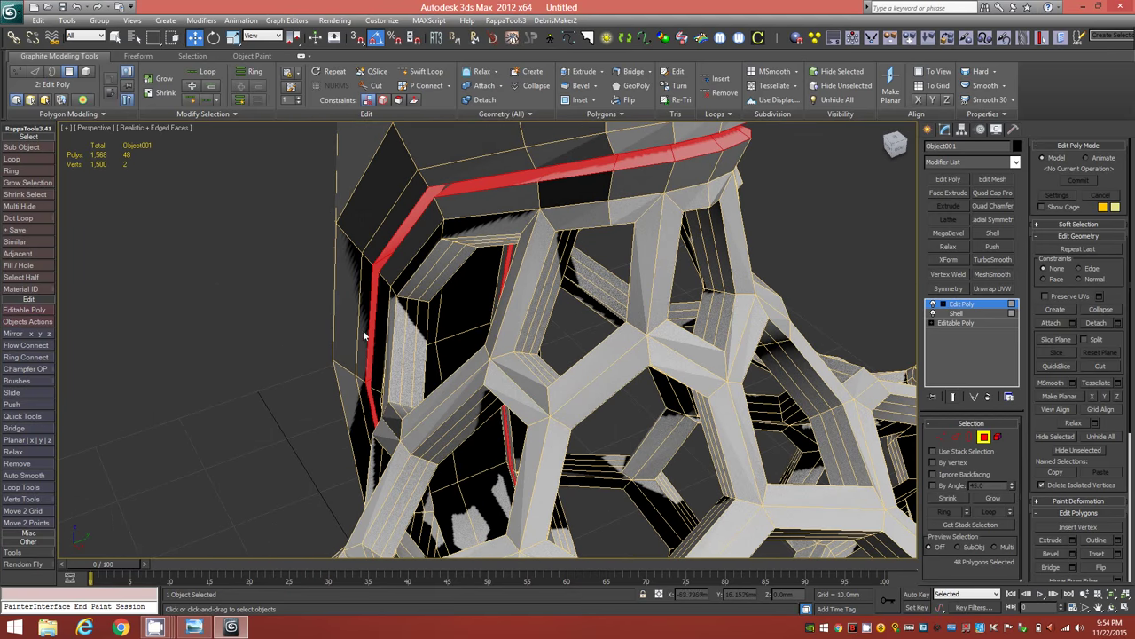
{"action": "scroll", "coordinate": [334, 291], "scroll_direction": "up", "scroll_amount": 5}
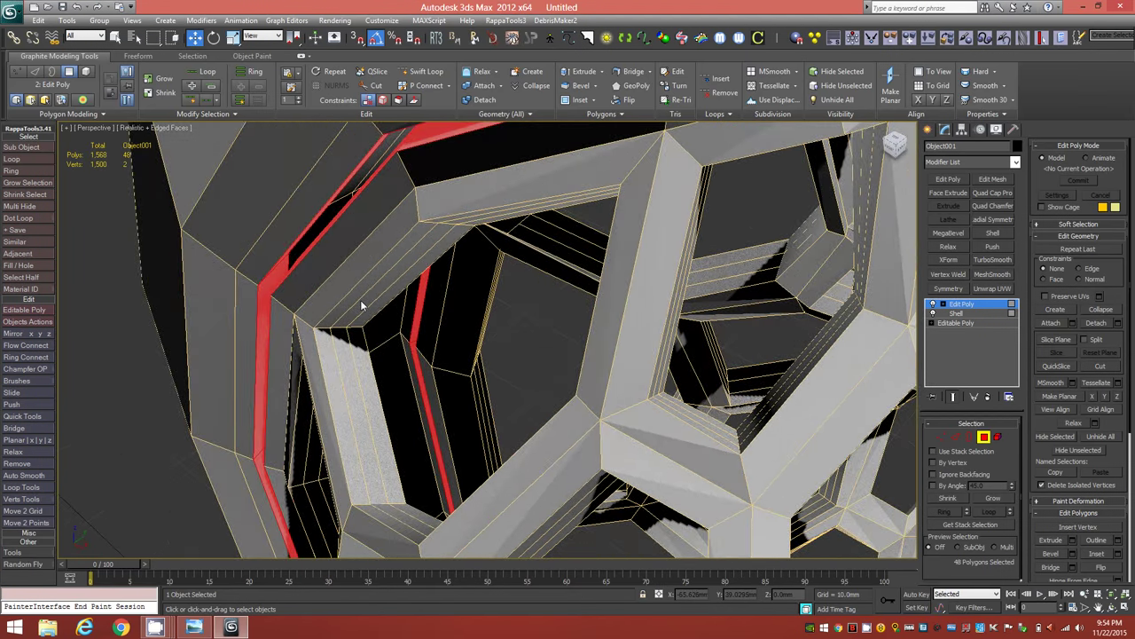
{"action": "middle_click_drag", "start_coordinate": [361, 305], "coordinate": [354, 307], "text": "alt"}
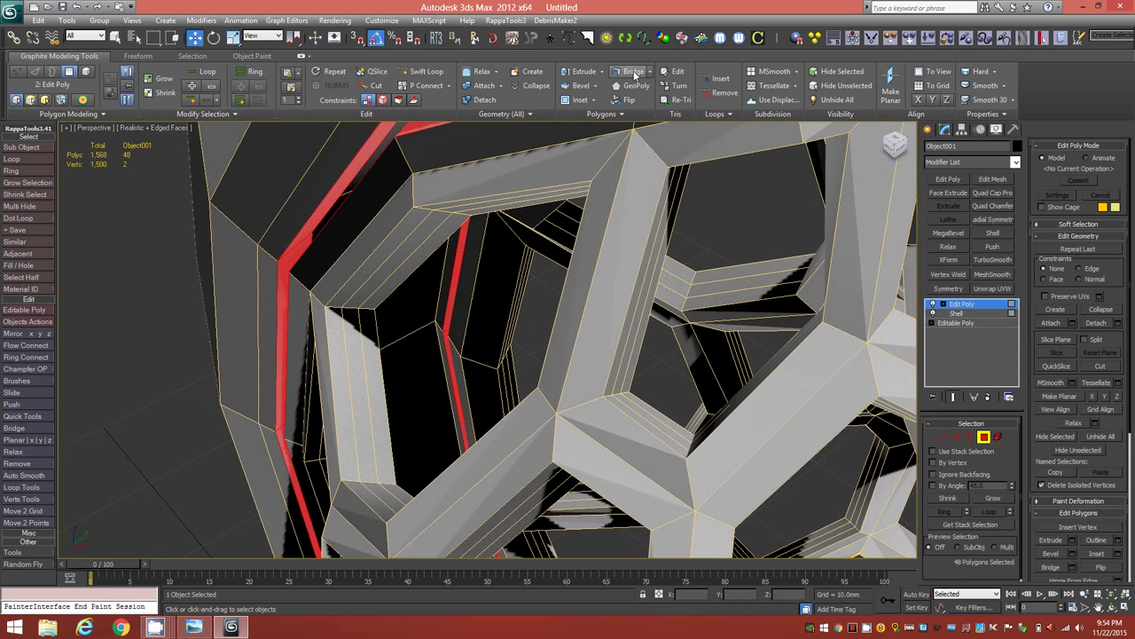
{"action": "left_click", "coordinate": [634, 73]}
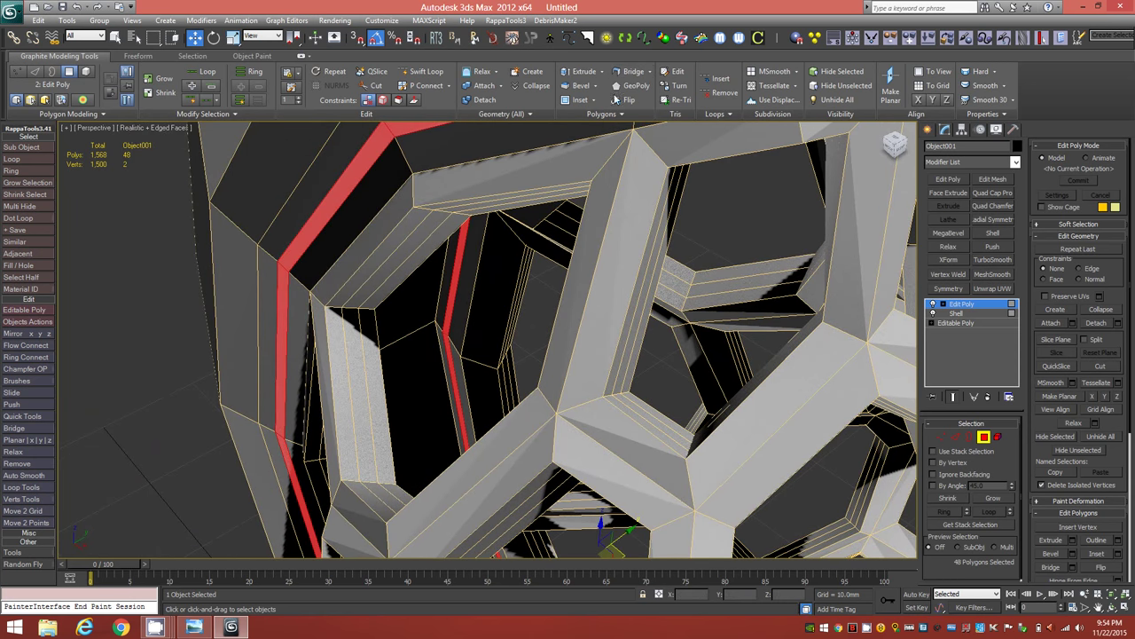
Step: Select the two facing polygon loops along the gap between the other rim and the lattice
{"action": "middle_click_drag", "start_coordinate": [283, 397], "coordinate": [489, 331], "text": "alt"}
{"action": "scroll", "coordinate": [496, 303], "scroll_direction": "up", "scroll_amount": 4}
{"action": "middle_click_drag", "start_coordinate": [498, 264], "coordinate": [520, 237], "text": "alt"}
{"action": "left_click", "coordinate": [520, 237]}
{"action": "left_click", "coordinate": [475, 328], "text": "shift"}
{"action": "middle_click_drag", "start_coordinate": [475, 327], "coordinate": [527, 331], "text": "alt"}
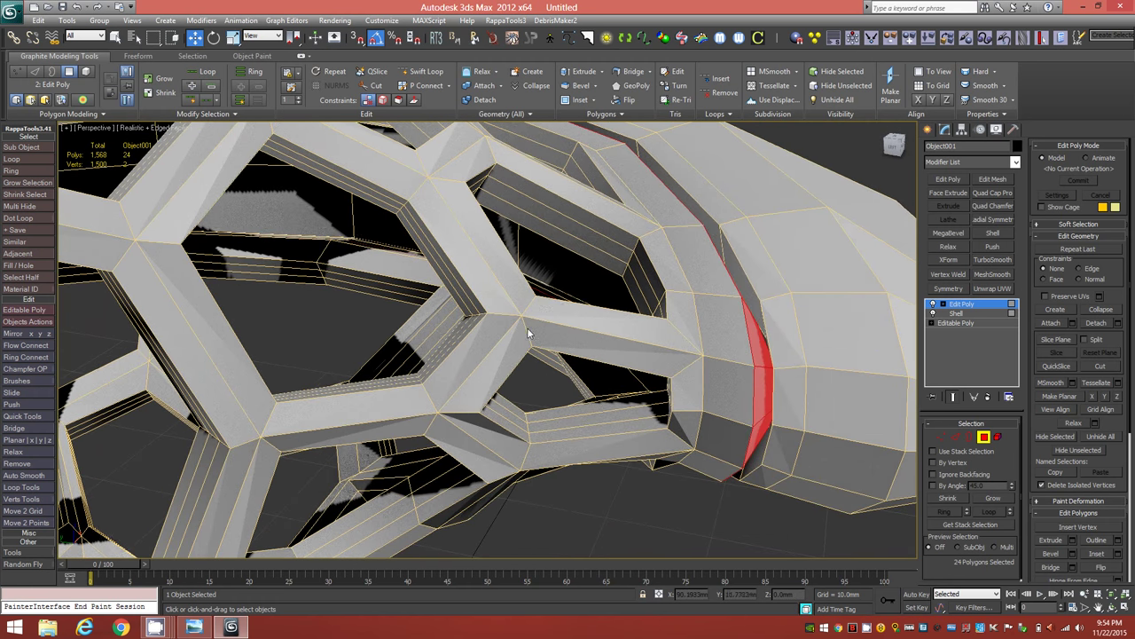
{"action": "left_click", "coordinate": [715, 225], "text": "shift"}
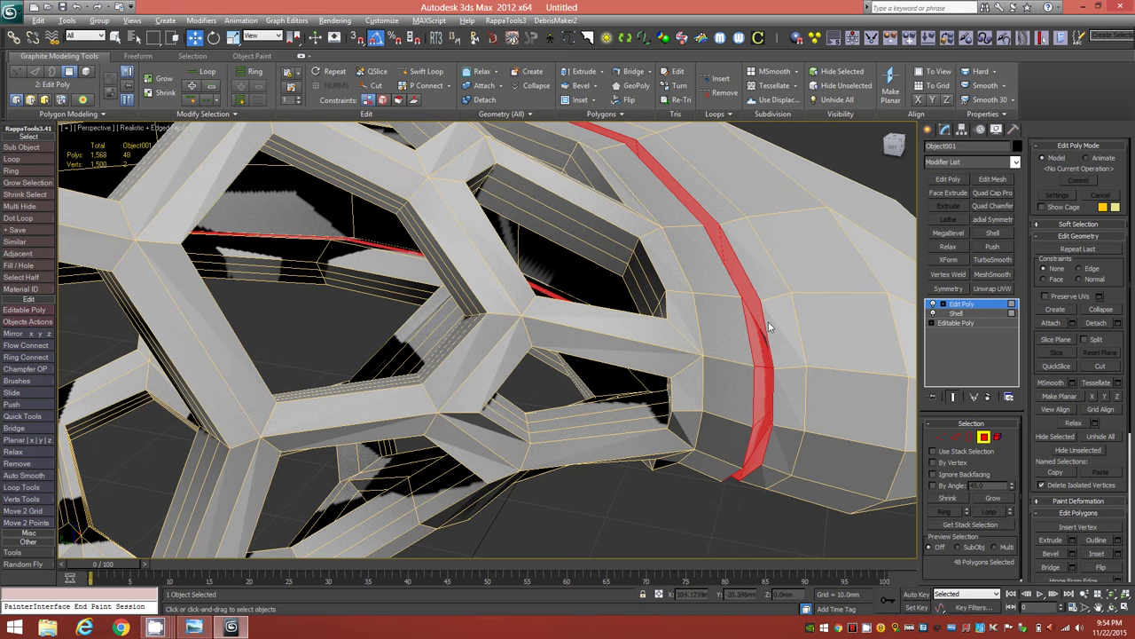
{"action": "scroll", "coordinate": [750, 319], "scroll_direction": "up", "scroll_amount": 6}
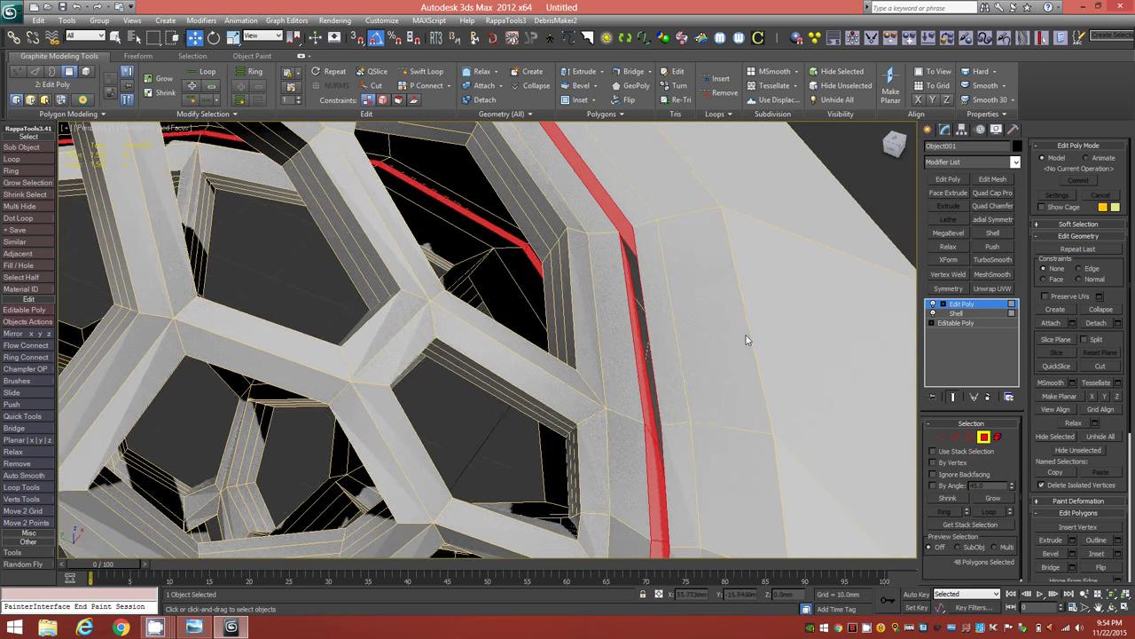
Step: Bridge the selected polygon loops to join the other rim to the lattice, and clear the polygon selection
{"action": "scroll", "coordinate": [736, 328], "scroll_direction": "down", "scroll_amount": 2}
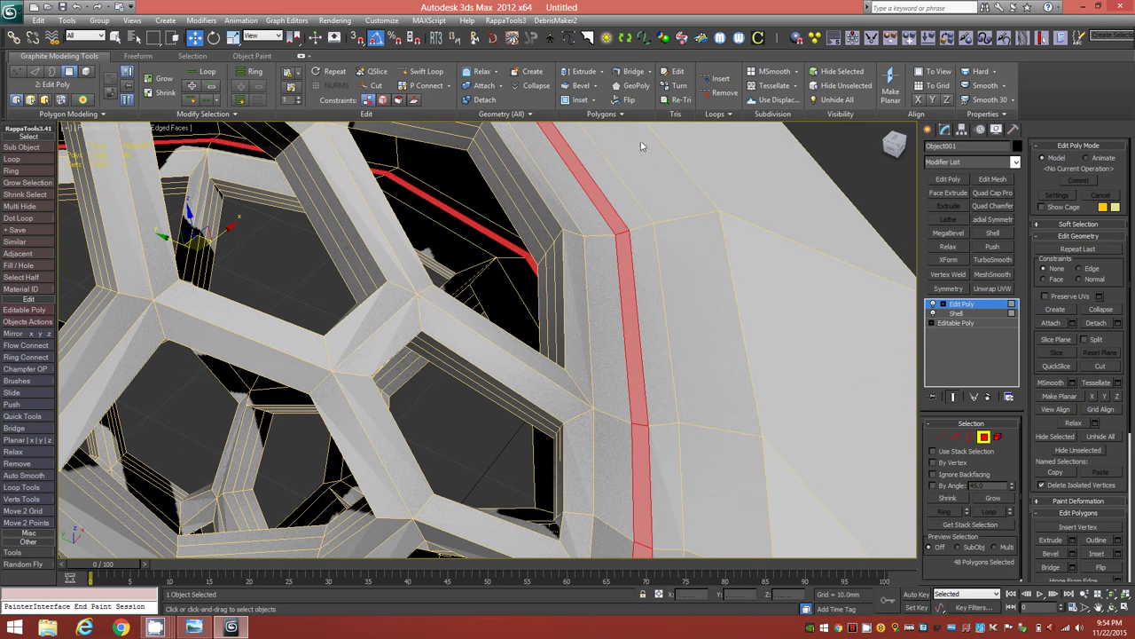
{"action": "middle_click_drag", "start_coordinate": [648, 429], "coordinate": [486, 404], "text": "alt"}
{"action": "scroll", "coordinate": [580, 408], "scroll_direction": "down", "scroll_amount": 2}
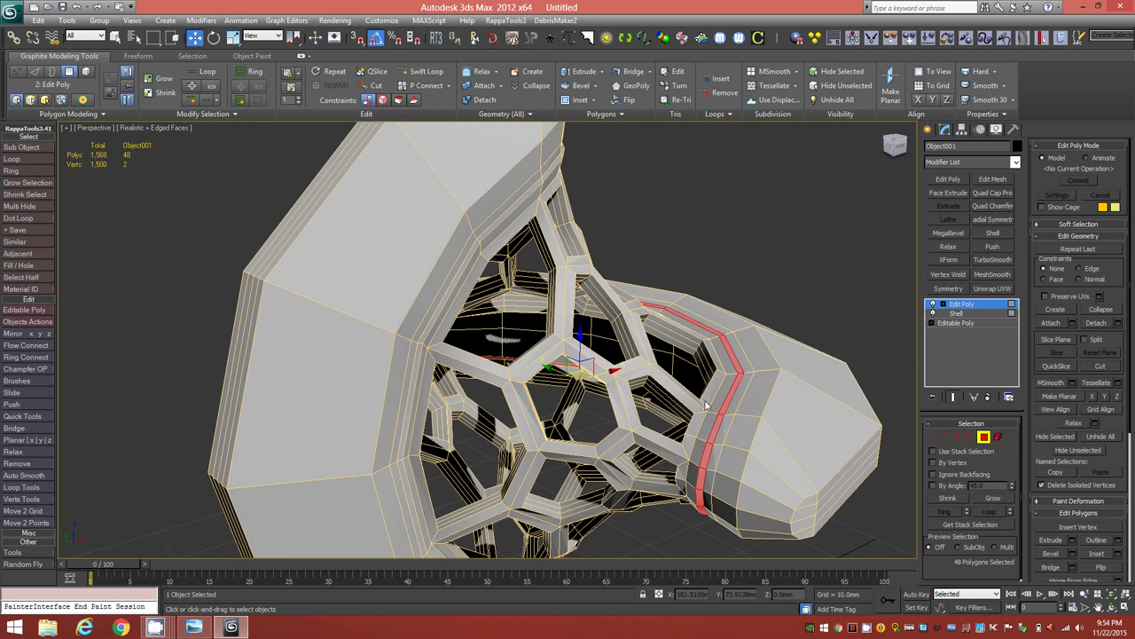
{"action": "key", "text": "ctrl+d"}
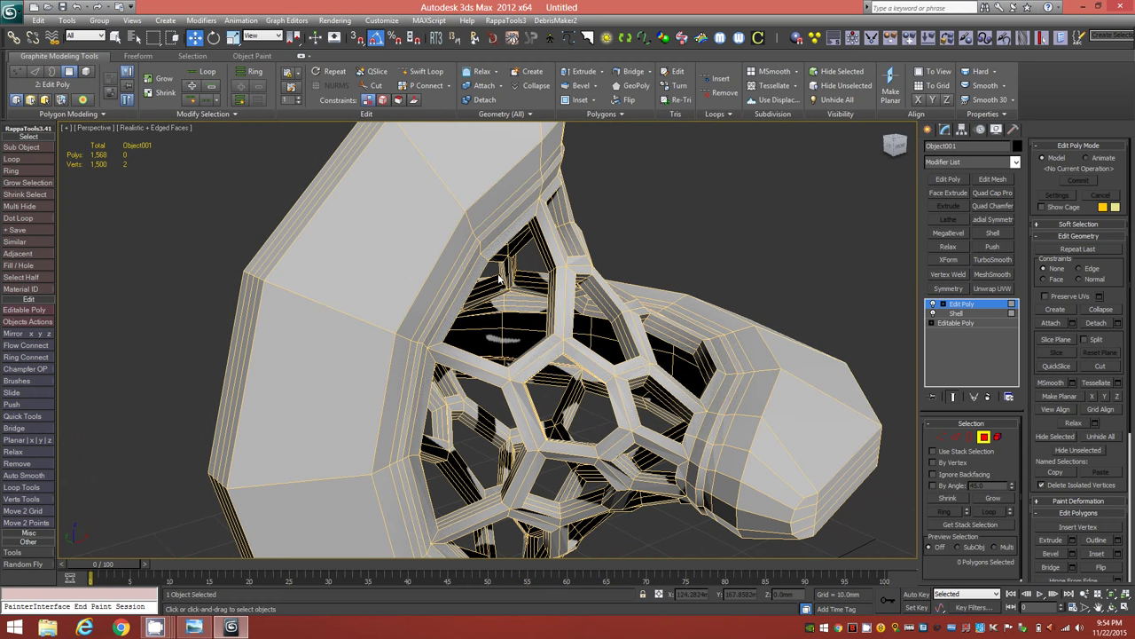
Step: Select the upright rim's edge loop next to the lattice border and set the editing constraint to Edge
{"action": "scroll", "coordinate": [483, 260], "scroll_direction": "up", "scroll_amount": 5}
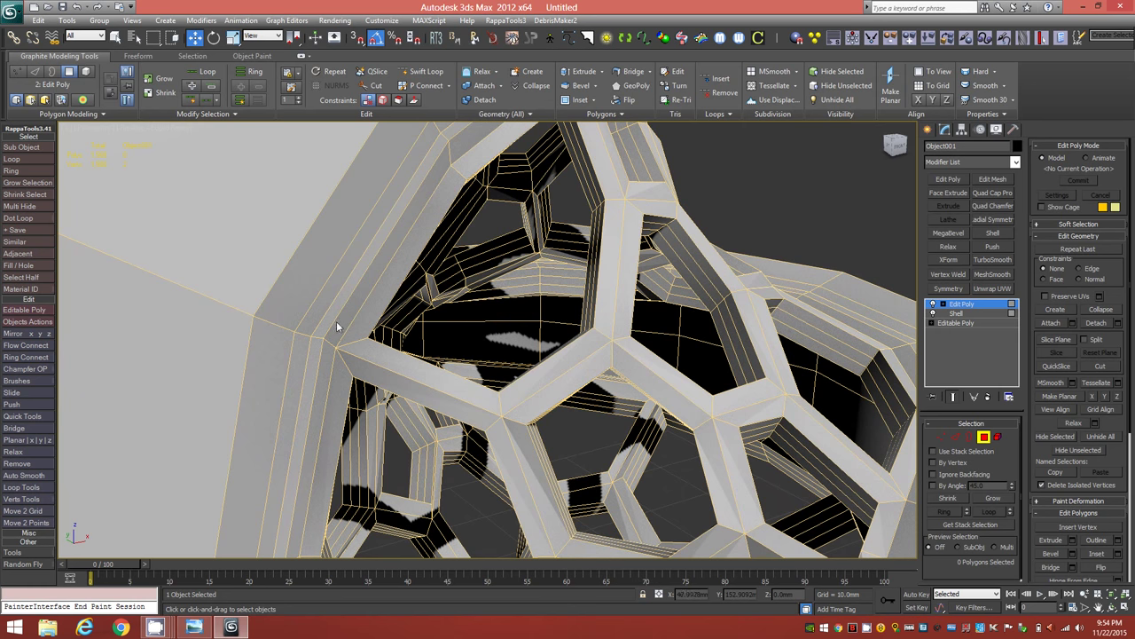
{"action": "left_click", "coordinate": [955, 437]}
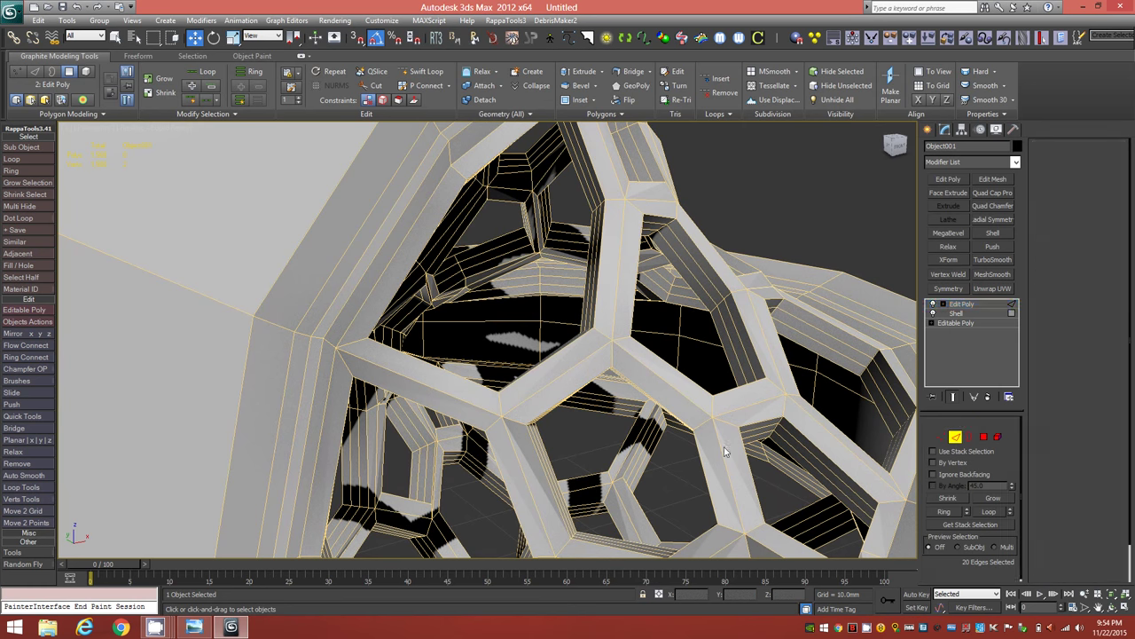
{"action": "left_click", "coordinate": [330, 326]}
{"action": "double_click", "coordinate": [307, 396]}
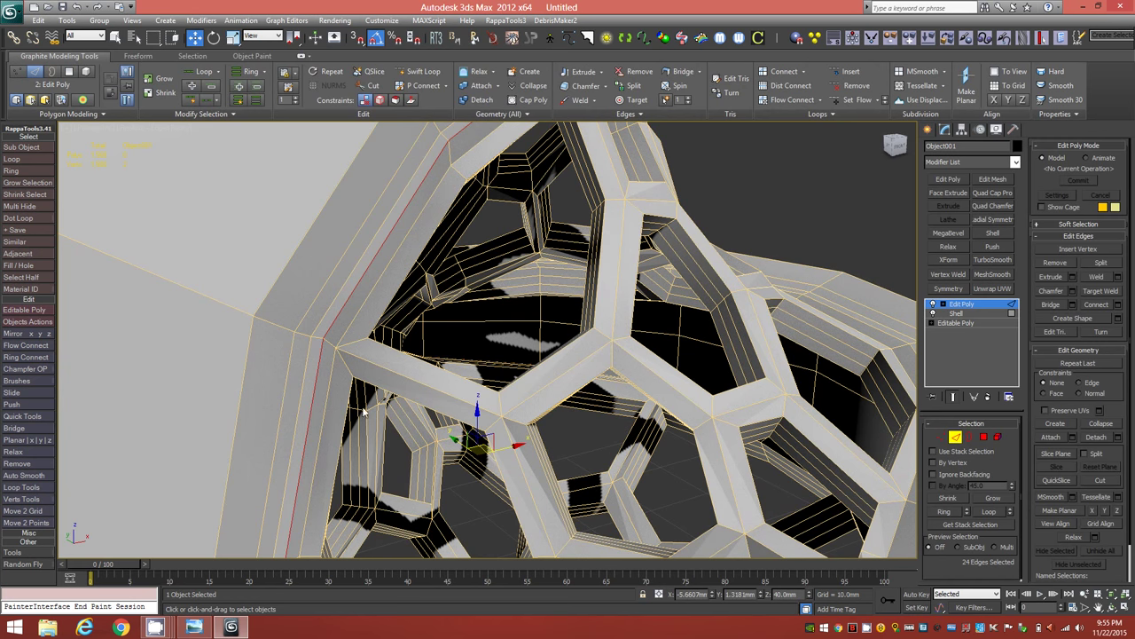
{"action": "left_click", "coordinate": [1089, 383]}
Step: Scale the selected edge loop along its edges until it sits just beside the lattice border
{"action": "key", "text": "r"}
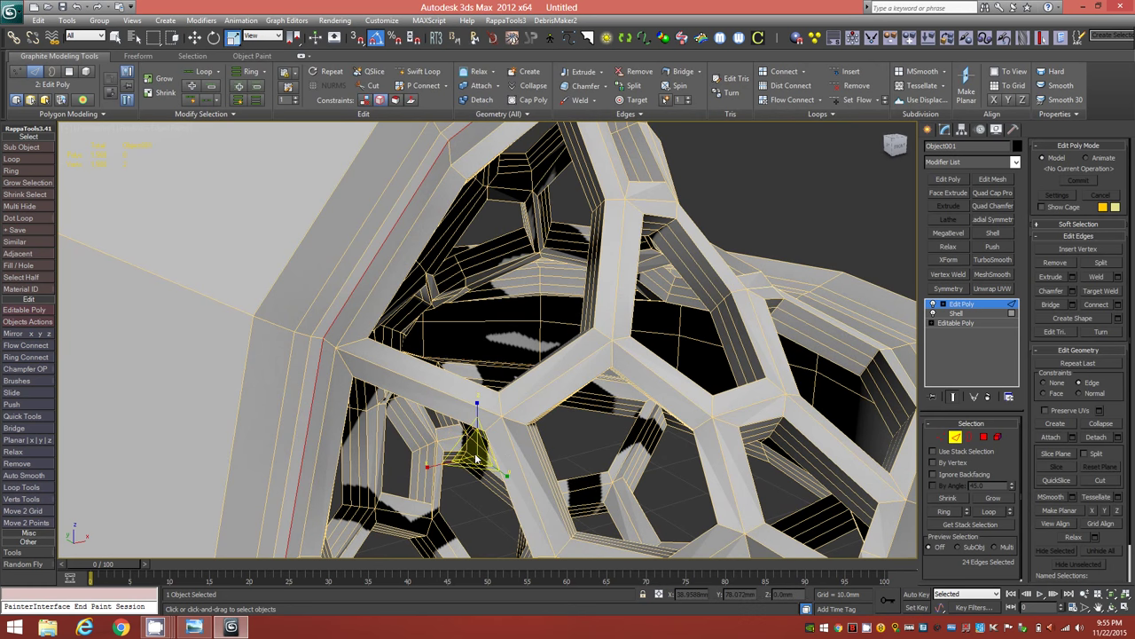
{"action": "left_click_drag", "start_coordinate": [478, 461], "coordinate": [480, 468]}
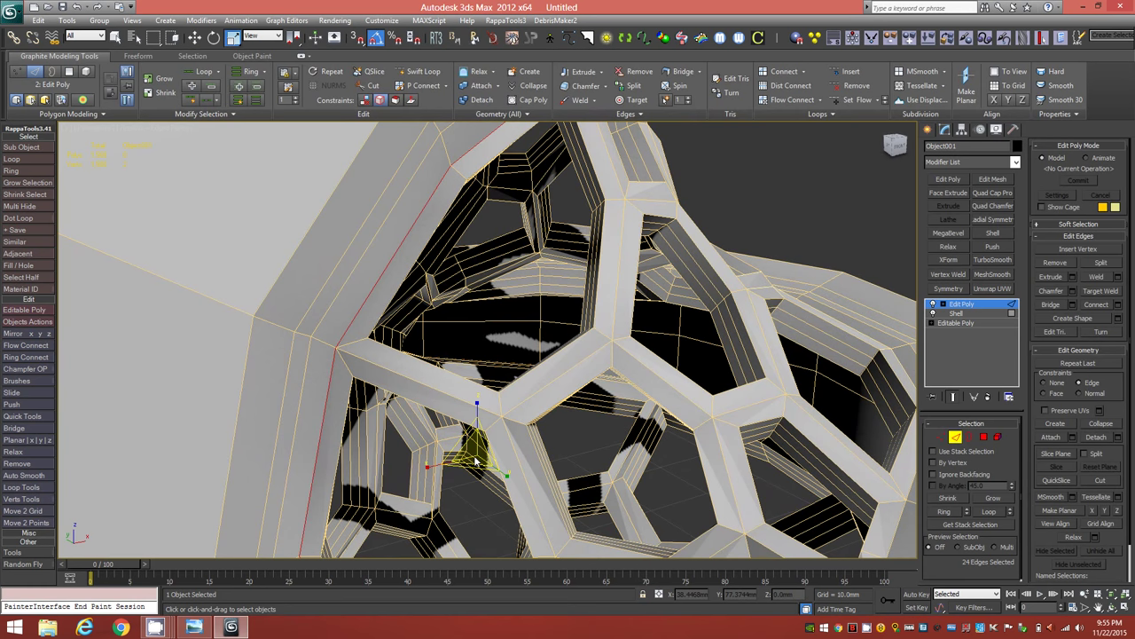
{"action": "left_click_drag", "start_coordinate": [477, 459], "coordinate": [478, 460]}
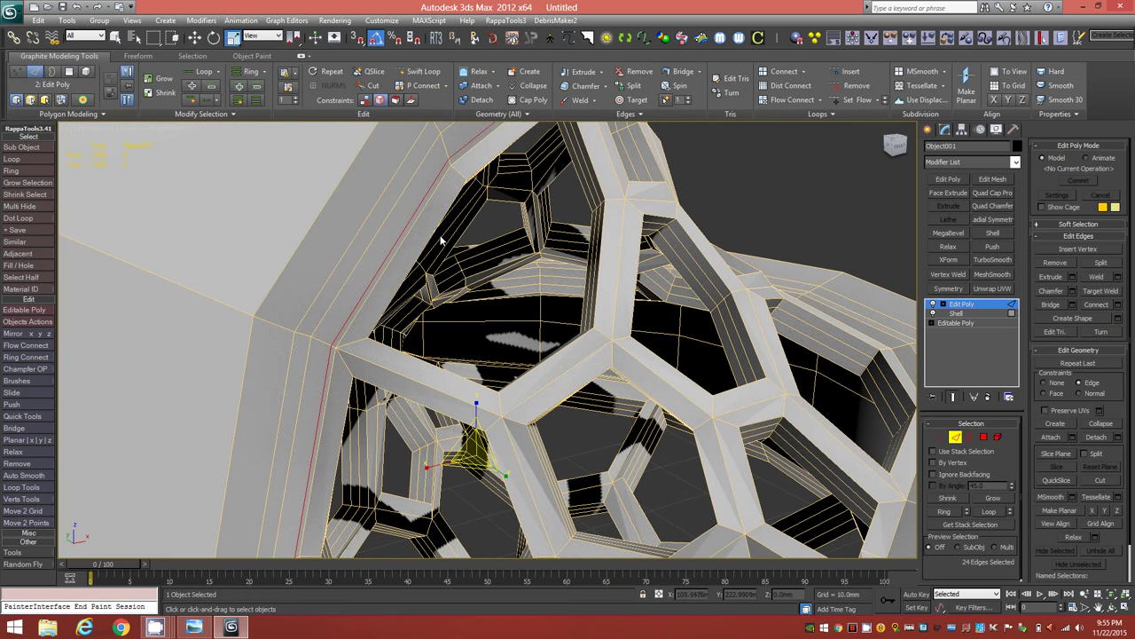
{"action": "middle_click_drag", "start_coordinate": [453, 309], "coordinate": [465, 320], "text": "alt"}
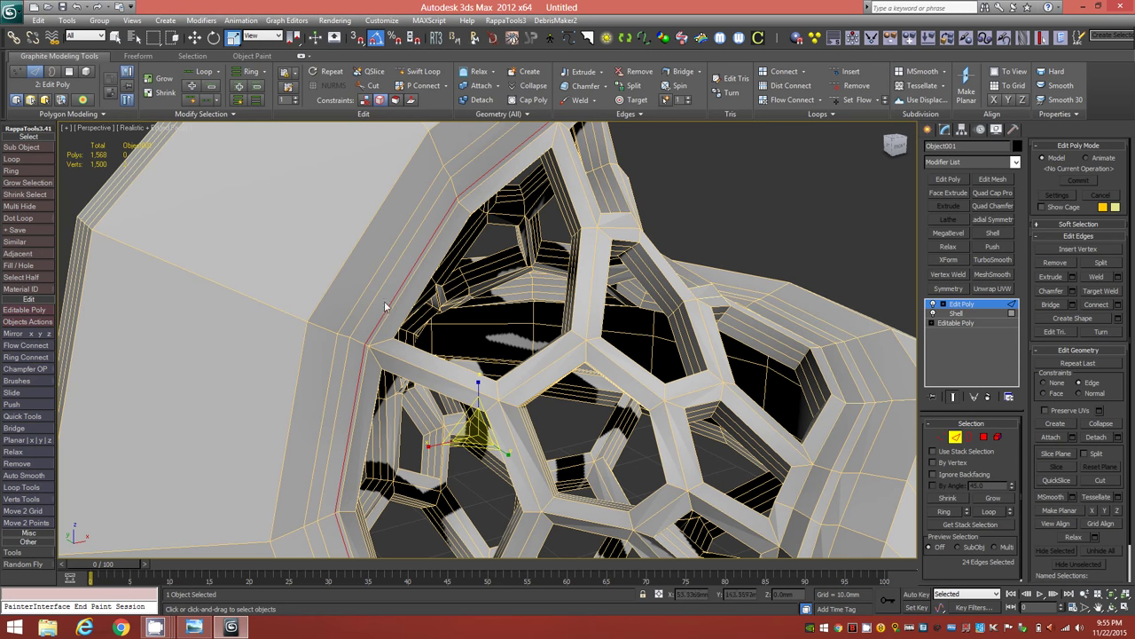
{"action": "scroll", "coordinate": [386, 288], "scroll_direction": "up", "scroll_amount": 4}
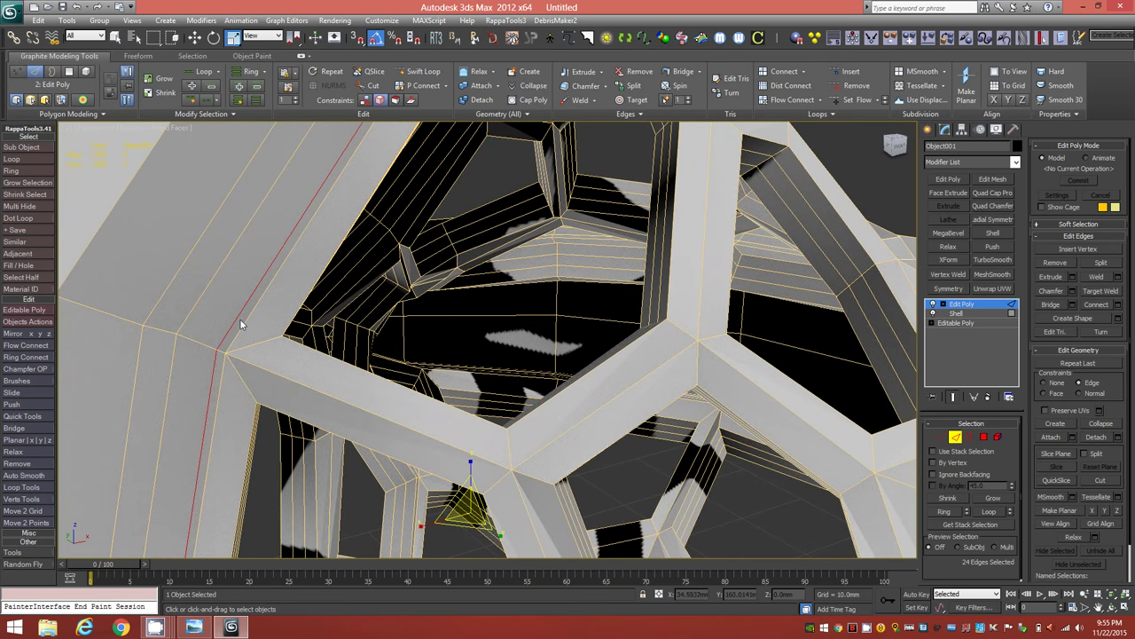
{"action": "middle_click_drag", "start_coordinate": [349, 279], "coordinate": [404, 148], "text": "alt"}
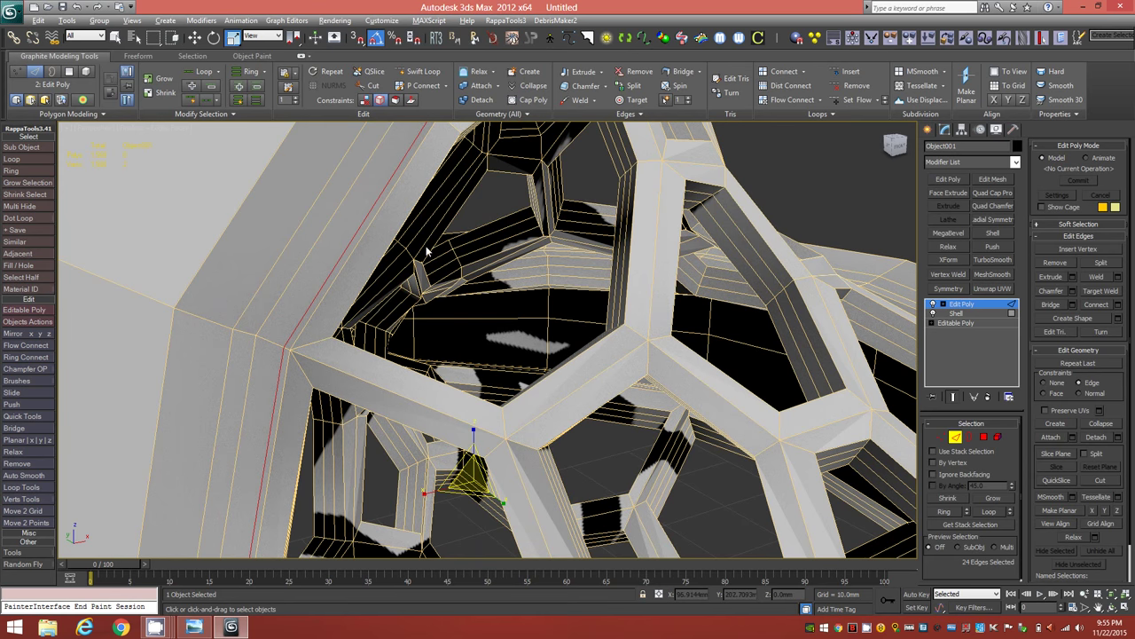
Step: Select the two spare edge loops running around the upright rim beside the lattice and remove them
{"action": "scroll", "coordinate": [437, 263], "scroll_direction": "down", "scroll_amount": 5}
{"action": "middle_click_drag", "start_coordinate": [444, 266], "coordinate": [267, 337], "text": "alt"}
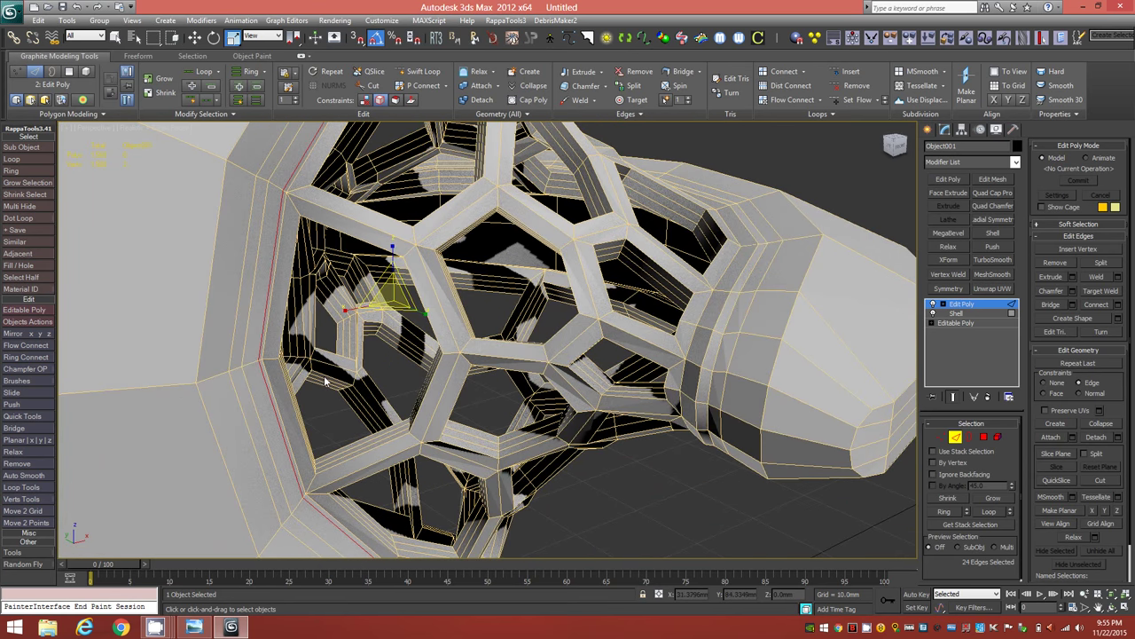
{"action": "left_click", "coordinate": [253, 280]}
{"action": "left_click_drag", "start_coordinate": [237, 321], "coordinate": [223, 316]}
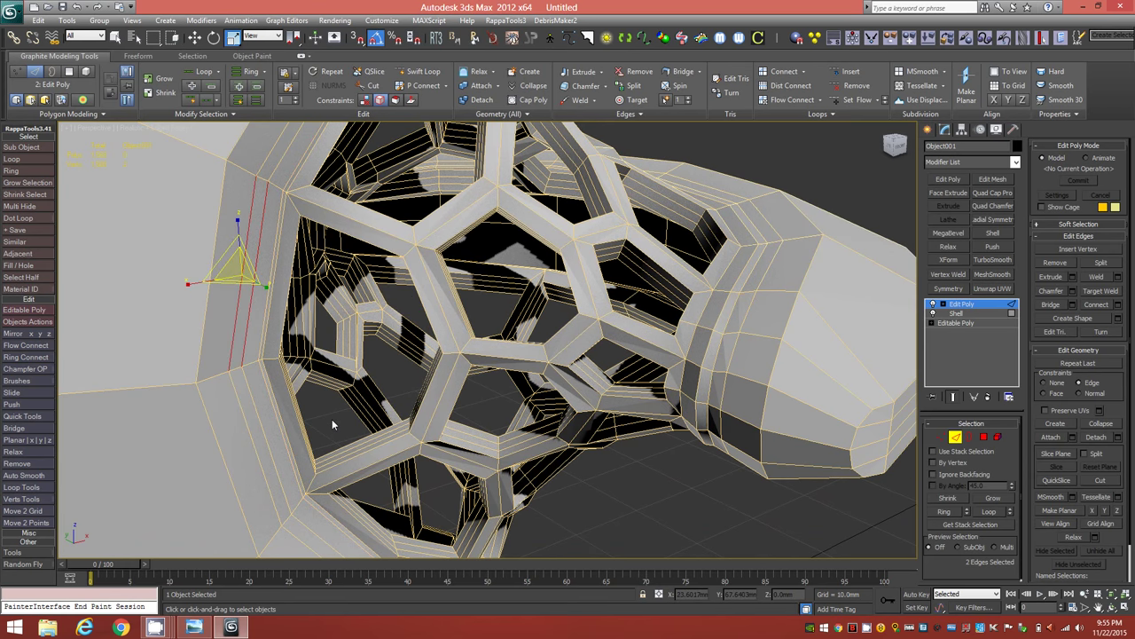
{"action": "key", "text": "alt+l"}
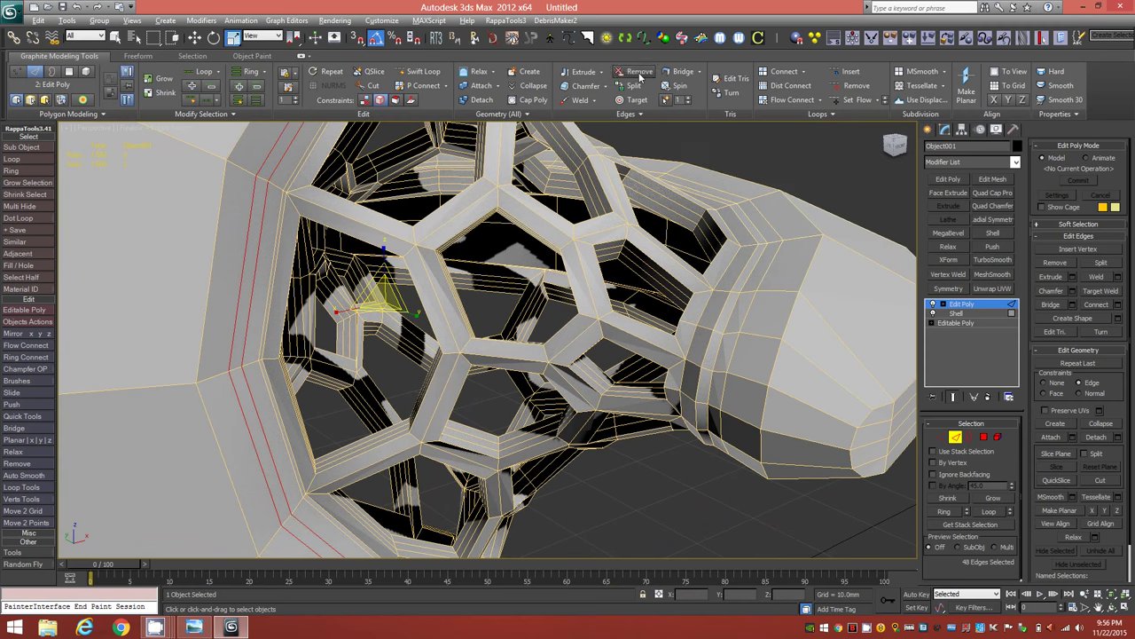
{"action": "left_click", "coordinate": [639, 72]}
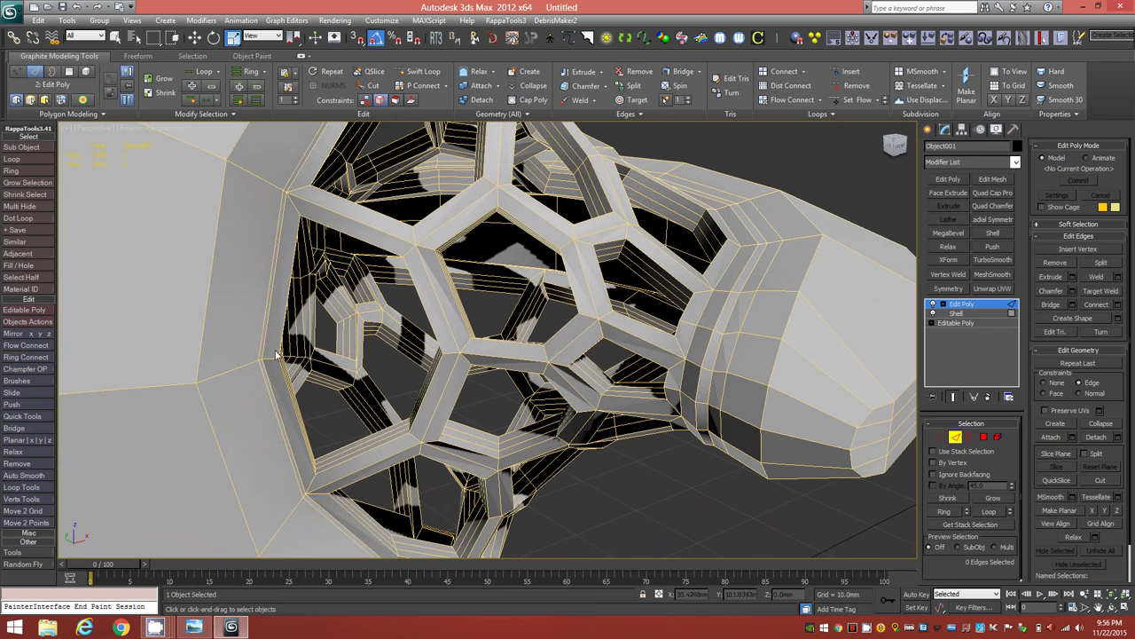
Step: Select the other rim's edge loop near the lattice, scale it close to the lattice border, and reset the constraint to None
{"action": "middle_click_drag", "start_coordinate": [599, 320], "coordinate": [674, 283], "text": "alt"}
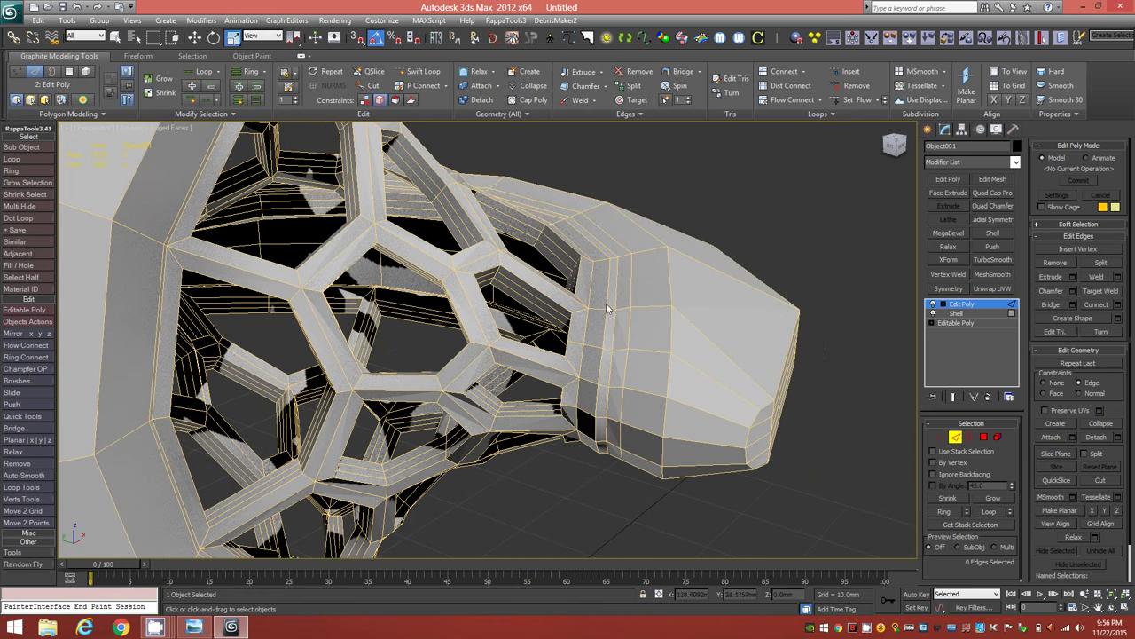
{"action": "scroll", "coordinate": [557, 284], "scroll_direction": "up", "scroll_amount": 3}
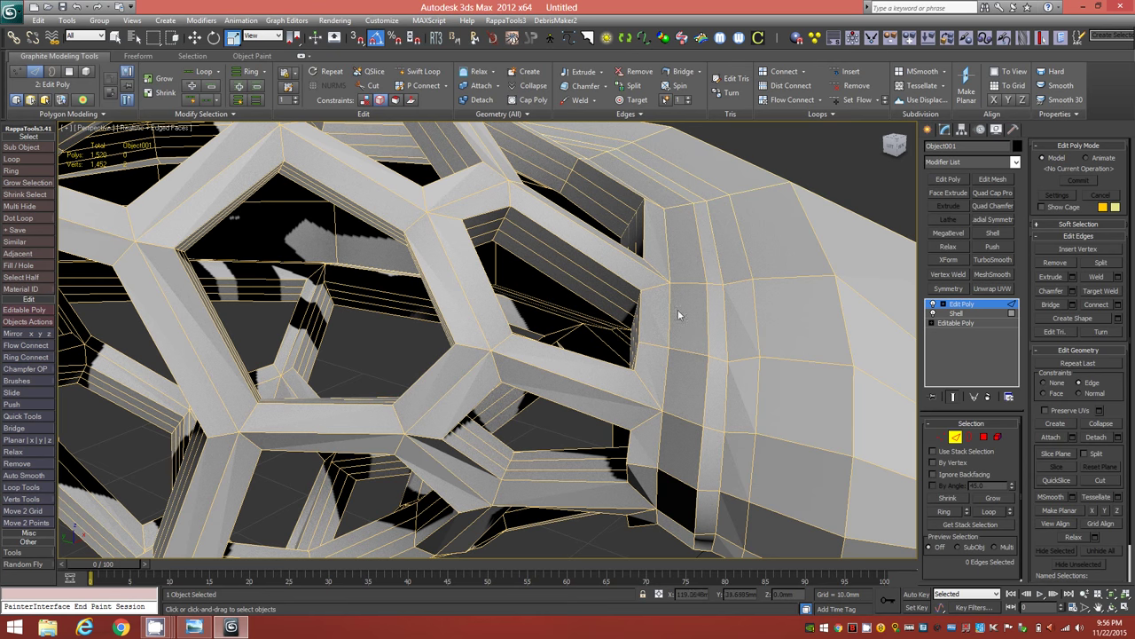
{"action": "middle_click_drag", "start_coordinate": [669, 250], "coordinate": [660, 288], "text": "alt"}
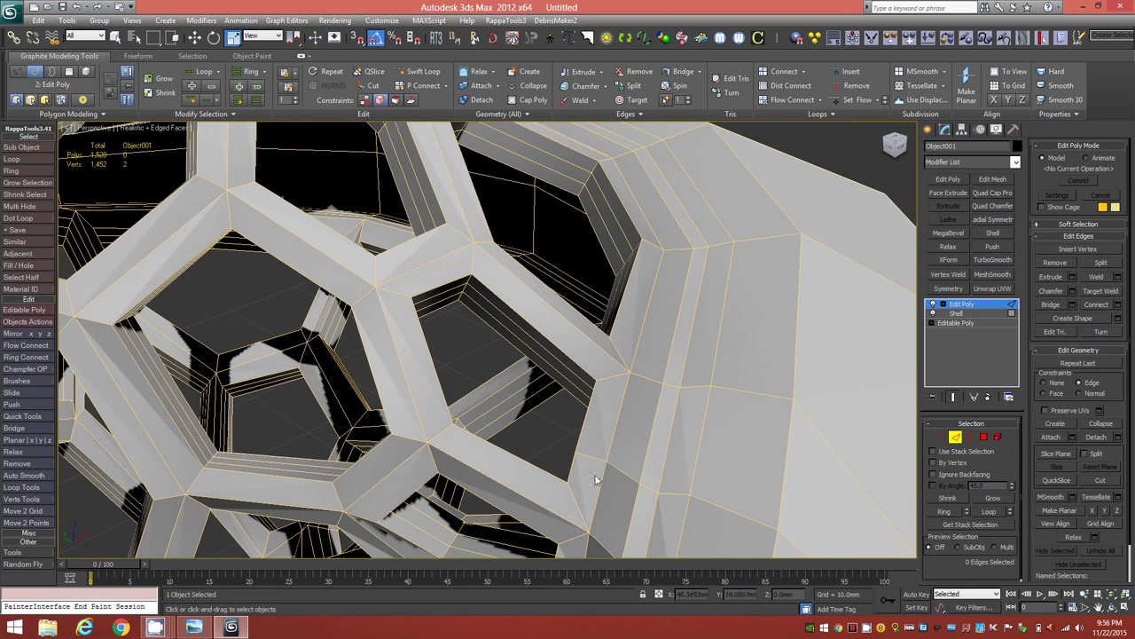
{"action": "left_click", "coordinate": [655, 426]}
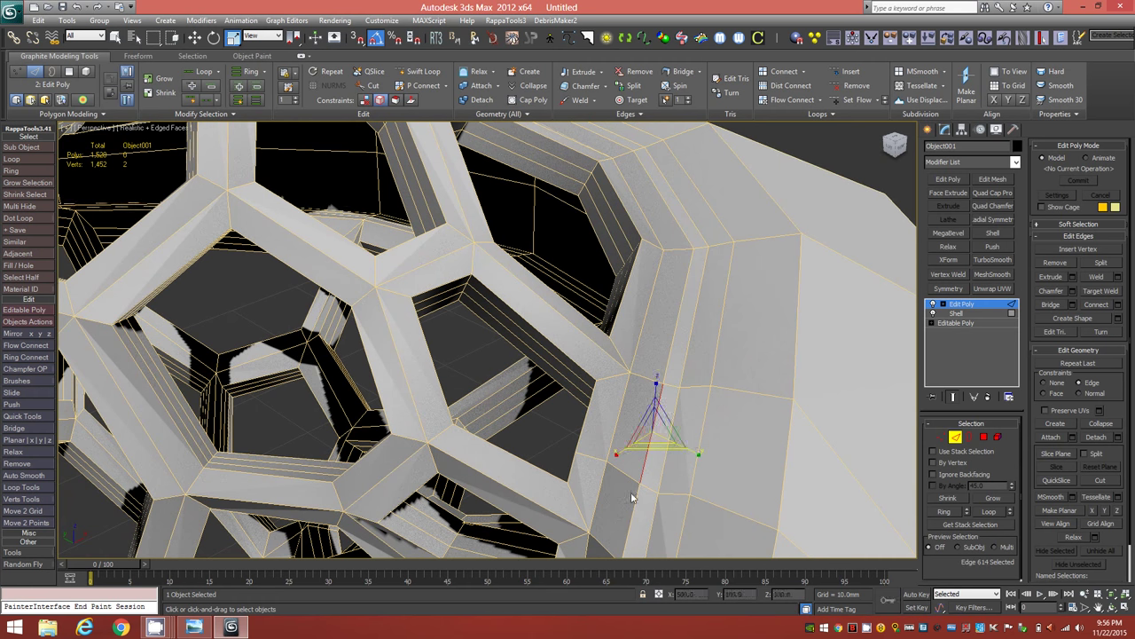
{"action": "double_click", "coordinate": [628, 532]}
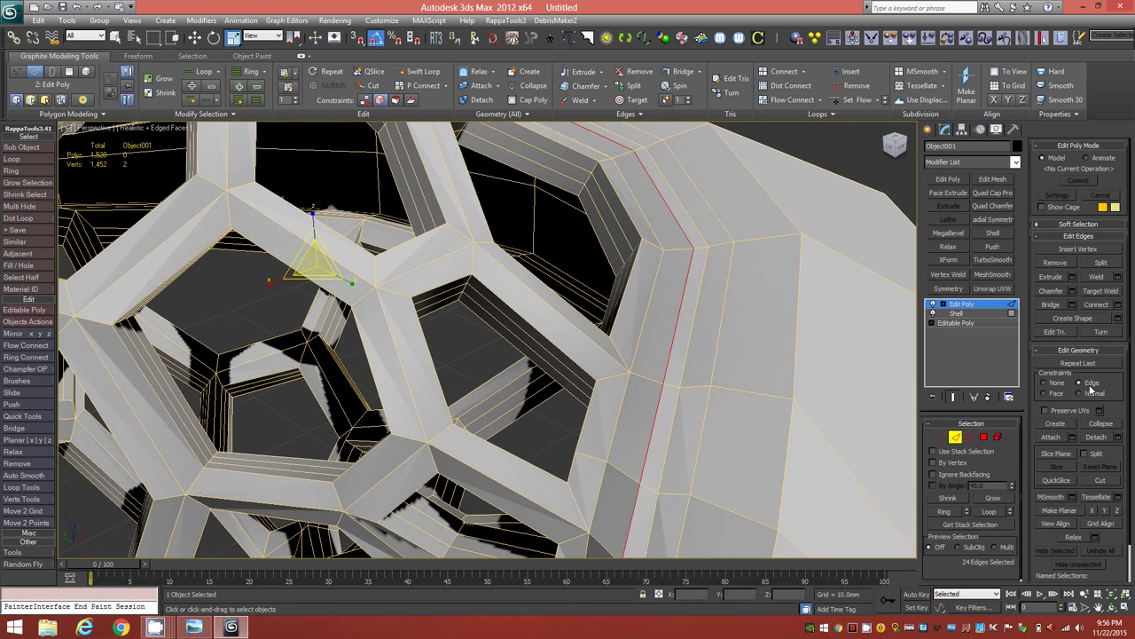
{"action": "left_click_drag", "start_coordinate": [310, 269], "coordinate": [306, 282]}
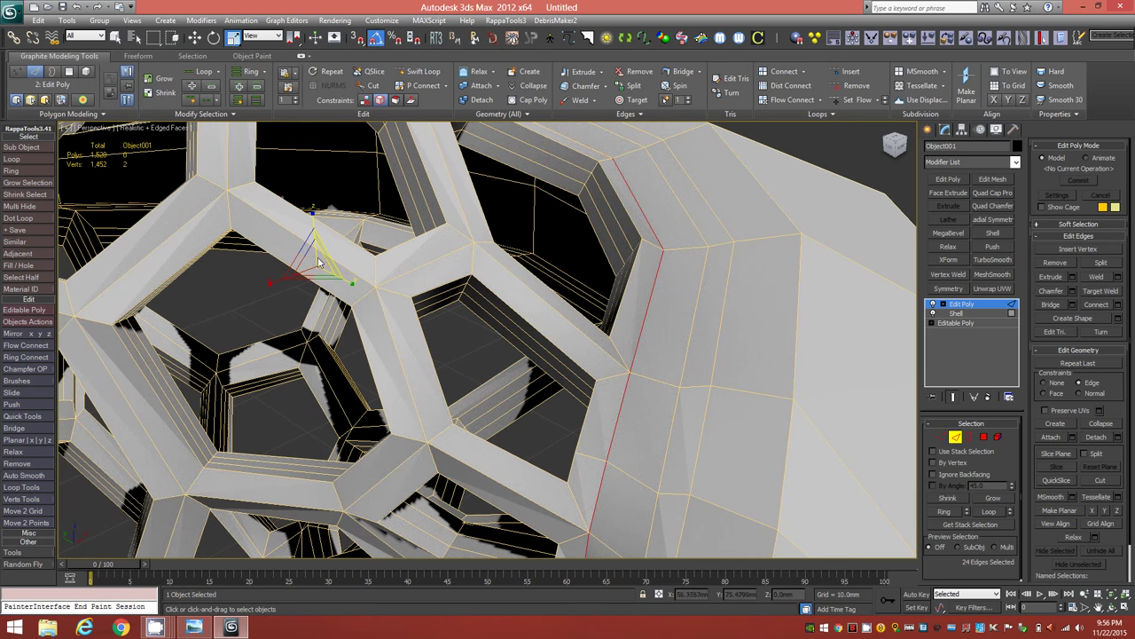
{"action": "left_click_drag", "start_coordinate": [316, 269], "coordinate": [311, 262]}
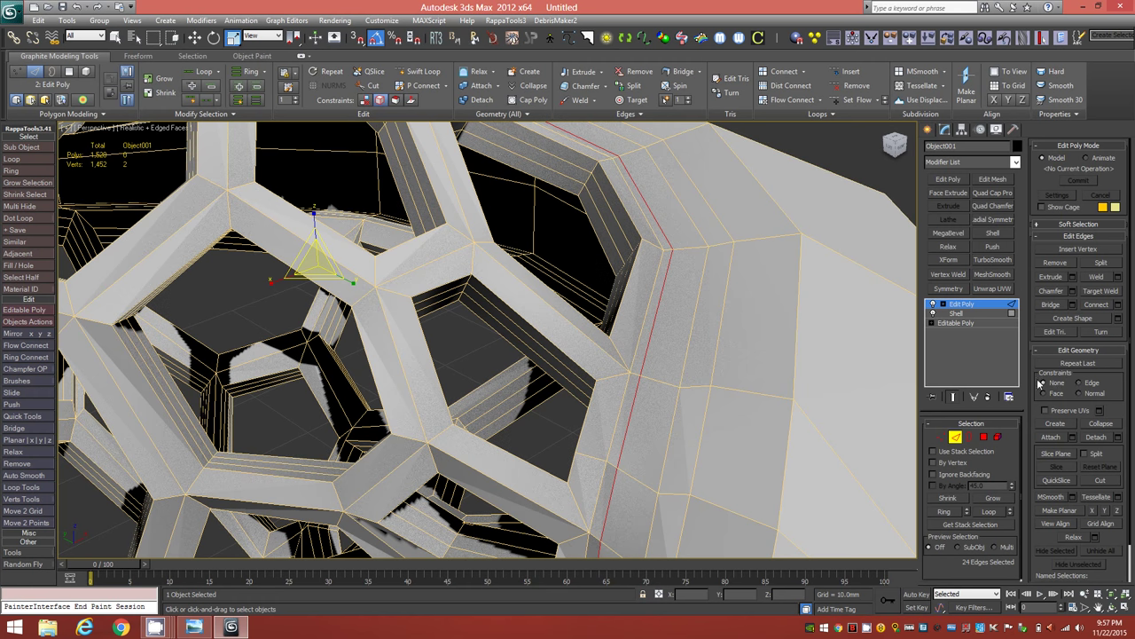
Step: Remove the two spare edge loops running around the other rim beside the lattice
{"action": "scroll", "coordinate": [465, 398], "scroll_direction": "up", "scroll_amount": 3}
{"action": "middle_click_drag", "start_coordinate": [393, 329], "coordinate": [478, 373], "text": "alt"}
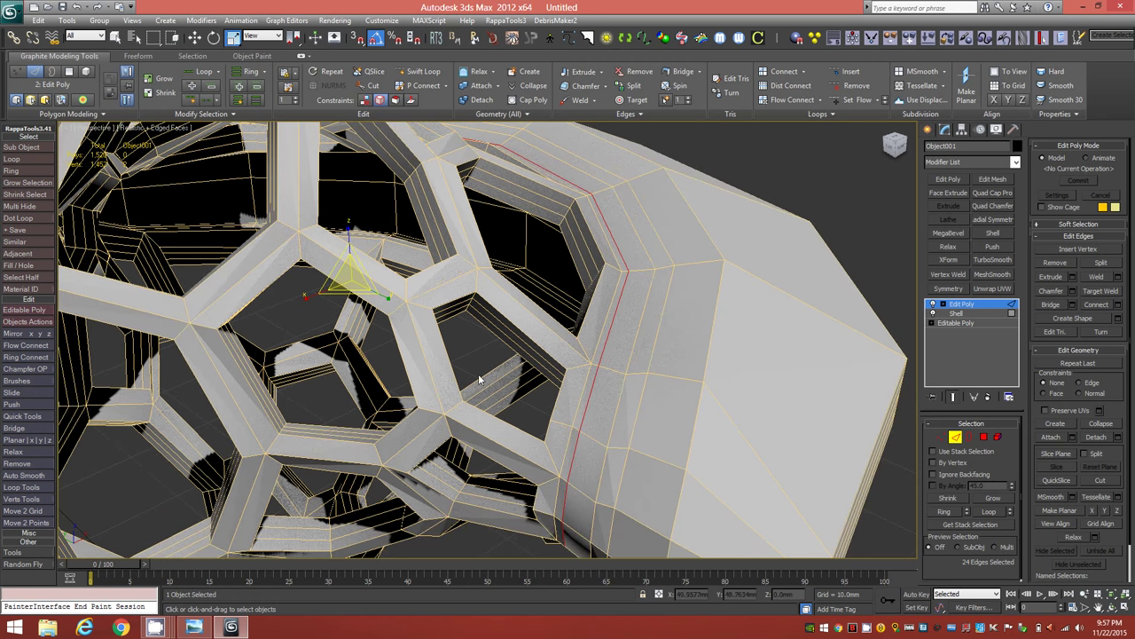
{"action": "left_click", "coordinate": [616, 401]}
{"action": "double_click", "coordinate": [603, 481]}
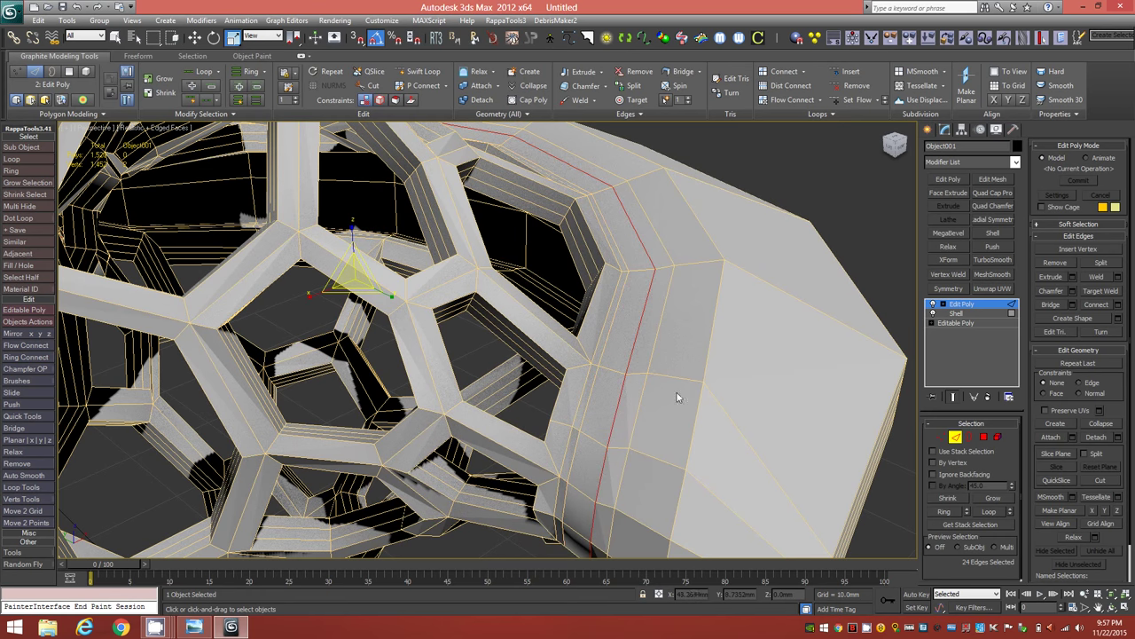
{"action": "left_click", "coordinate": [609, 335]}
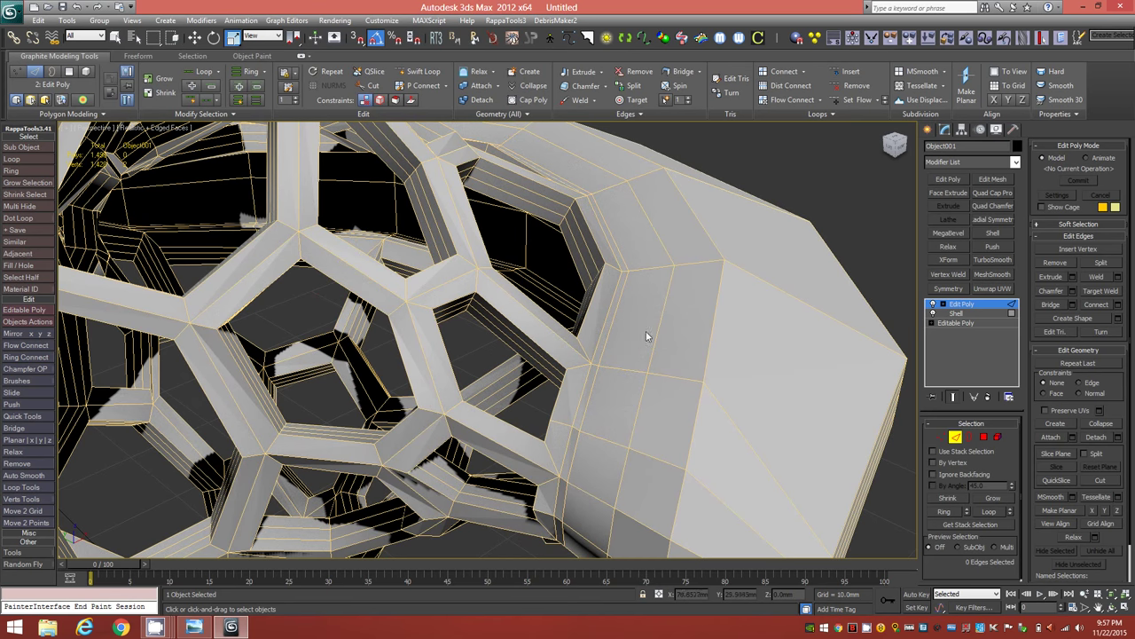
{"action": "left_click", "coordinate": [657, 331]}
{"action": "double_click", "coordinate": [635, 358]}
{"action": "left_click", "coordinate": [635, 357]}
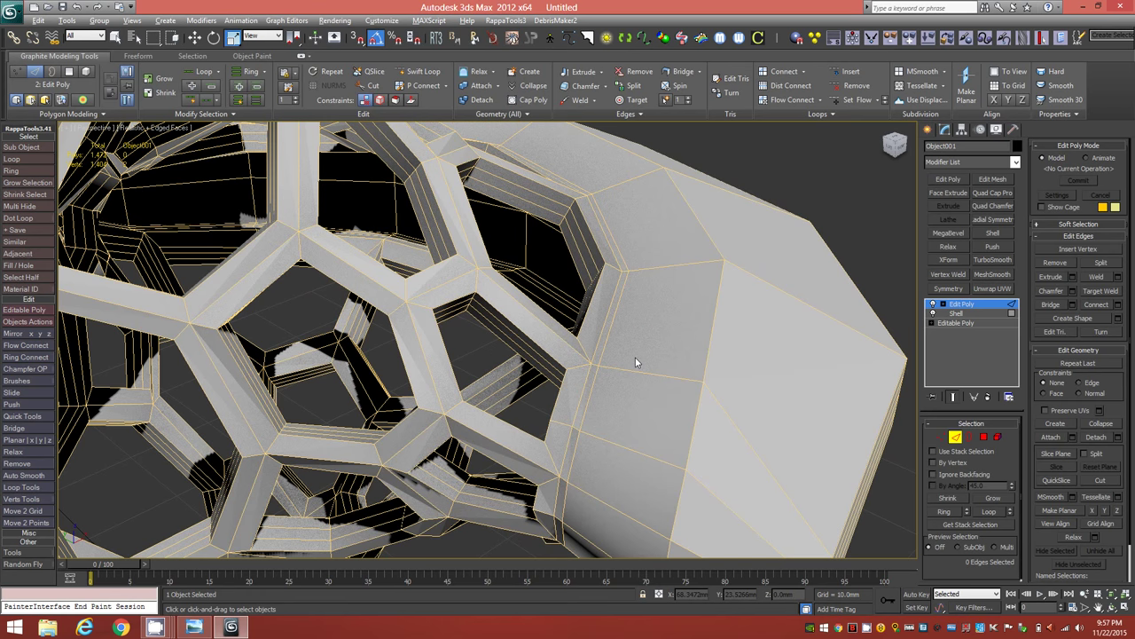
Step: Leave edge editing and apply a TurboSmooth modifier with 2 iterations to the whole pendant
{"action": "scroll", "coordinate": [459, 307], "scroll_direction": "down", "scroll_amount": 5}
{"action": "middle_click_drag", "start_coordinate": [463, 319], "coordinate": [435, 411], "text": "alt"}
{"action": "scroll", "coordinate": [340, 290], "scroll_direction": "up", "scroll_amount": 5}
{"action": "scroll", "coordinate": [340, 290], "scroll_direction": "down", "scroll_amount": 3}
{"action": "scroll", "coordinate": [378, 334], "scroll_direction": "up", "scroll_amount": 2}
{"action": "key", "text": "2"}
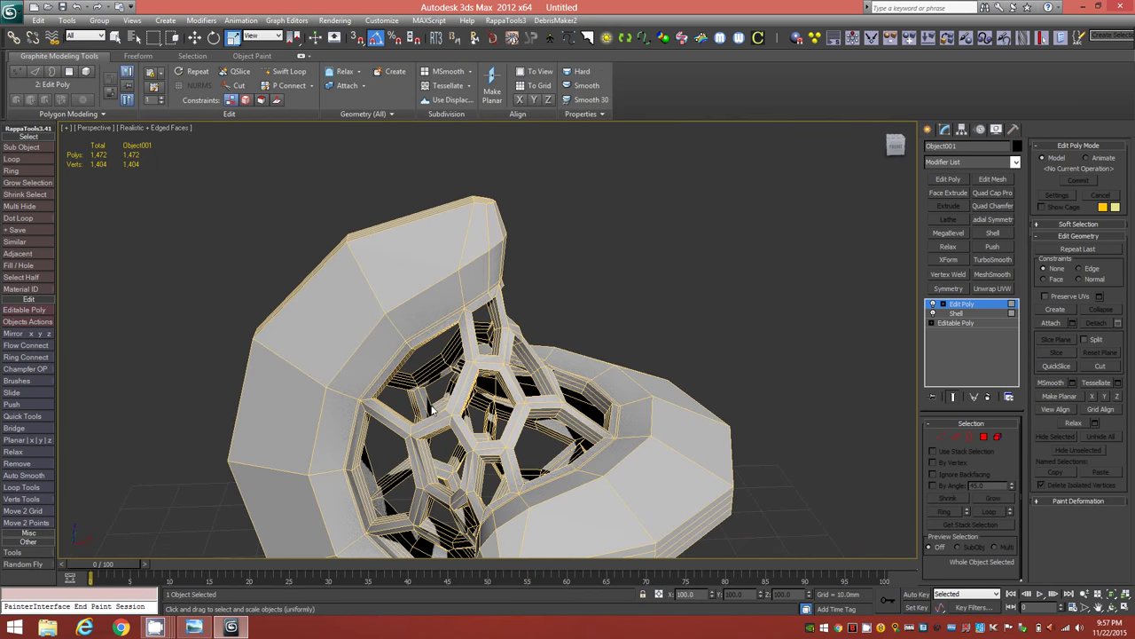
{"action": "left_click", "coordinate": [993, 259]}
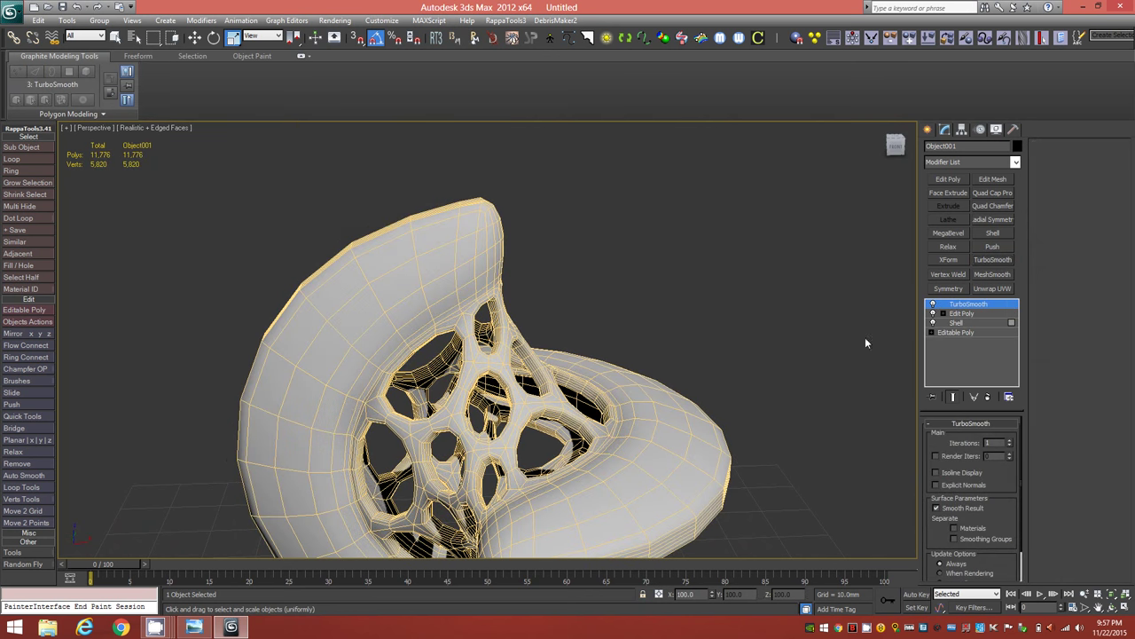
{"action": "left_click", "coordinate": [1009, 441]}
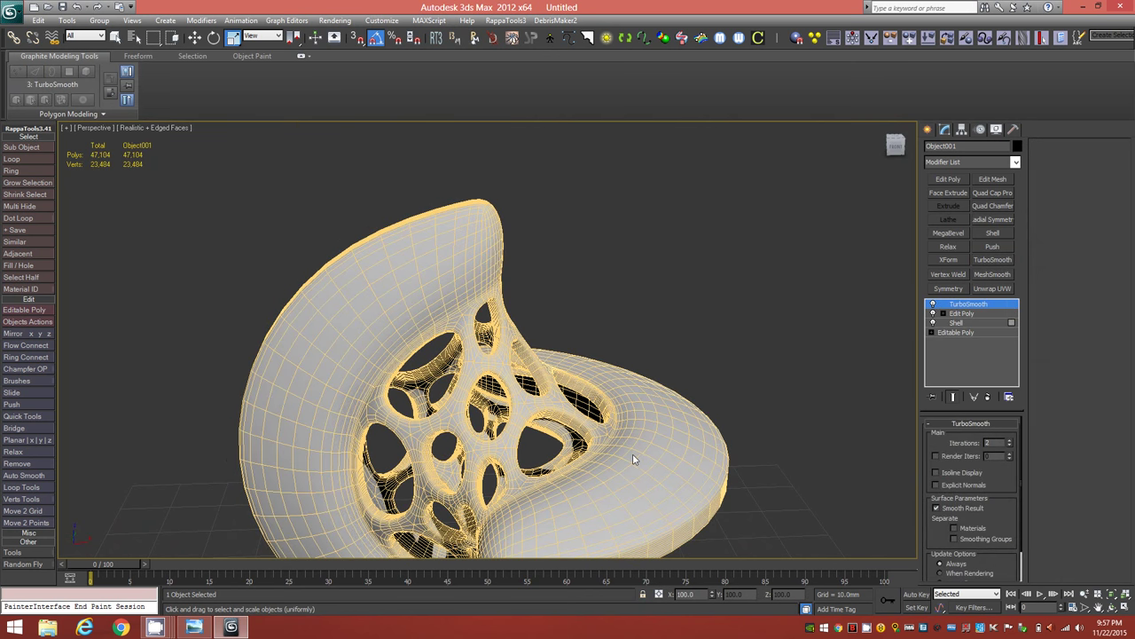
Step: Compare the smoothed pendant with the sphericon.png reference in Windows Photo Viewer and return to 3ds Max
{"action": "mouse_move", "coordinate": [484, 428]}
{"action": "middle_mouse_down", "text": "alt"}
{"action": "mouse_move", "coordinate": [424, 449]}
{"action": "mouse_move", "coordinate": [436, 477]}
{"action": "mouse_move", "coordinate": [529, 387]}
{"action": "mouse_move", "coordinate": [661, 447]}
{"action": "mouse_move", "coordinate": [471, 483]}
{"action": "mouse_move", "coordinate": [505, 424]}
{"action": "mouse_move", "coordinate": [437, 436]}
{"action": "mouse_move", "coordinate": [496, 436]}
{"action": "middle_mouse_up", "text": "alt"}
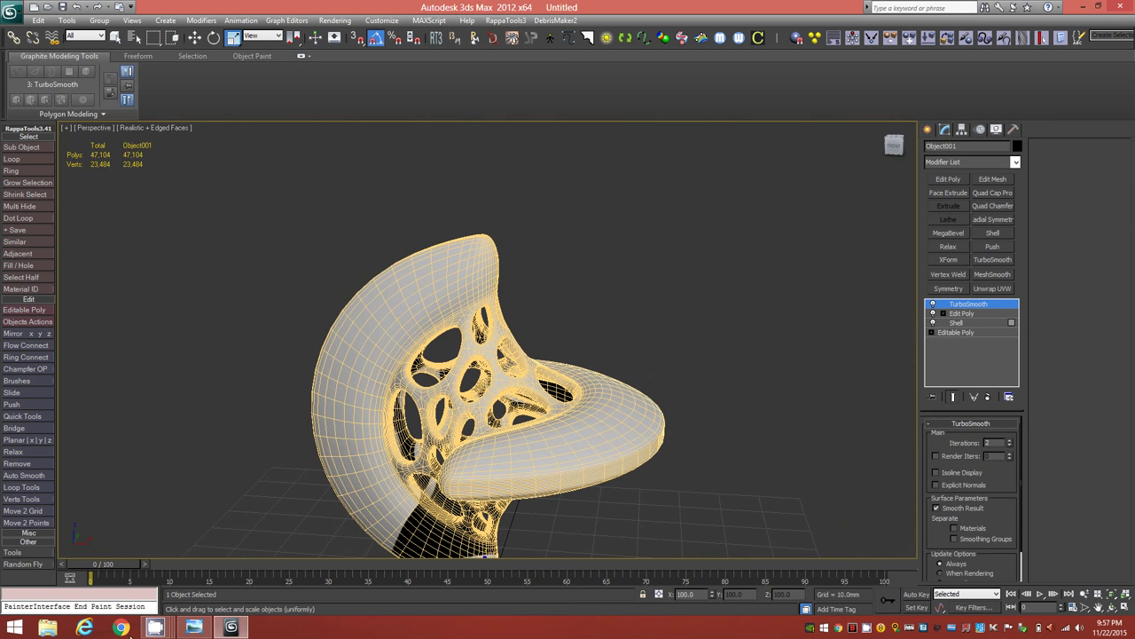
{"action": "left_click", "coordinate": [193, 627]}
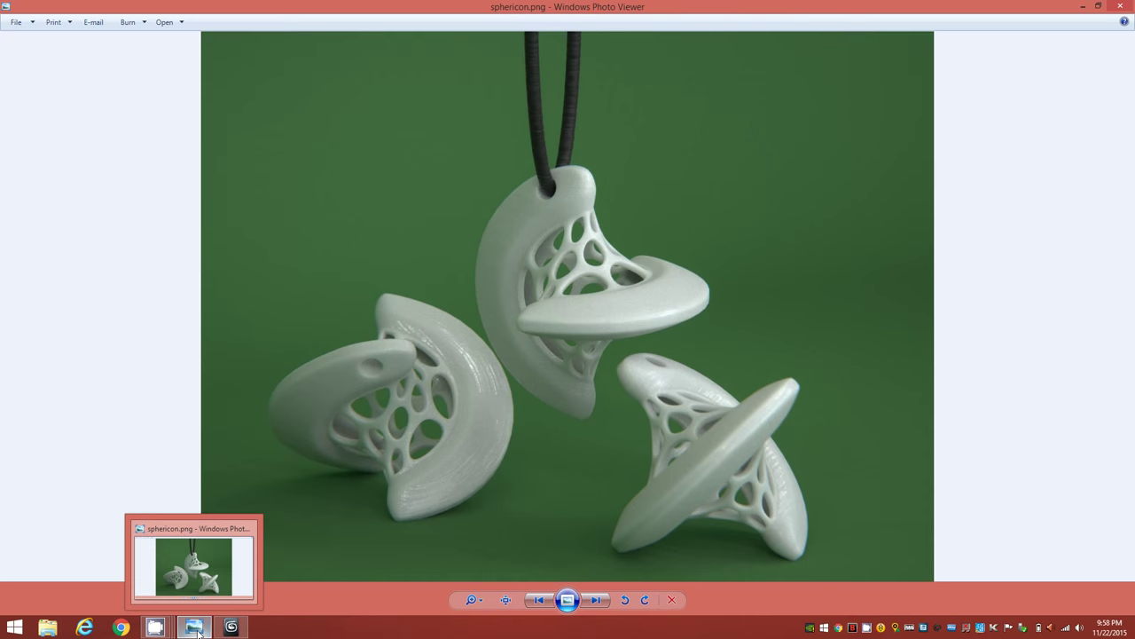
{"action": "left_click", "coordinate": [230, 627]}
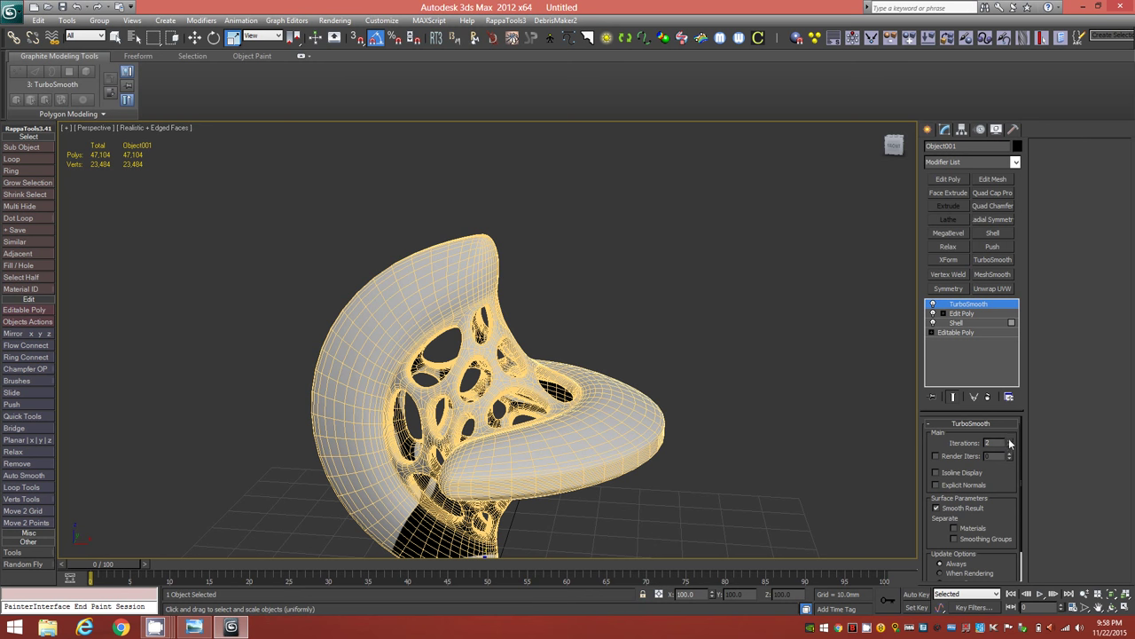
Step: Turn off the edged faces display and examine the smoothed lattice and rims up close
{"action": "key", "text": "F4"}
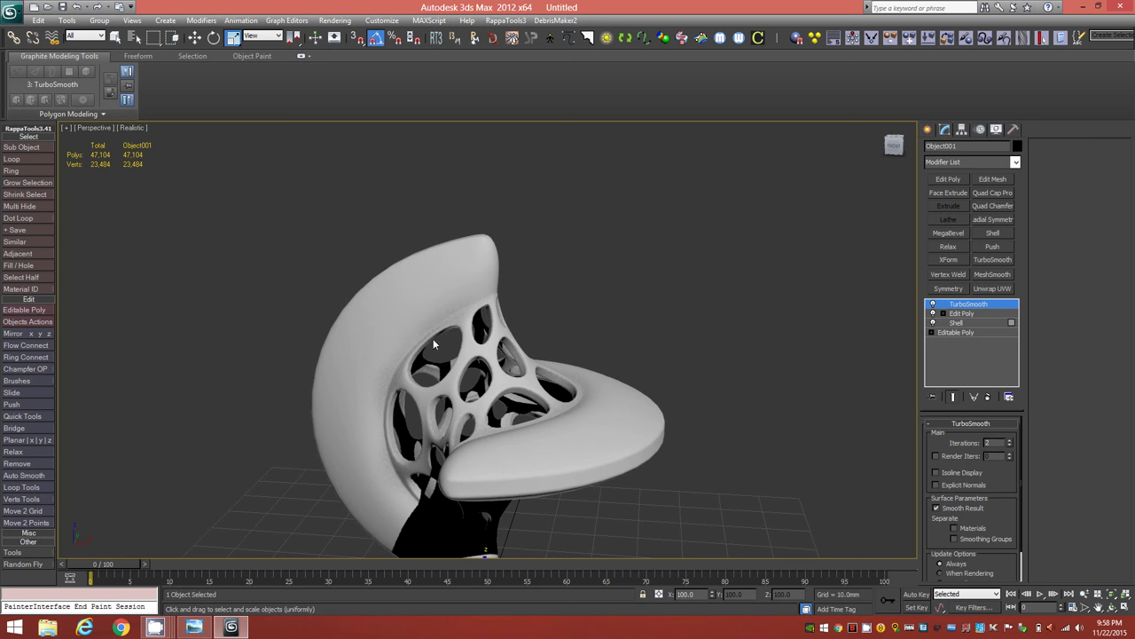
{"action": "scroll", "coordinate": [433, 344], "scroll_direction": "up", "scroll_amount": 3}
{"action": "scroll", "coordinate": [445, 404], "scroll_direction": "up", "scroll_amount": 1}
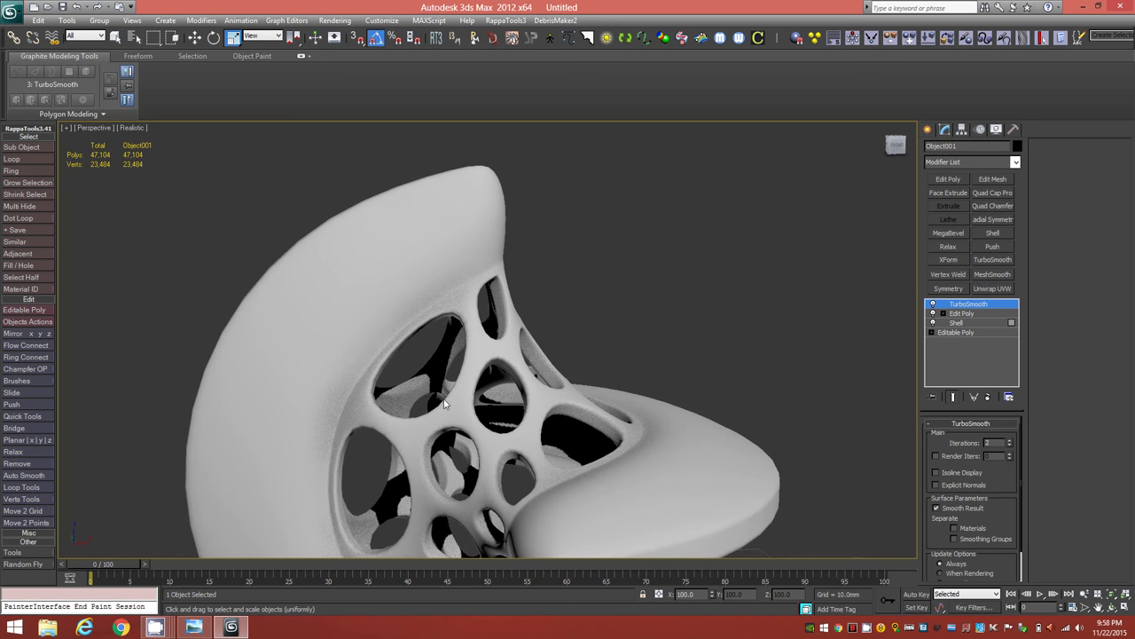
Step: Try TurboSmooth with 3 iterations on the pendant, inspect the lattice, and set it back to 2
{"action": "left_click", "coordinate": [1011, 441]}
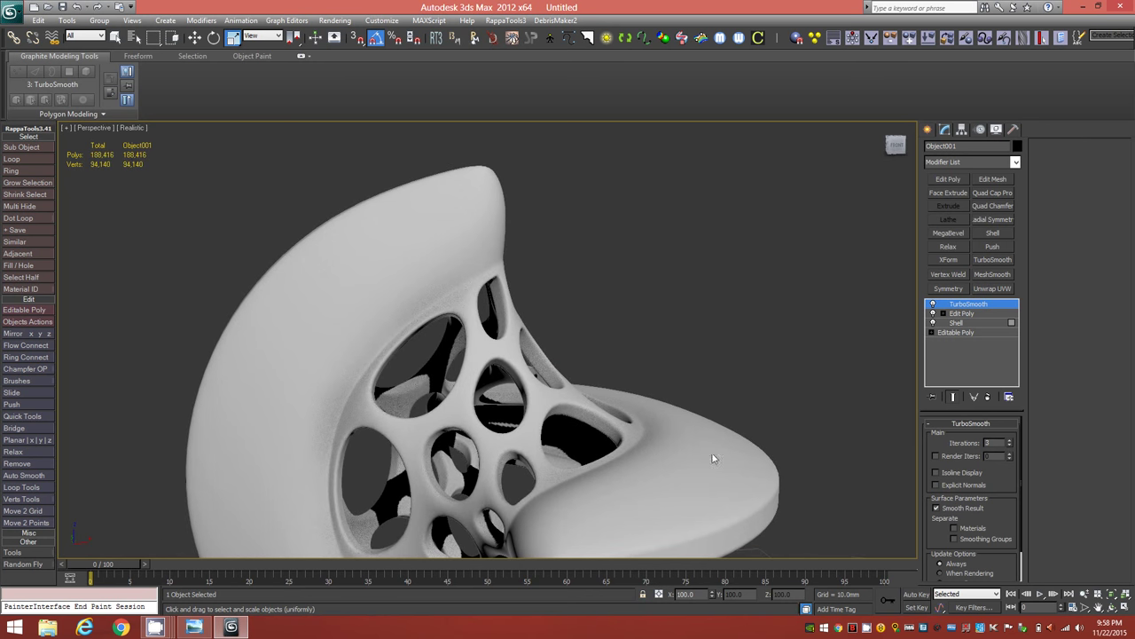
{"action": "middle_click_drag", "start_coordinate": [543, 433], "coordinate": [777, 450], "text": "alt"}
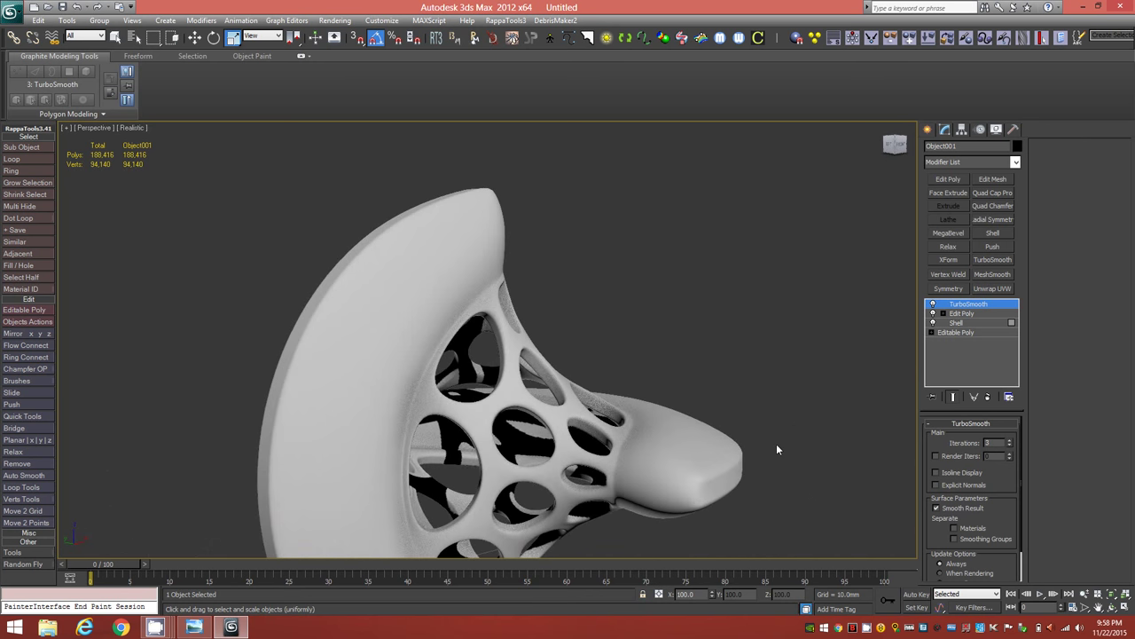
{"action": "left_click", "coordinate": [1009, 445]}
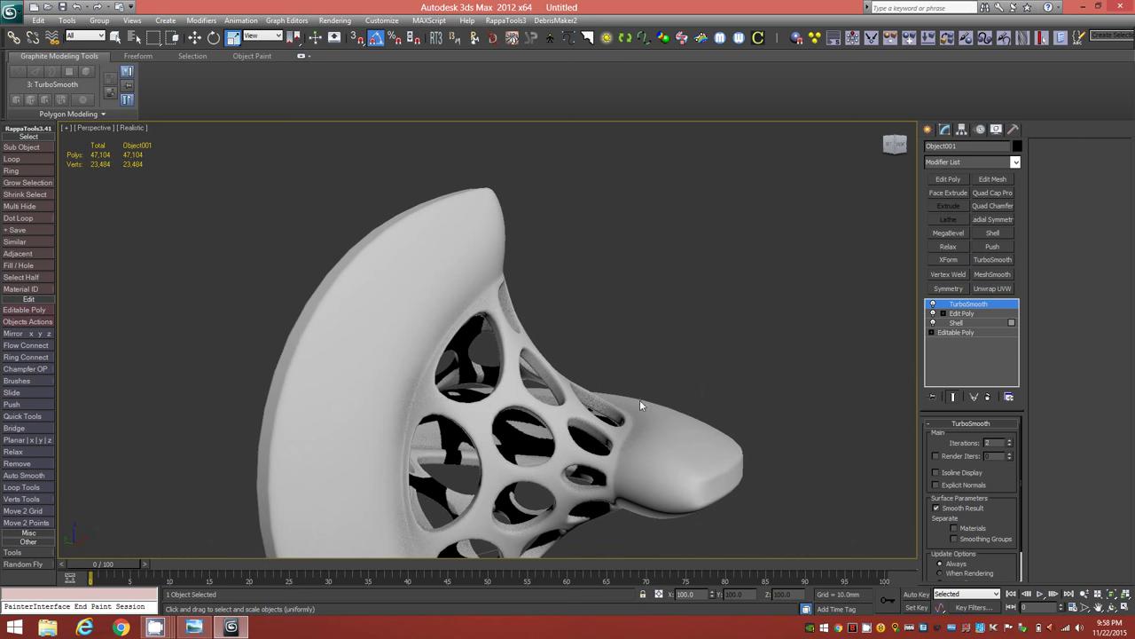
{"action": "middle_click_drag", "start_coordinate": [557, 425], "coordinate": [487, 437], "text": "alt"}
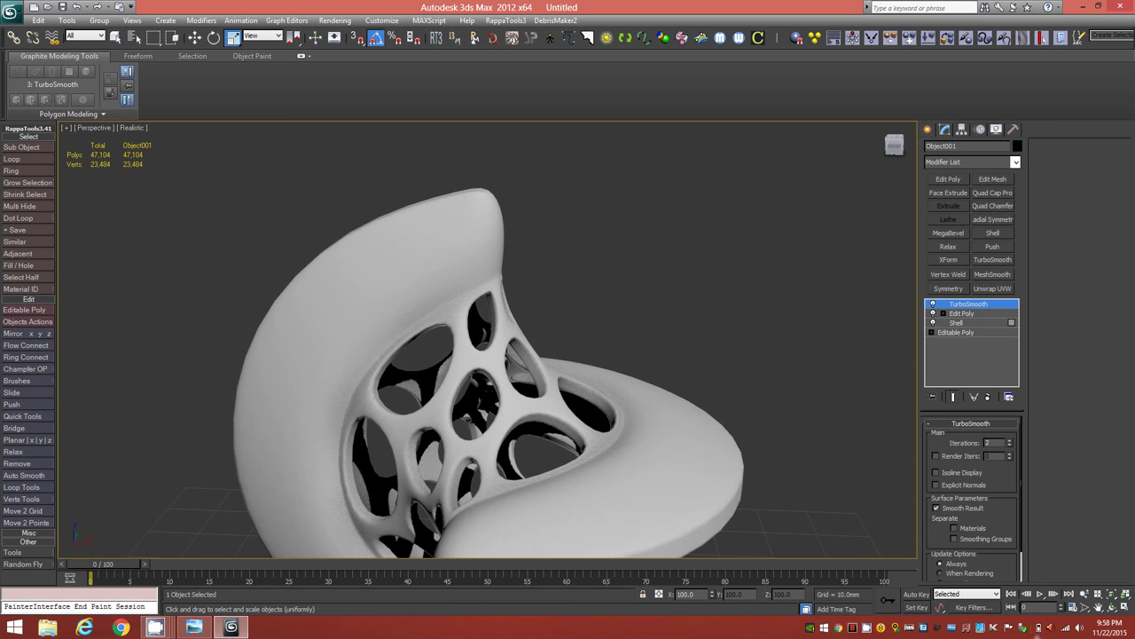
Step: Check the cord hole in the sphericon.png reference in Windows Photo Viewer and return to 3ds Max
{"action": "left_click", "coordinate": [193, 627]}
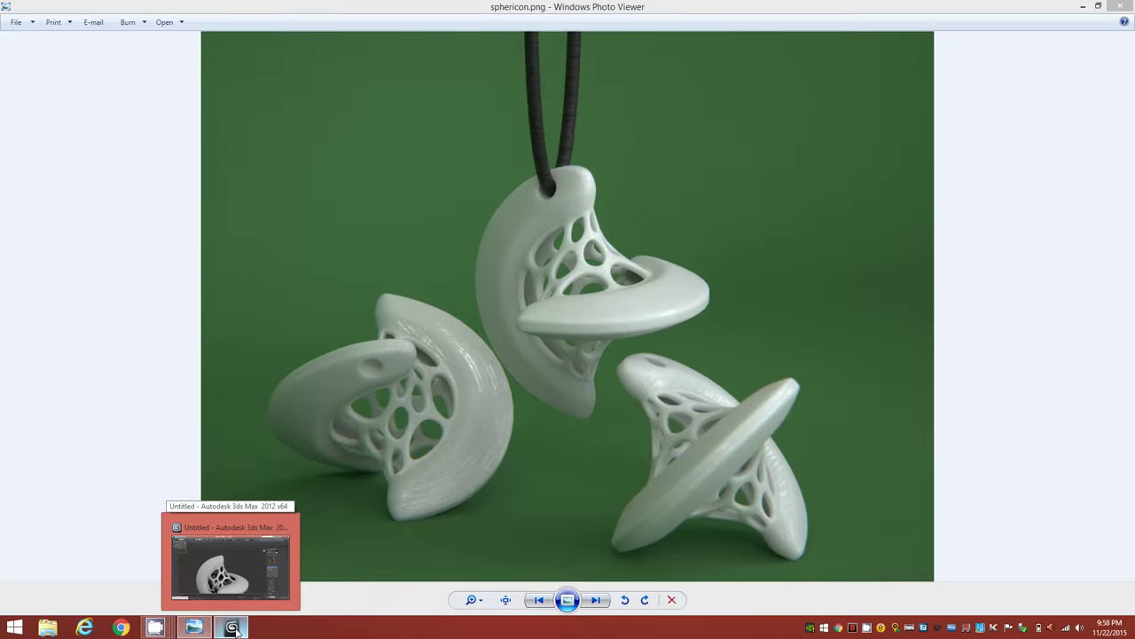
{"action": "left_click", "coordinate": [233, 628]}
{"action": "middle_click_drag", "start_coordinate": [448, 405], "coordinate": [476, 273], "text": "alt"}
Step: Delete the TurboSmooth modifier from the pendant and show edged faces again
{"action": "right_click", "coordinate": [988, 305]}
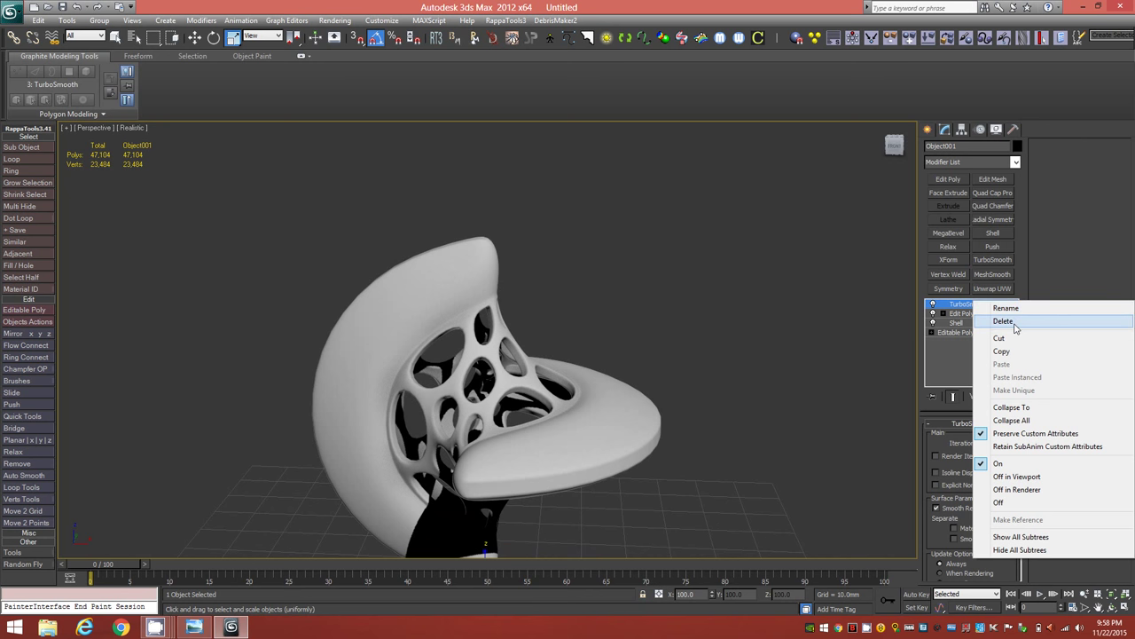
{"action": "left_click", "coordinate": [1016, 327]}
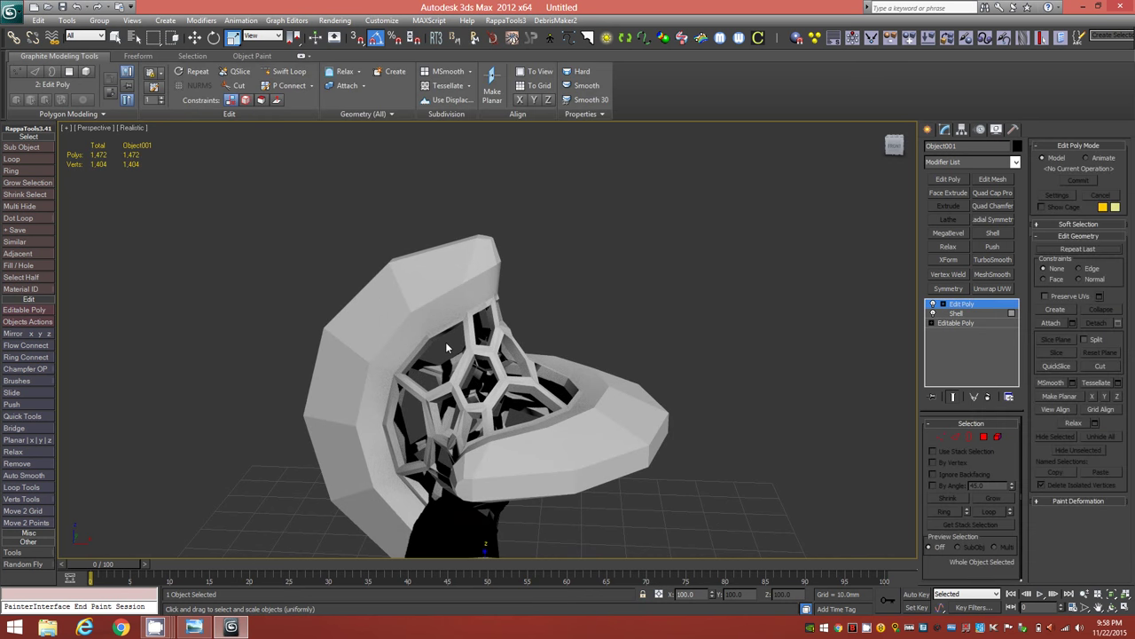
{"action": "key", "text": "F4"}
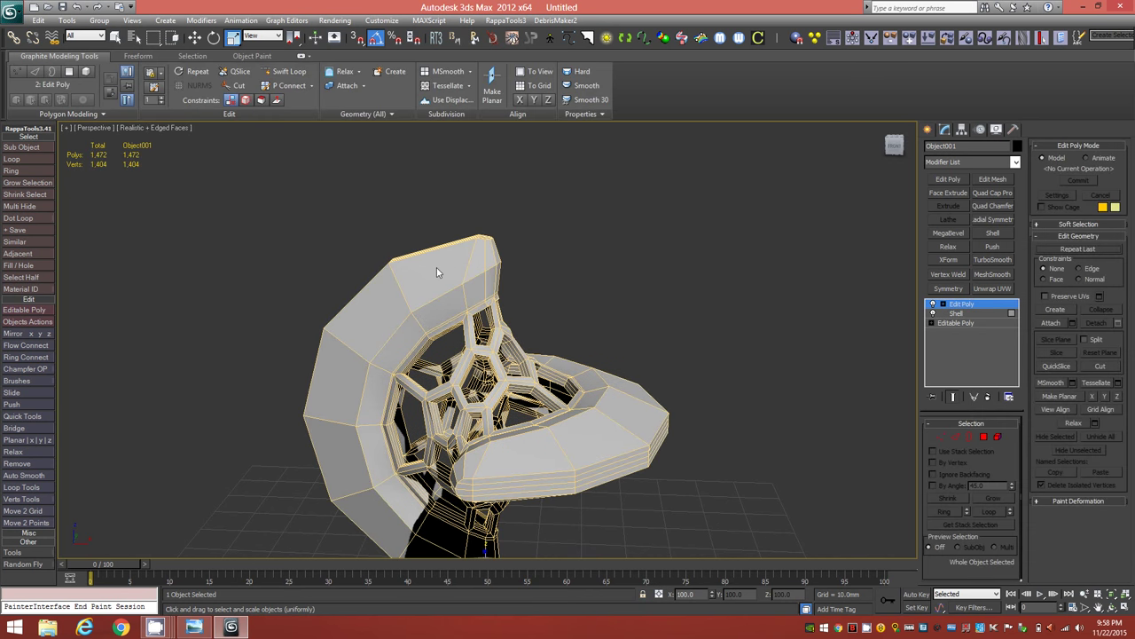
Step: In the front view, move the five outer-edge vertices near the upper rim's tip along X, away from the tip
{"action": "scroll", "coordinate": [436, 267], "scroll_direction": "up", "scroll_amount": 5}
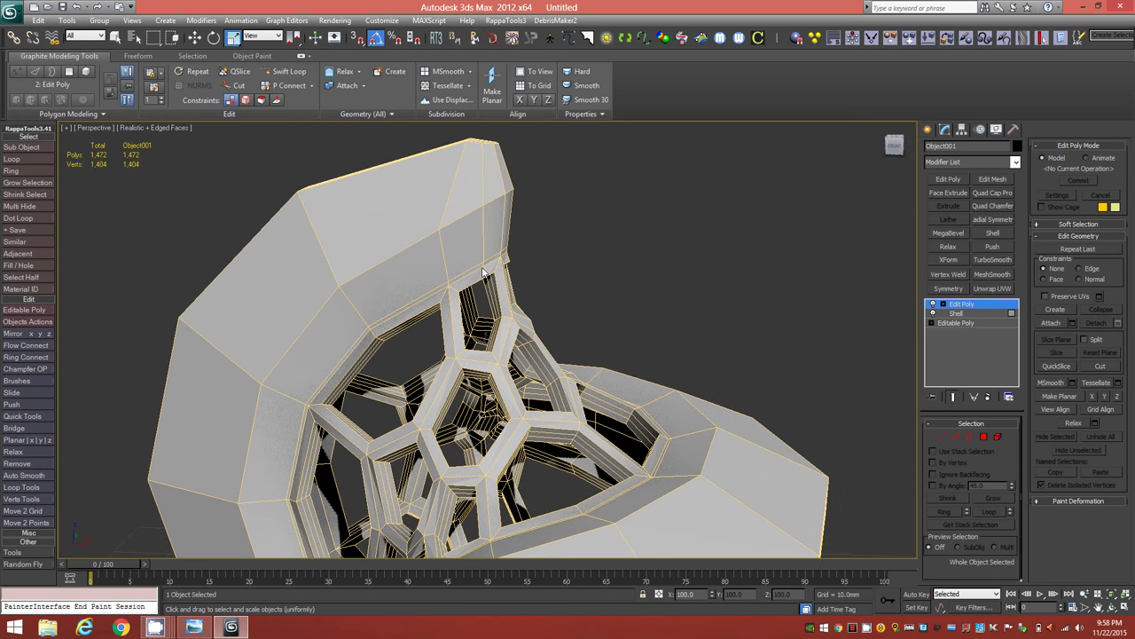
{"action": "key", "text": "f"}
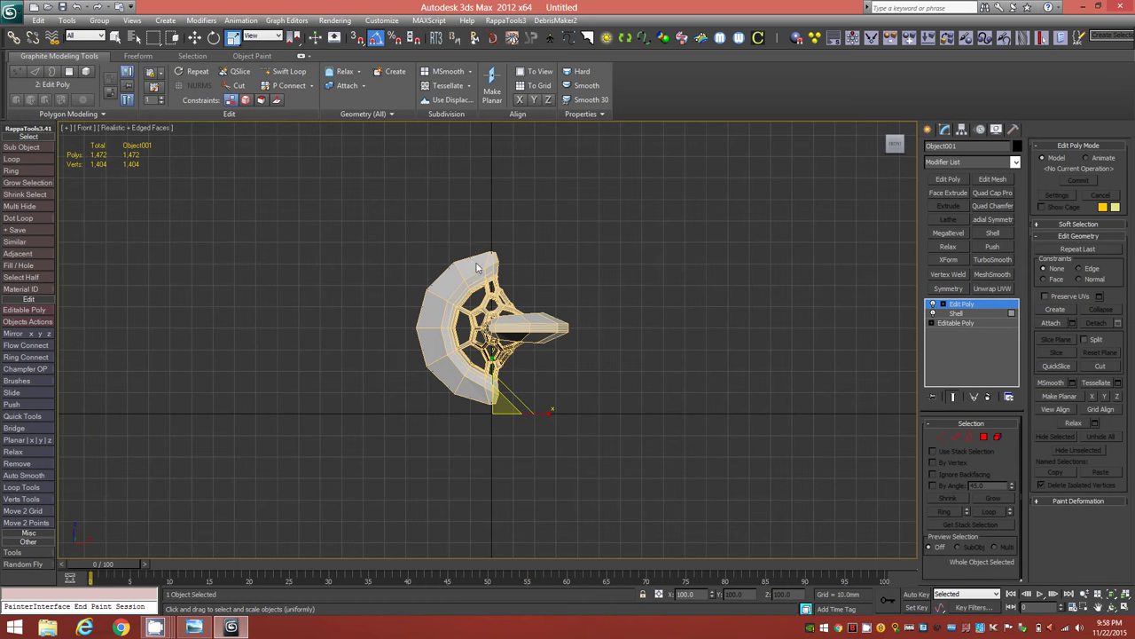
{"action": "scroll", "coordinate": [471, 251], "scroll_direction": "up", "scroll_amount": 8}
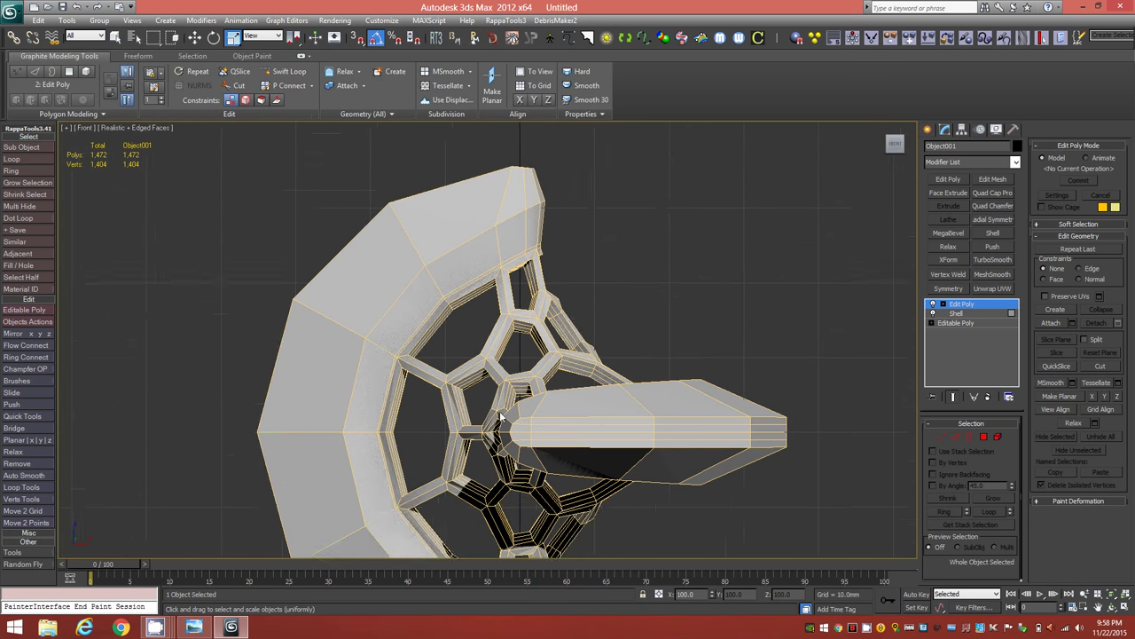
{"action": "scroll", "coordinate": [499, 215], "scroll_direction": "up", "scroll_amount": 6}
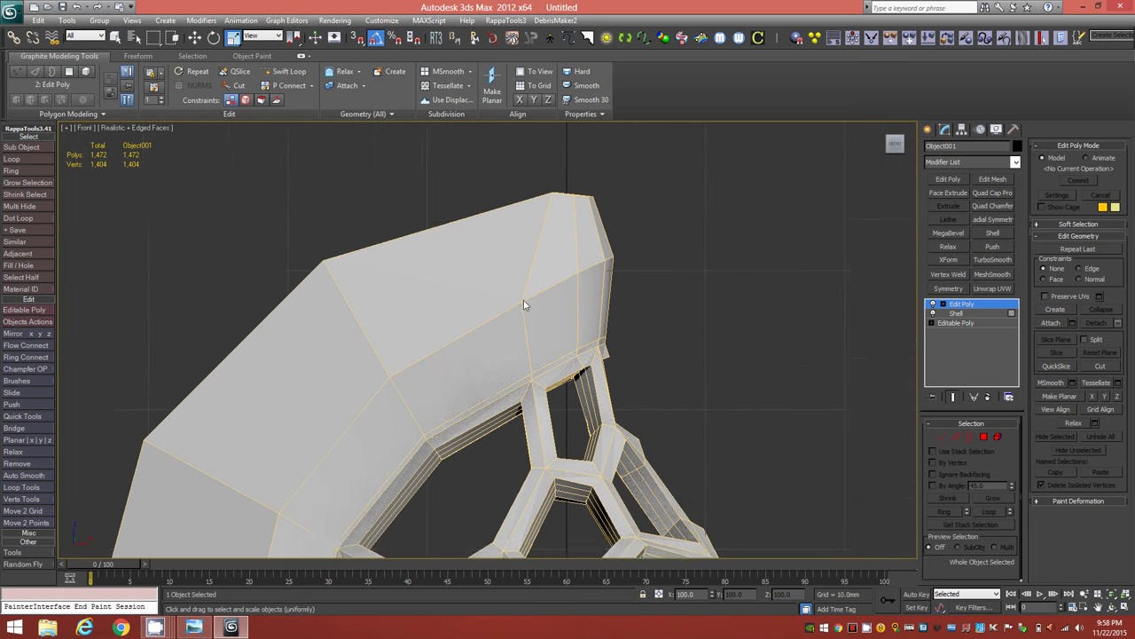
{"action": "left_click", "coordinate": [940, 440]}
{"action": "left_click_drag", "start_coordinate": [550, 193], "coordinate": [591, 236]}
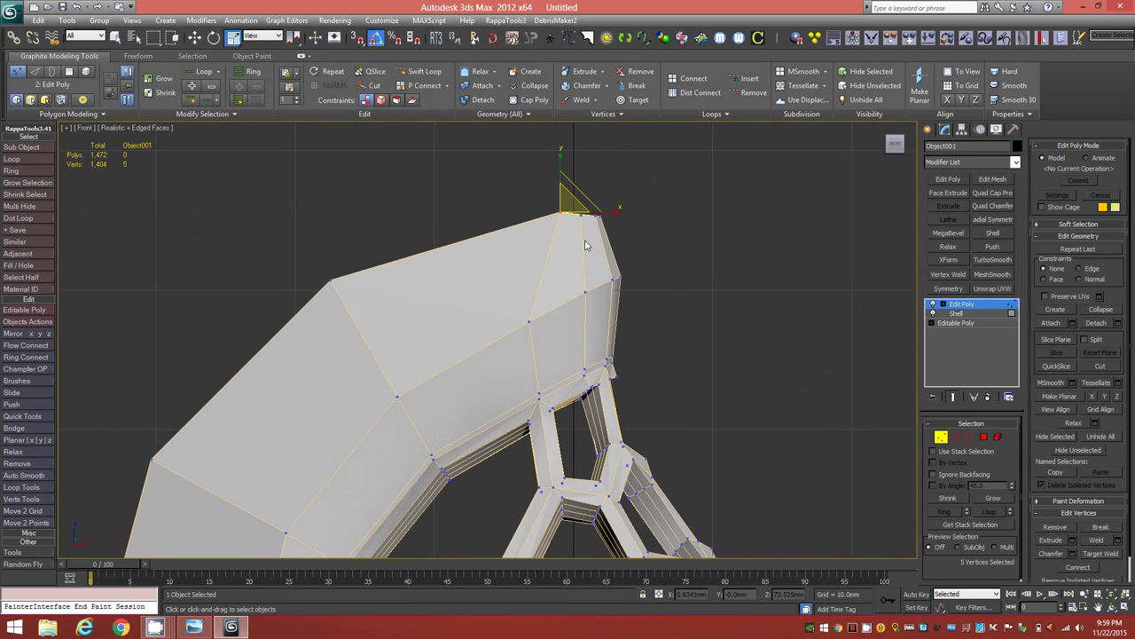
{"action": "key", "text": "w"}
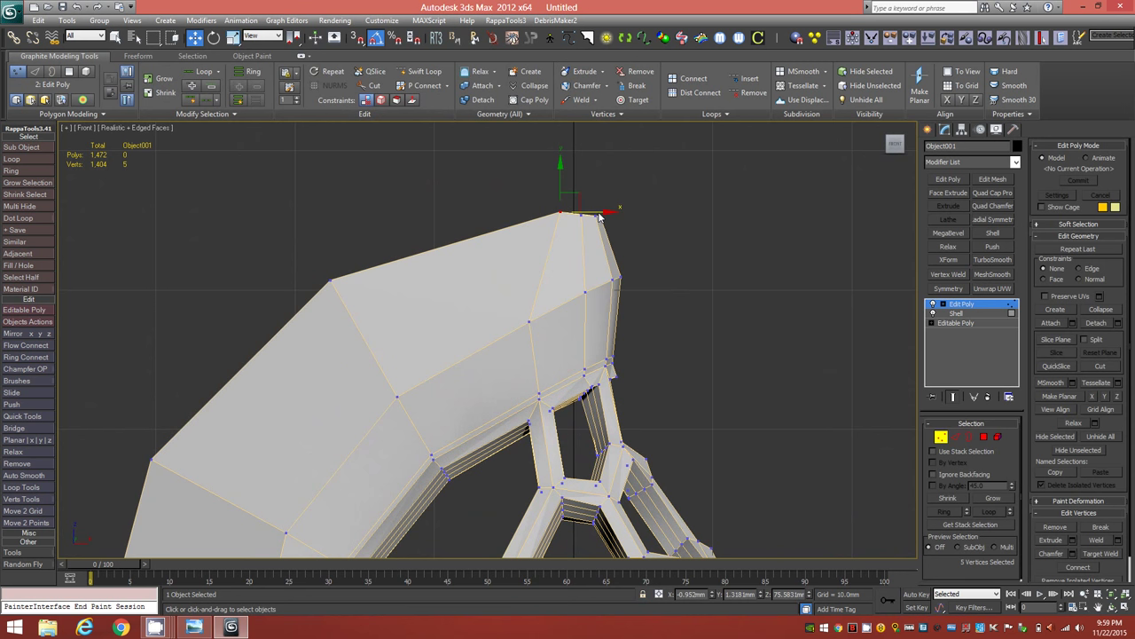
{"action": "left_click_drag", "start_coordinate": [599, 216], "coordinate": [529, 221]}
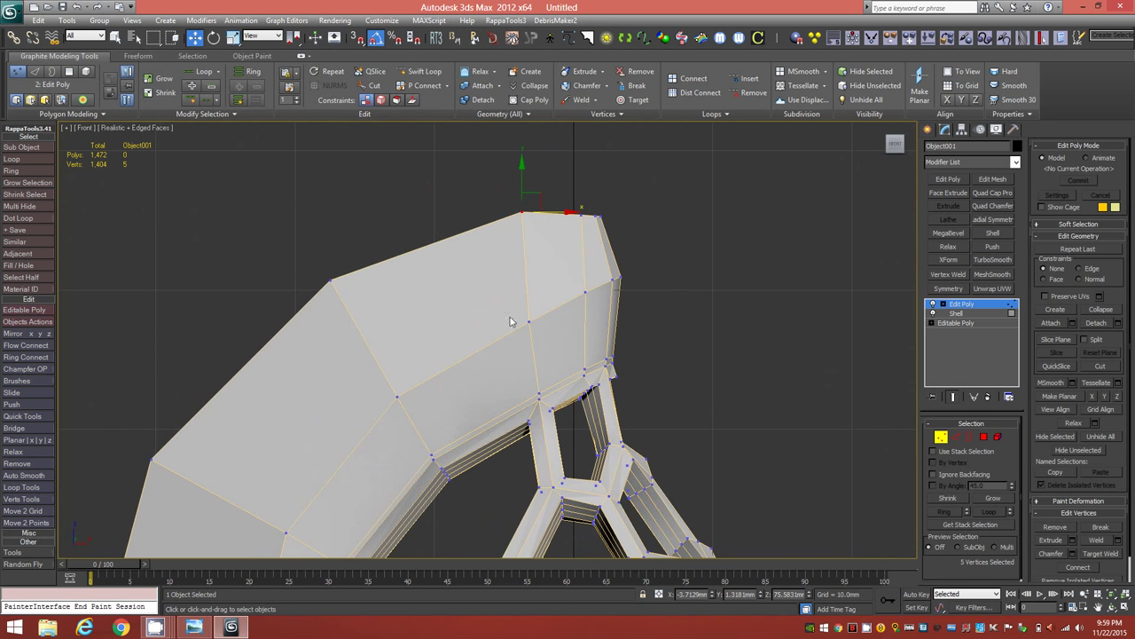
Step: Select the ring of edges across the rim segment behind the upper tip and connect it with one new edge loop
{"action": "key", "text": "2"}
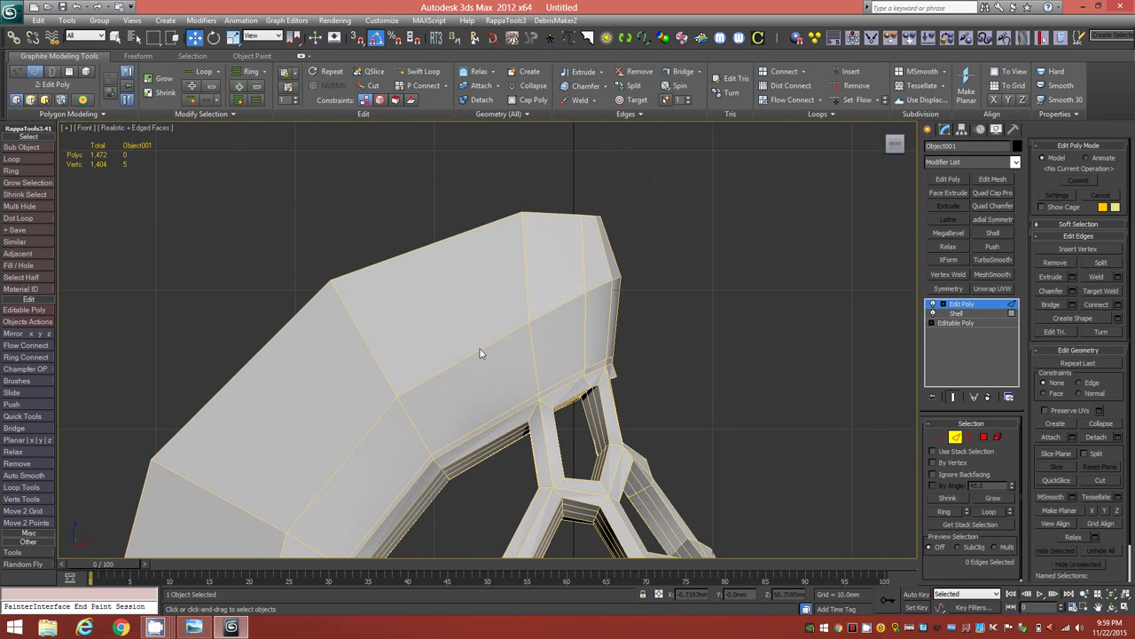
{"action": "left_click", "coordinate": [480, 349]}
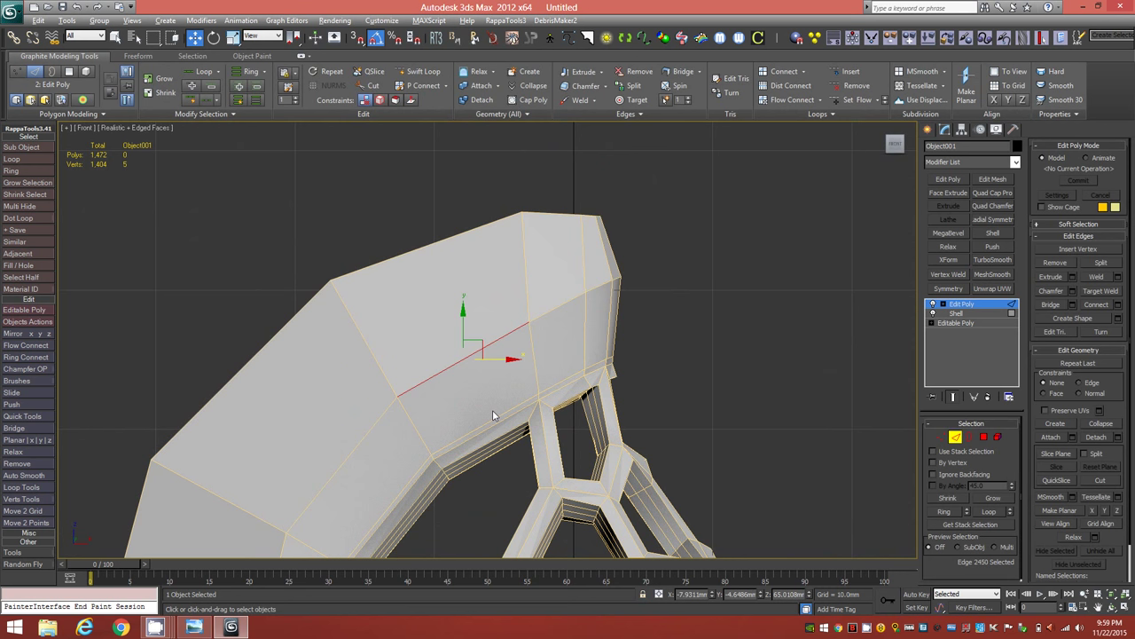
{"action": "key", "text": "alt+r"}
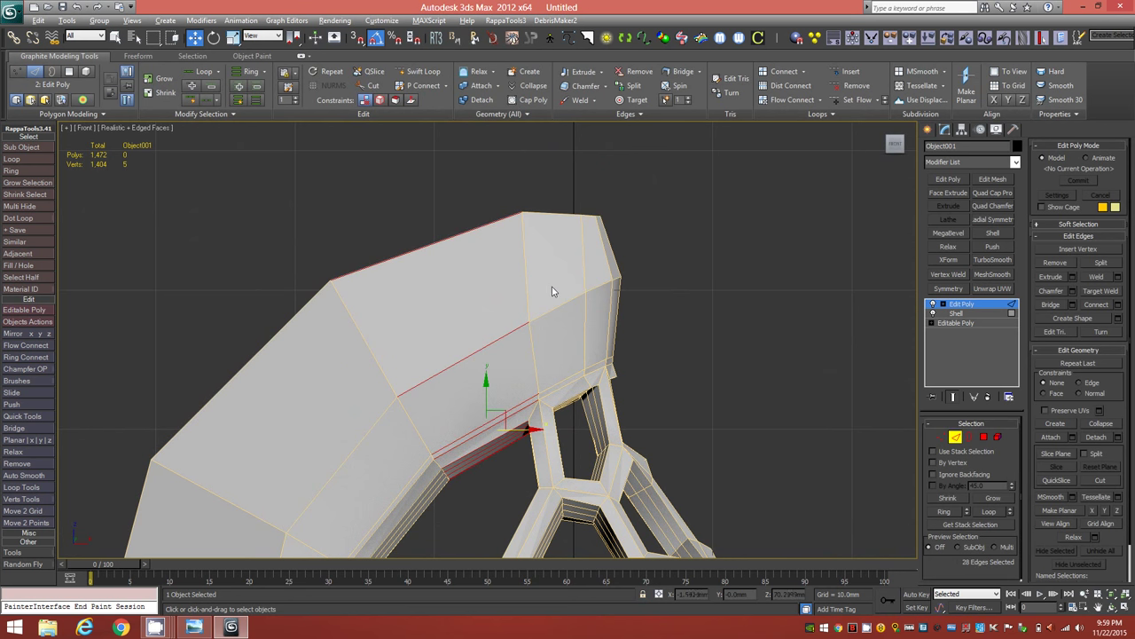
{"action": "key", "text": "ctrl+shift+e"}
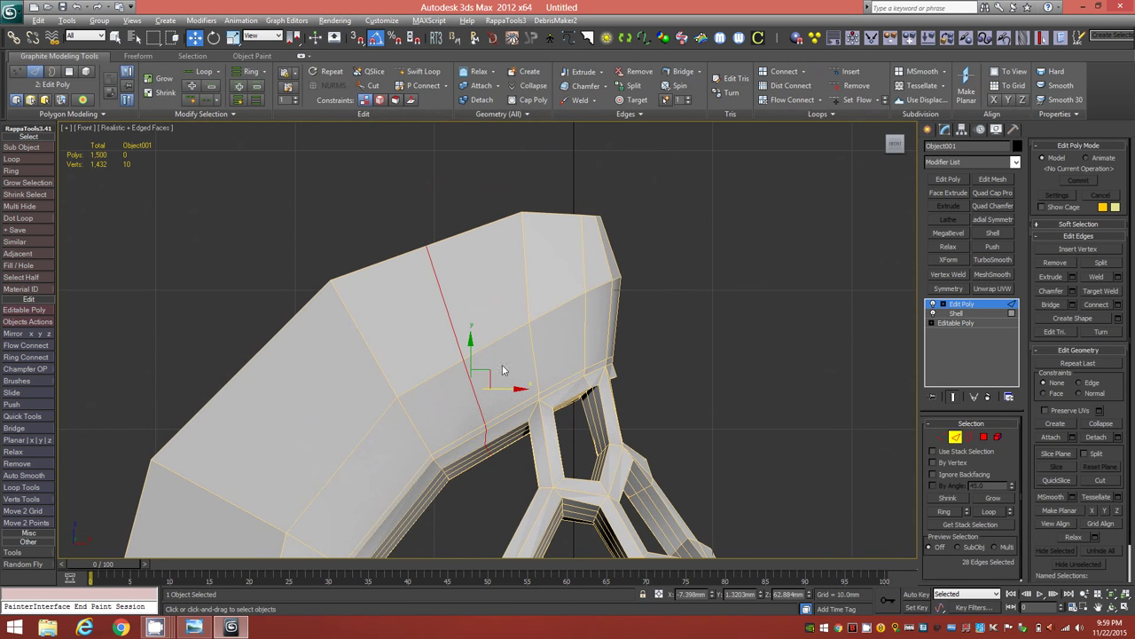
Step: Slide the new edge loop slightly toward the rim's tip using the Edge constraint, and set the constraint back to None
{"action": "left_click", "coordinate": [1084, 383]}
{"action": "left_click_drag", "start_coordinate": [509, 396], "coordinate": [535, 385]}
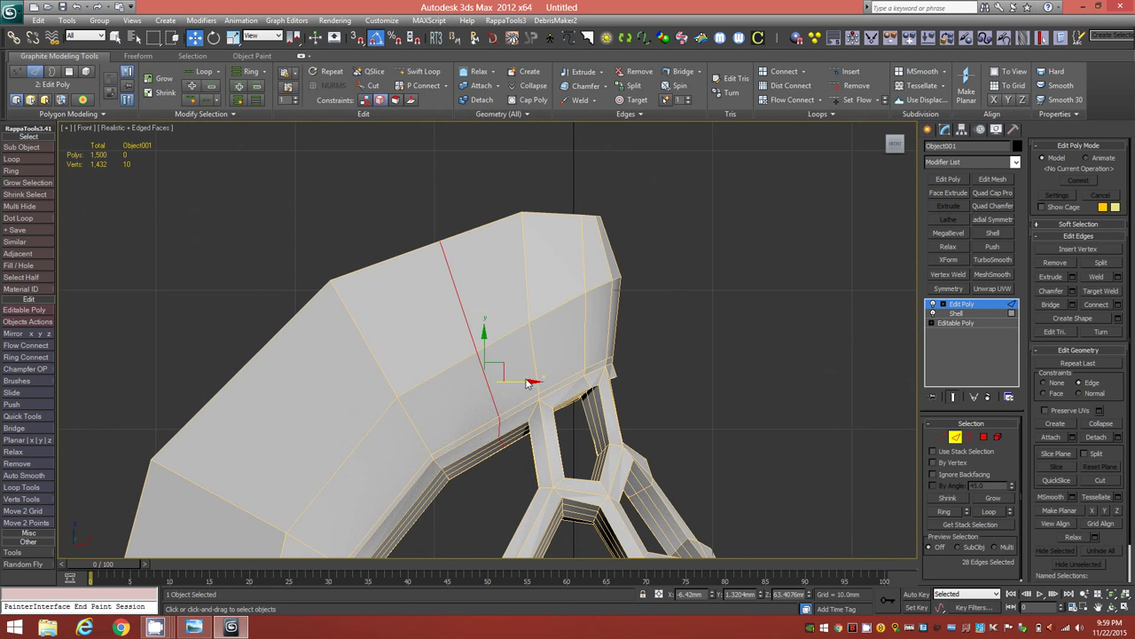
{"action": "left_click_drag", "start_coordinate": [528, 385], "coordinate": [533, 382]}
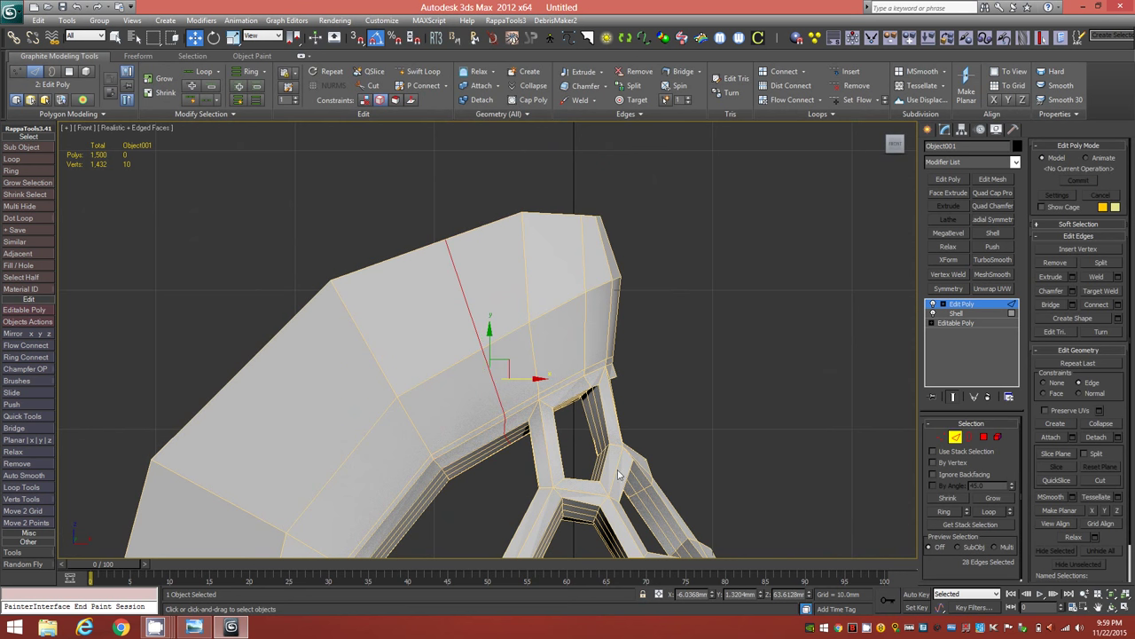
{"action": "left_click", "coordinate": [1050, 384]}
Step: Inspect the new edge loop in wireframe display and return to shaded display
{"action": "key", "text": "F3"}
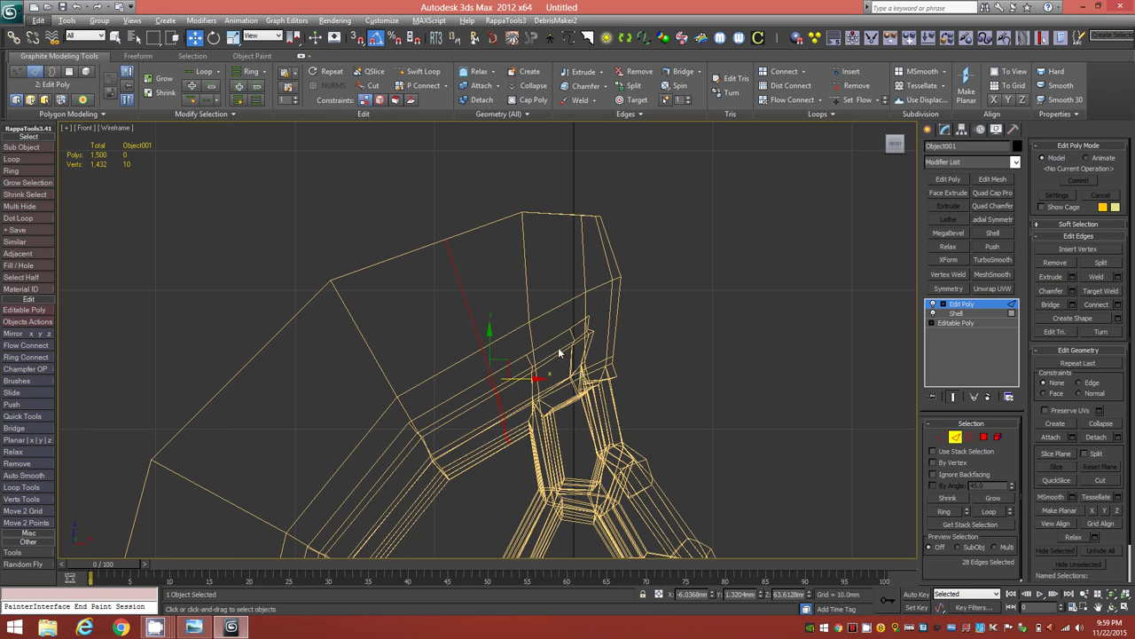
{"action": "middle_click_drag", "start_coordinate": [572, 359], "coordinate": [572, 359], "text": "alt"}
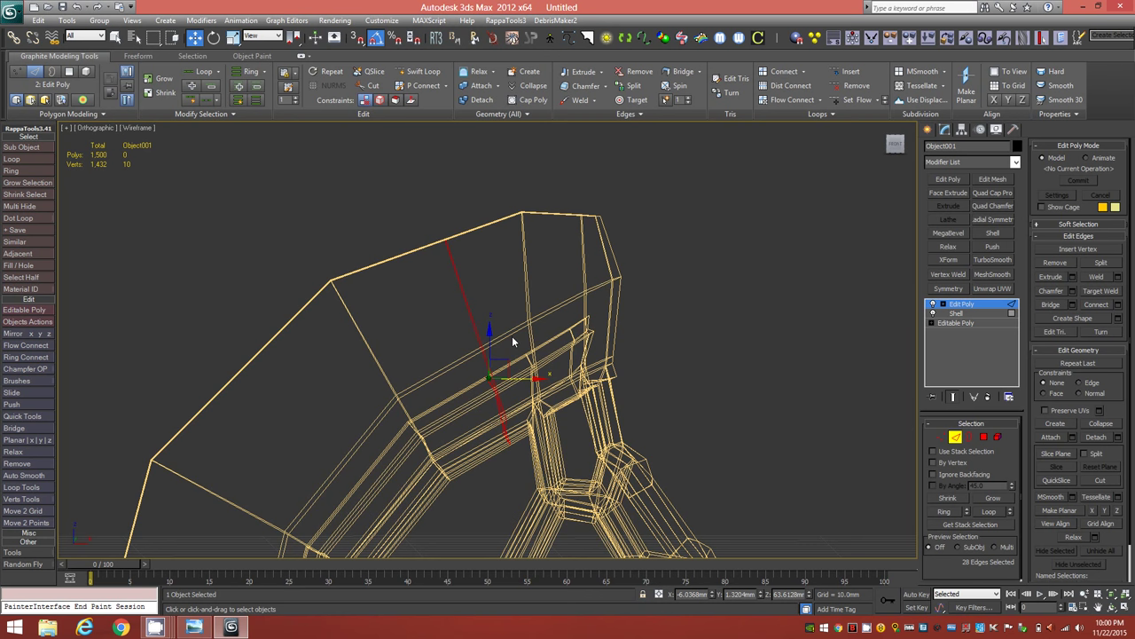
{"action": "key", "text": "F3"}
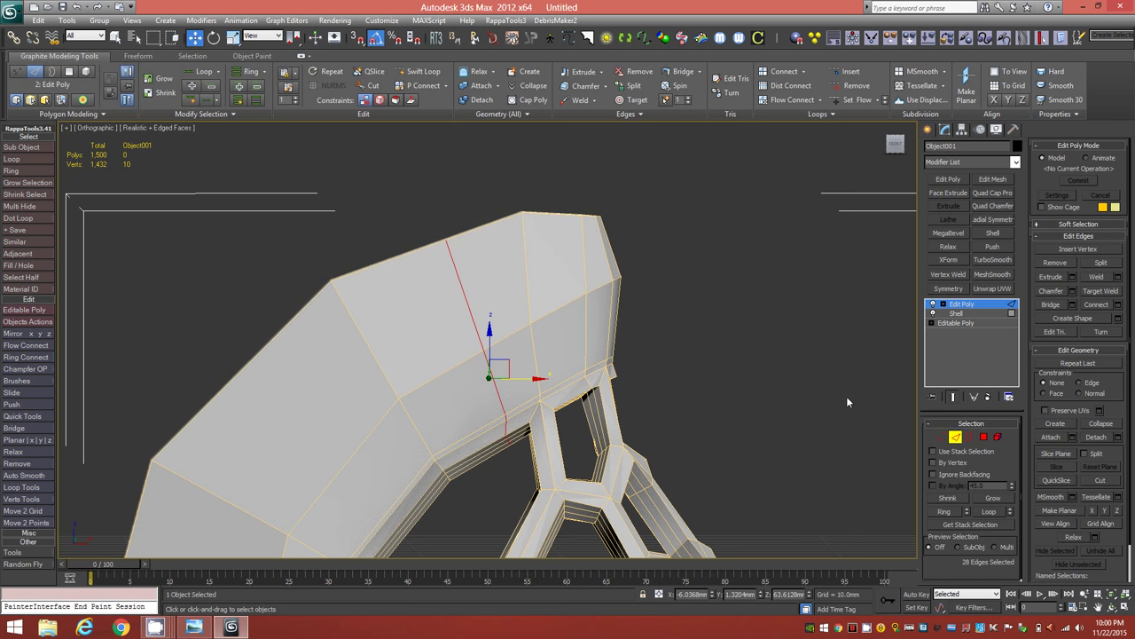
Step: Select the two adjacent polygons beside the new loop near the upper rim's tip, on both sides of the rim
{"action": "left_click", "coordinate": [983, 437]}
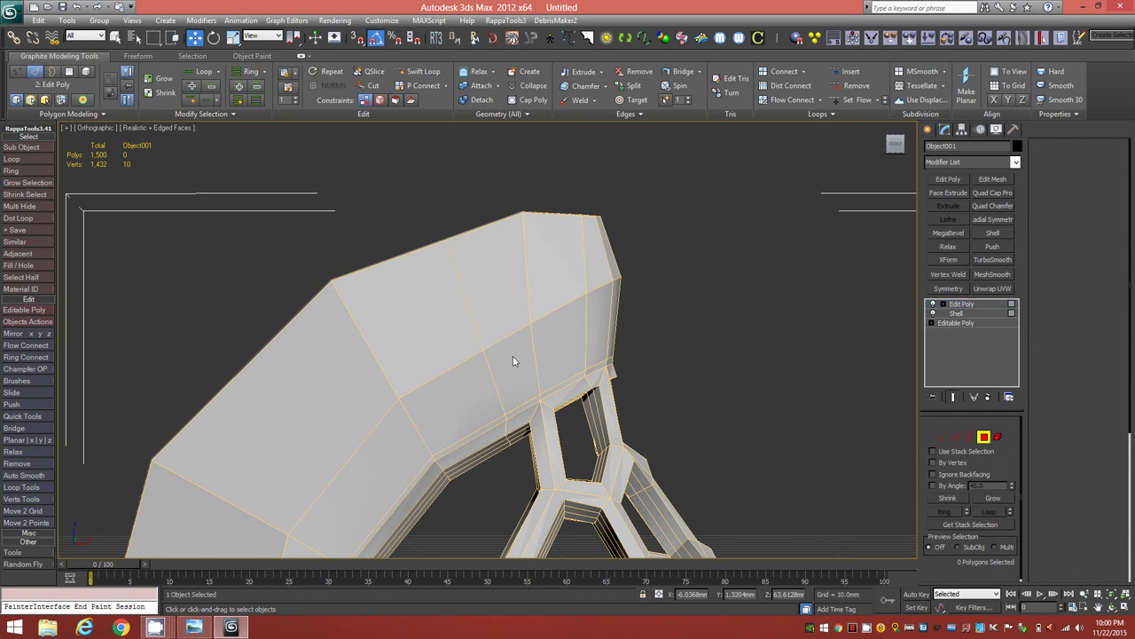
{"action": "left_click", "coordinate": [504, 287]}
{"action": "left_click", "coordinate": [545, 286], "text": "ctrl"}
{"action": "middle_click_drag", "start_coordinate": [523, 348], "coordinate": [451, 348], "text": "alt"}
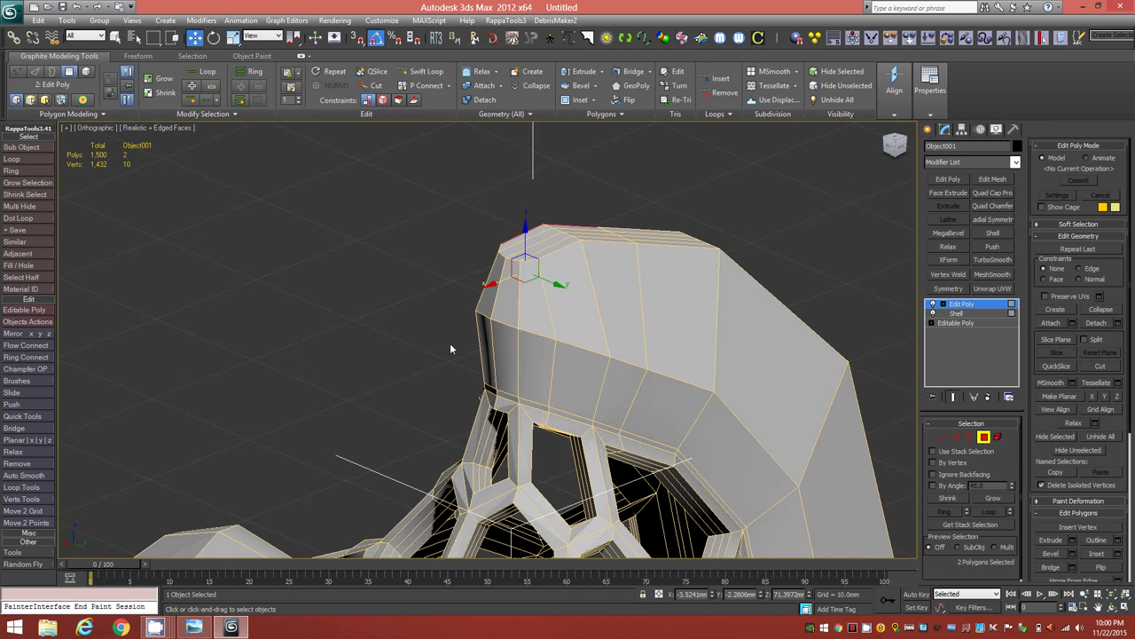
{"action": "left_click", "coordinate": [587, 316], "text": "ctrl"}
{"action": "left_click", "coordinate": [610, 303], "text": "ctrl"}
{"action": "middle_click_drag", "start_coordinate": [475, 340], "coordinate": [612, 337], "text": "alt"}
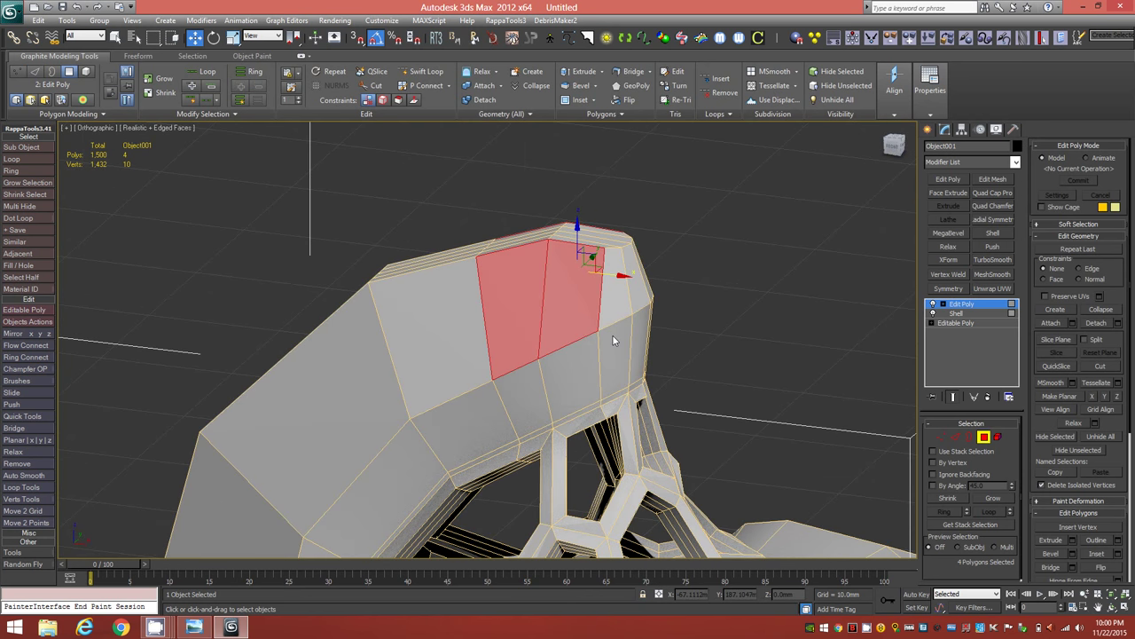
{"action": "middle_click_drag", "start_coordinate": [615, 458], "coordinate": [564, 352], "text": "alt"}
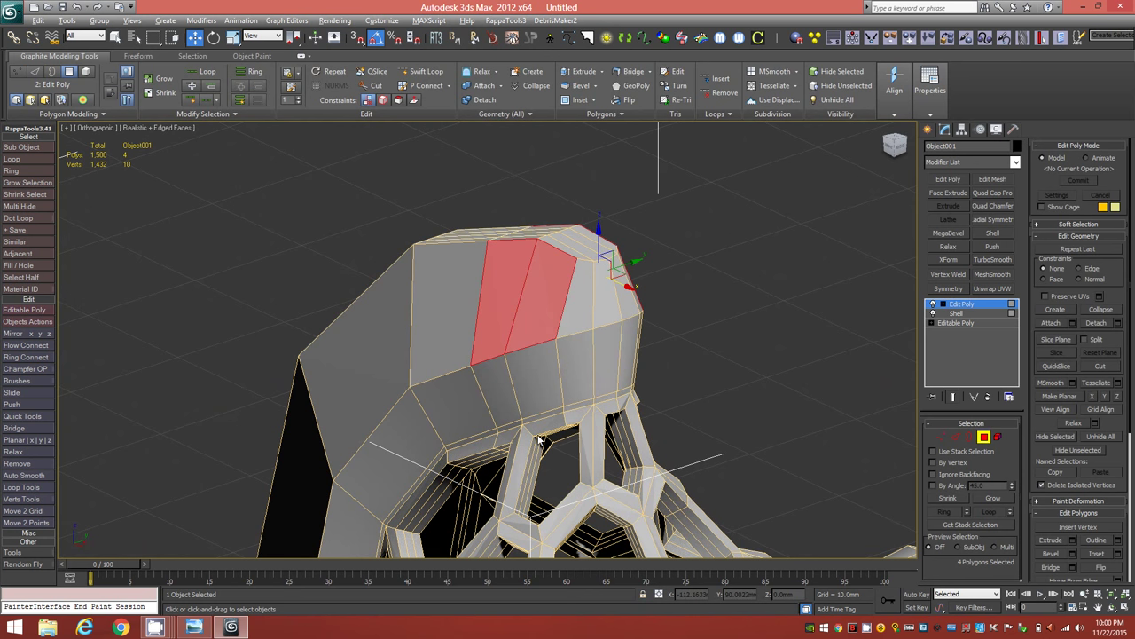
{"action": "middle_click_drag", "start_coordinate": [539, 441], "coordinate": [563, 437], "text": "alt"}
{"action": "middle_click_drag", "start_coordinate": [510, 380], "coordinate": [536, 408], "text": "alt"}
Step: Inset the four selected polygons by 1.5 mm and delete the inset faces to open both sides of the rim
{"action": "key", "text": "p"}
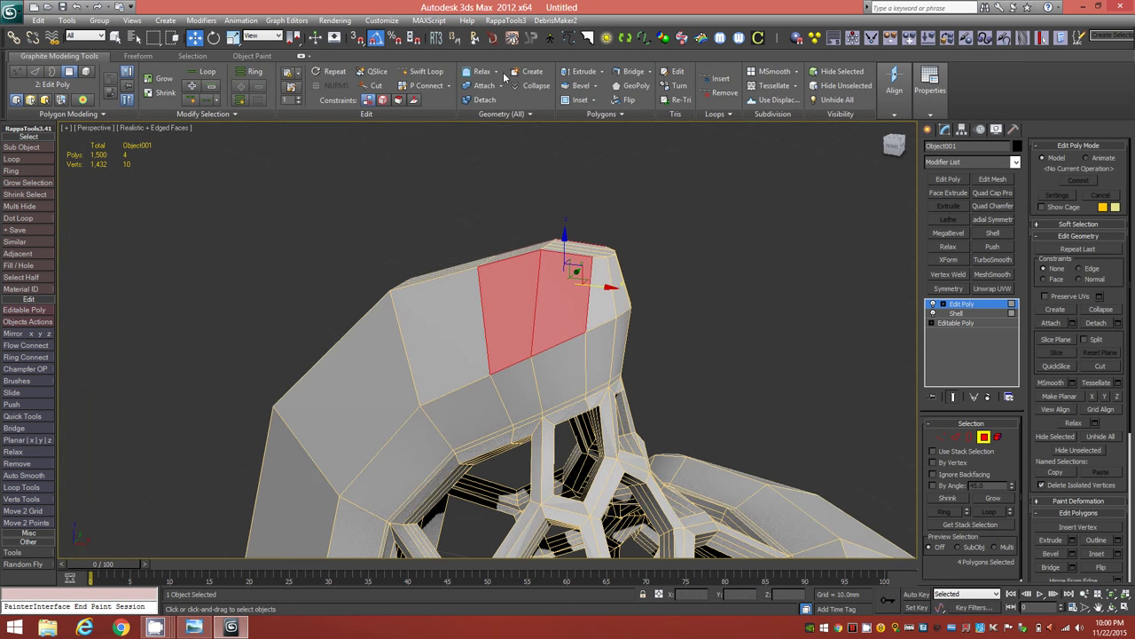
{"action": "left_click", "coordinate": [572, 102]}
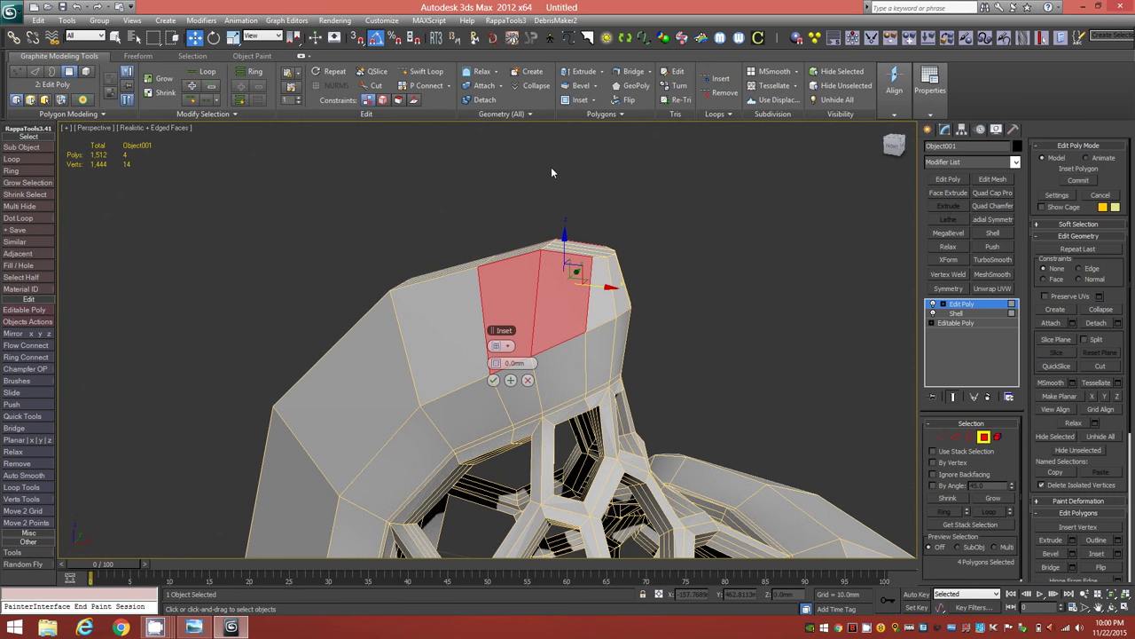
{"action": "left_click_drag", "start_coordinate": [507, 365], "coordinate": [534, 364]}
{"action": "left_click", "coordinate": [514, 368]}
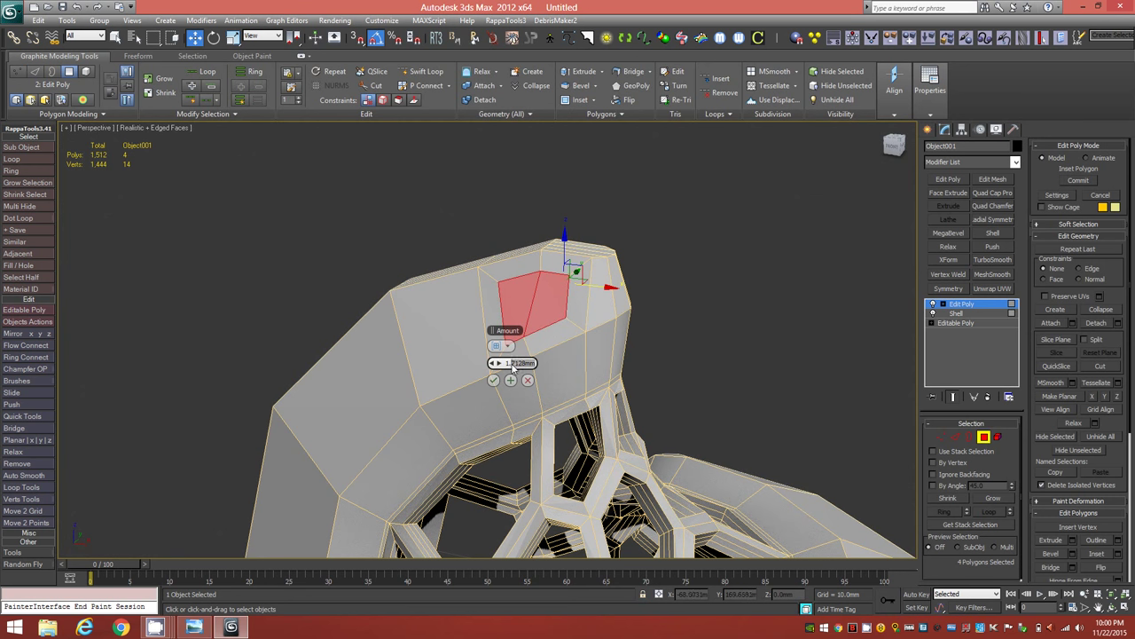
{"action": "type", "text": "1.5"}
{"action": "key", "text": "Return"}
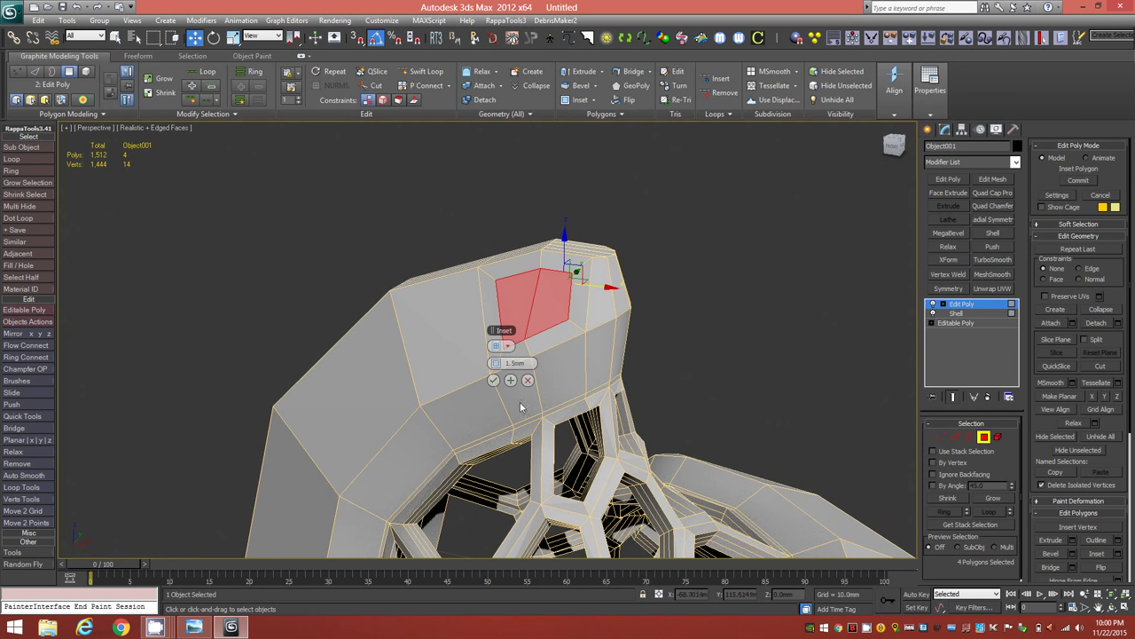
{"action": "left_click", "coordinate": [494, 381]}
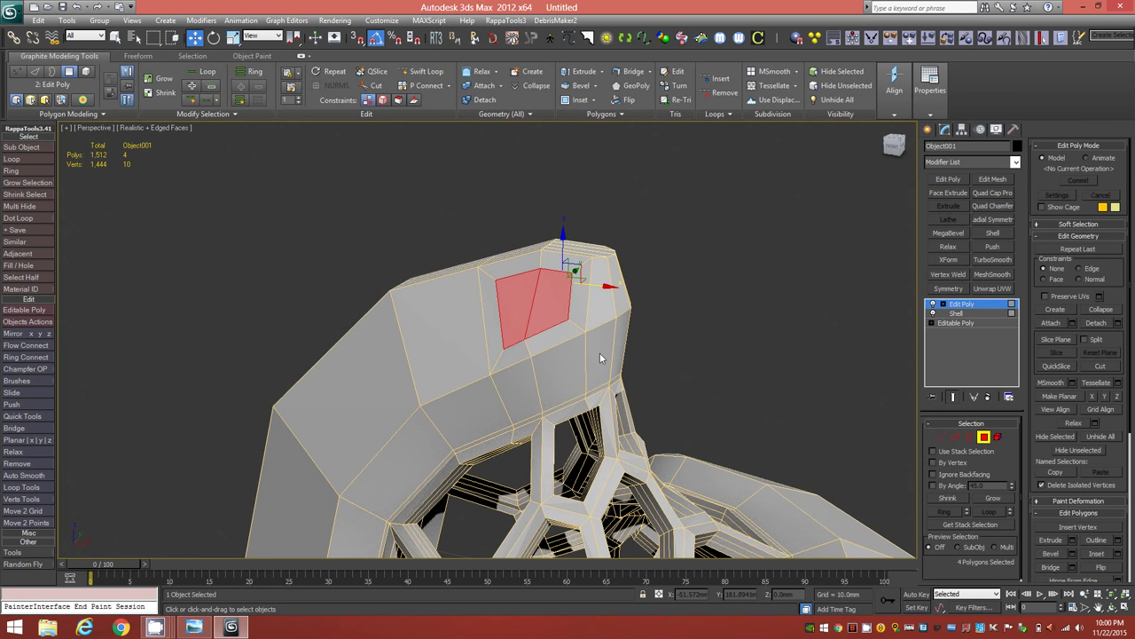
{"action": "key", "text": "Delete"}
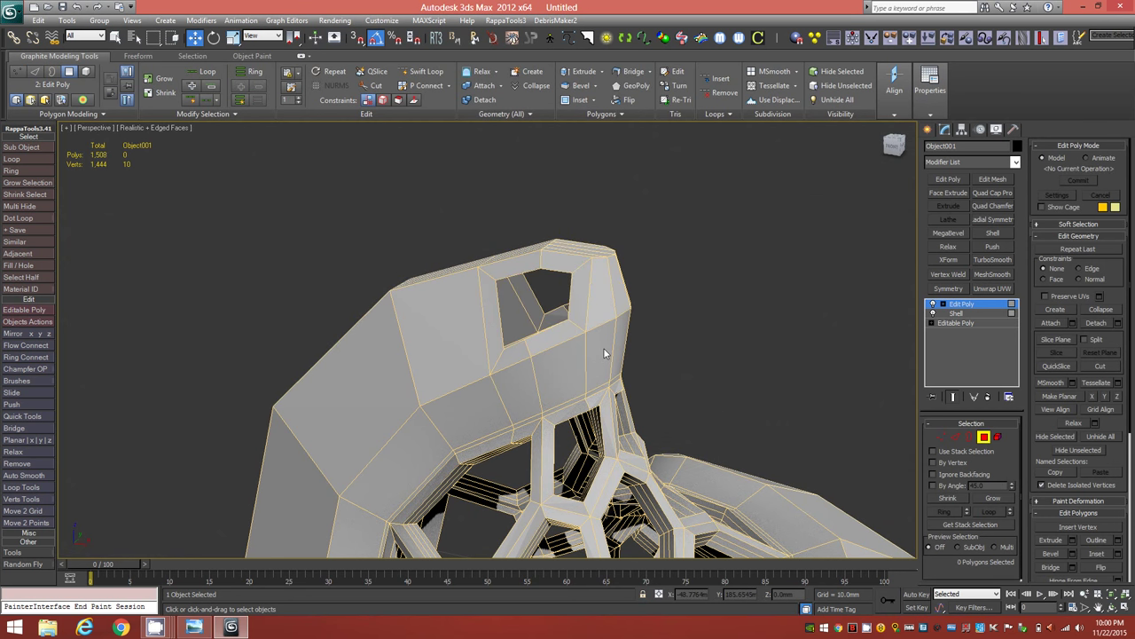
Step: Select the border loops of both openings beside the upper rim's tip and cap them
{"action": "left_click", "coordinate": [969, 436]}
{"action": "left_click", "coordinate": [537, 339]}
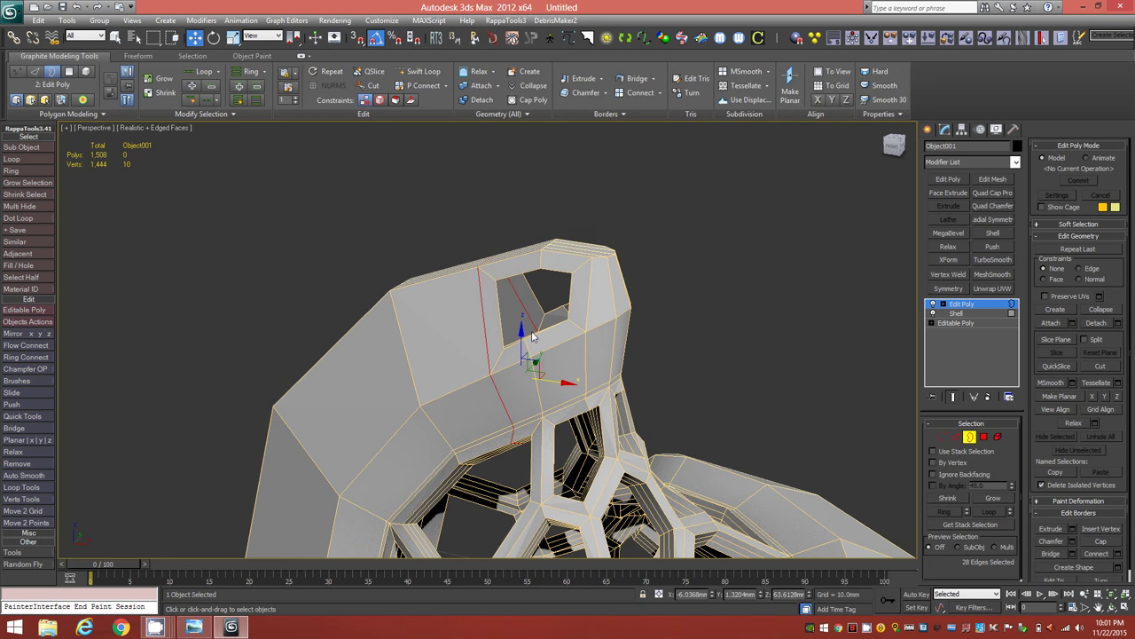
{"action": "left_click", "coordinate": [560, 312]}
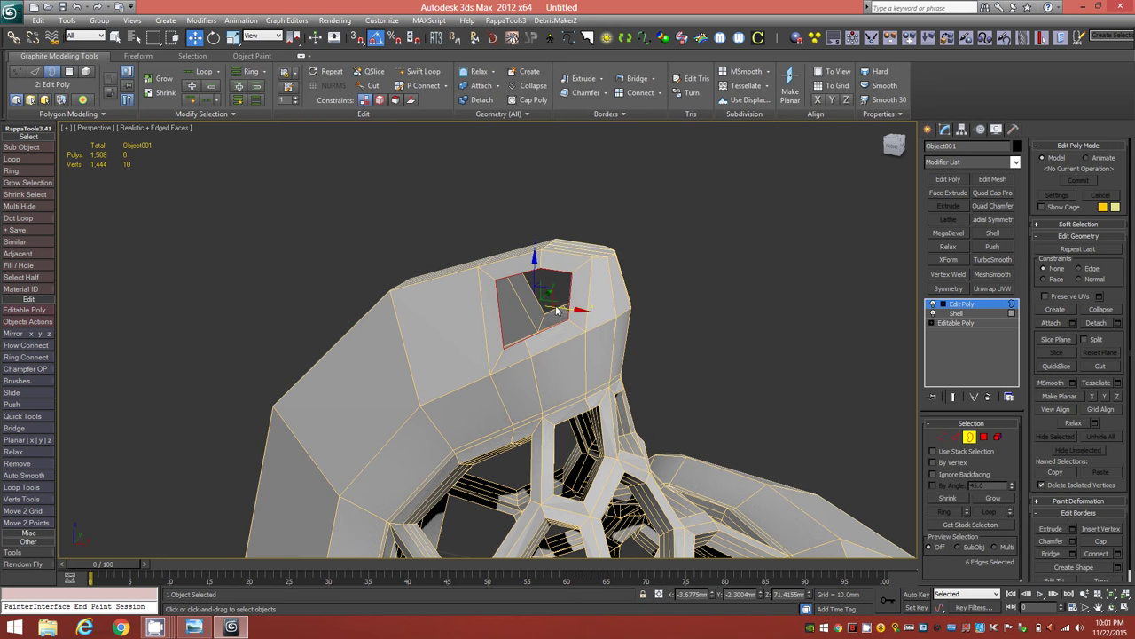
{"action": "left_click", "coordinate": [557, 315], "text": "ctrl"}
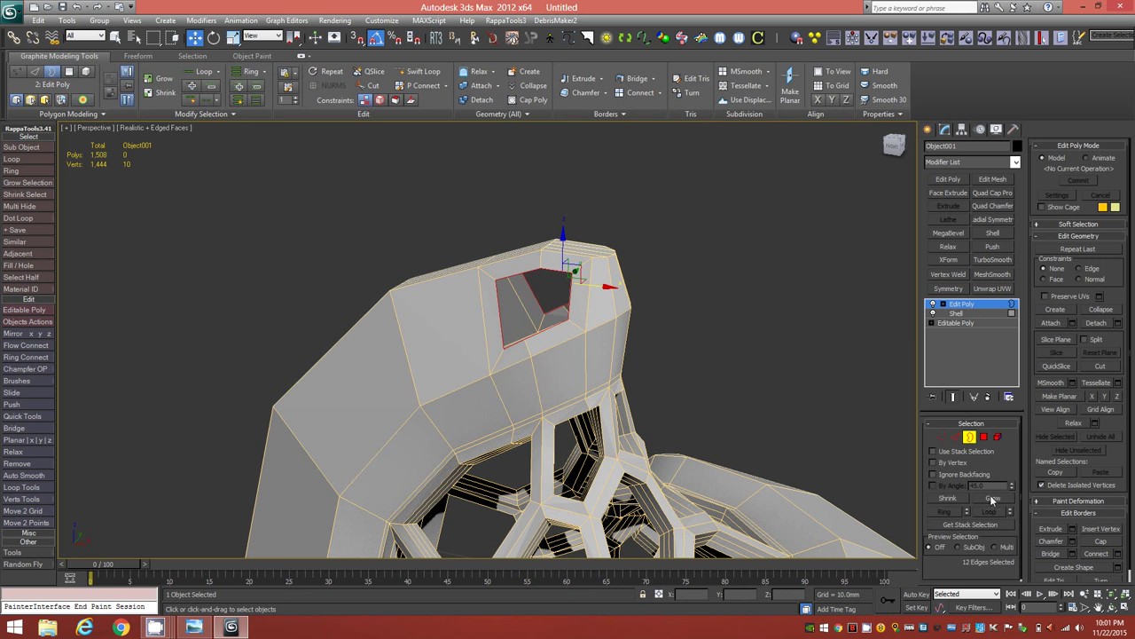
{"action": "left_click", "coordinate": [531, 100]}
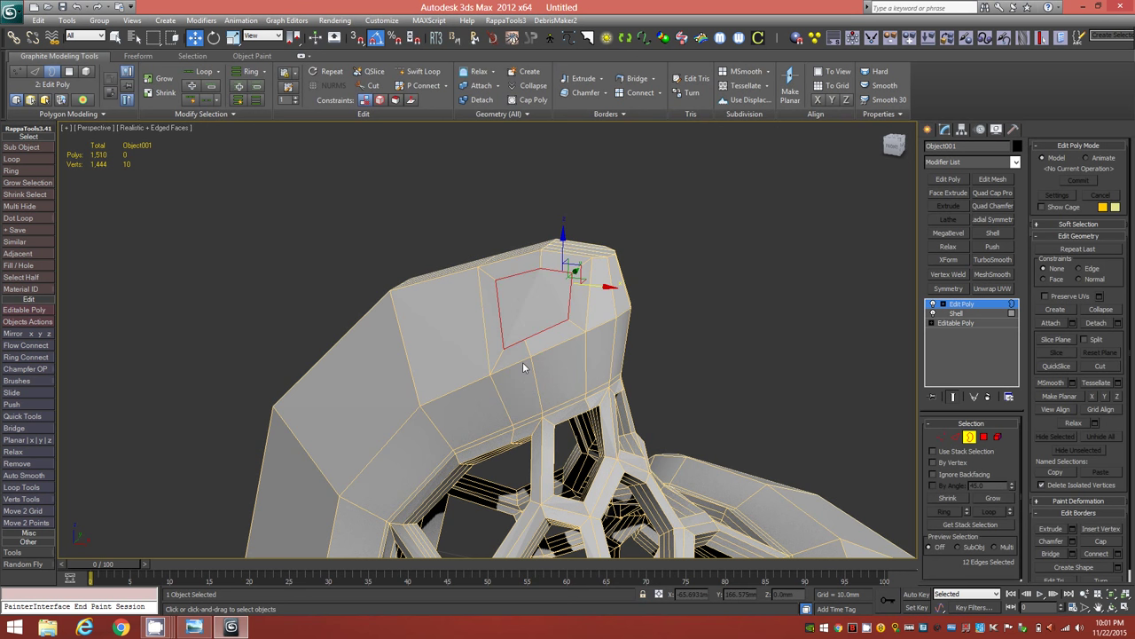
Step: Convert the selection of the two opening borders to only the two cap polygons enclosed by them
{"action": "left_click", "coordinate": [521, 316]}
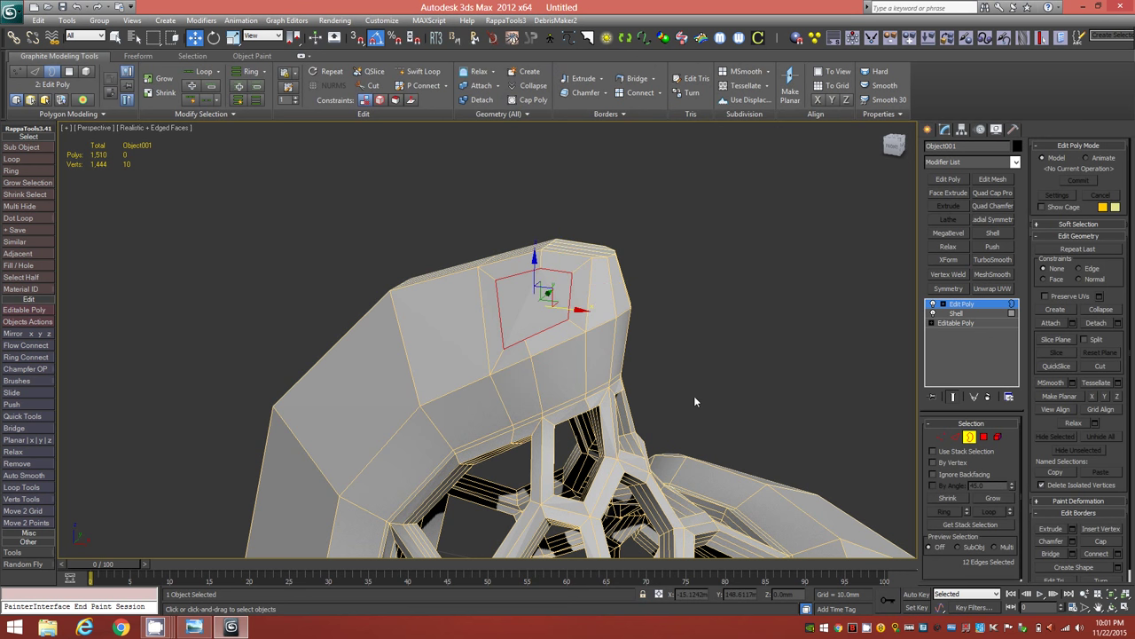
{"action": "left_click", "coordinate": [984, 438]}
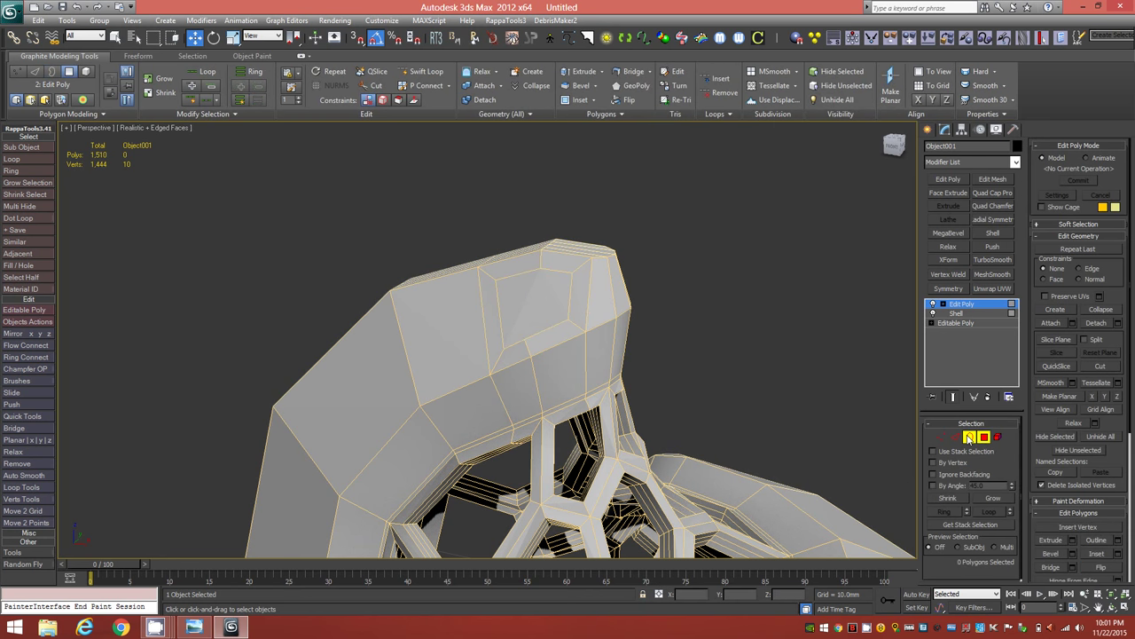
{"action": "left_click", "coordinate": [983, 439], "text": "ctrl"}
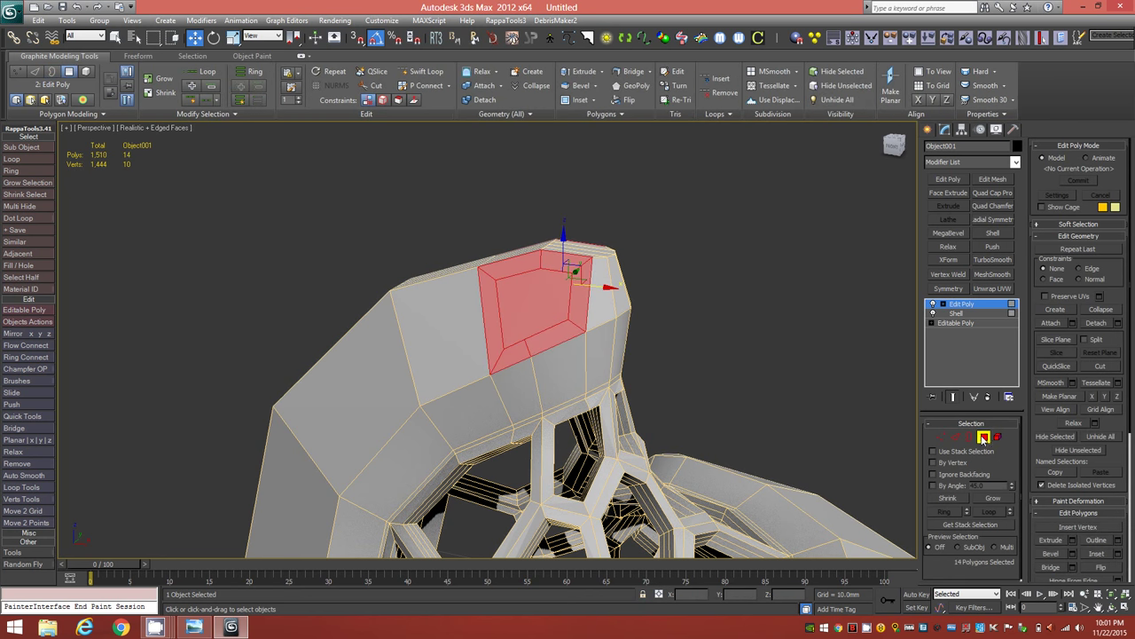
{"action": "left_click", "coordinate": [970, 437], "text": "ctrl+shift"}
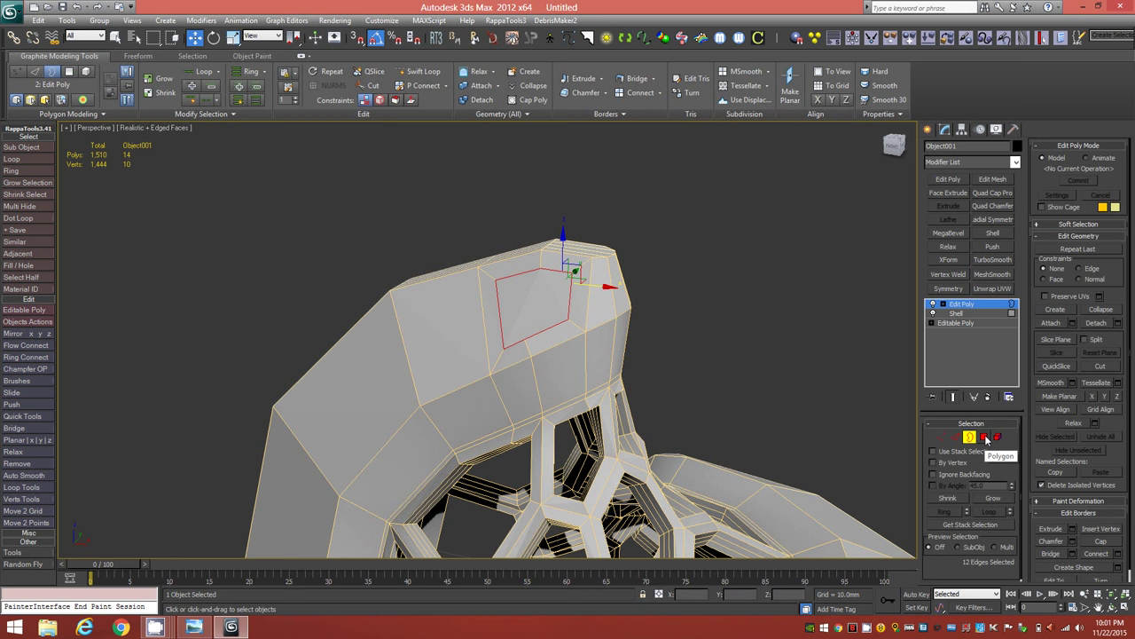
{"action": "left_click", "coordinate": [985, 438], "text": "ctrl"}
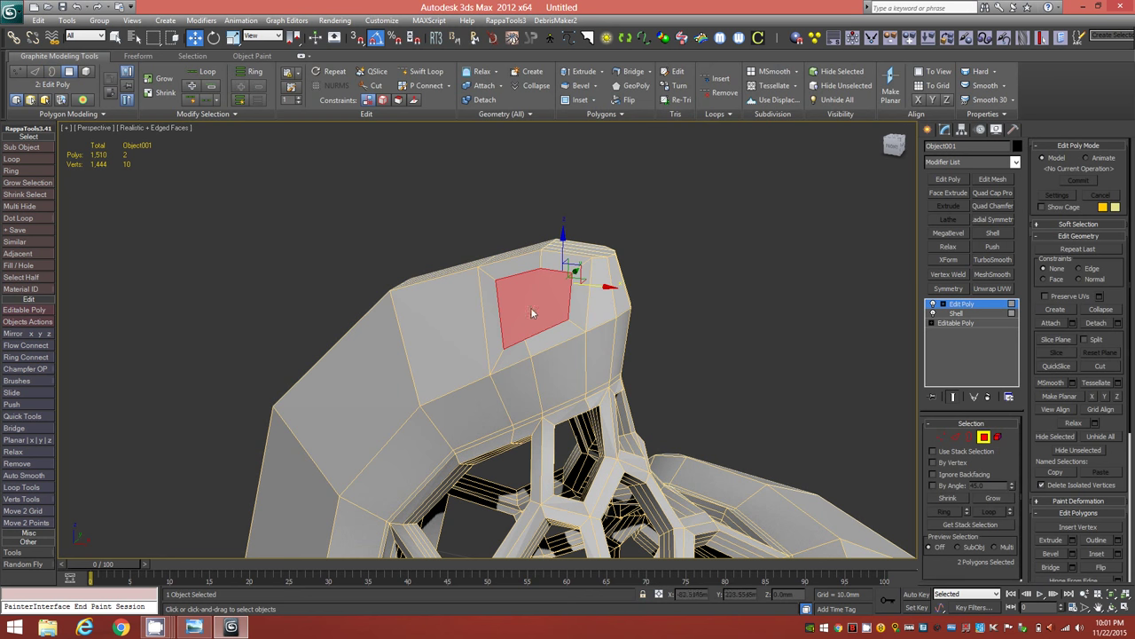
Step: Reshape the two cap polygons into regular hexagons with GeoPoly and scale them down slightly
{"action": "mouse_move", "coordinate": [565, 404]}
{"action": "middle_mouse_down", "text": "alt"}
{"action": "mouse_move", "coordinate": [513, 426]}
{"action": "mouse_move", "coordinate": [574, 407]}
{"action": "middle_mouse_up", "text": "alt"}
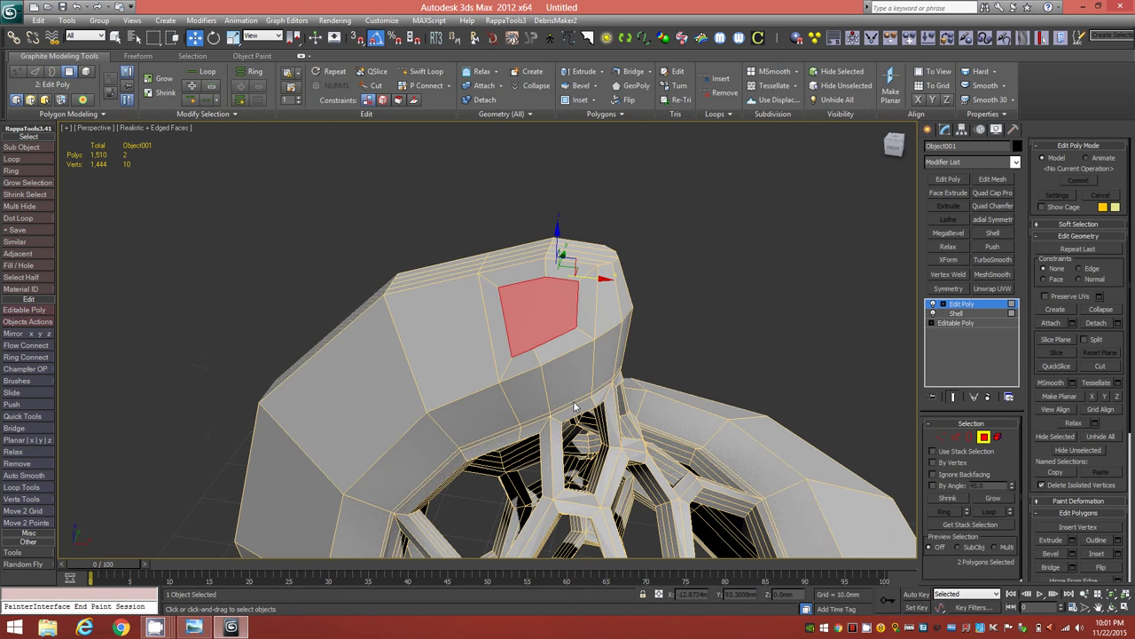
{"action": "left_click", "coordinate": [645, 88]}
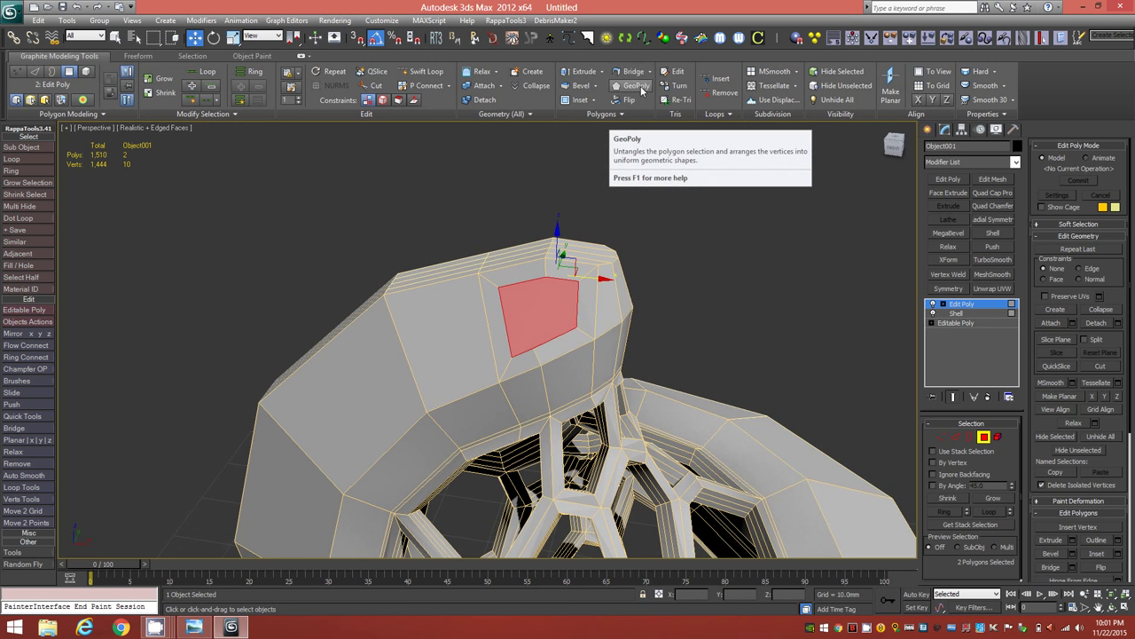
{"action": "left_click", "coordinate": [641, 91]}
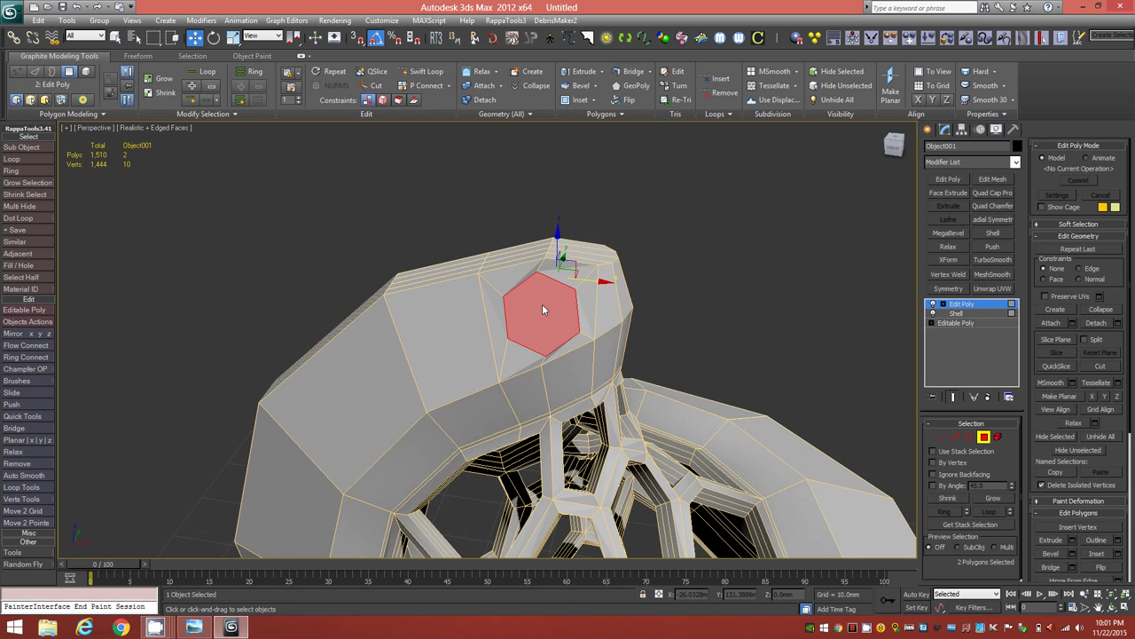
{"action": "key", "text": "r"}
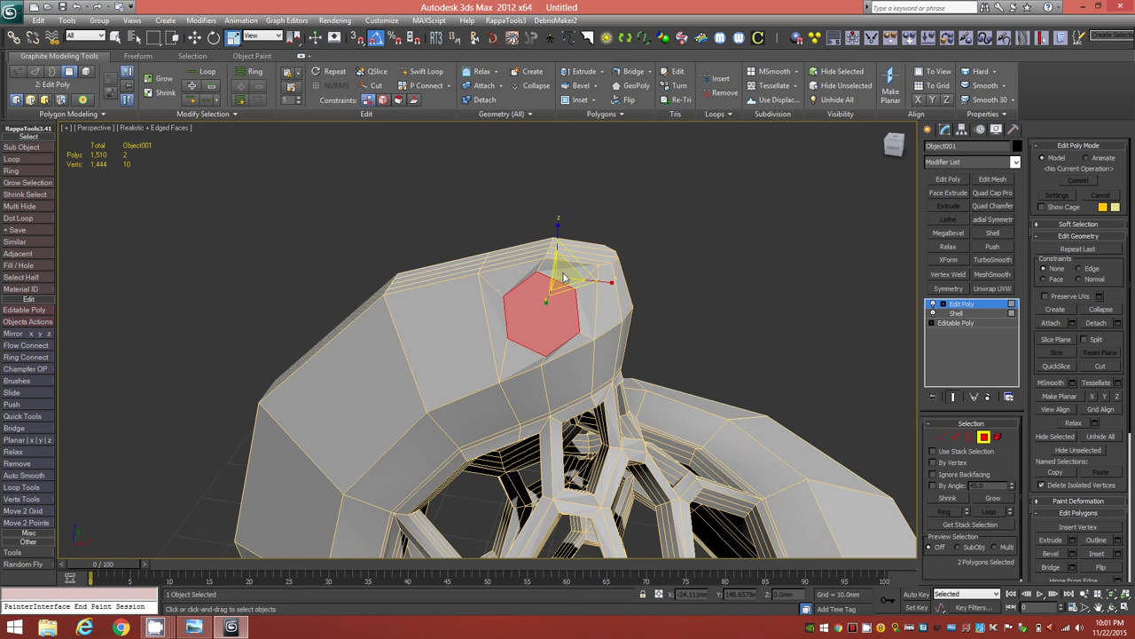
{"action": "left_click_drag", "start_coordinate": [564, 279], "coordinate": [563, 287]}
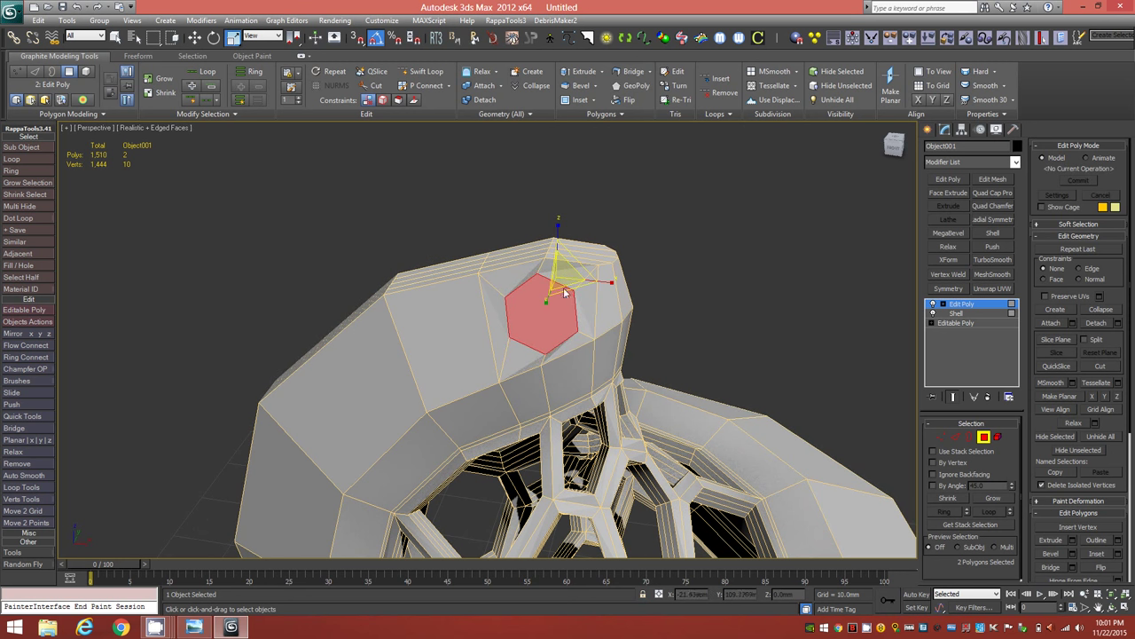
Step: Inset the two hexagonal polygons by 0.5 mm
{"action": "left_click", "coordinate": [581, 101]}
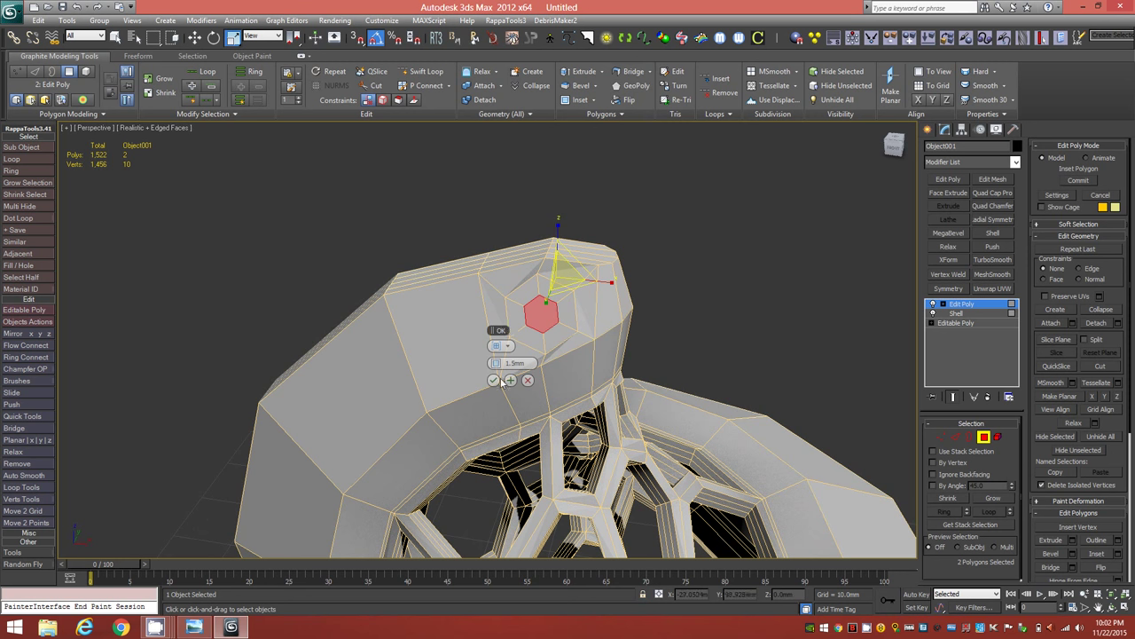
{"action": "double_click", "coordinate": [515, 363]}
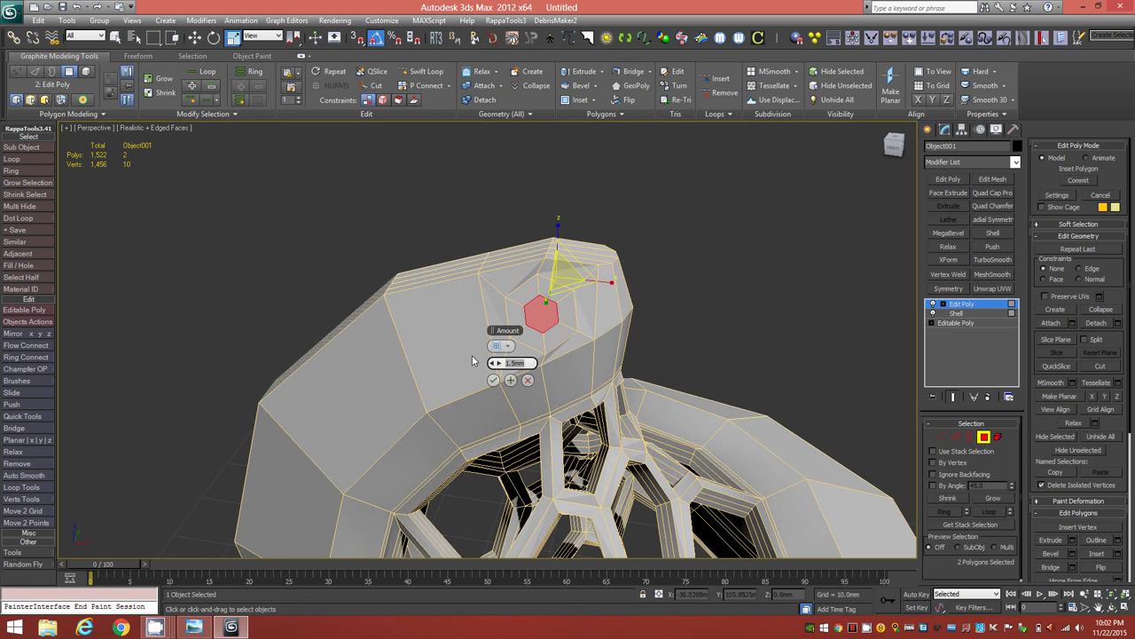
{"action": "type", "text": "0.5"}
{"action": "key", "text": "Return"}
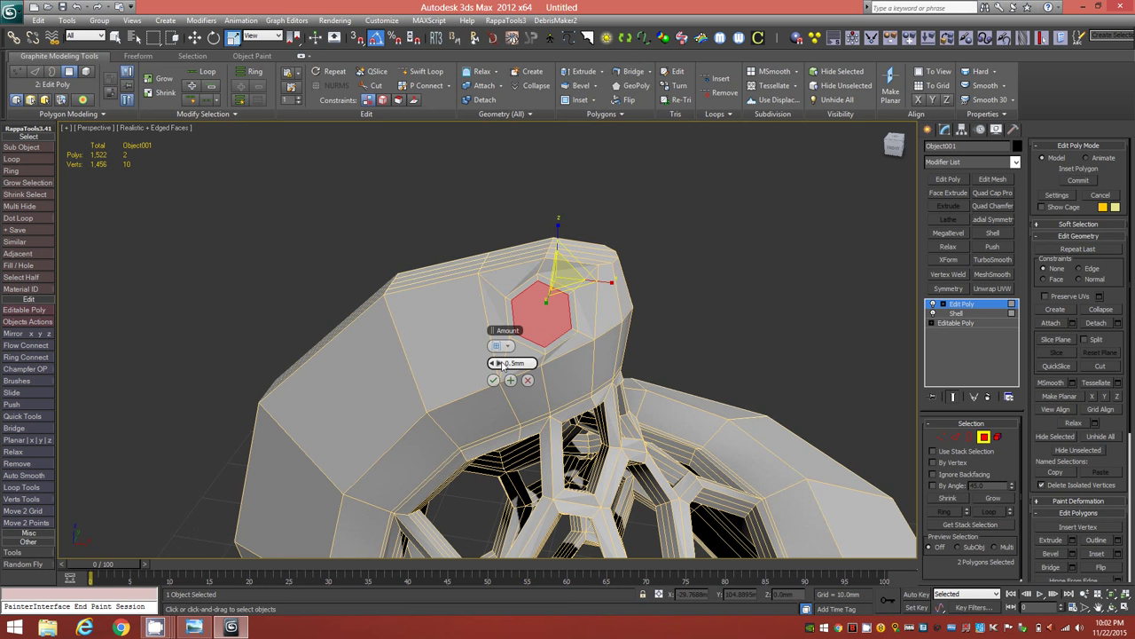
{"action": "left_click", "coordinate": [494, 381]}
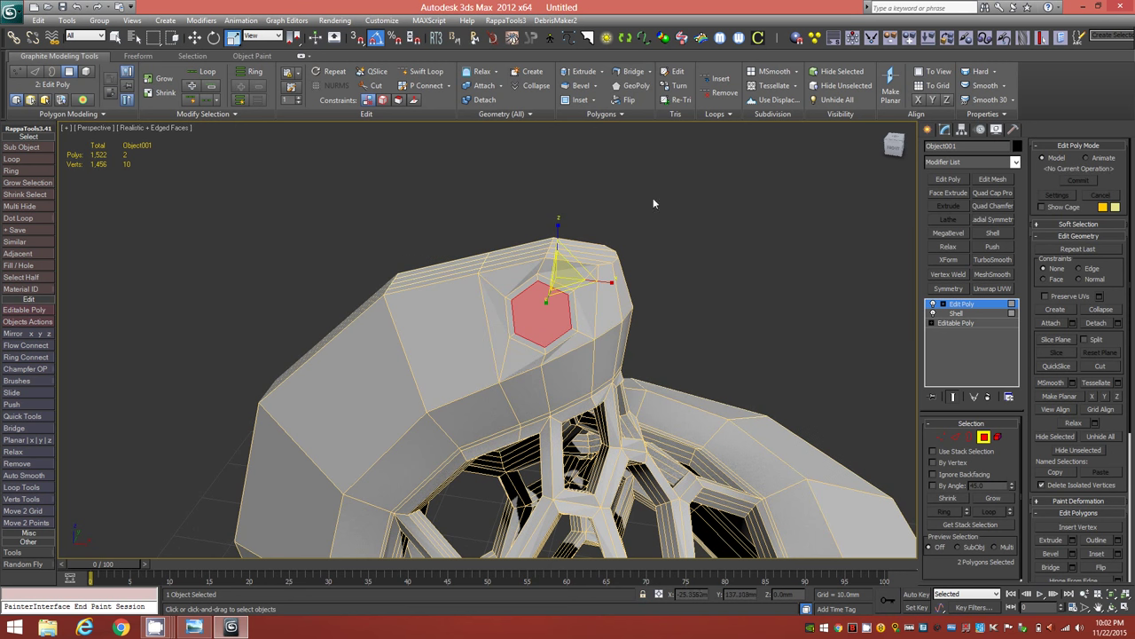
Step: Bridge the two hexagonal polygons through the rim and inset the resulting tunnel polygons by 0.5 mm
{"action": "left_click", "coordinate": [640, 71]}
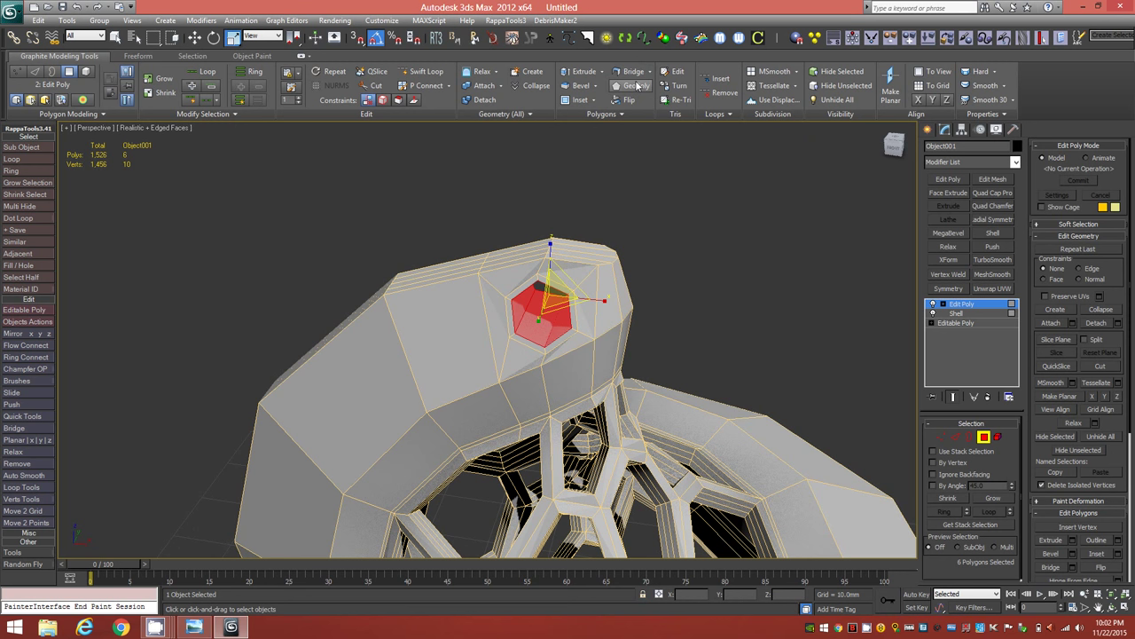
{"action": "left_click", "coordinate": [576, 99], "text": "shift"}
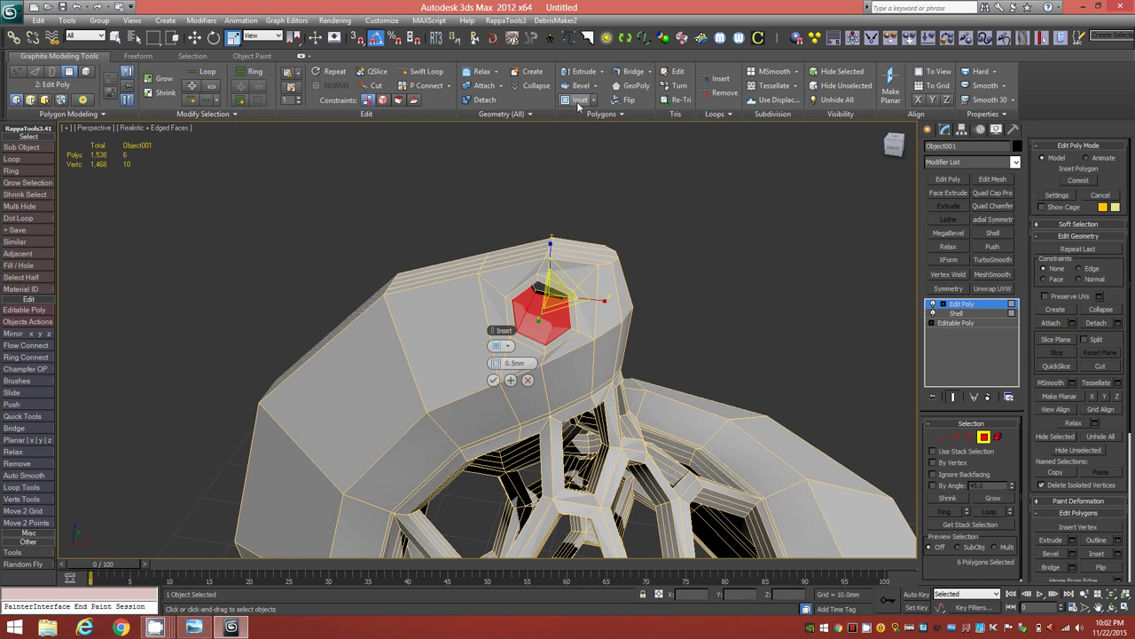
{"action": "left_click", "coordinate": [494, 381]}
{"action": "middle_click_drag", "start_coordinate": [538, 373], "coordinate": [573, 386], "text": "alt"}
{"action": "scroll", "coordinate": [471, 334], "scroll_direction": "up", "scroll_amount": 5}
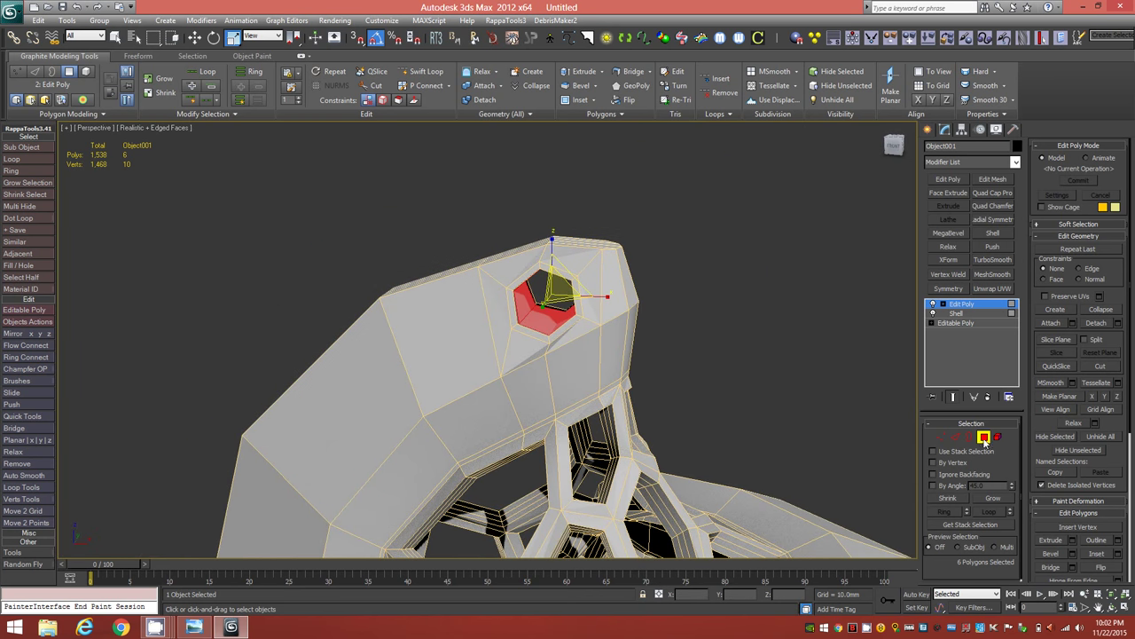
Step: Add a TurboSmooth modifier with 3 iterations to the pendant and turn off the edged-faces display
{"action": "left_click", "coordinate": [985, 438]}
{"action": "left_click", "coordinate": [993, 259]}
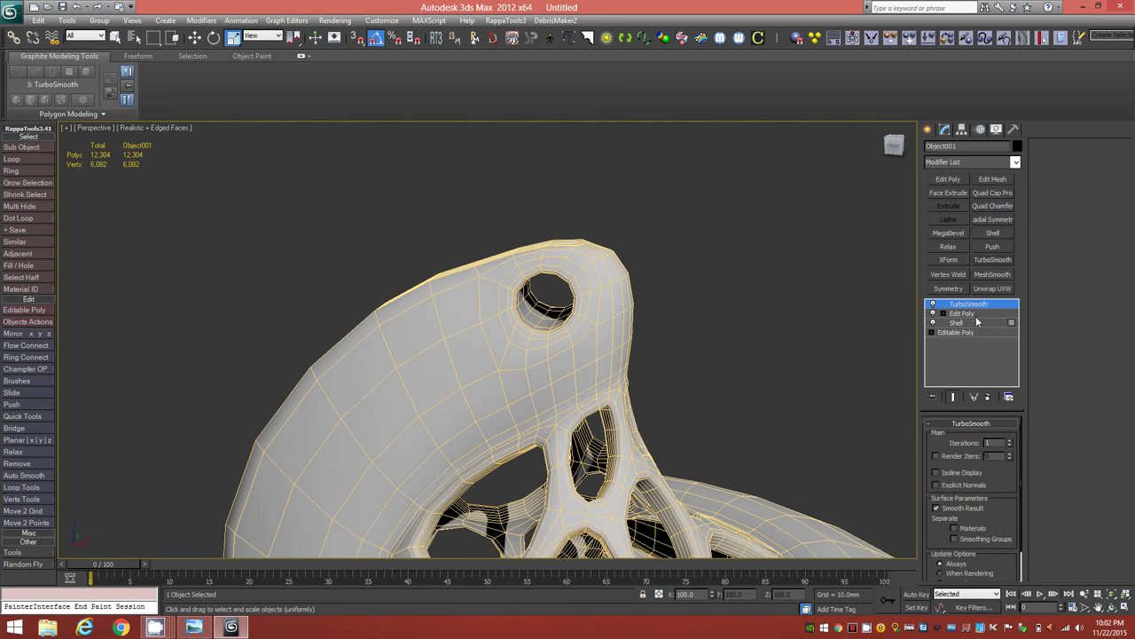
{"action": "middle_click_drag", "start_coordinate": [522, 392], "coordinate": [439, 315], "text": "alt"}
{"action": "left_click", "coordinate": [1010, 441]}
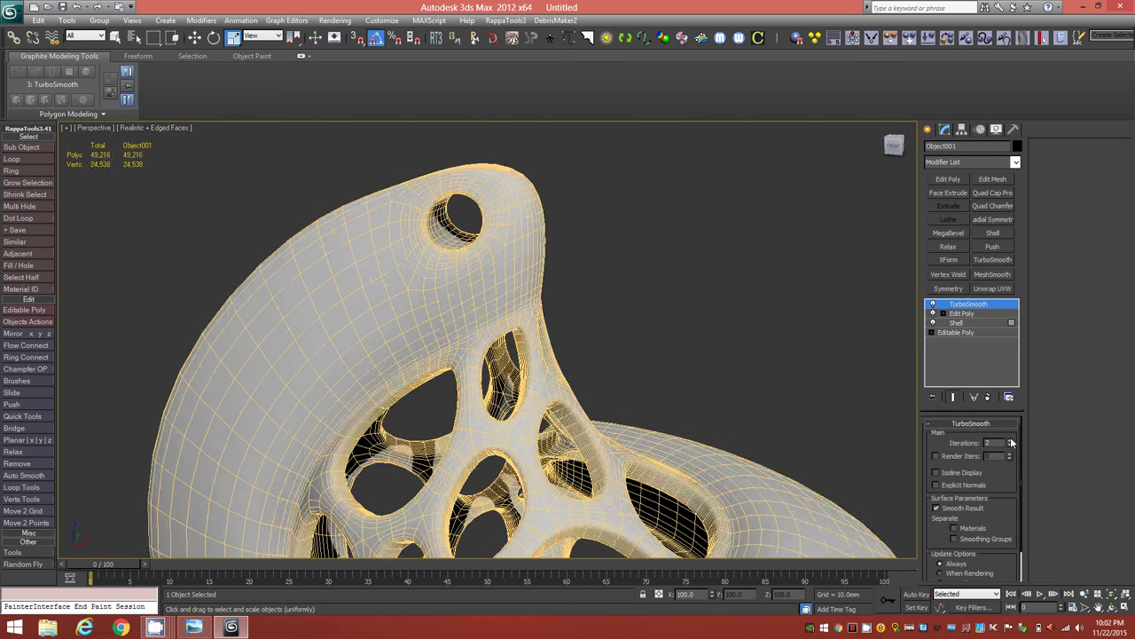
{"action": "left_click", "coordinate": [1010, 441]}
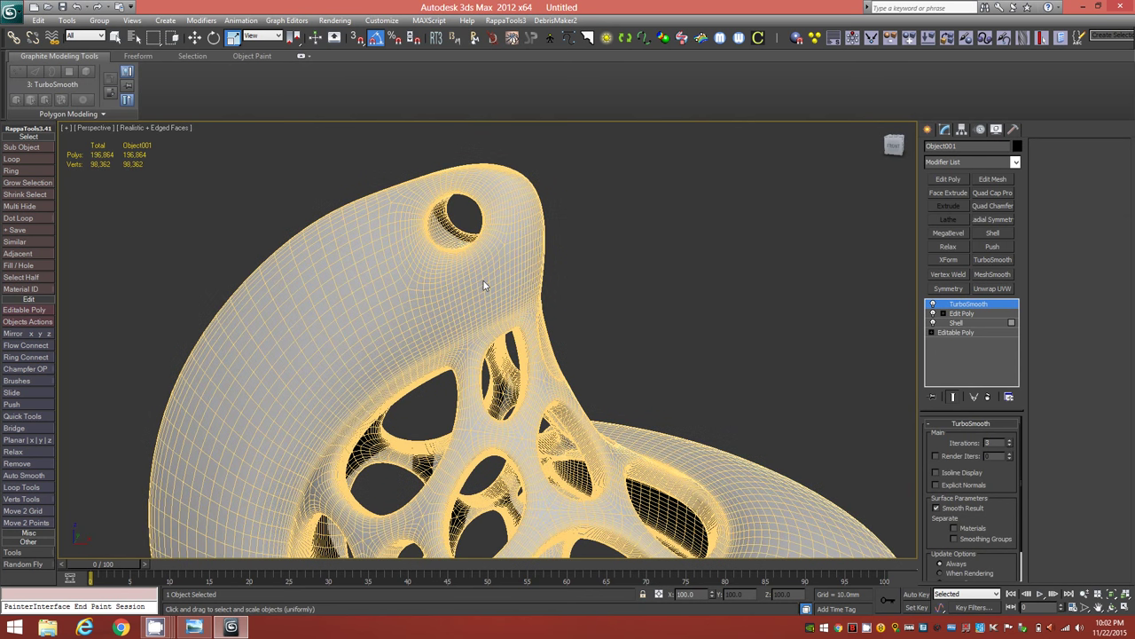
{"action": "key", "text": "F4"}
{"action": "middle_click_drag", "start_coordinate": [442, 331], "coordinate": [523, 402], "text": "alt"}
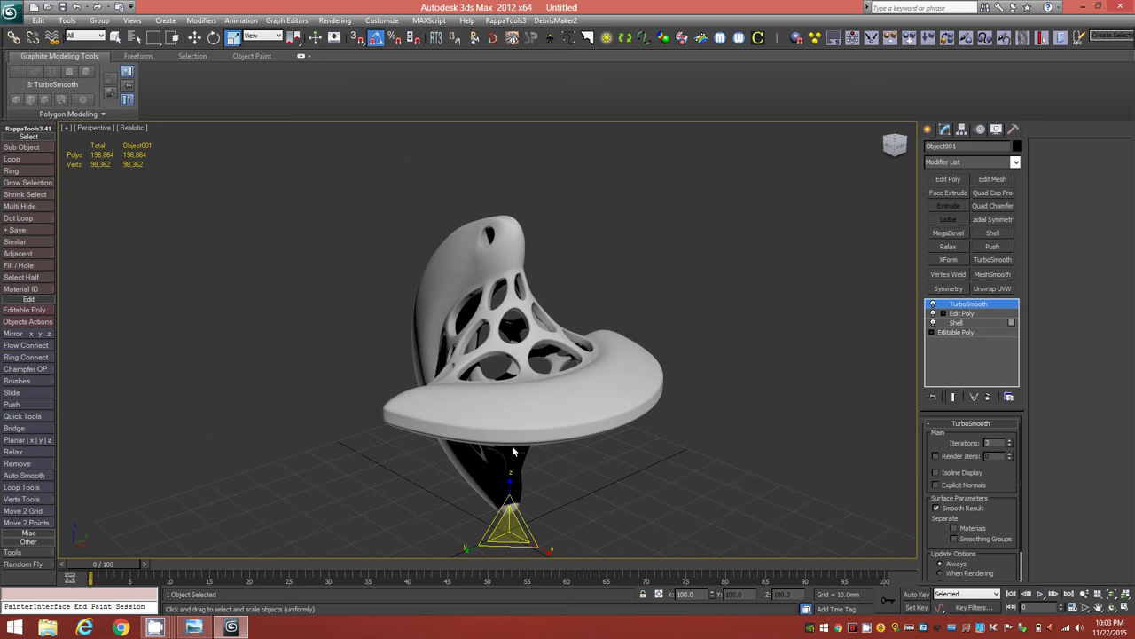